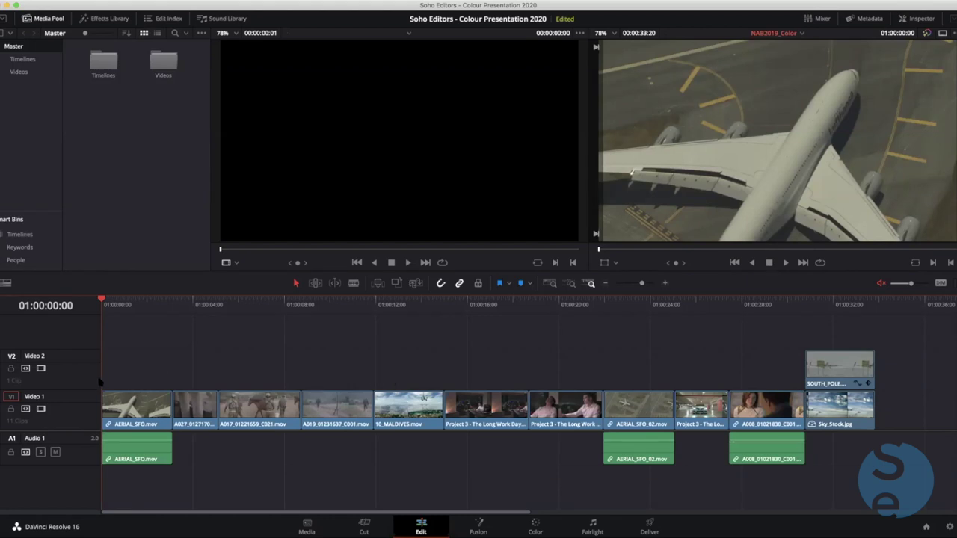
Tour the Media, Cut, Edit, Fusion, Color, Fairlight and Deliver pages, examining the layout of each one
{"action": "left_click", "coordinate": [113, 307]}
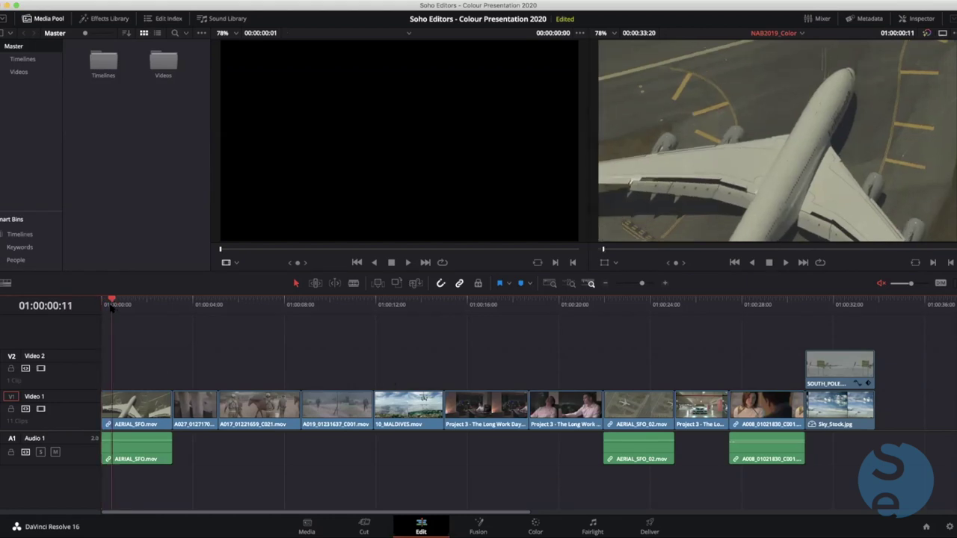
{"action": "left_click", "coordinate": [101, 308]}
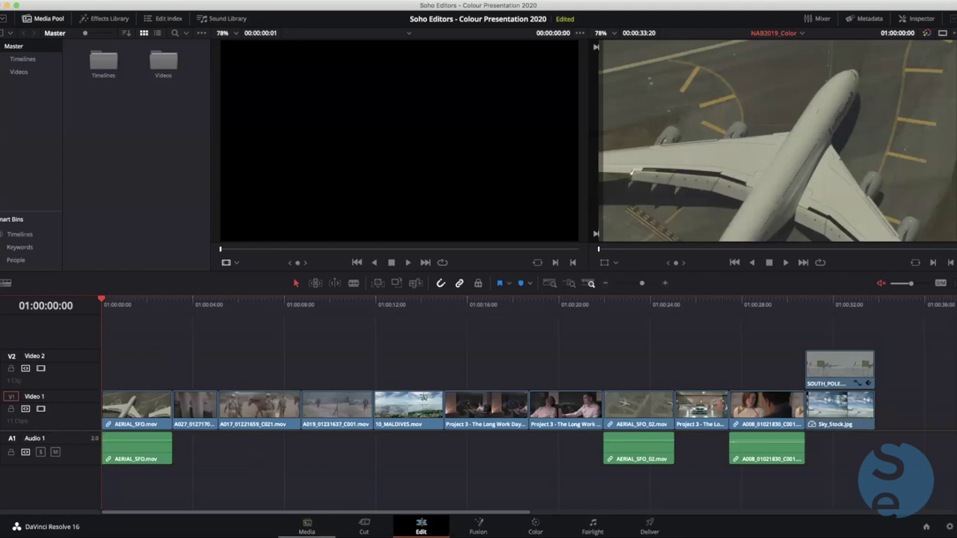
{"action": "left_click", "coordinate": [306, 525]}
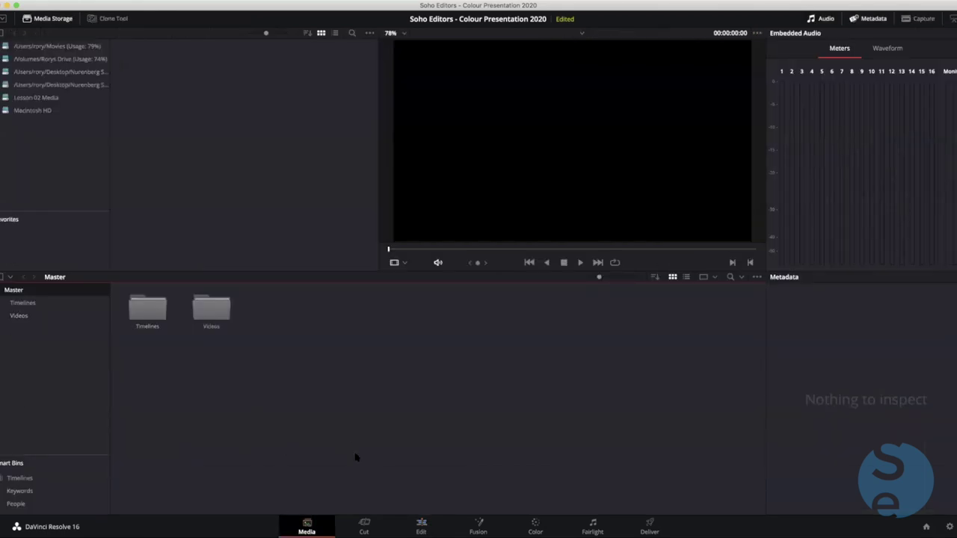
{"action": "left_click", "coordinate": [365, 524]}
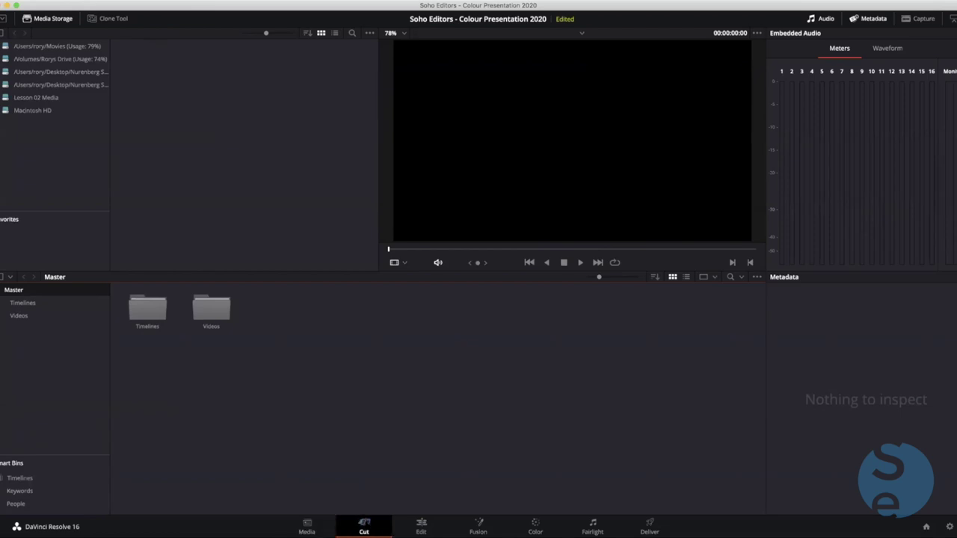
{"action": "left_click", "coordinate": [420, 526]}
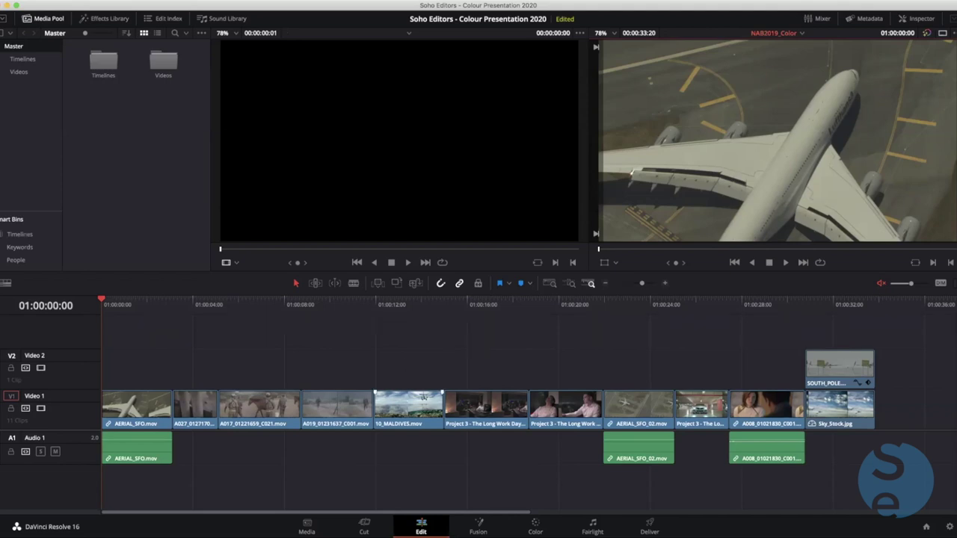
{"action": "left_click", "coordinate": [479, 525]}
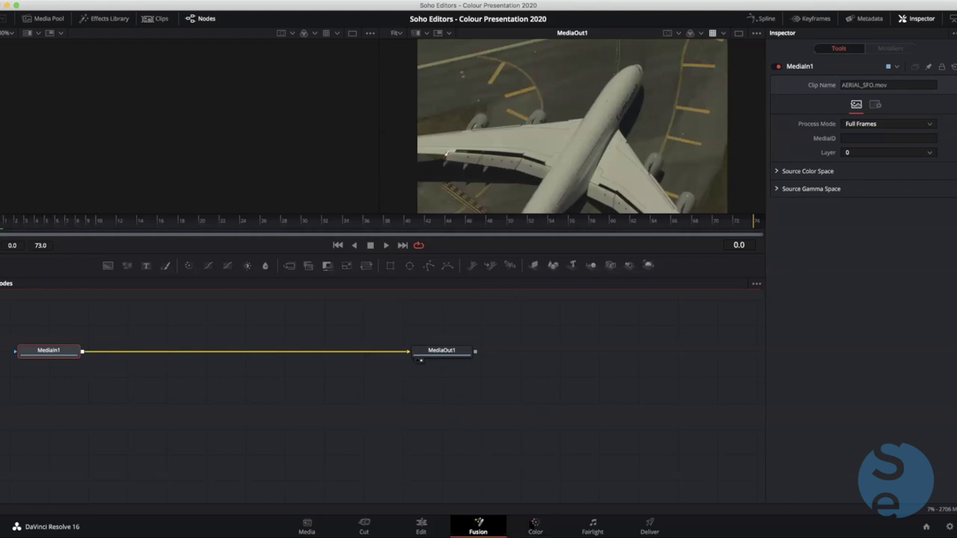
{"action": "left_click", "coordinate": [536, 526]}
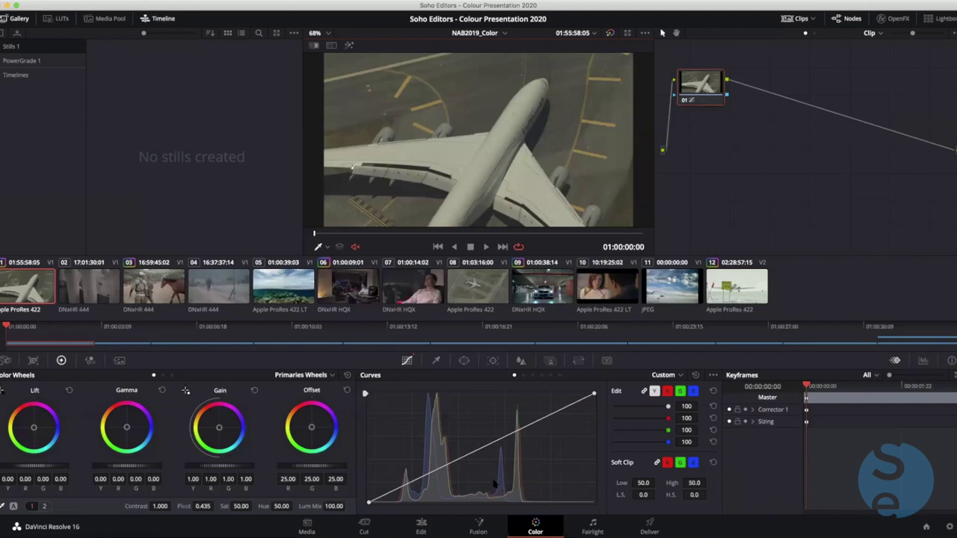
{"action": "left_click", "coordinate": [590, 524]}
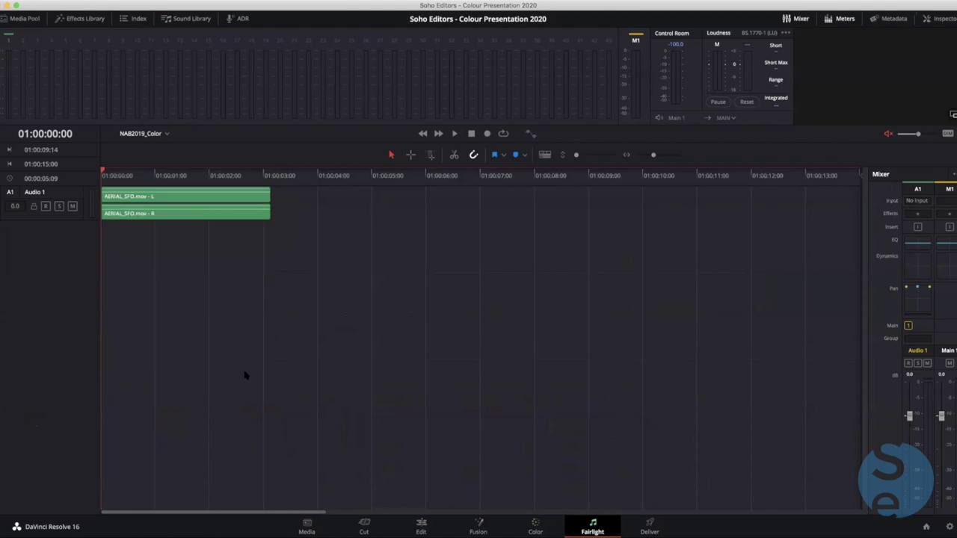
{"action": "scroll", "coordinate": [246, 374], "scroll_direction": "up", "scroll_amount": 5}
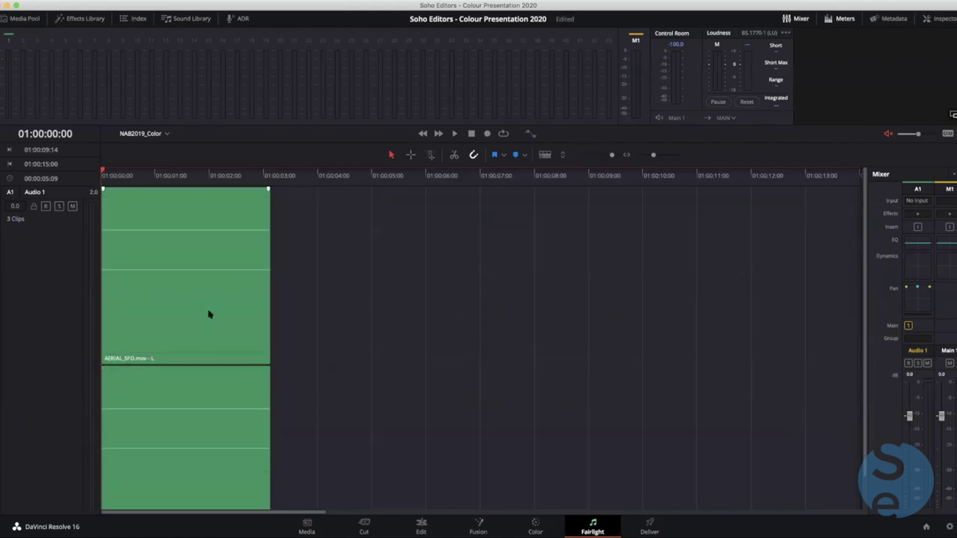
{"action": "scroll", "coordinate": [209, 314], "scroll_direction": "down", "scroll_amount": 3}
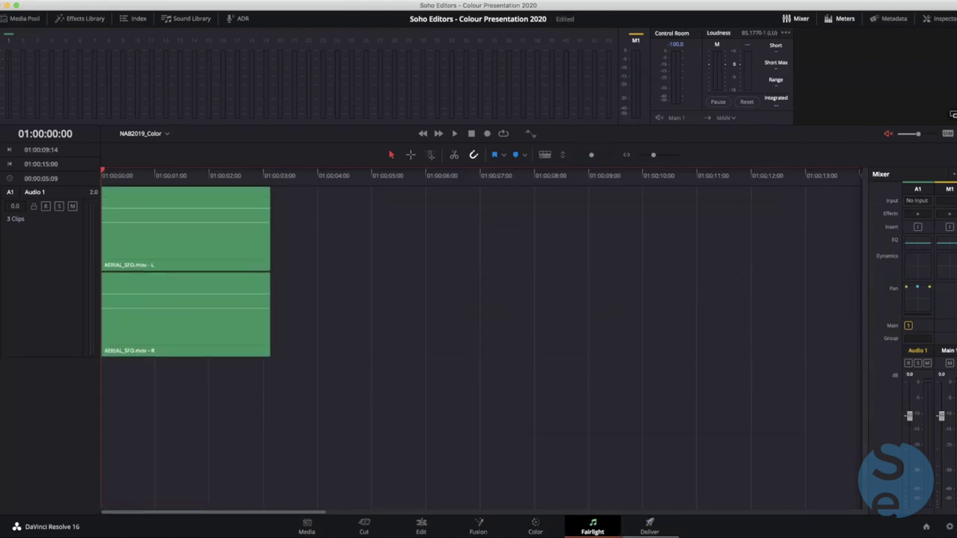
{"action": "left_click", "coordinate": [649, 525]}
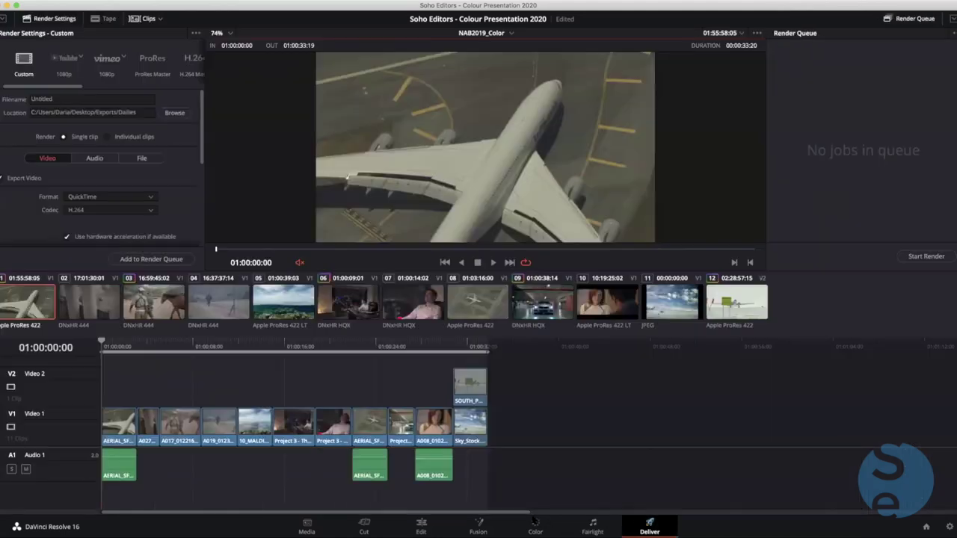
Return to the Edit page and place the playhead on the AERIAL_SFO.mov clip at 01:00:00:17
{"action": "left_click", "coordinate": [421, 524]}
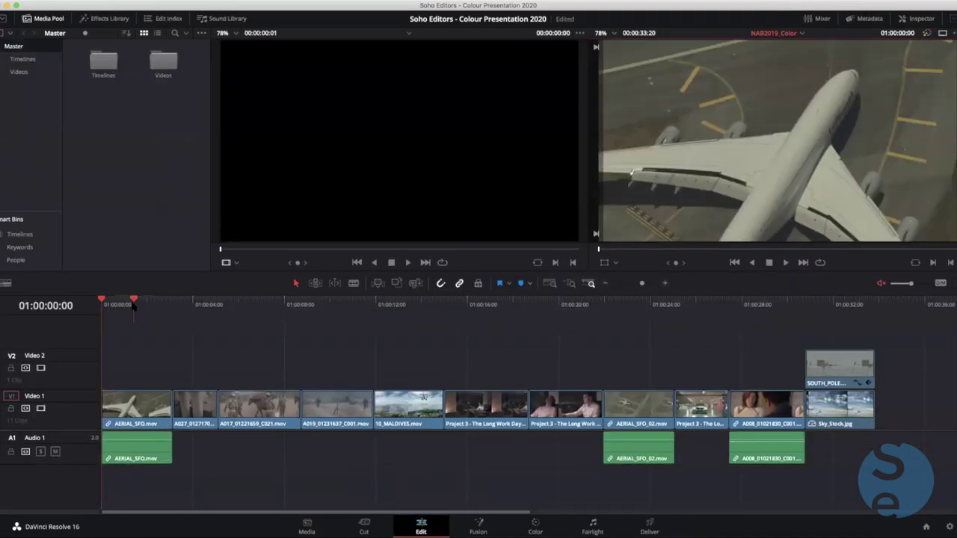
{"action": "left_click", "coordinate": [118, 307]}
{"action": "left_click", "coordinate": [144, 349]}
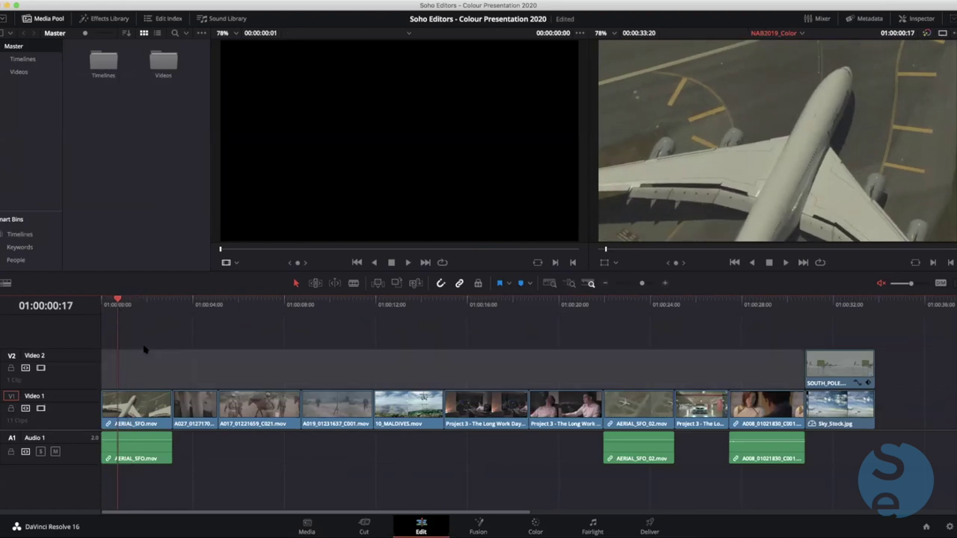
{"action": "left_click", "coordinate": [144, 349]}
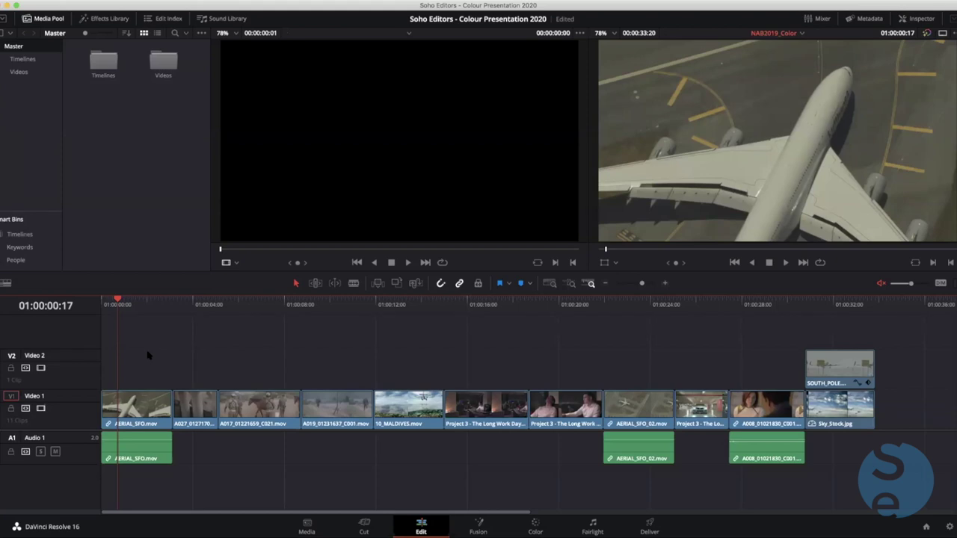
Open the Color page and scrub its mini timeline through the clips as far as clip 10
{"action": "left_click", "coordinate": [535, 525]}
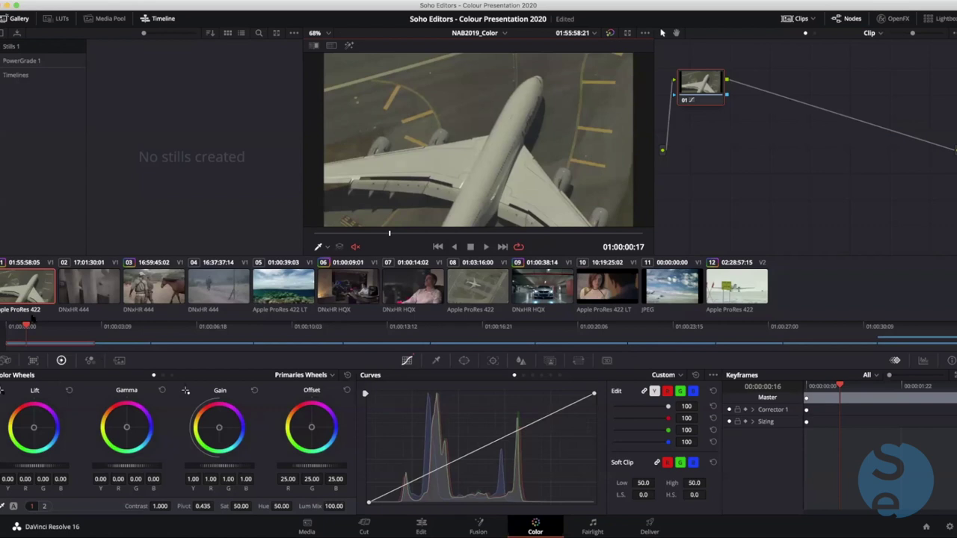
{"action": "left_click", "coordinate": [421, 526]}
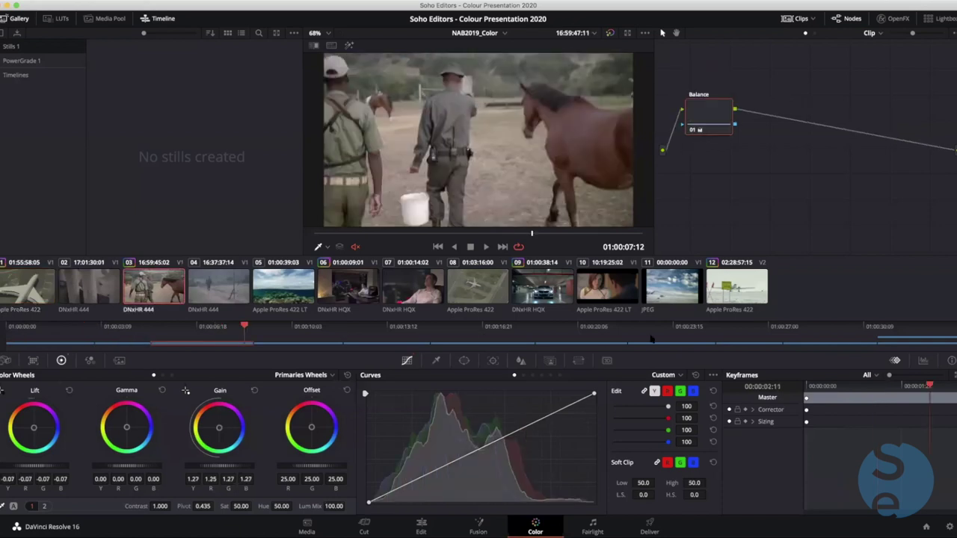
{"action": "left_click_drag", "start_coordinate": [651, 339], "coordinate": [797, 336]}
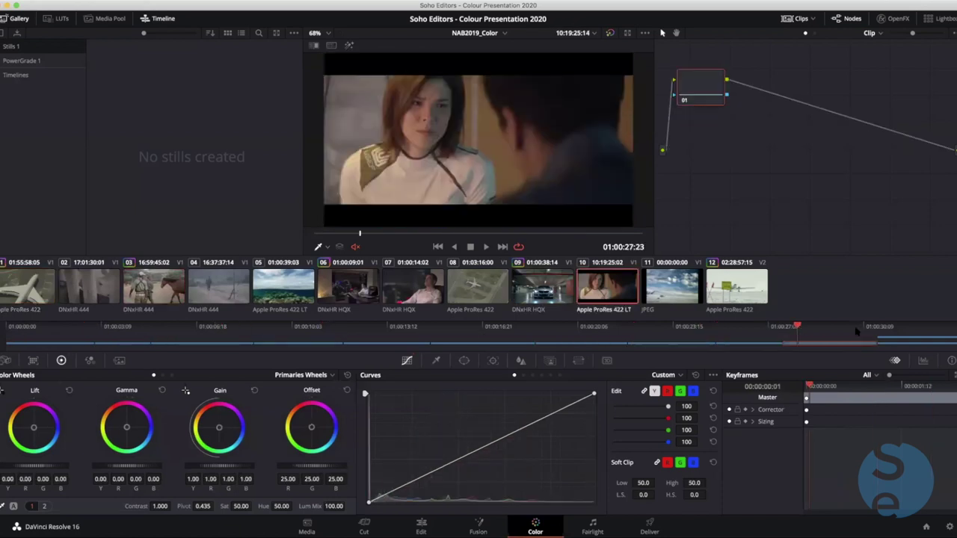
Move to the South Pole clip, step back to the sky clip and turn off Unmix in the viewer
{"action": "left_click", "coordinate": [915, 330]}
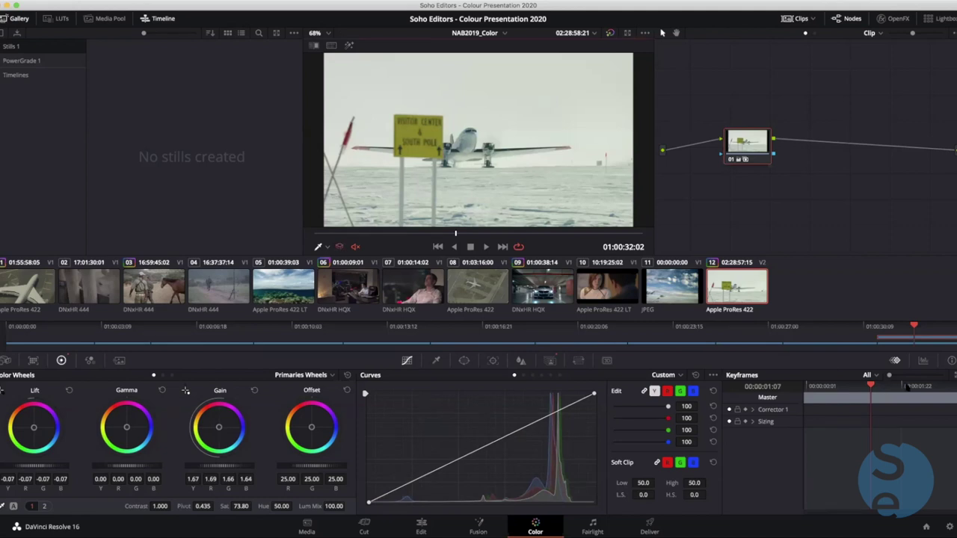
{"action": "key", "text": "Up"}
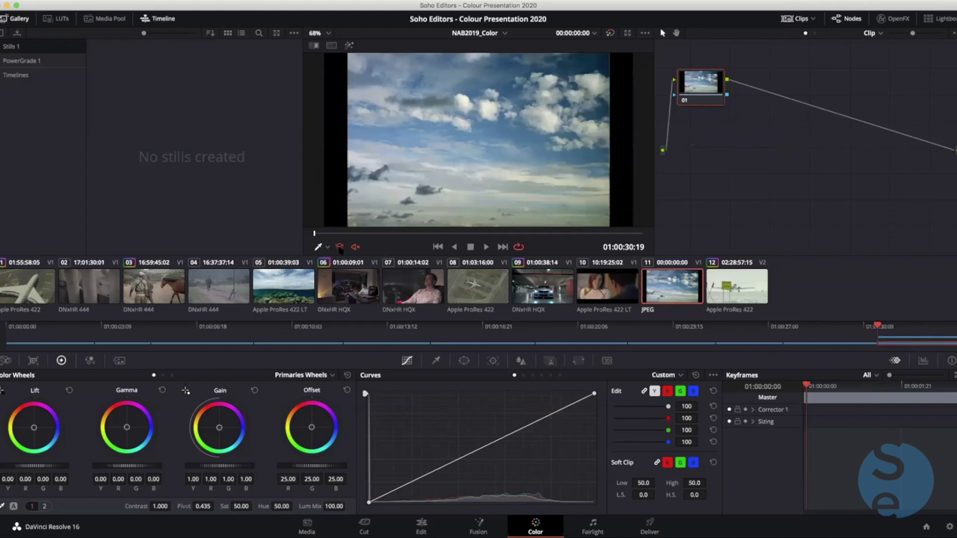
{"action": "left_click", "coordinate": [339, 246]}
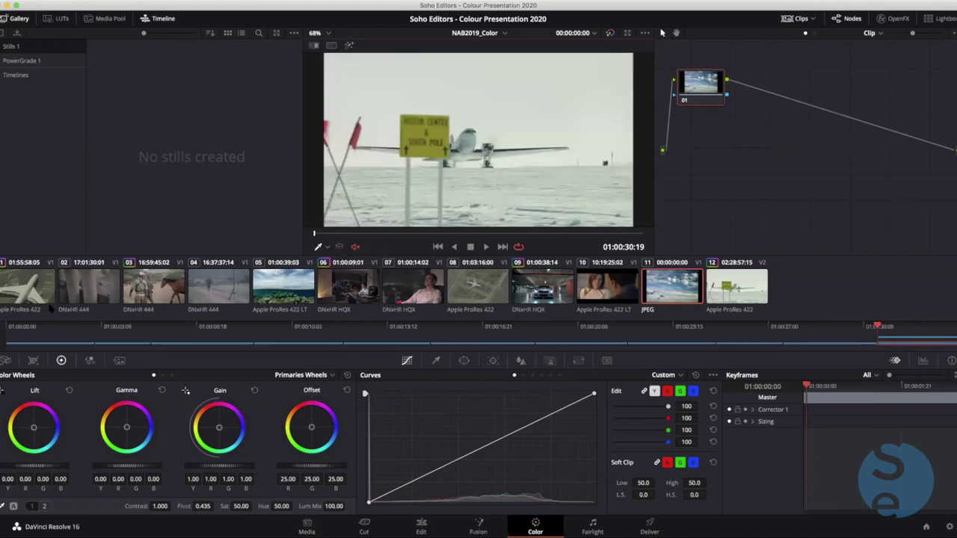
Select clip 01, hide the Gallery and examine the LUTs browser
{"action": "left_click", "coordinate": [22, 292]}
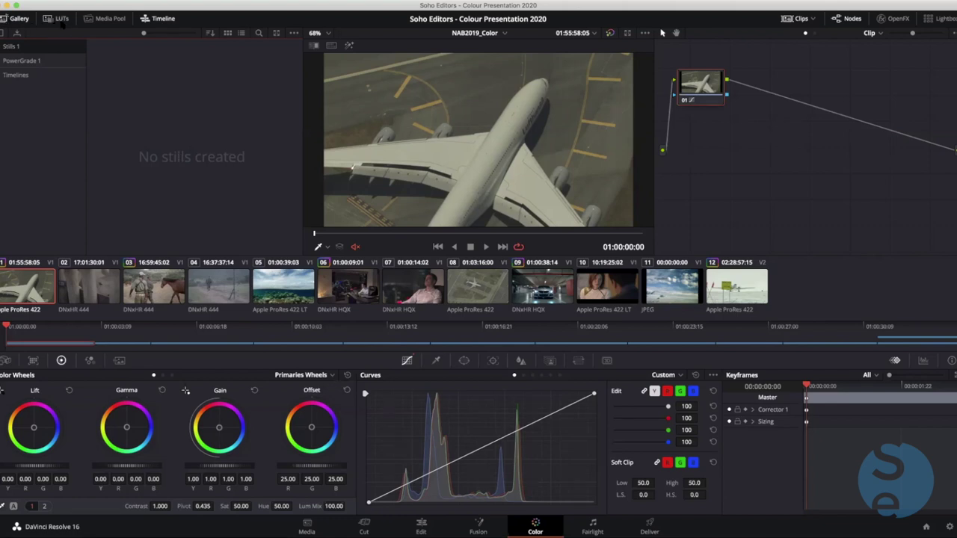
{"action": "left_click", "coordinate": [18, 19]}
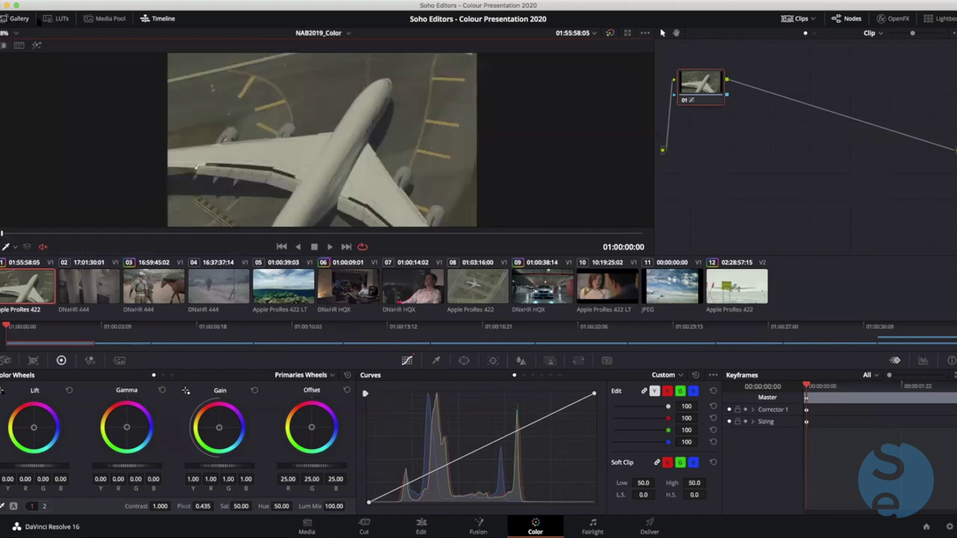
{"action": "left_click", "coordinate": [56, 18]}
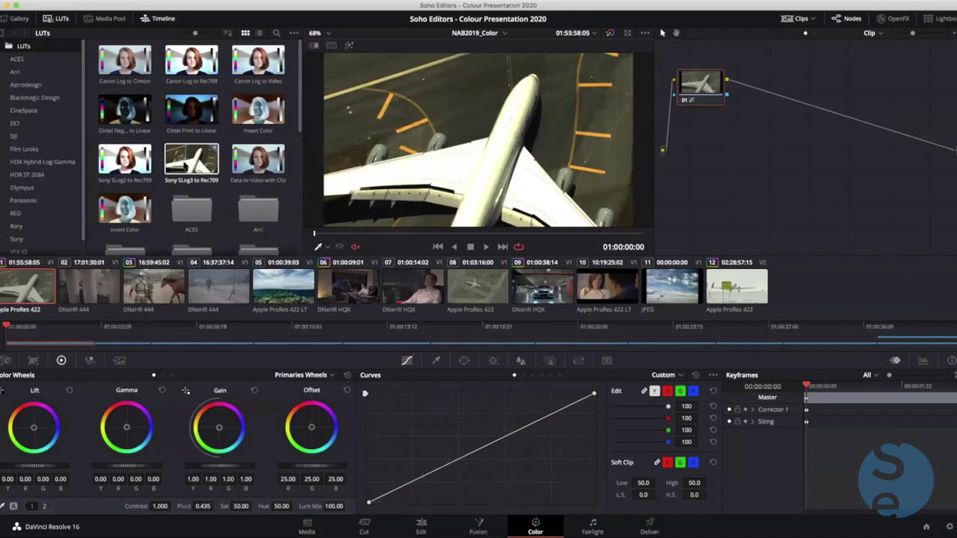
Show the Videos bin of the Media Pool and hide the mini timeline
{"action": "left_click", "coordinate": [90, 19]}
{"action": "left_click", "coordinate": [19, 72]}
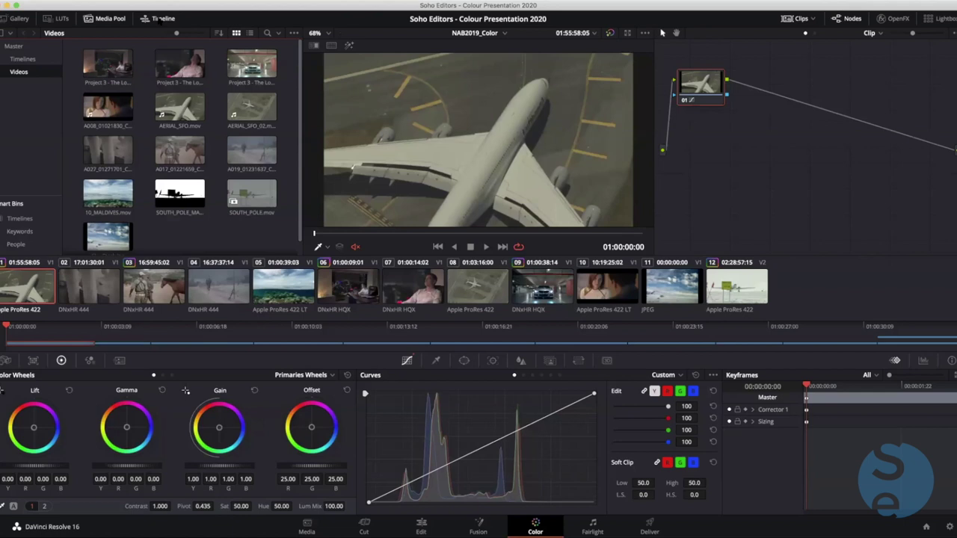
{"action": "left_click", "coordinate": [159, 19]}
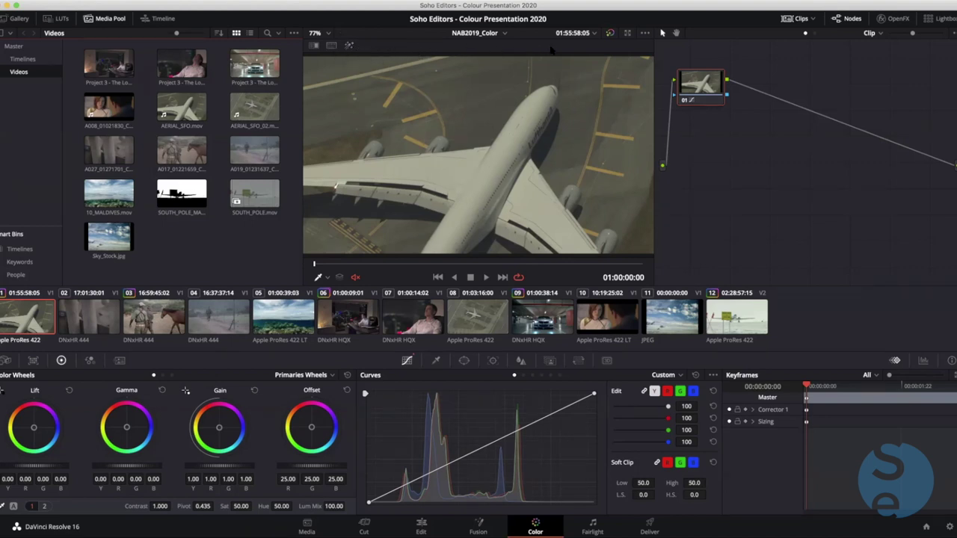
Scrub and play the airplane clip to 01:00:00:17, and examine the viewer's on-screen control options
{"action": "left_click_drag", "start_coordinate": [411, 265], "coordinate": [332, 263]}
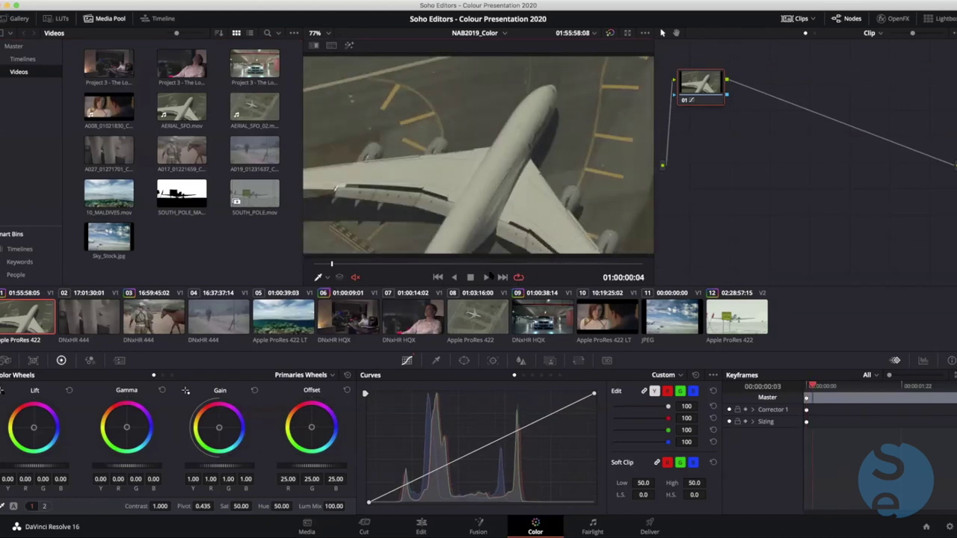
{"action": "left_click", "coordinate": [486, 278]}
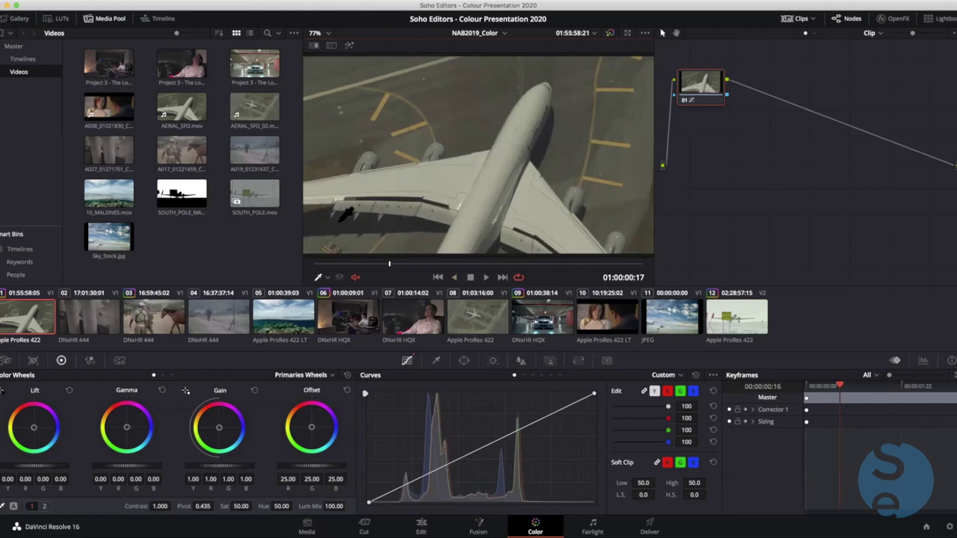
{"action": "left_click", "coordinate": [327, 276]}
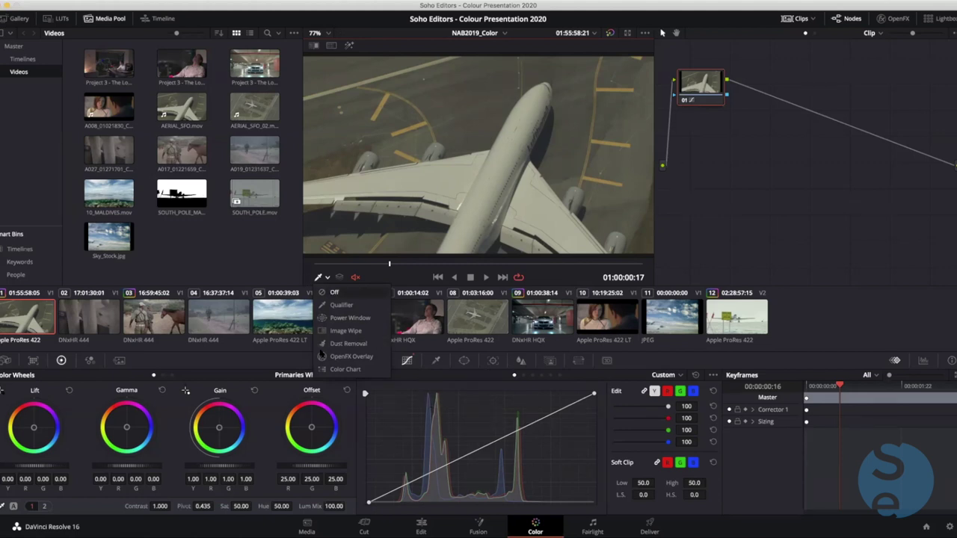
{"action": "left_click", "coordinate": [334, 292]}
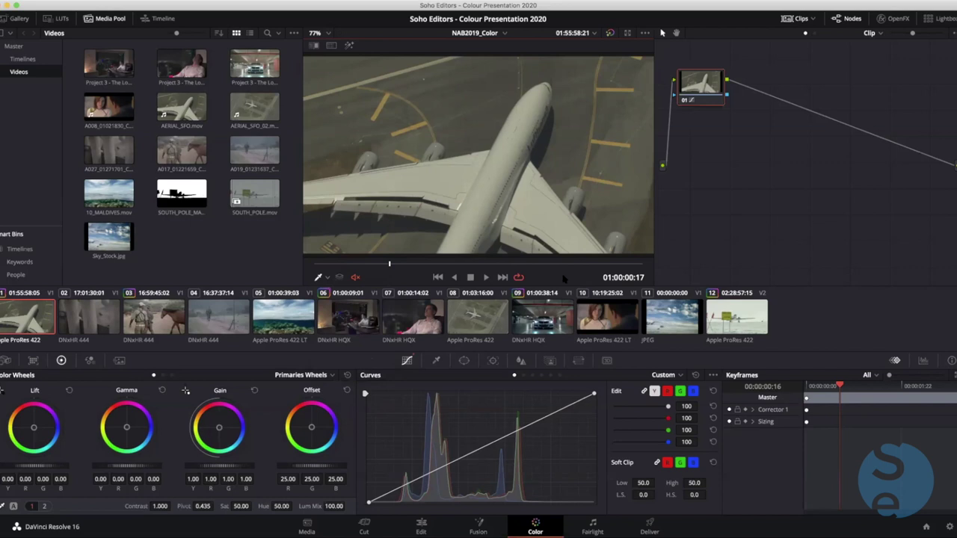
Move node 01 toward the middle of the node graph and switch between the first three clips, ending on clip 01
{"action": "left_click_drag", "start_coordinate": [709, 110], "coordinate": [749, 176]}
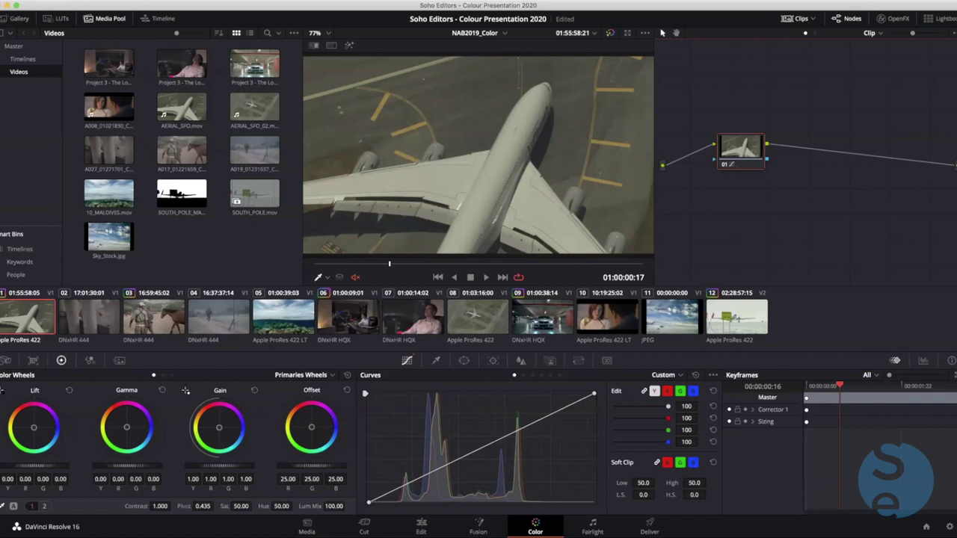
{"action": "left_click", "coordinate": [88, 323]}
{"action": "left_click", "coordinate": [26, 315]}
{"action": "left_click", "coordinate": [155, 320]}
{"action": "left_click", "coordinate": [91, 317]}
{"action": "left_click", "coordinate": [27, 320]}
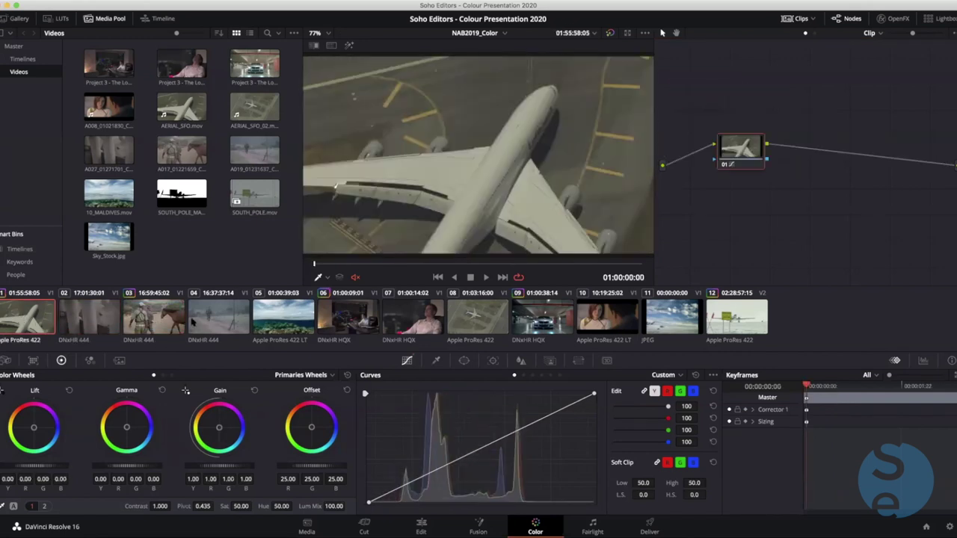
Go to clip 04 and step back and forth through the neighbouring clips to review them
{"action": "left_click", "coordinate": [224, 320]}
{"action": "key", "text": "Up"}
{"action": "key", "text": "Up"}
{"action": "key", "text": "Up"}
{"action": "key", "text": "Down"}
{"action": "key", "text": "Down"}
{"action": "key", "text": "Down"}
{"action": "key", "text": "Up"}
{"action": "key", "text": "Up"}
Examine the options available for clip 01, including its local and remote grade versions
{"action": "right_click", "coordinate": [26, 320]}
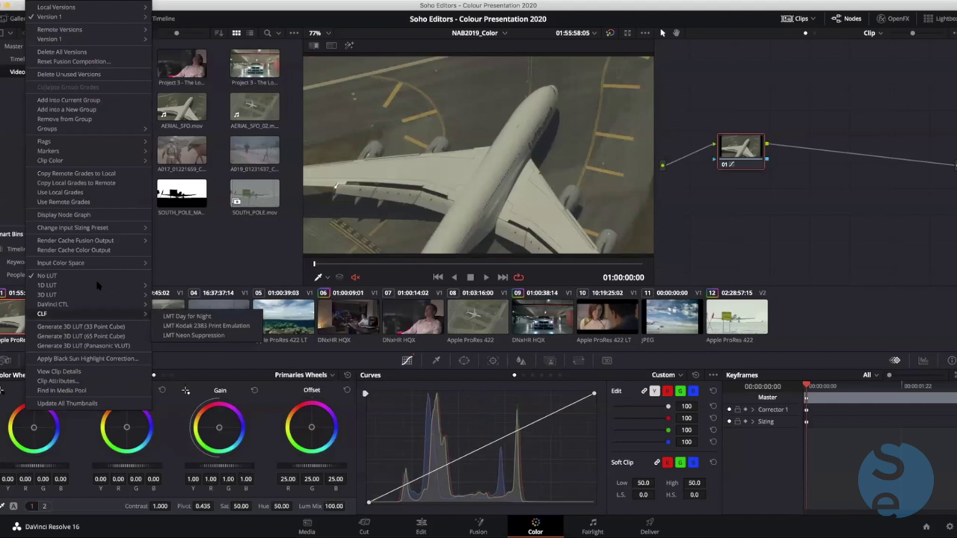
{"action": "mouse_move", "coordinate": [101, 41]}
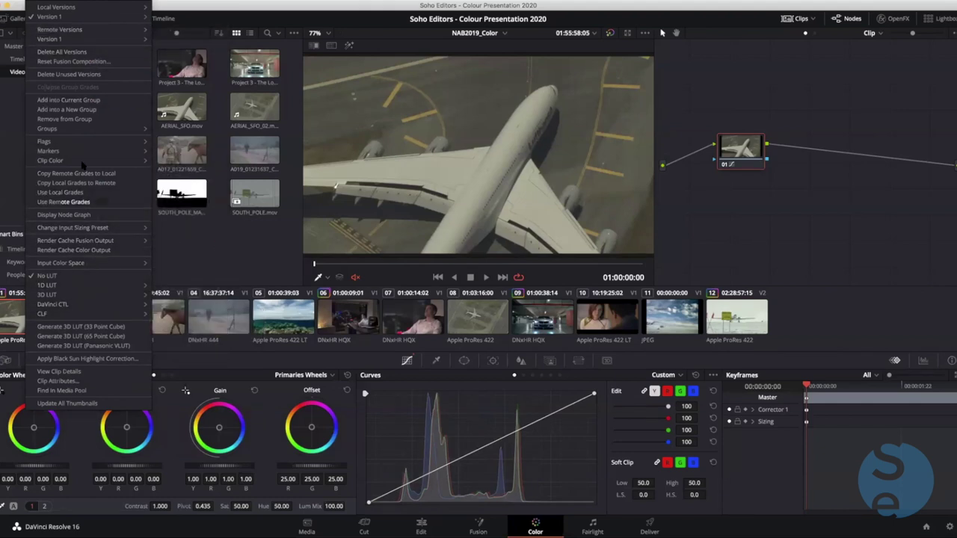
{"action": "mouse_move", "coordinate": [97, 6]}
{"action": "left_click", "coordinate": [217, 249]}
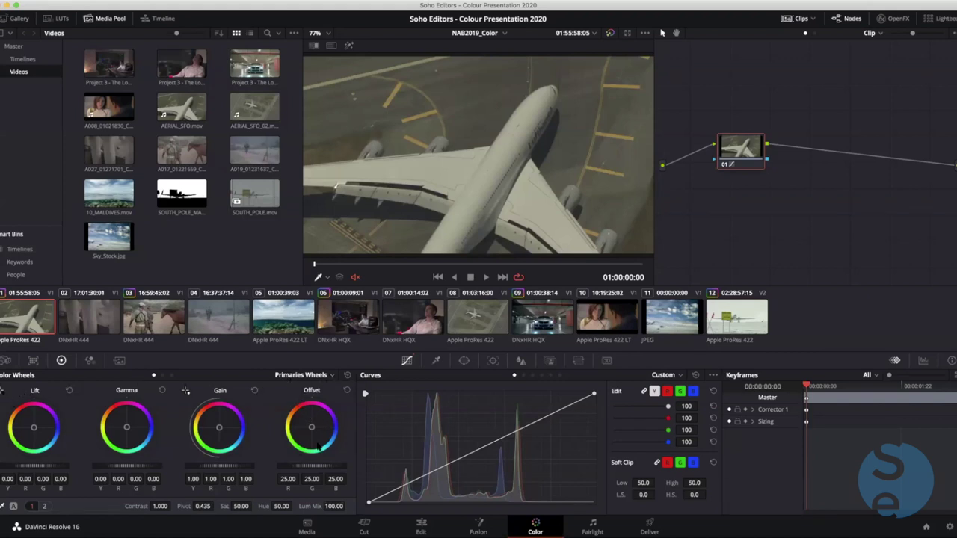
Examine the Camera Raw controls and try an orange tint on the airplane clip with the Lift wheel, resetting it
{"action": "left_click", "coordinate": [33, 360]}
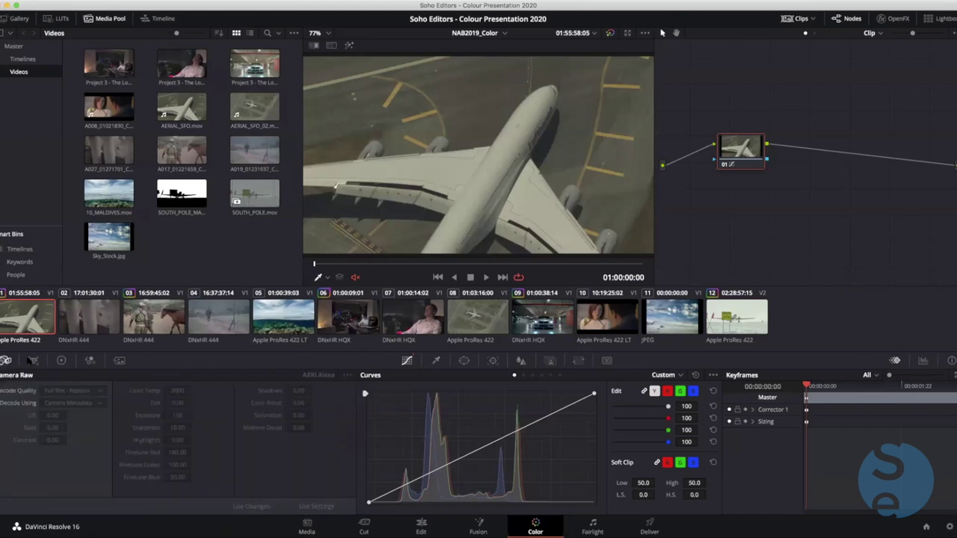
{"action": "left_click", "coordinate": [62, 360]}
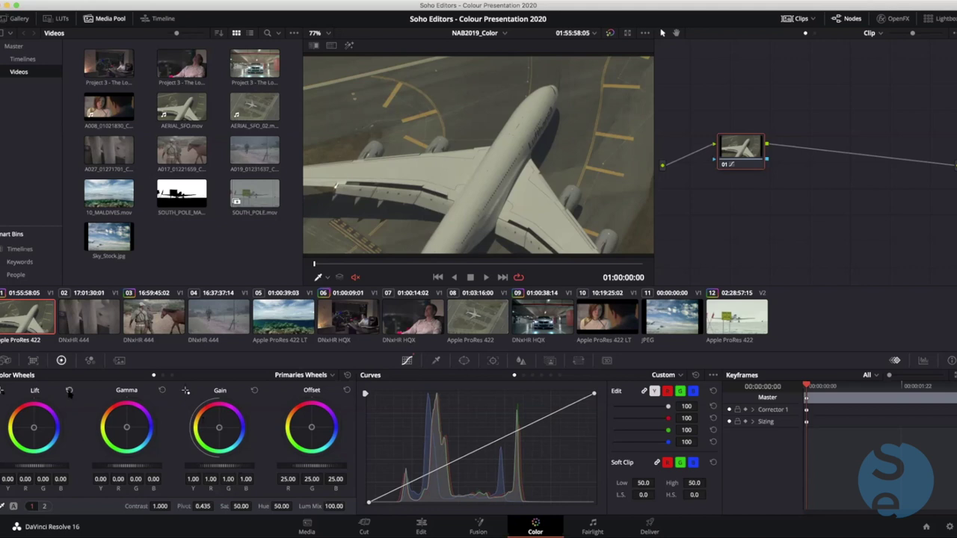
{"action": "left_click_drag", "start_coordinate": [34, 428], "coordinate": [32, 424]}
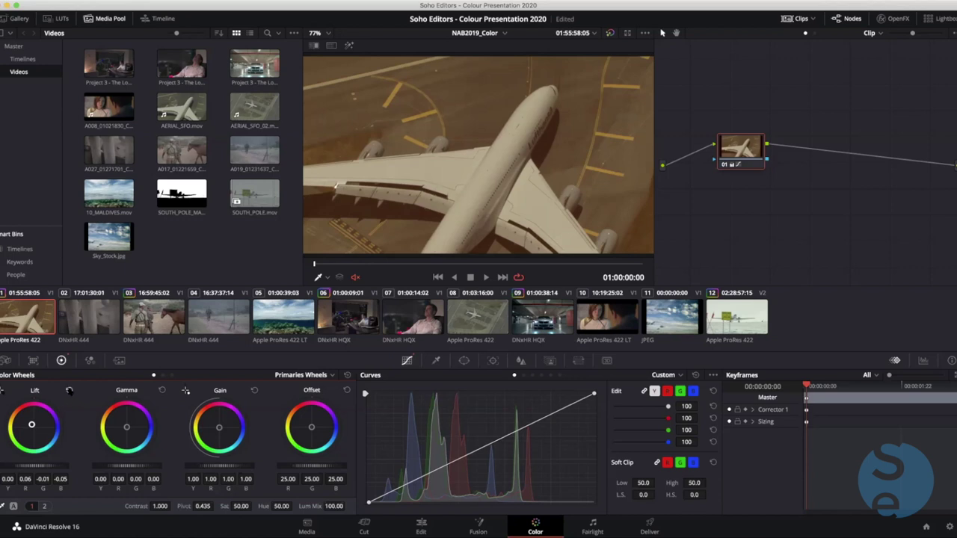
{"action": "left_click", "coordinate": [68, 390]}
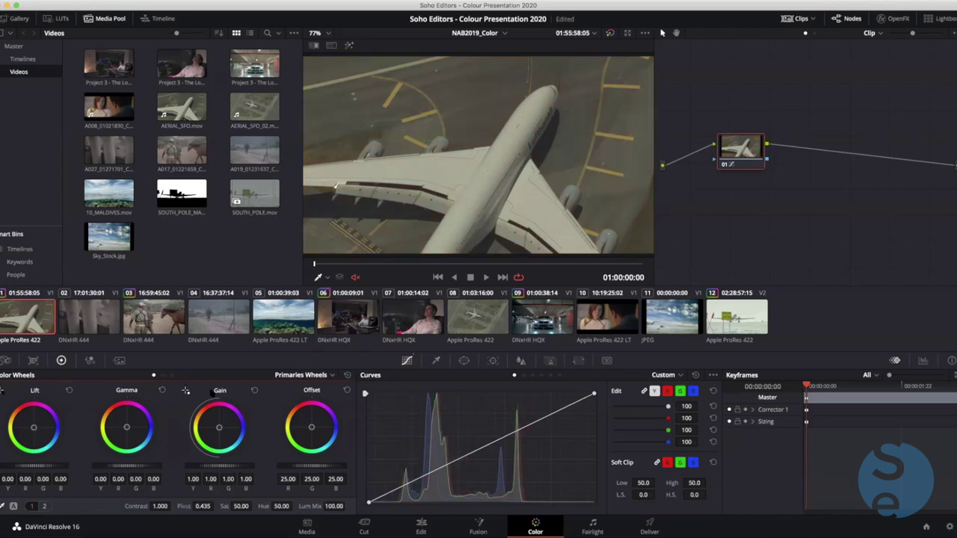
View the color wheels palette's other modes, including Primaries Bars, and return to Primaries Wheels
{"action": "left_click", "coordinate": [162, 375]}
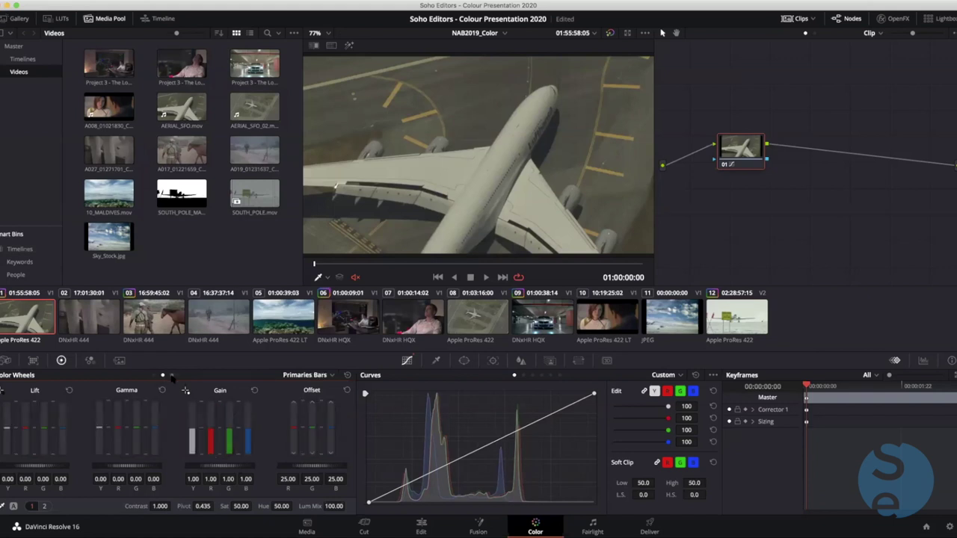
{"action": "left_click", "coordinate": [171, 375]}
{"action": "left_click", "coordinate": [153, 376]}
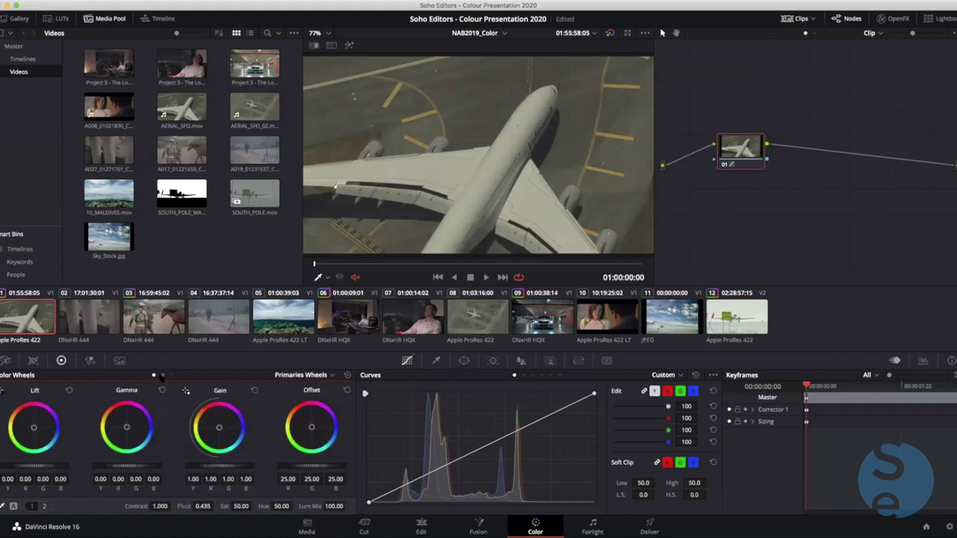
{"action": "left_click", "coordinate": [326, 375]}
{"action": "left_click", "coordinate": [258, 387]}
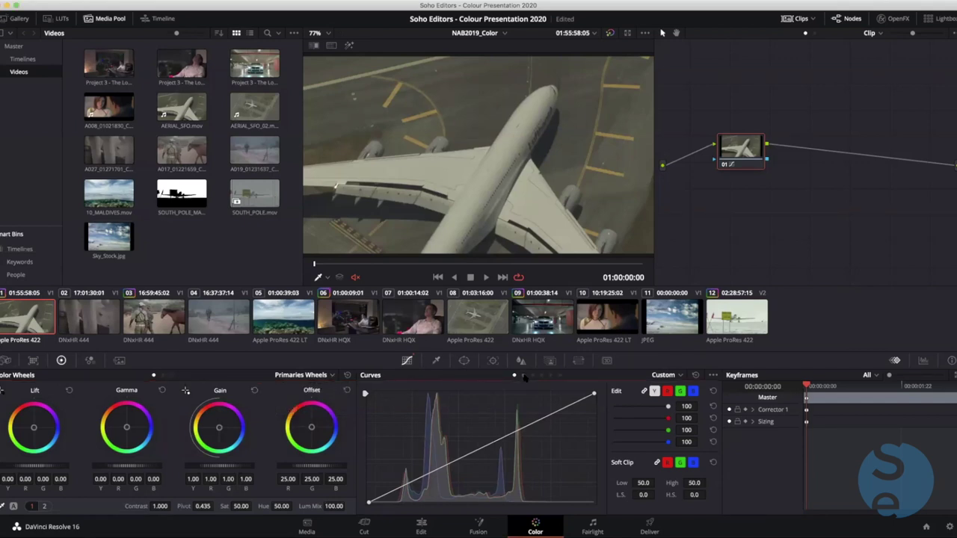
Examine the available curve types, including Hue Vs Sat, and return to the Custom curve
{"action": "left_click", "coordinate": [523, 375]}
{"action": "left_click", "coordinate": [532, 376]}
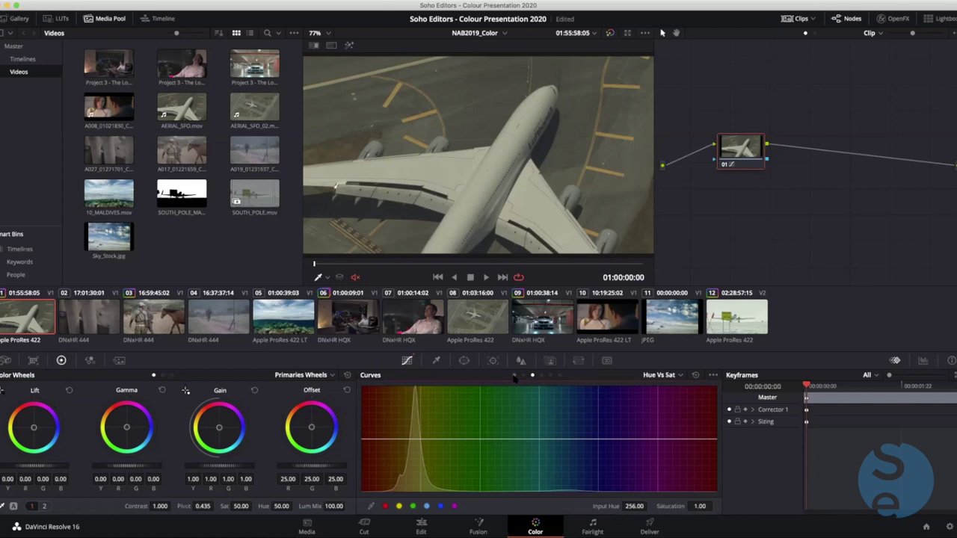
{"action": "left_click", "coordinate": [513, 376]}
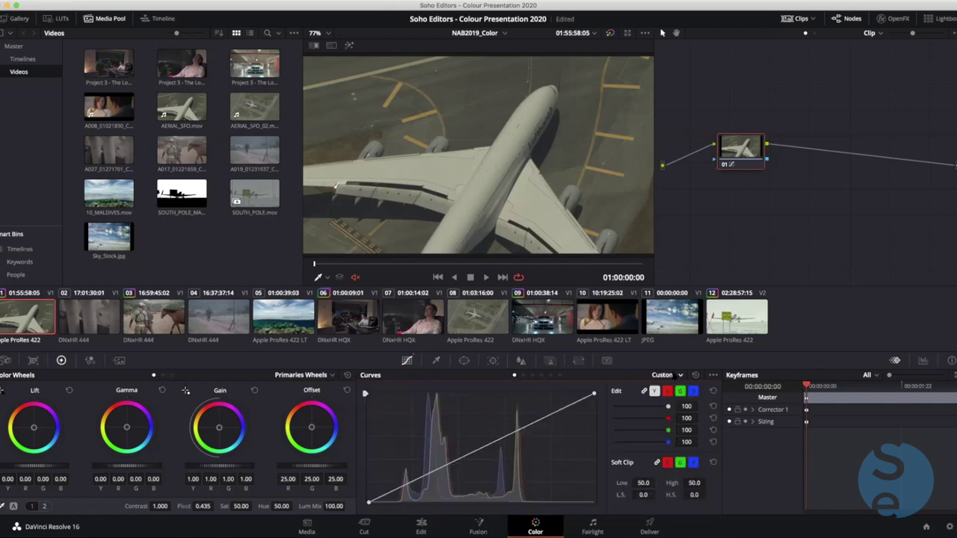
{"action": "left_click", "coordinate": [664, 375]}
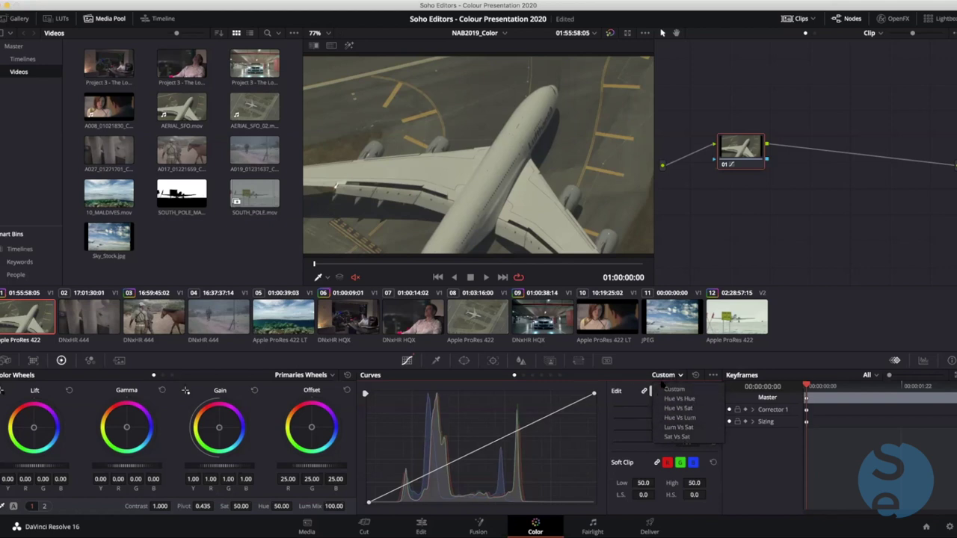
{"action": "left_click", "coordinate": [644, 378]}
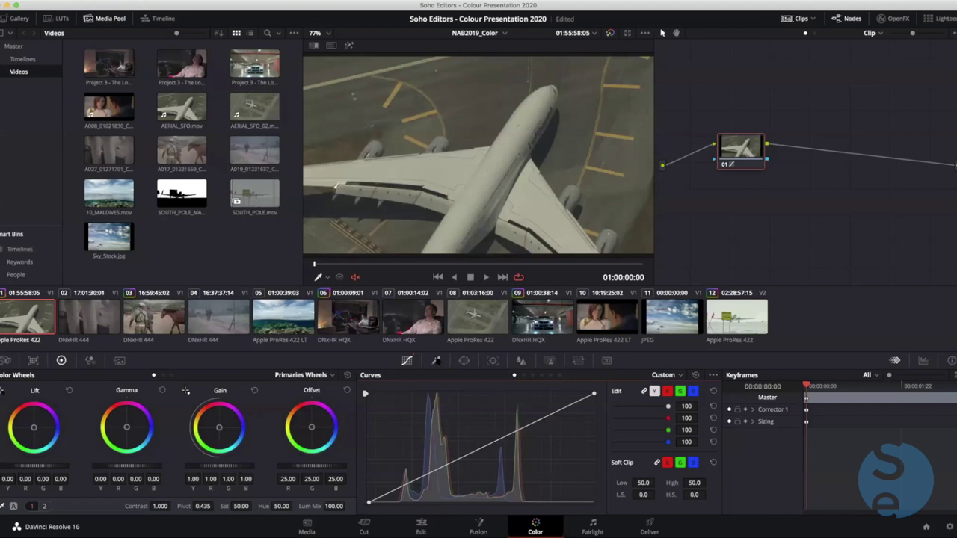
View the Qualifier and Window palettes and finish with the Tracker palette open
{"action": "left_click", "coordinate": [436, 361]}
{"action": "left_click", "coordinate": [464, 360]}
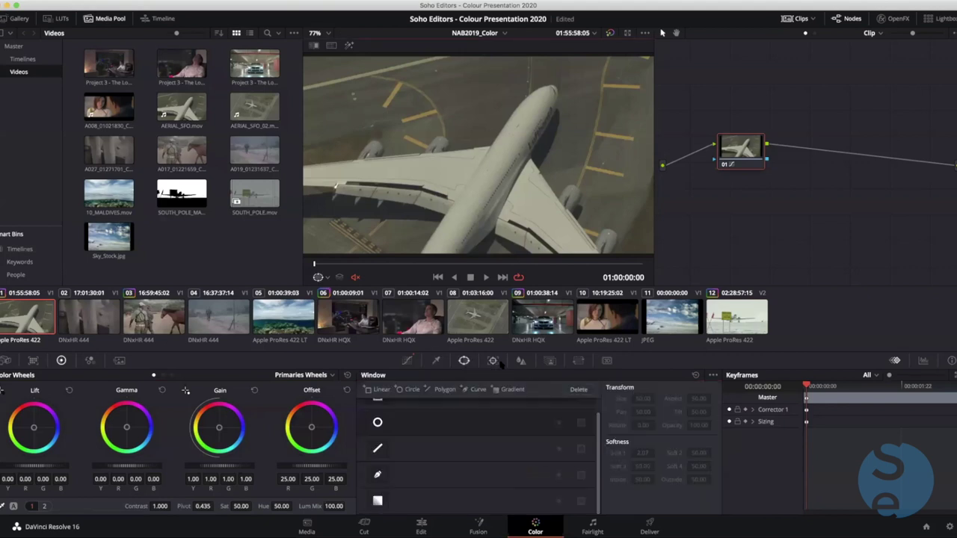
{"action": "left_click", "coordinate": [492, 361]}
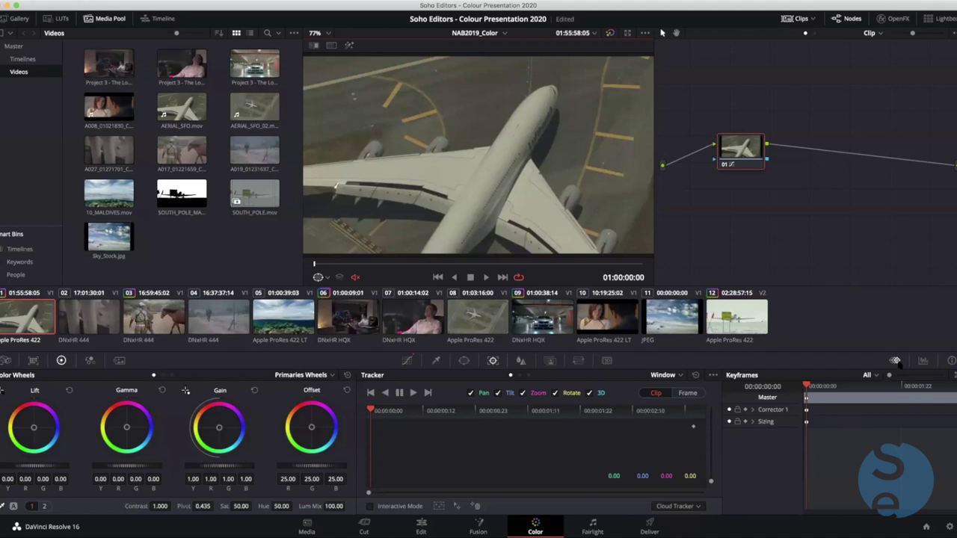
Show the video scopes in place of the keyframes and scrub the airplane clip to 01:00:01:20
{"action": "left_click", "coordinate": [923, 360]}
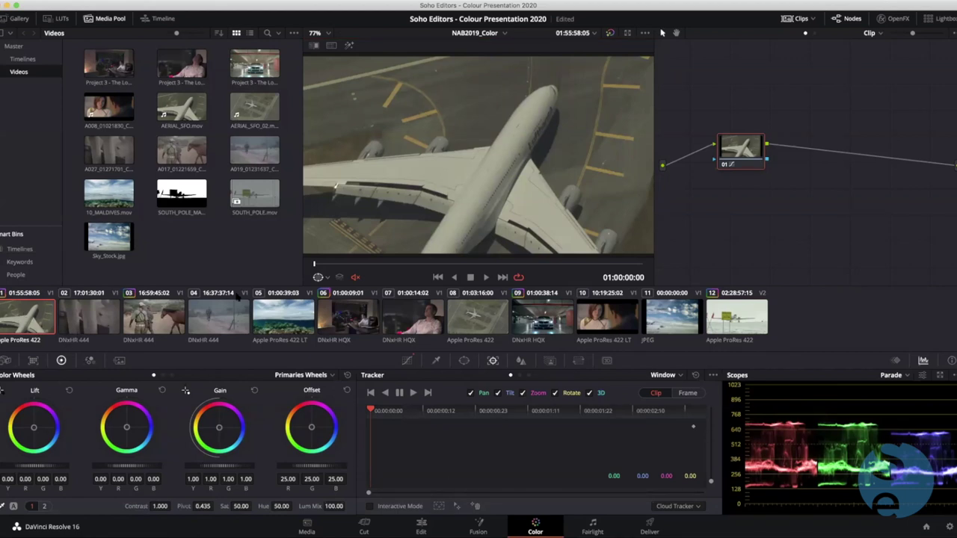
{"action": "left_click_drag", "start_coordinate": [338, 264], "coordinate": [274, 271]}
{"action": "left_click_drag", "start_coordinate": [358, 264], "coordinate": [509, 266]}
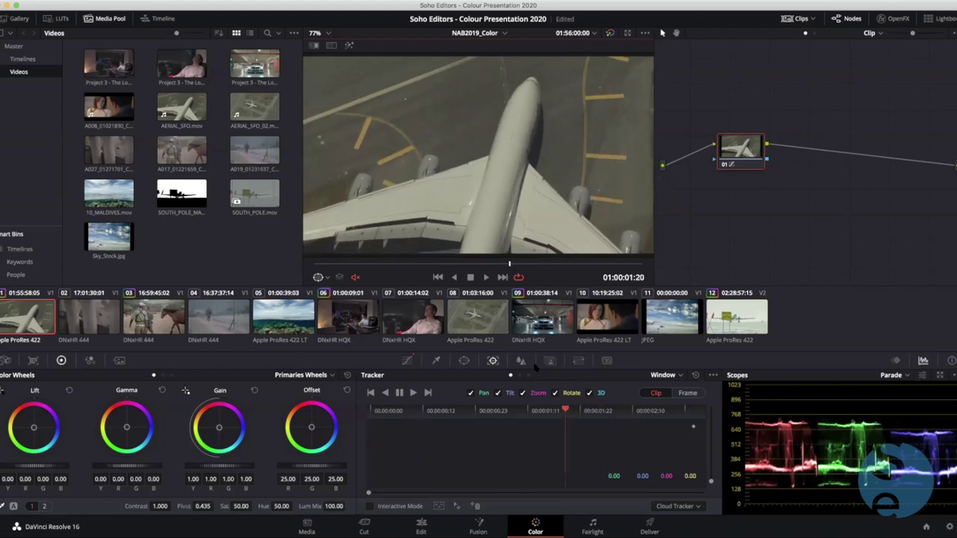
Set the scope to a Waveform of the Y channel with Extents enabled and a brighter trace and graticule
{"action": "left_click", "coordinate": [894, 375]}
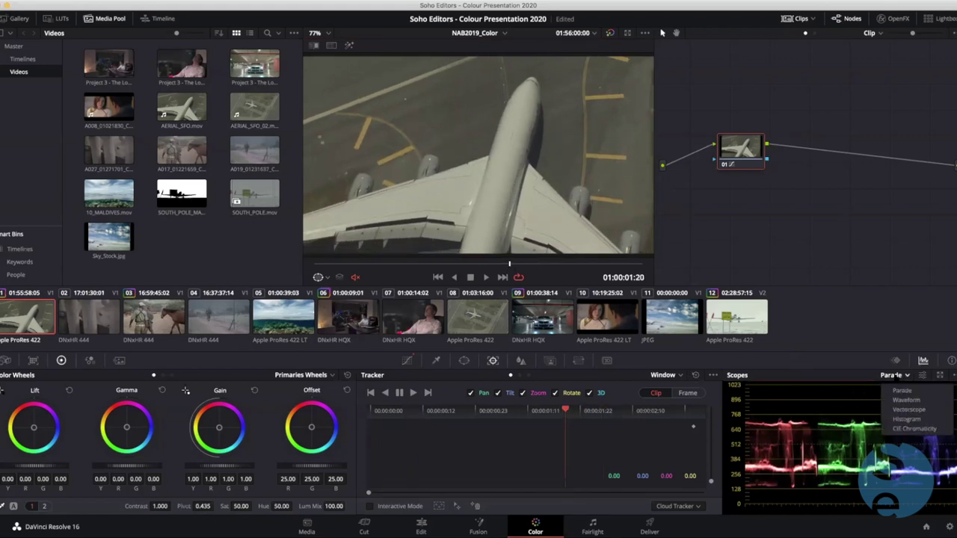
{"action": "left_click", "coordinate": [895, 400]}
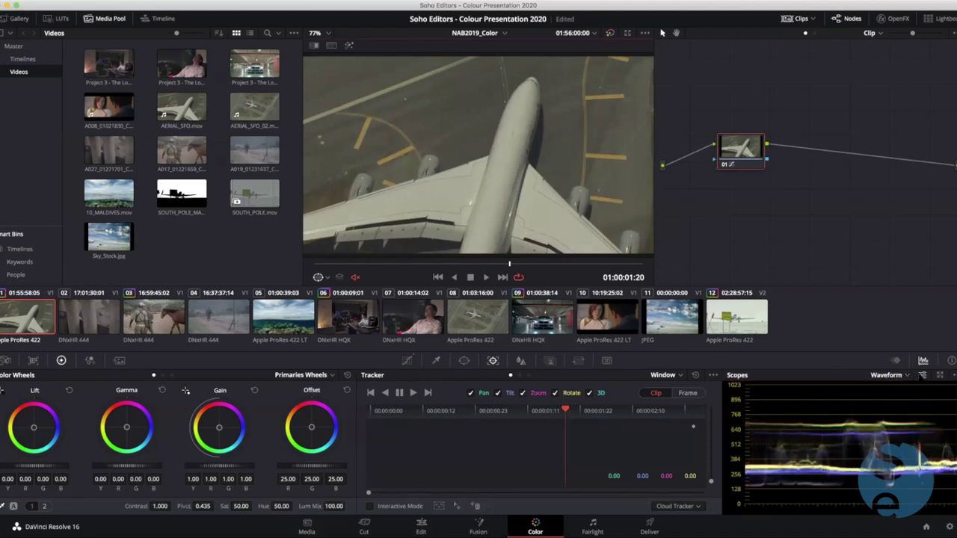
{"action": "left_click", "coordinate": [921, 375]}
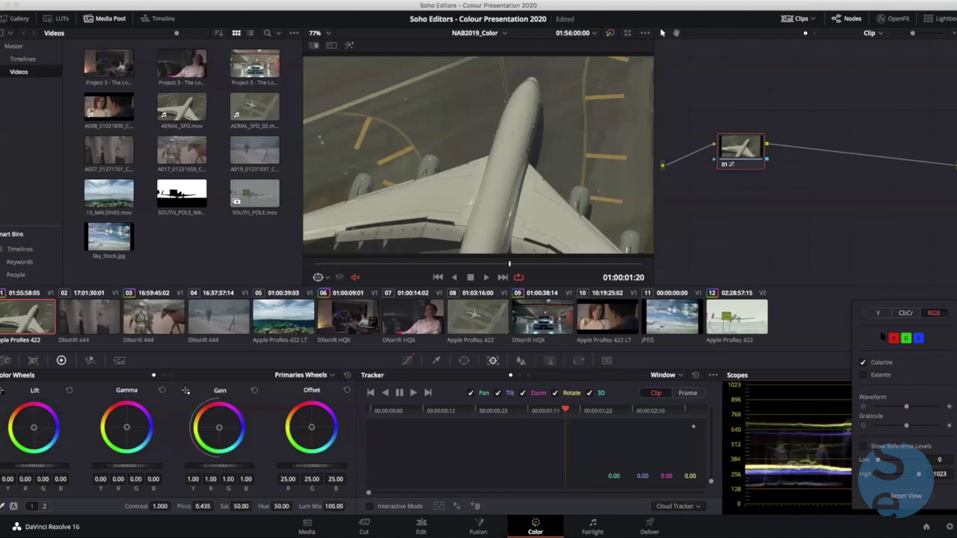
{"action": "mouse_move", "coordinate": [906, 406]}
{"action": "left_mouse_down"}
{"action": "mouse_move", "coordinate": [938, 407]}
{"action": "mouse_move", "coordinate": [938, 426]}
{"action": "left_mouse_up"}
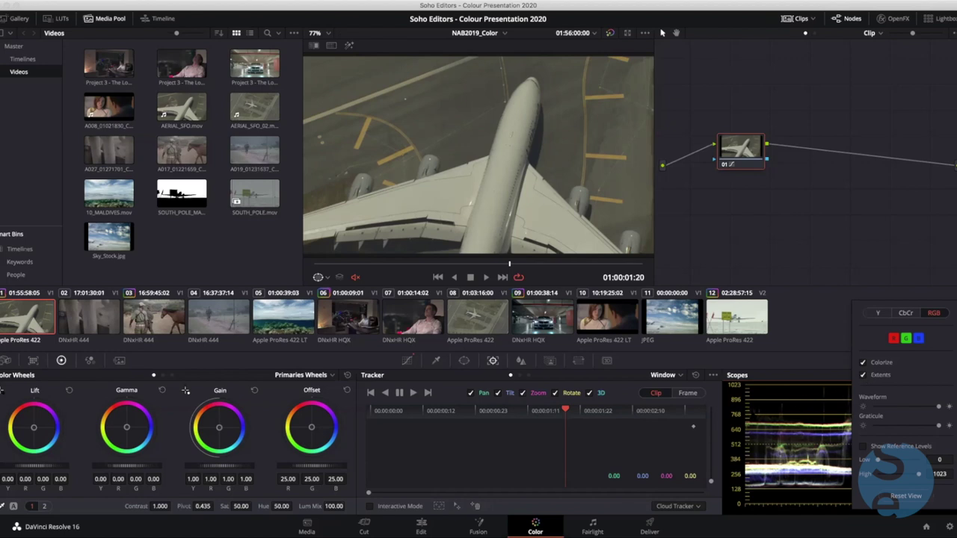
{"action": "left_click", "coordinate": [878, 314]}
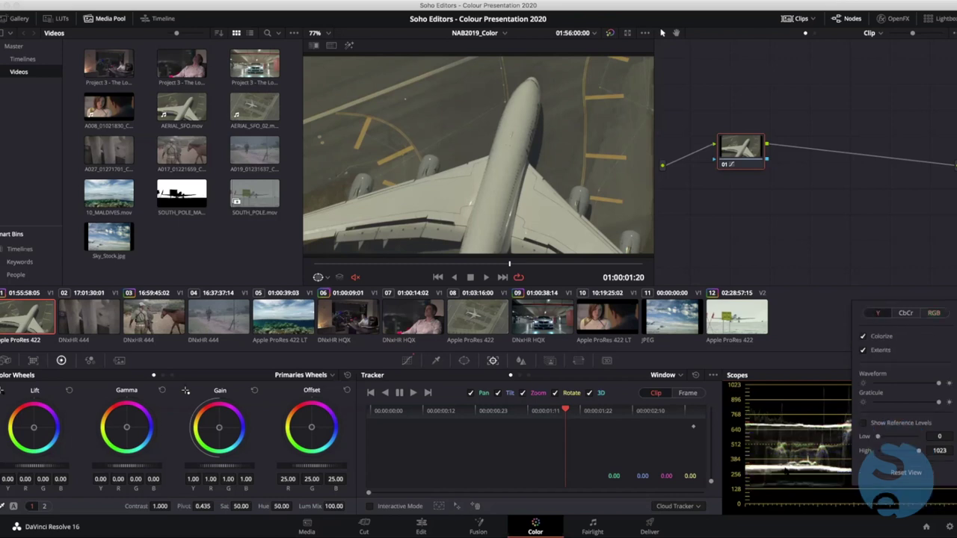
{"action": "left_click", "coordinate": [827, 361]}
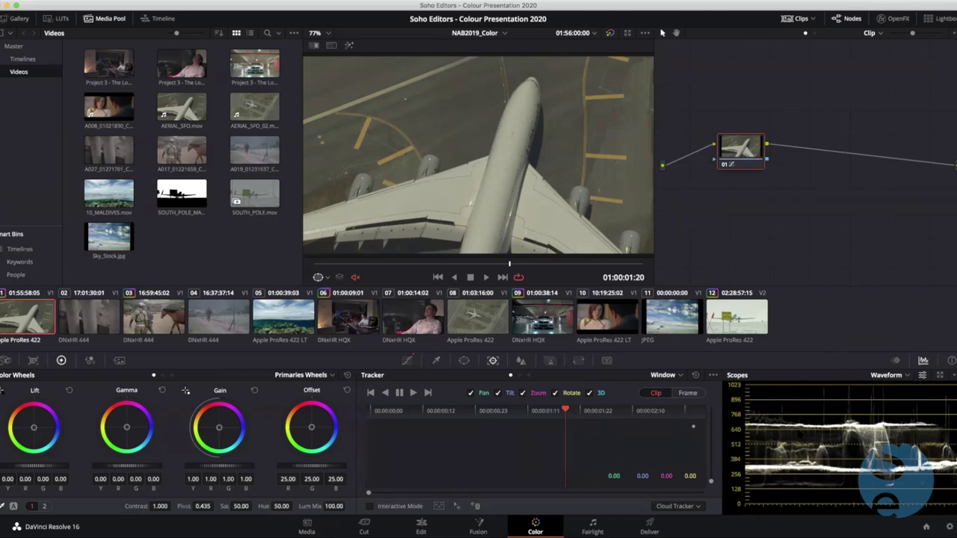
{"action": "left_click", "coordinate": [922, 374]}
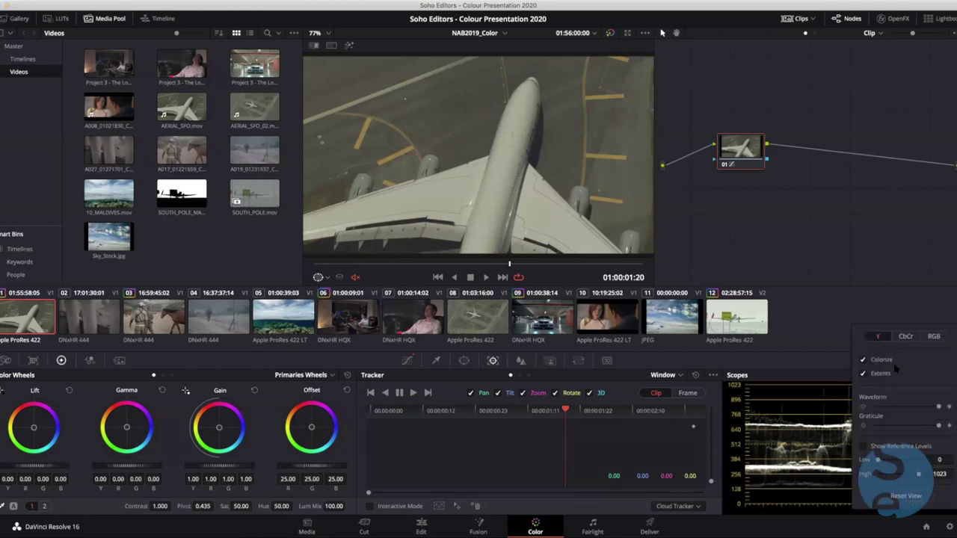
{"action": "left_click", "coordinate": [843, 380]}
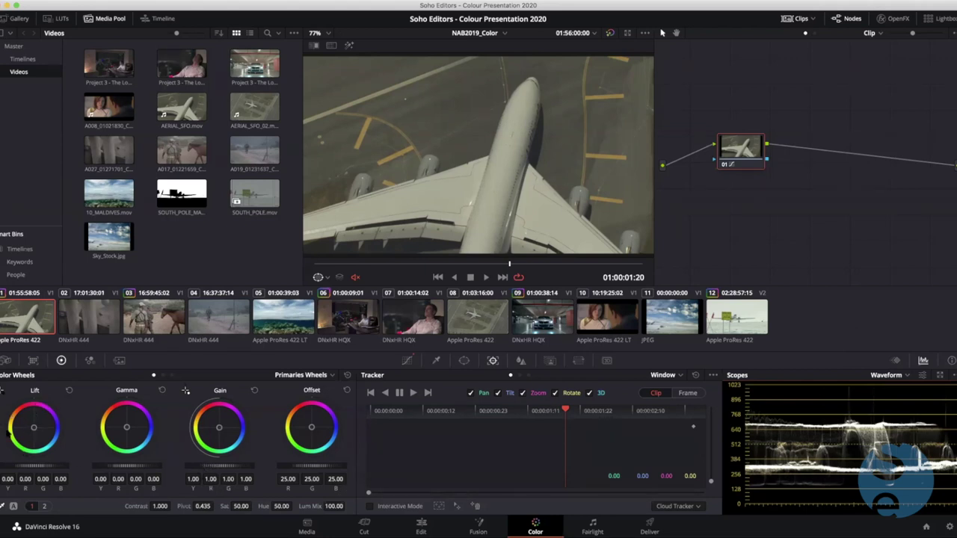
Try small adjustments of the Lift and Gain master wheels and reset all the primaries
{"action": "mouse_move", "coordinate": [42, 464]}
{"action": "left_mouse_down"}
{"action": "mouse_move", "coordinate": [25, 464]}
{"action": "mouse_move", "coordinate": [39, 464]}
{"action": "left_mouse_up"}
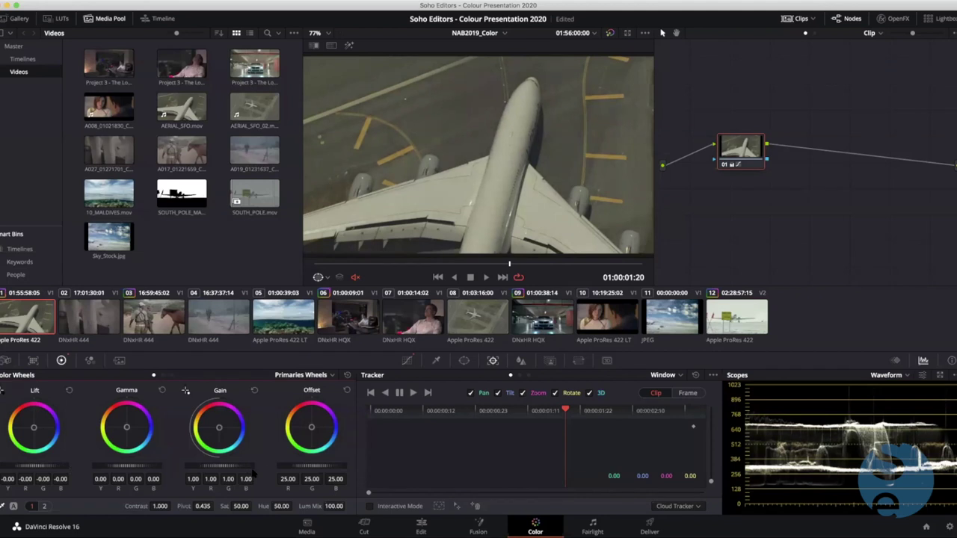
{"action": "mouse_move", "coordinate": [211, 468]}
{"action": "left_mouse_down"}
{"action": "mouse_move", "coordinate": [229, 468]}
{"action": "mouse_move", "coordinate": [211, 468]}
{"action": "left_mouse_up"}
{"action": "left_click", "coordinate": [347, 375]}
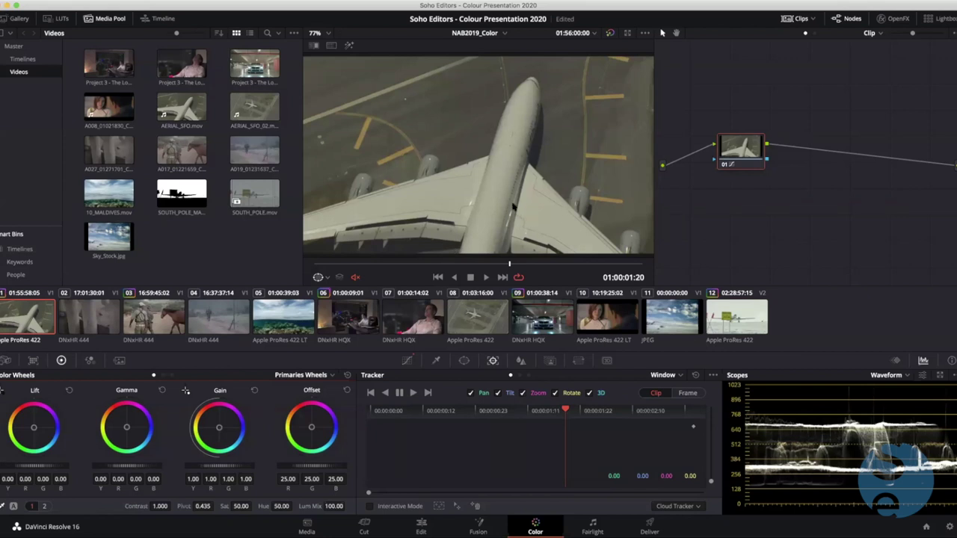
Inspect the airplane's fuselage and wing close up, and fit the whole image back into the viewer
{"action": "scroll", "coordinate": [480, 195], "scroll_direction": "up", "scroll_amount": 8}
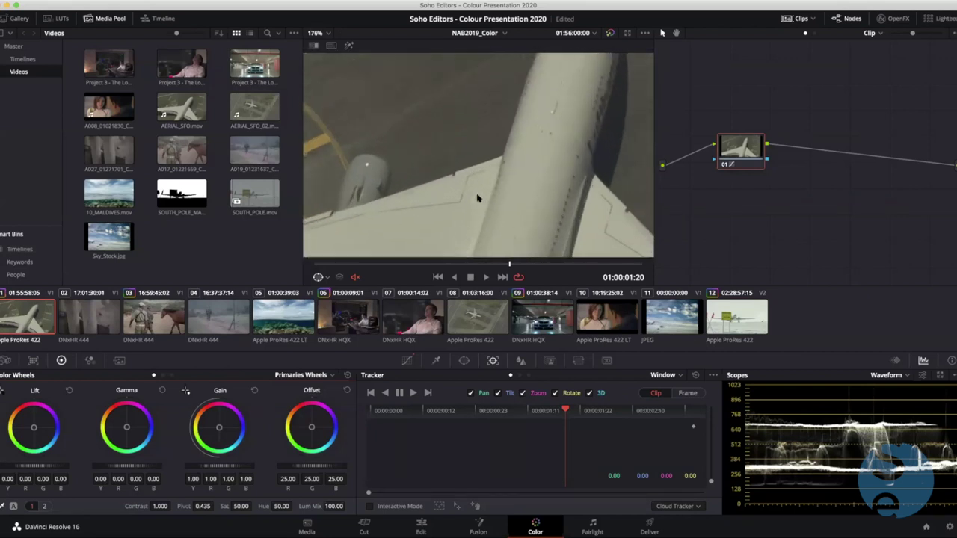
{"action": "scroll", "coordinate": [478, 196], "scroll_direction": "up", "scroll_amount": 2}
{"action": "left_click_drag", "start_coordinate": [482, 187], "coordinate": [459, 131]}
{"action": "scroll", "coordinate": [459, 131], "scroll_direction": "down", "scroll_amount": 3}
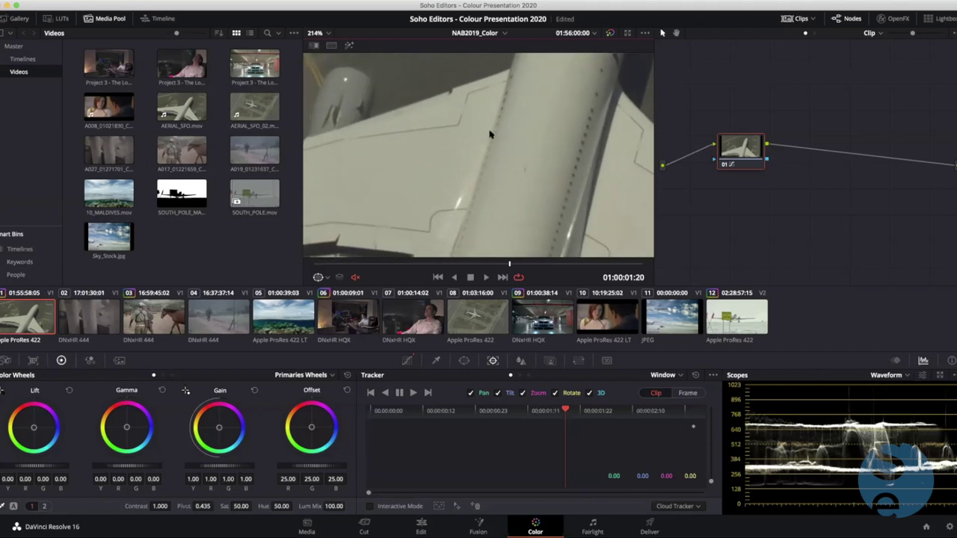
{"action": "key", "text": "shift+z"}
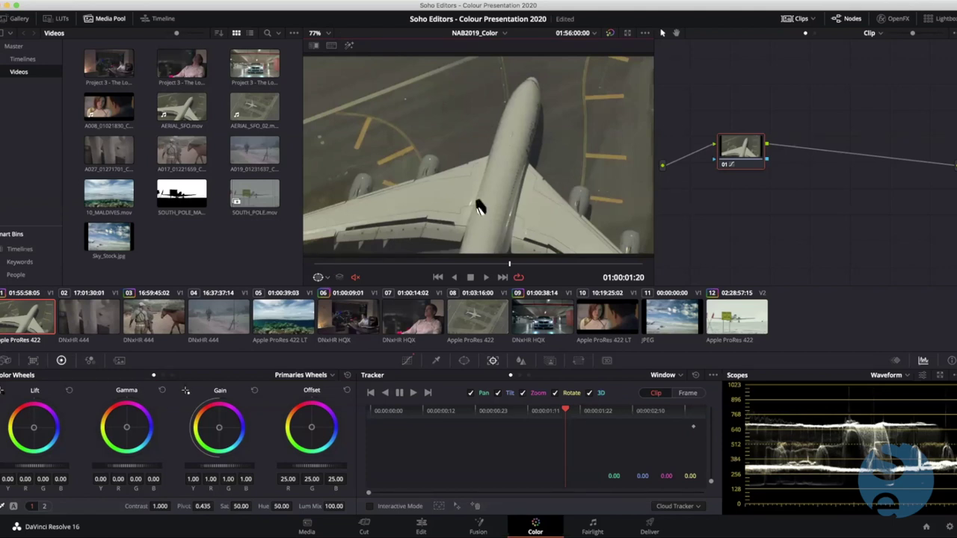
Set the white point from the airplane's fuselage and lower the overall Gain to Y 1.29, R 1.27, G 1.28, B 1.44
{"action": "scroll", "coordinate": [486, 218], "scroll_direction": "up", "scroll_amount": 5}
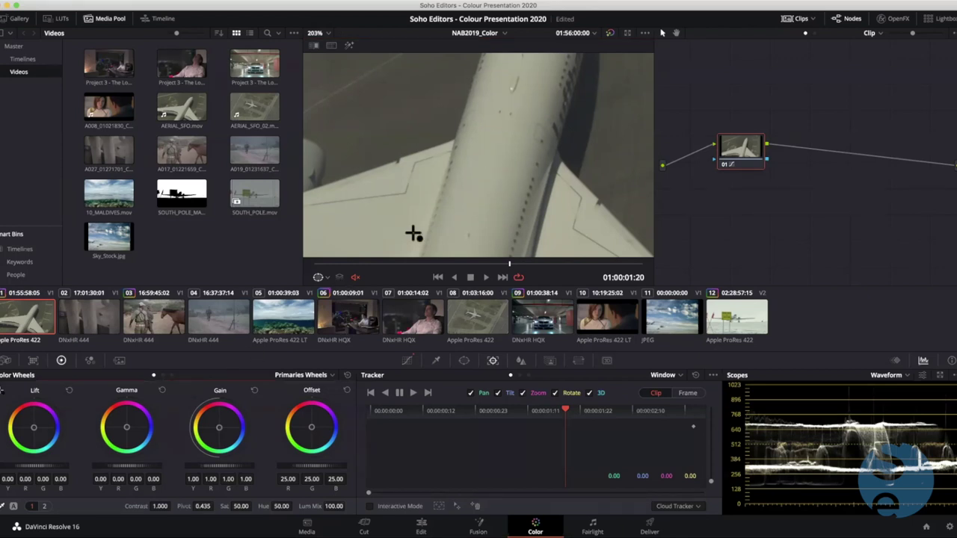
{"action": "left_click", "coordinate": [494, 153]}
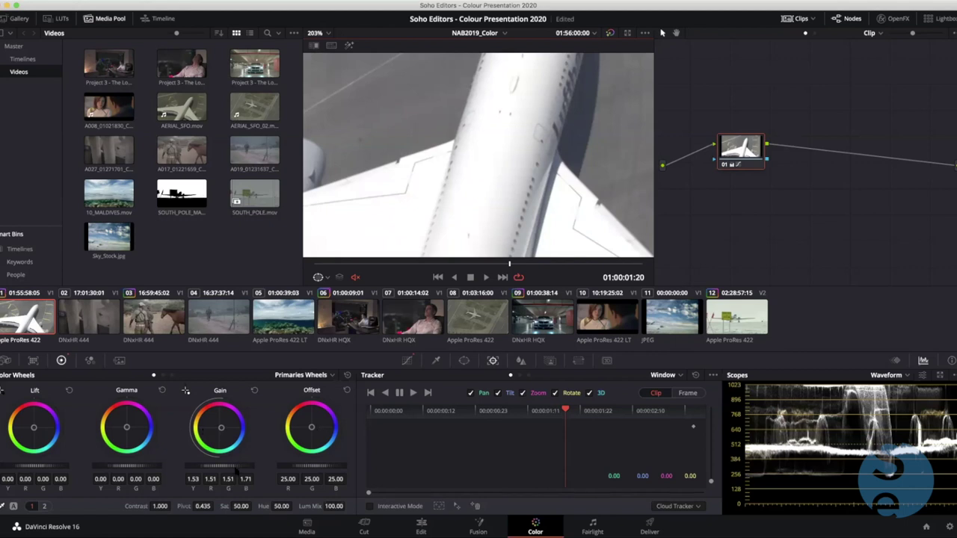
{"action": "left_click_drag", "start_coordinate": [219, 466], "coordinate": [193, 466]}
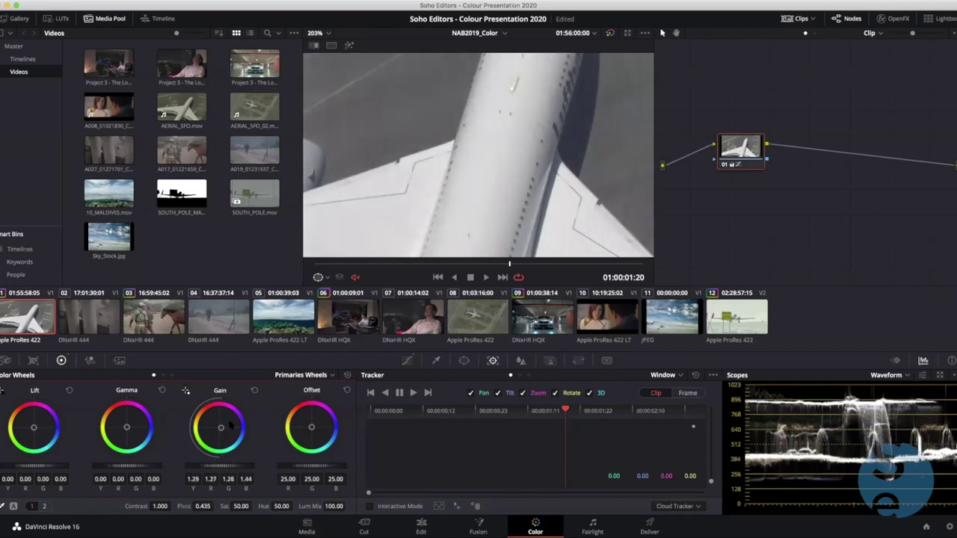
Set the black point from the dark gap along the wing flaps, and play the clip before returning it to 01:00:00:00
{"action": "mouse_move", "coordinate": [467, 182]}
{"action": "left_mouse_down"}
{"action": "mouse_move", "coordinate": [551, 103]}
{"action": "mouse_move", "coordinate": [577, 61]}
{"action": "mouse_move", "coordinate": [501, 79]}
{"action": "left_mouse_up"}
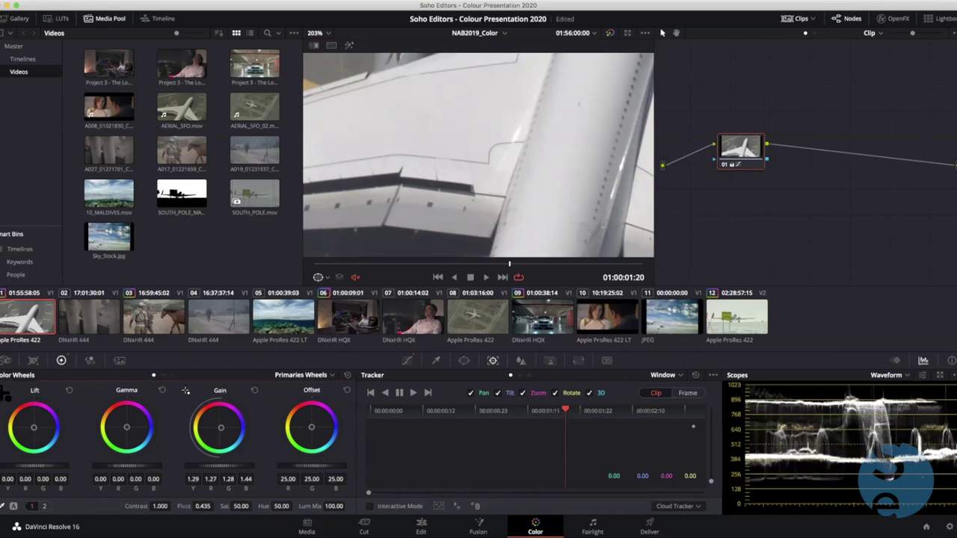
{"action": "left_click", "coordinate": [380, 186]}
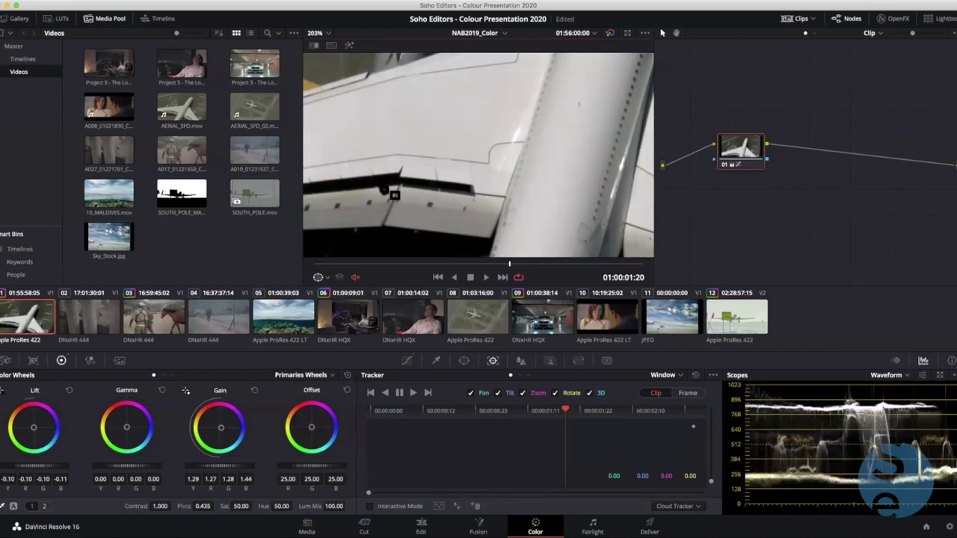
{"action": "key", "text": "shift+z"}
{"action": "key", "text": "space"}
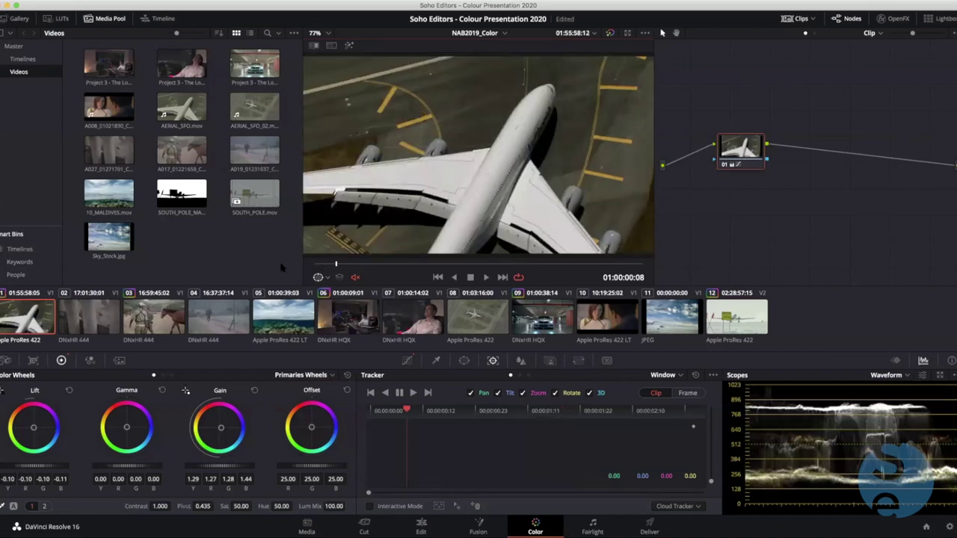
{"action": "left_click_drag", "start_coordinate": [643, 264], "coordinate": [293, 271]}
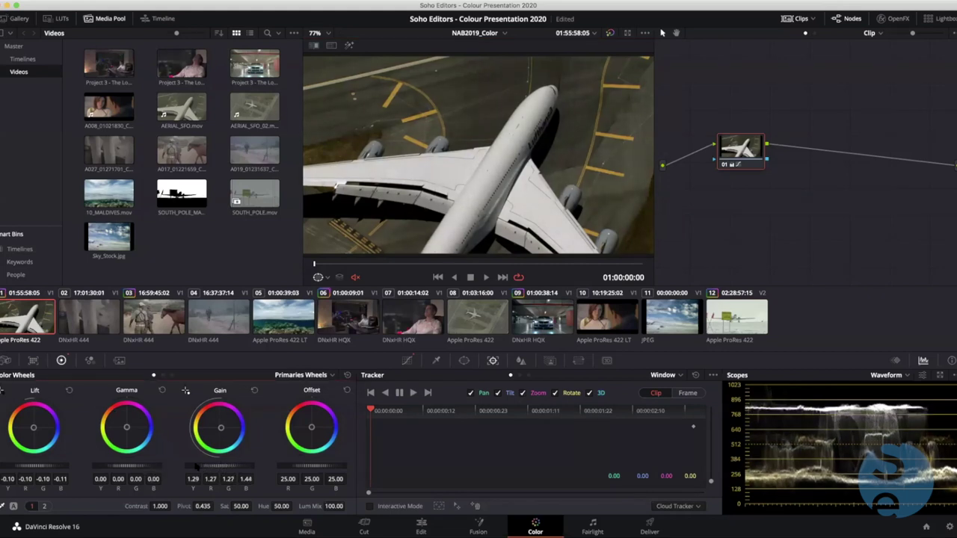
Raise the airplane clip's saturation slightly and scrub back to its first frame
{"action": "left_click_drag", "start_coordinate": [241, 506], "coordinate": [254, 506]}
{"action": "left_click_drag", "start_coordinate": [255, 505], "coordinate": [253, 505]}
{"action": "left_click_drag", "start_coordinate": [348, 263], "coordinate": [224, 252]}
On clip 02, set the master Gain to 1.68, Lift to -0.02 and Gamma to -0.02
{"action": "left_click", "coordinate": [88, 318]}
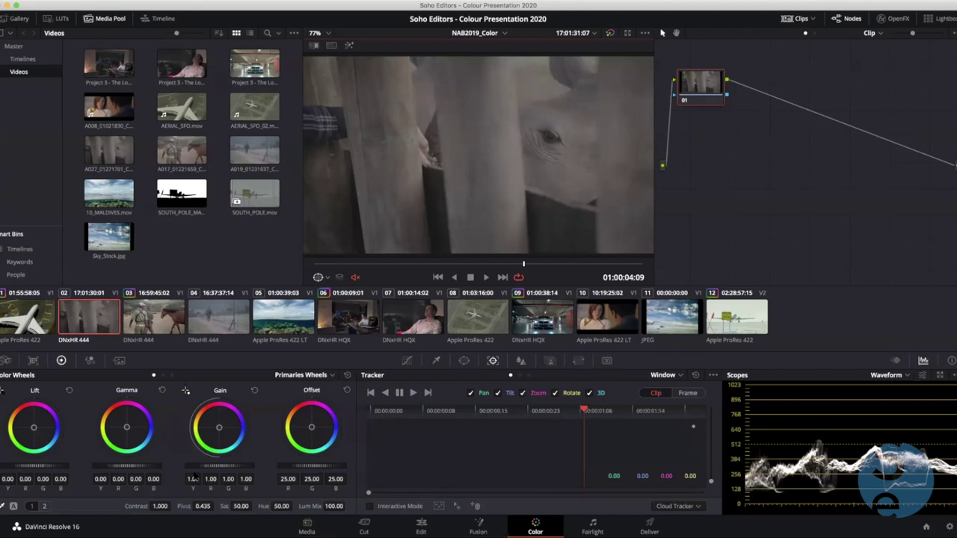
{"action": "left_click_drag", "start_coordinate": [197, 466], "coordinate": [245, 467]}
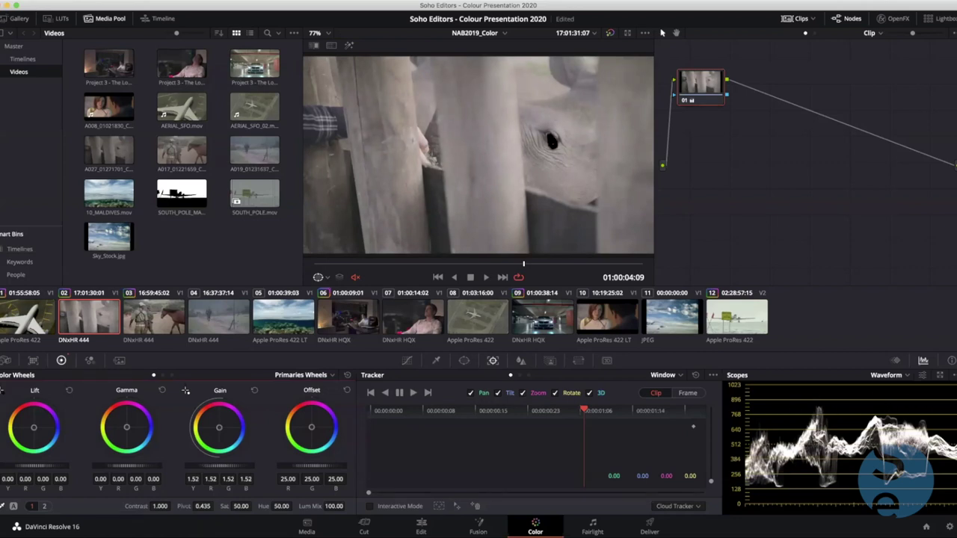
{"action": "left_click_drag", "start_coordinate": [23, 466], "coordinate": [10, 468]}
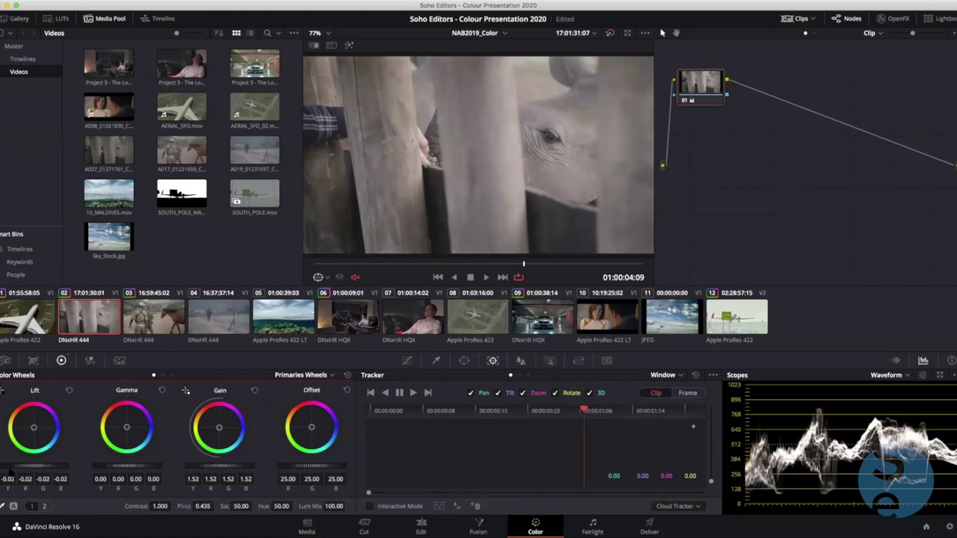
{"action": "left_click_drag", "start_coordinate": [222, 467], "coordinate": [234, 469]}
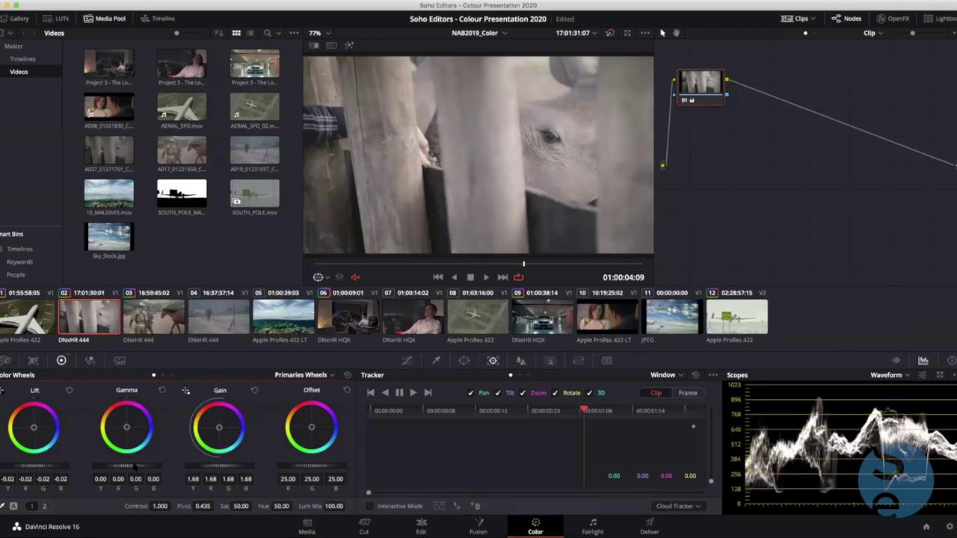
{"action": "left_click_drag", "start_coordinate": [134, 466], "coordinate": [127, 467]}
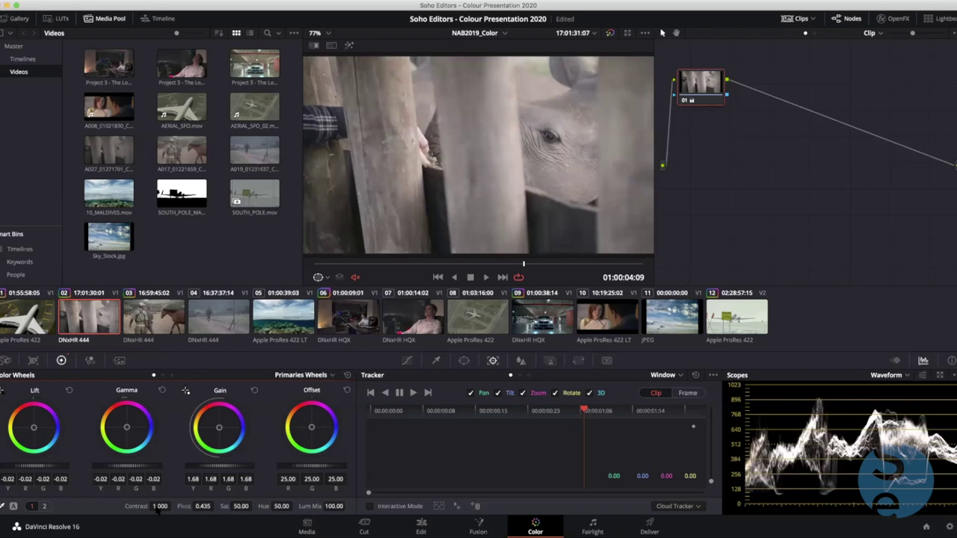
Set clip 02's contrast to 1.266, lower the master Gamma to -0.05 and raise saturation to 76.40
{"action": "left_click_drag", "start_coordinate": [160, 506], "coordinate": [189, 501]}
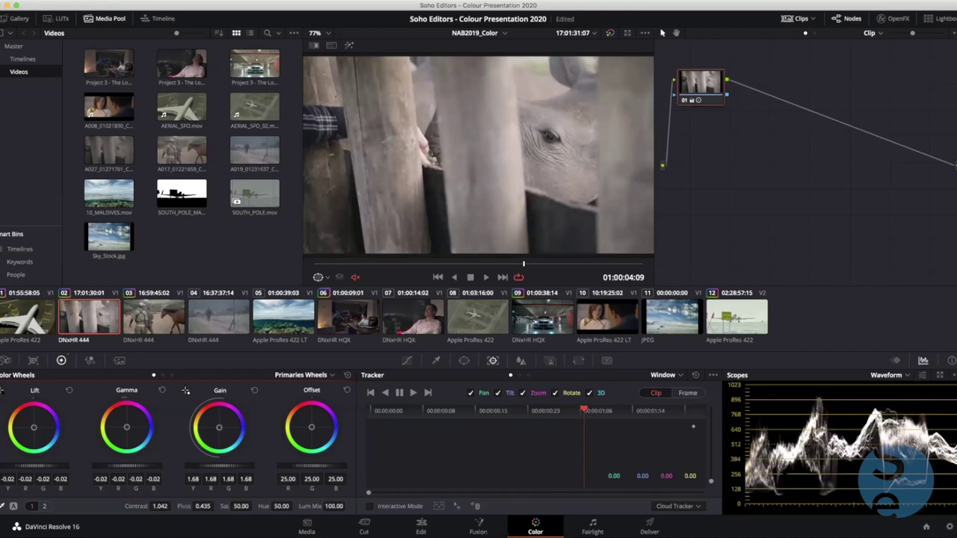
{"action": "mouse_move", "coordinate": [166, 506]}
{"action": "left_mouse_down"}
{"action": "mouse_move", "coordinate": [181, 506]}
{"action": "mouse_move", "coordinate": [171, 506]}
{"action": "left_mouse_up"}
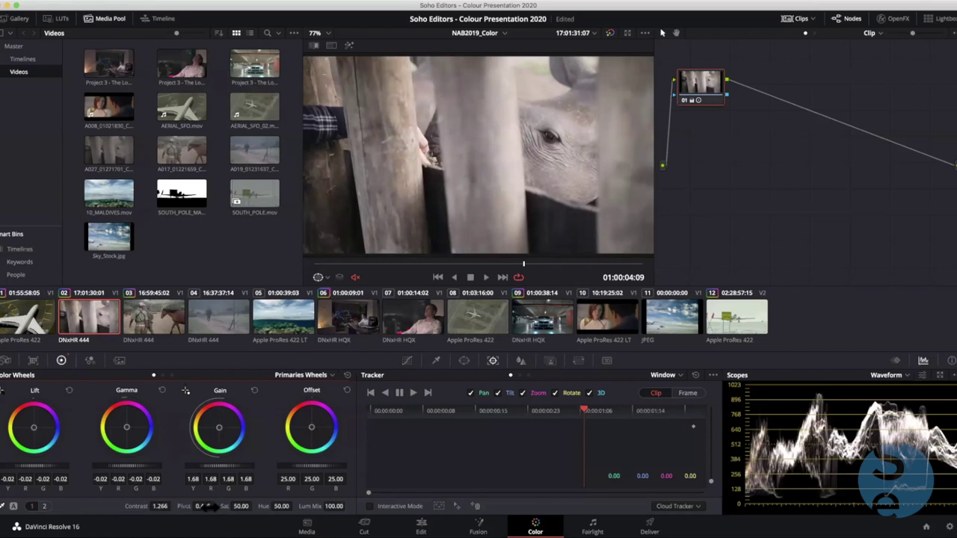
{"action": "left_click_drag", "start_coordinate": [140, 466], "coordinate": [138, 467]}
{"action": "left_click_drag", "start_coordinate": [224, 505], "coordinate": [253, 506]}
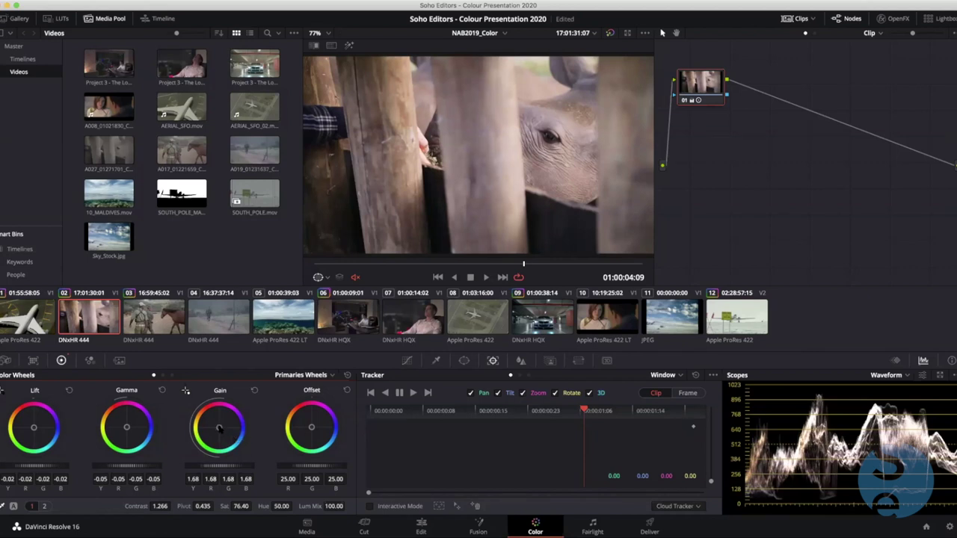
Switch the scope to Parade while trying slight Gain colour balance shifts on clip 02, and undo each shift
{"action": "left_click_drag", "start_coordinate": [219, 427], "coordinate": [218, 429]}
{"action": "left_click", "coordinate": [885, 375]}
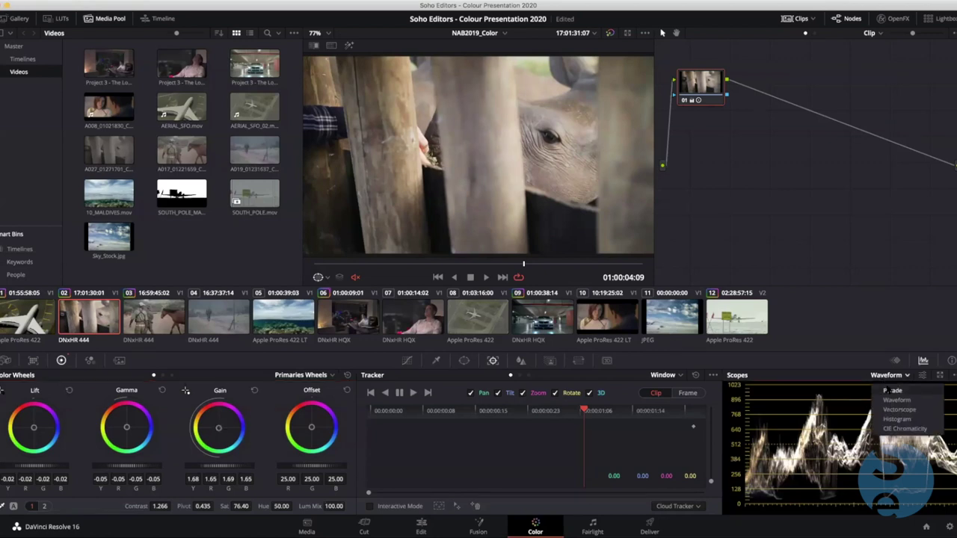
{"action": "left_click", "coordinate": [891, 390]}
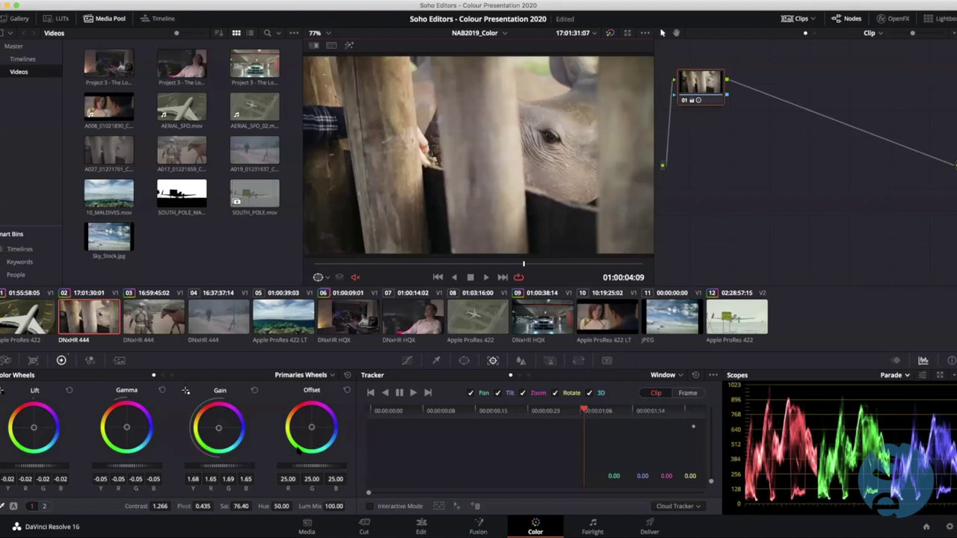
{"action": "key", "text": "super+z"}
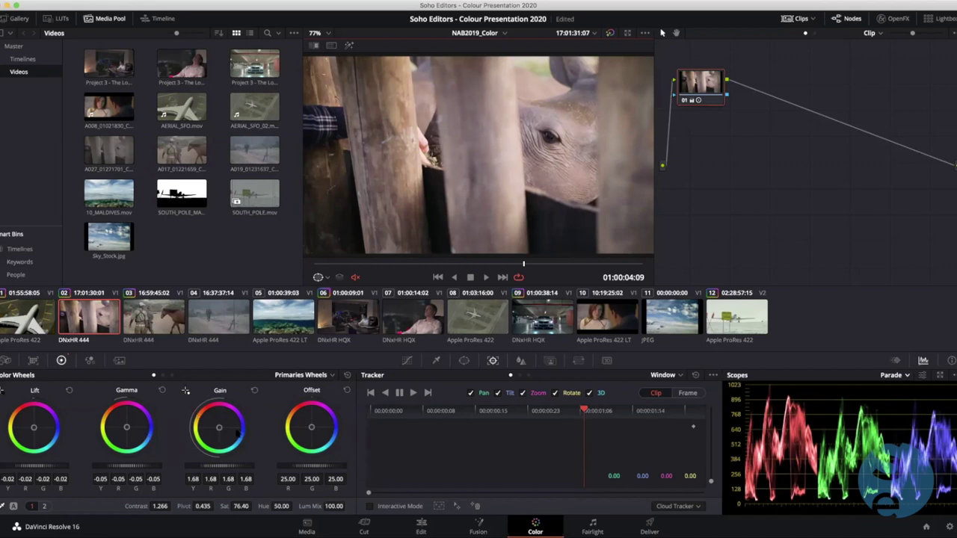
{"action": "left_click_drag", "start_coordinate": [218, 429], "coordinate": [219, 428]}
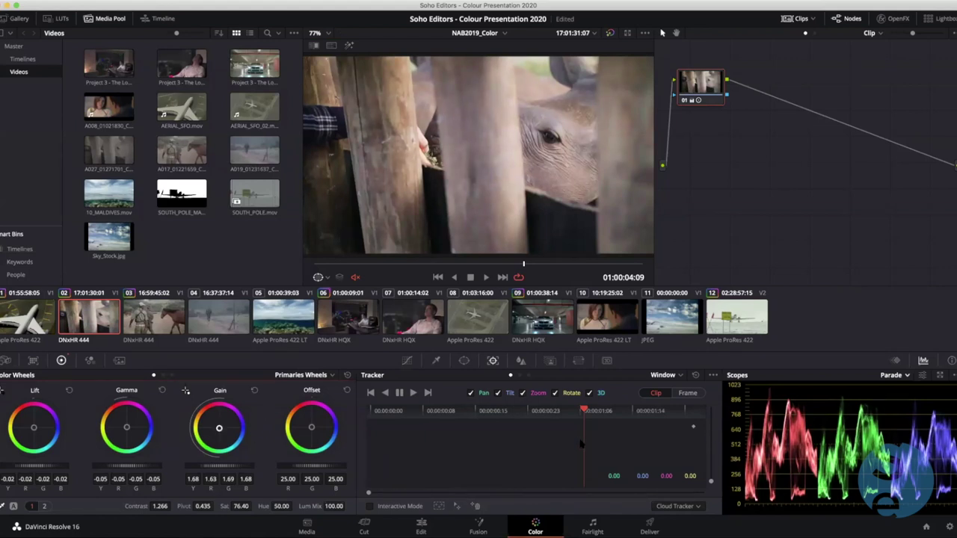
{"action": "key", "text": "super+z"}
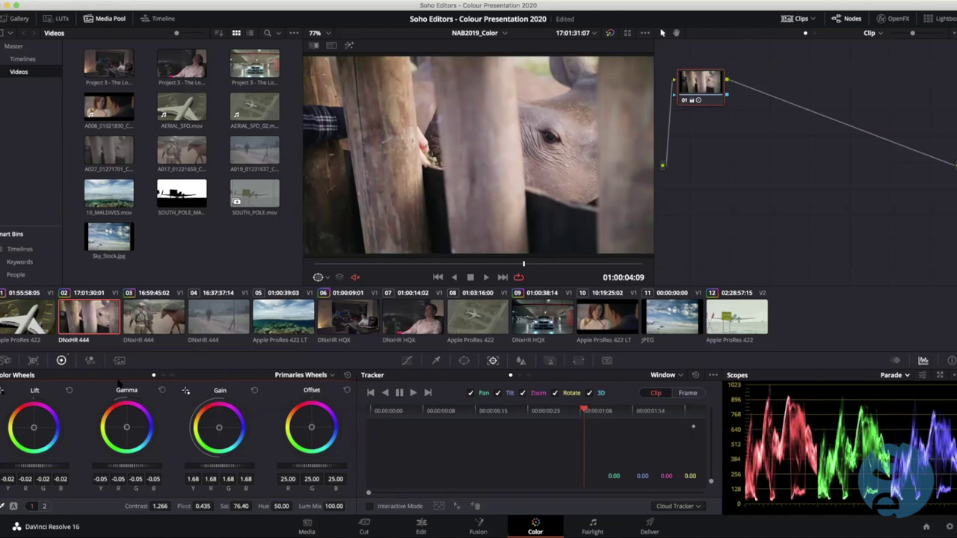
Try raising the red Lift channel to 0.19 in the Primaries Bars, compare it on the wheels, and undo it
{"action": "left_click", "coordinate": [163, 376]}
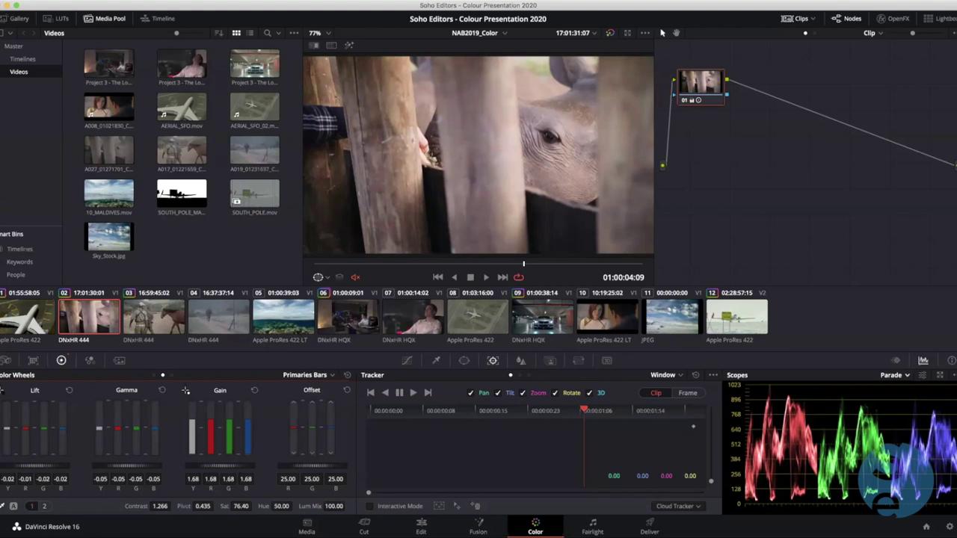
{"action": "left_click_drag", "start_coordinate": [25, 428], "coordinate": [26, 403]}
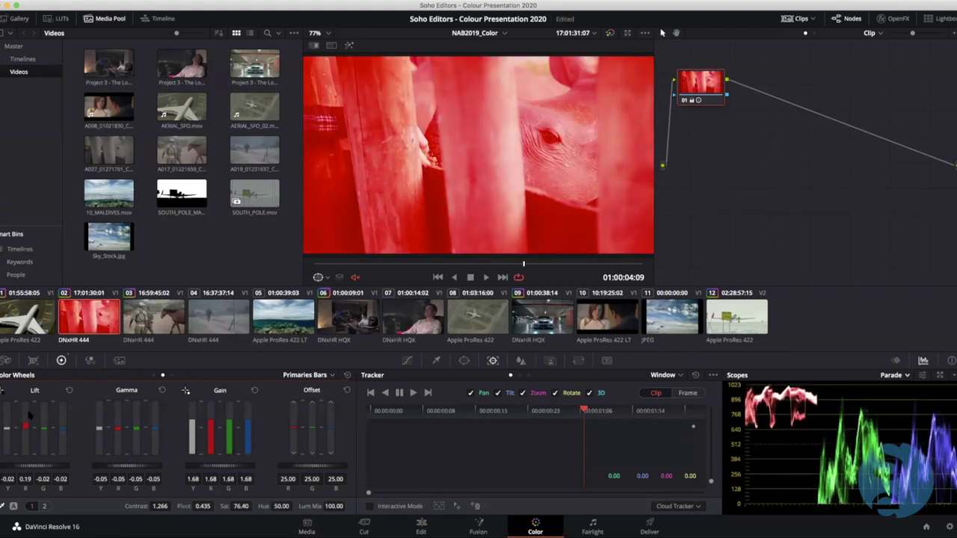
{"action": "left_click", "coordinate": [154, 376]}
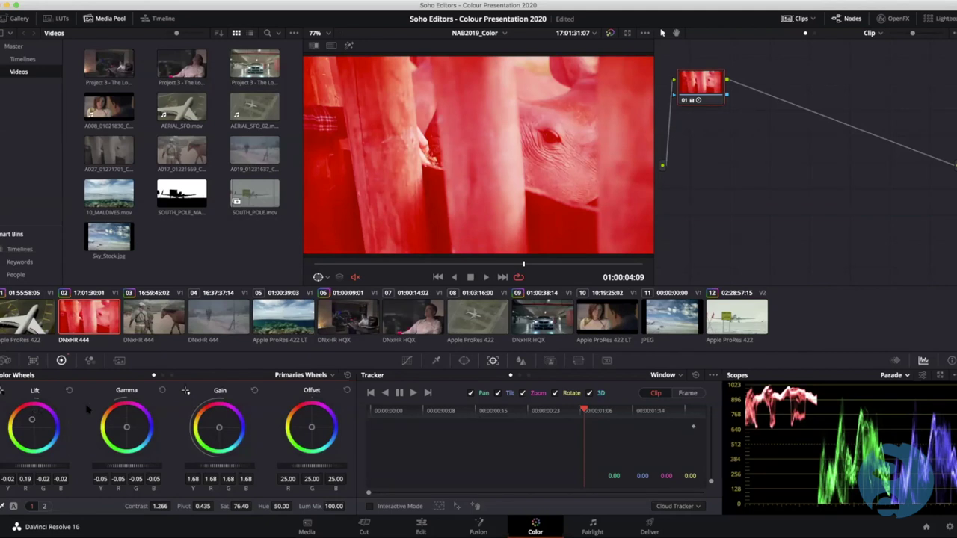
{"action": "key", "text": "super+z"}
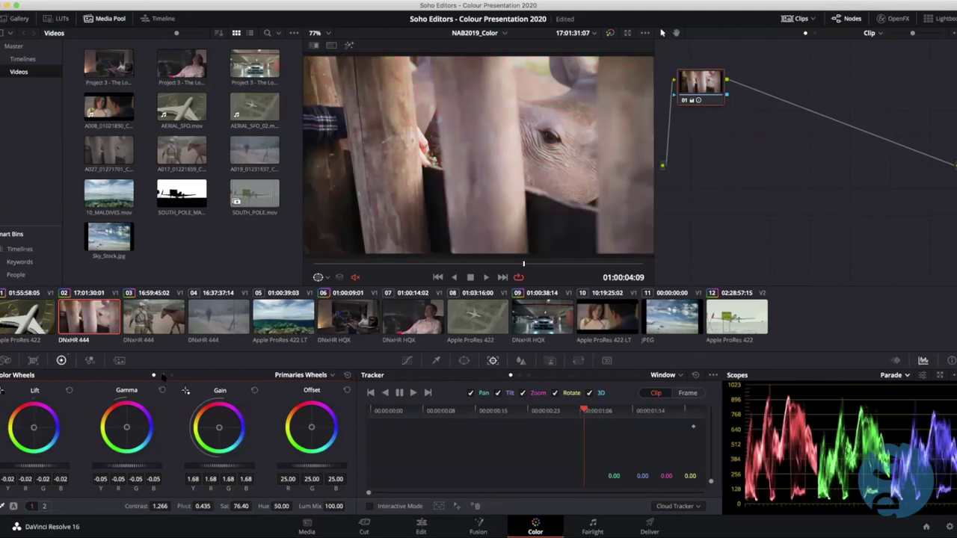
In the Primaries Bars, lower clip 02's Gain to 1.61 for red and 1.64 for blue
{"action": "left_click", "coordinate": [163, 376]}
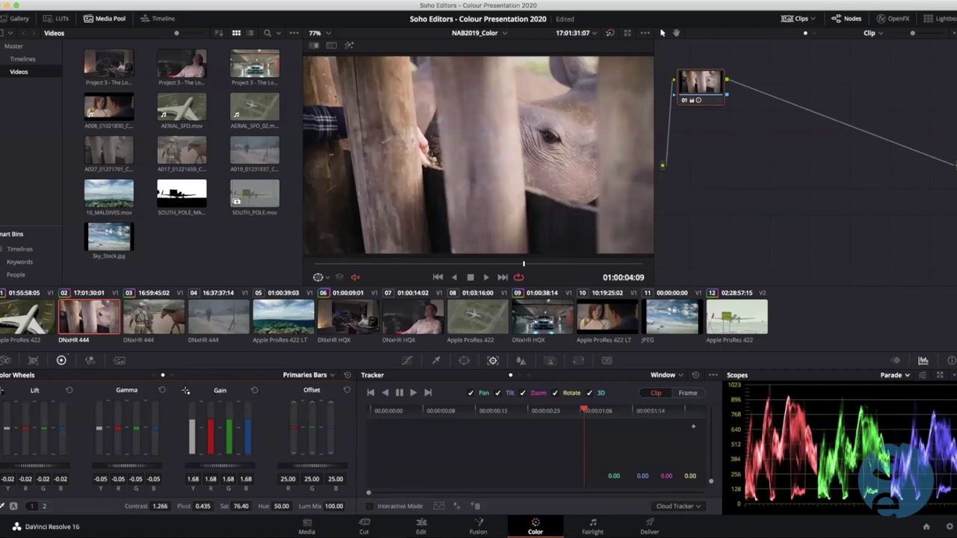
{"action": "mouse_move", "coordinate": [210, 436]}
{"action": "left_mouse_down"}
{"action": "mouse_move", "coordinate": [210, 444]}
{"action": "mouse_move", "coordinate": [247, 426]}
{"action": "left_mouse_up"}
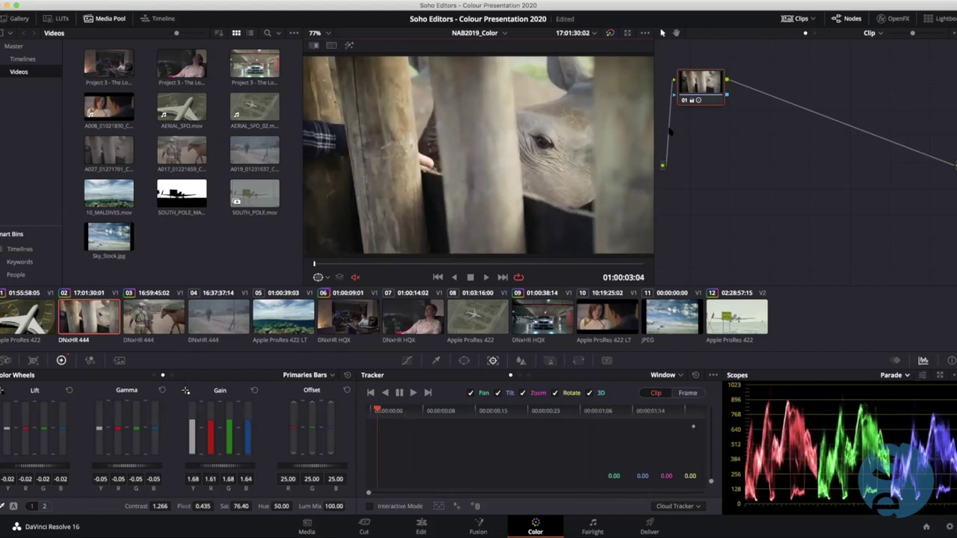
Compare clip 02 before and after grading by repeatedly disabling and re-enabling node 01
{"action": "left_click", "coordinate": [685, 102]}
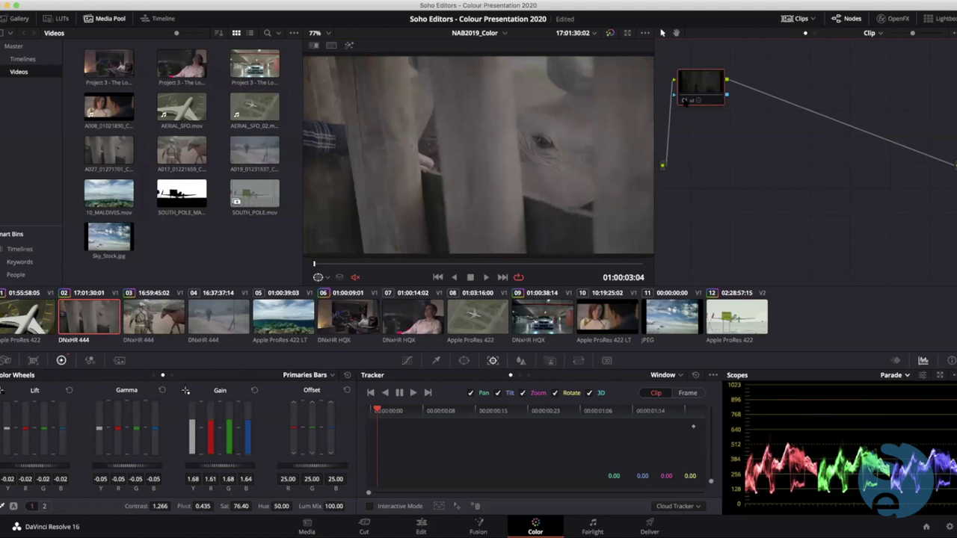
{"action": "left_click", "coordinate": [685, 102]}
{"action": "left_click", "coordinate": [685, 102]}
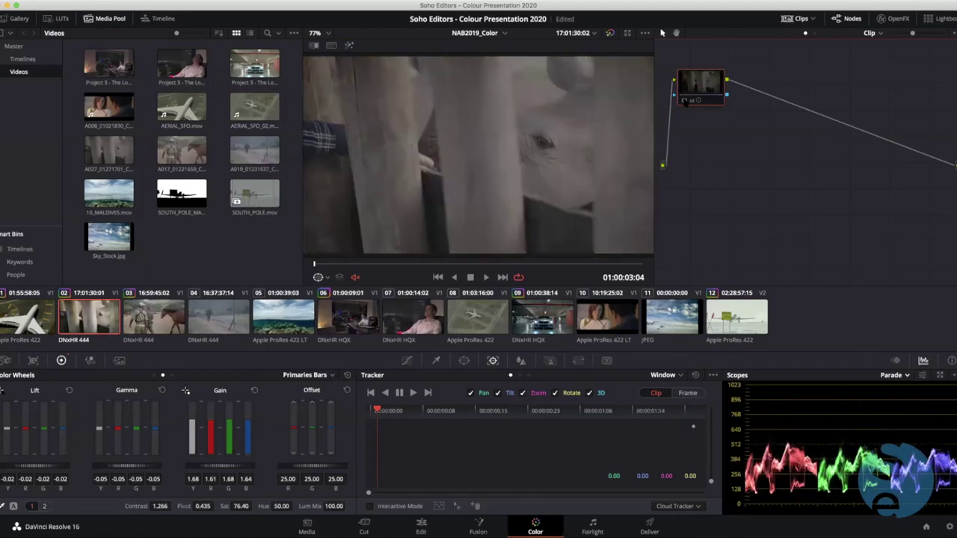
{"action": "left_click", "coordinate": [685, 102]}
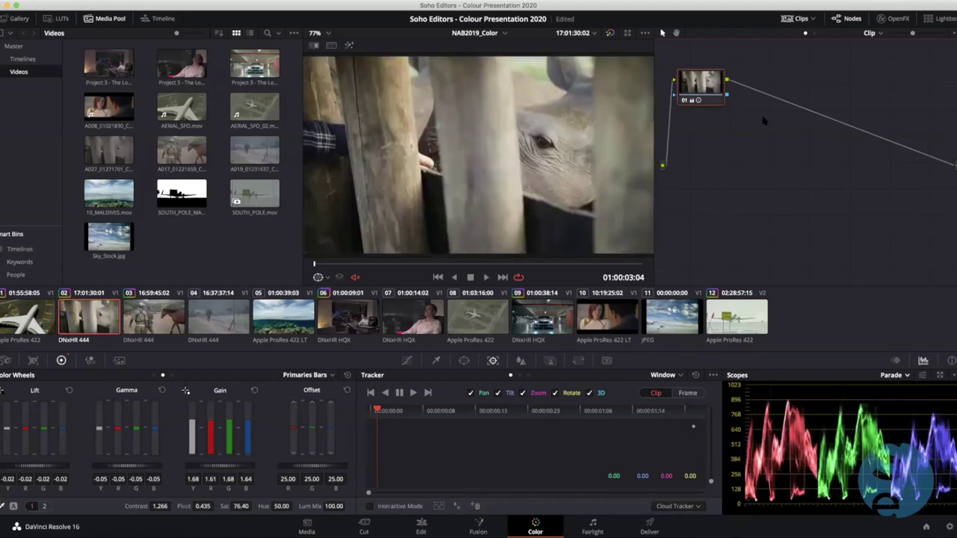
{"action": "key", "text": "super+d"}
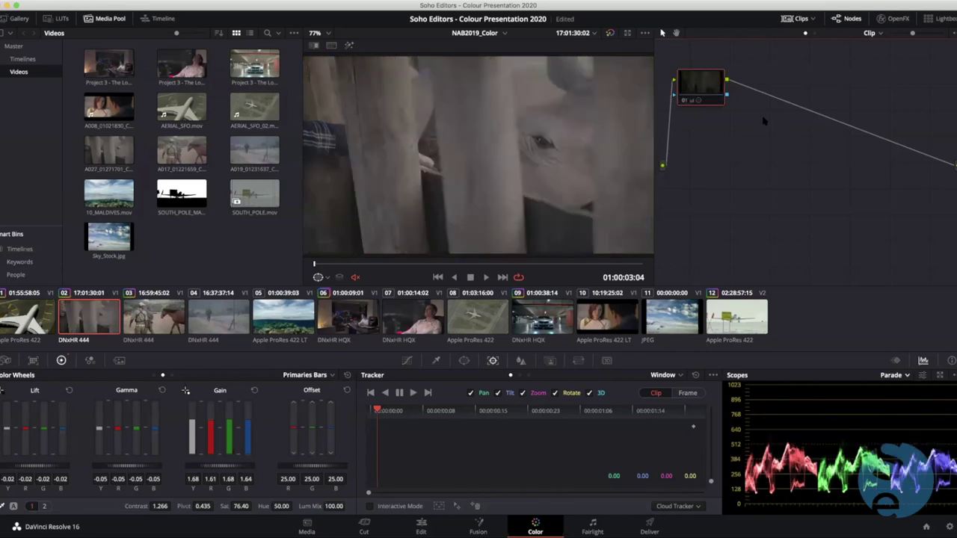
{"action": "key", "text": "super+d"}
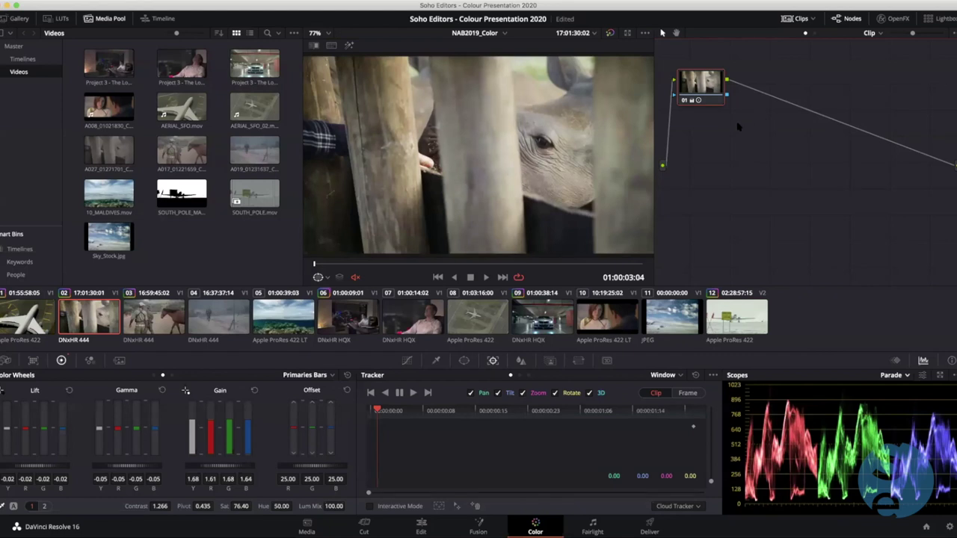
Select clip 03 and compare its image with and without the Balance node
{"action": "left_click", "coordinate": [151, 317]}
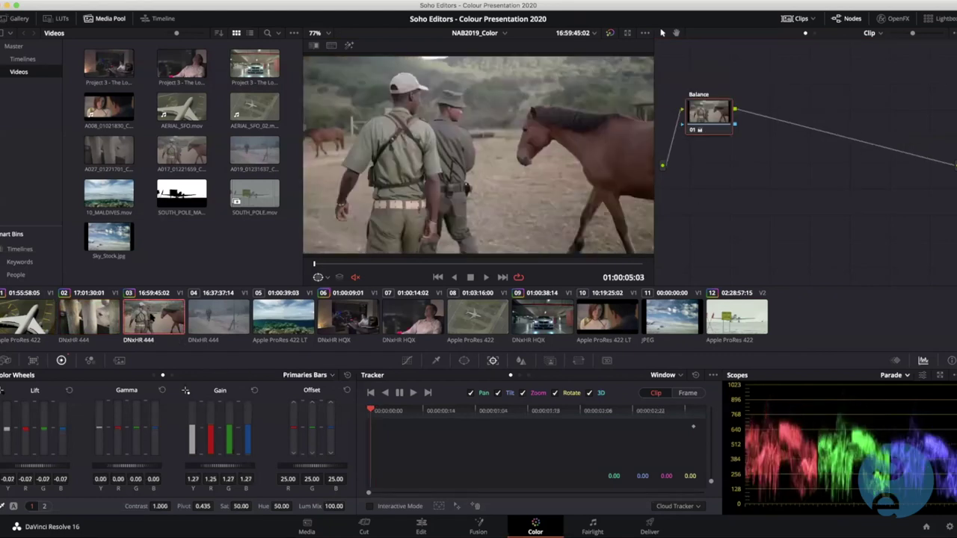
{"action": "left_click", "coordinate": [693, 131]}
{"action": "left_click", "coordinate": [693, 130]}
Open the stills Gallery, turn off loop playback and play clip 03
{"action": "left_click", "coordinate": [16, 18]}
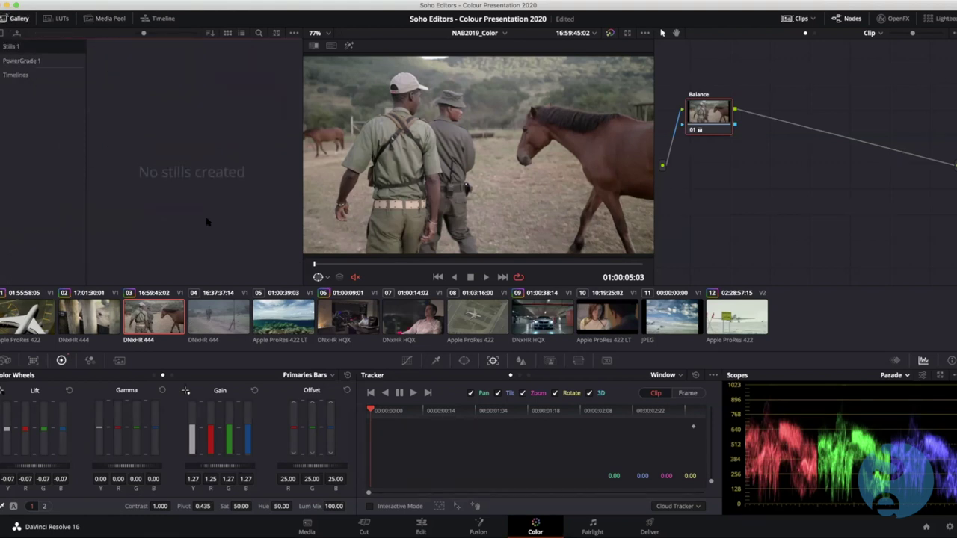
{"action": "left_click", "coordinate": [518, 277]}
{"action": "left_click", "coordinate": [484, 276]}
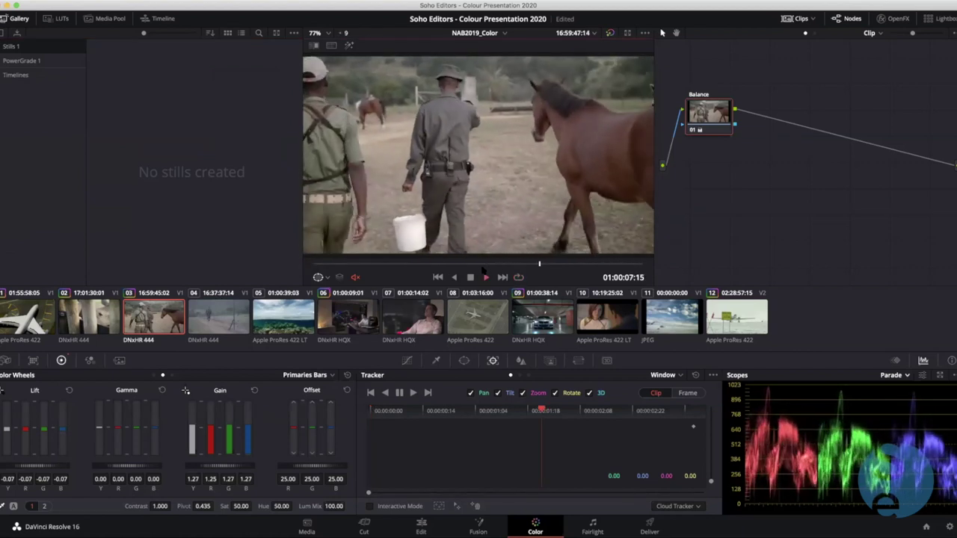
{"action": "left_click", "coordinate": [485, 276]}
Compare the balanced clip 03 with the ungraded clip 04 by switching between them, ending on clip 03
{"action": "left_click", "coordinate": [155, 319]}
{"action": "left_click", "coordinate": [232, 314]}
{"action": "left_click", "coordinate": [171, 316]}
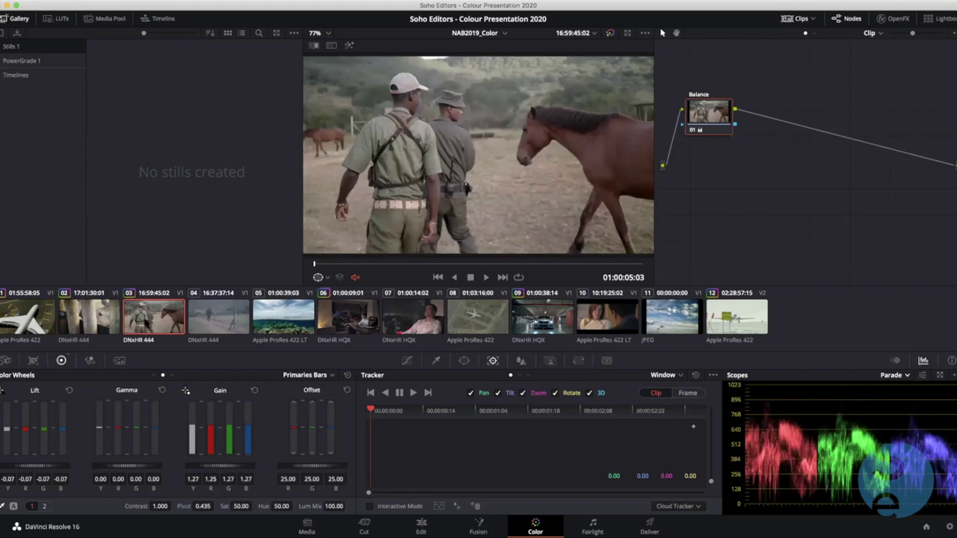
{"action": "left_click", "coordinate": [223, 323]}
{"action": "left_click", "coordinate": [176, 312]}
{"action": "left_click", "coordinate": [219, 320]}
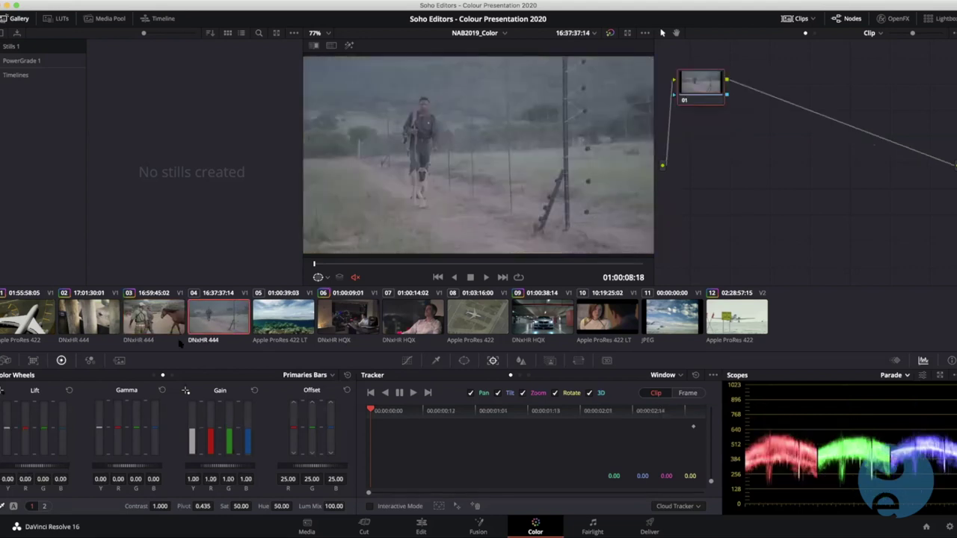
{"action": "left_click", "coordinate": [157, 318]}
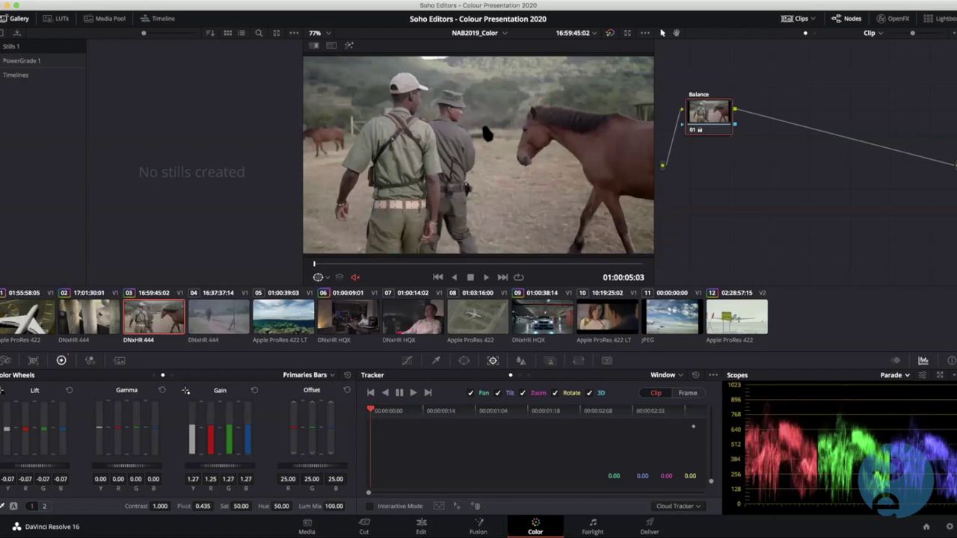
Grab a still of clip 03 into the Gallery and label it Ref
{"action": "right_click", "coordinate": [446, 153]}
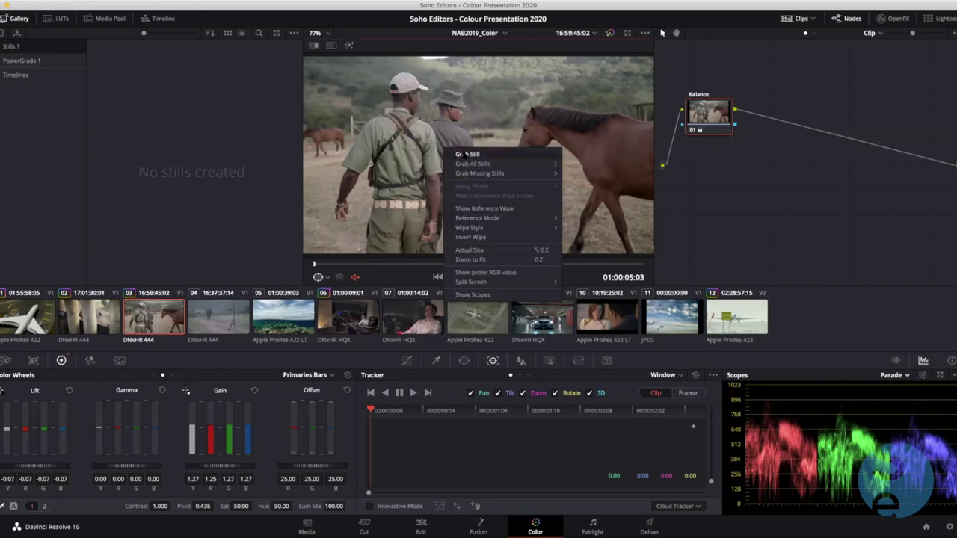
{"action": "left_click", "coordinate": [465, 154]}
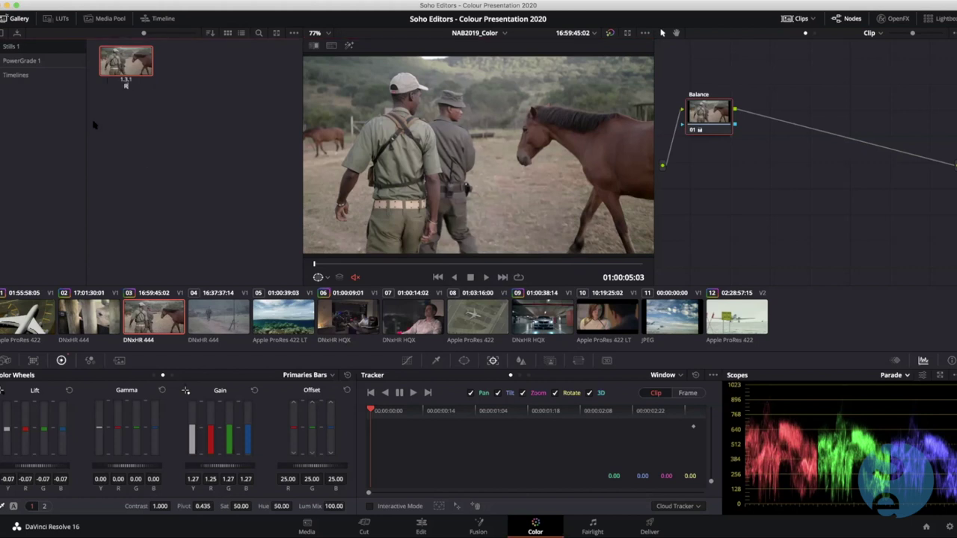
{"action": "left_click", "coordinate": [111, 148]}
Show the Ref still as a wipe over clip 04, and toggle the wipe off and on to compare
{"action": "left_click", "coordinate": [213, 322]}
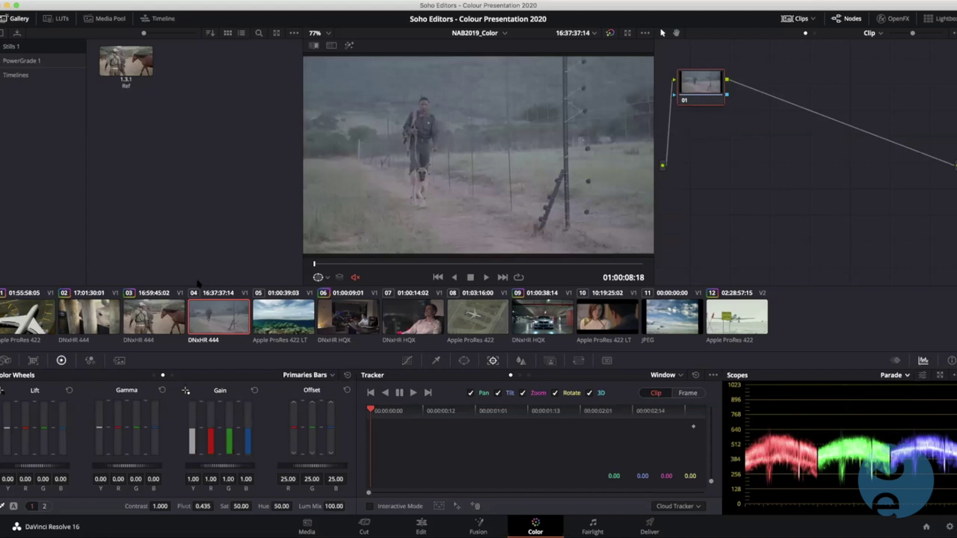
{"action": "double_click", "coordinate": [122, 62]}
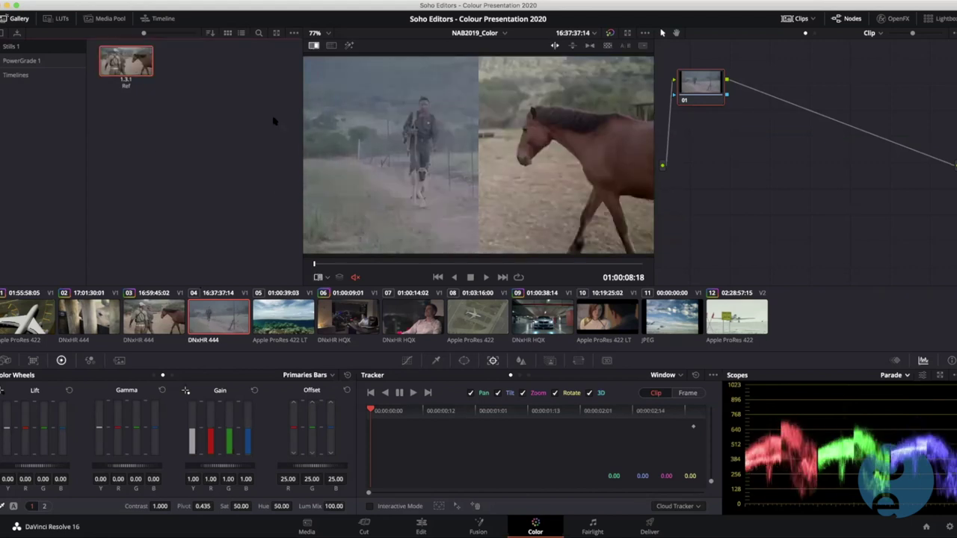
{"action": "left_click", "coordinate": [314, 46]}
{"action": "left_click", "coordinate": [314, 46]}
{"action": "left_click", "coordinate": [314, 47]}
{"action": "left_click", "coordinate": [313, 46]}
Play clip 04 with the reference wipe, return to its first frame and shift the wipe boundary slightly toward the horse
{"action": "left_click_drag", "start_coordinate": [330, 263], "coordinate": [254, 244]}
{"action": "key", "text": "space"}
{"action": "key", "text": "Up"}
{"action": "mouse_move", "coordinate": [478, 127]}
{"action": "left_mouse_down"}
{"action": "mouse_move", "coordinate": [461, 128]}
{"action": "mouse_move", "coordinate": [484, 129]}
{"action": "left_mouse_up"}
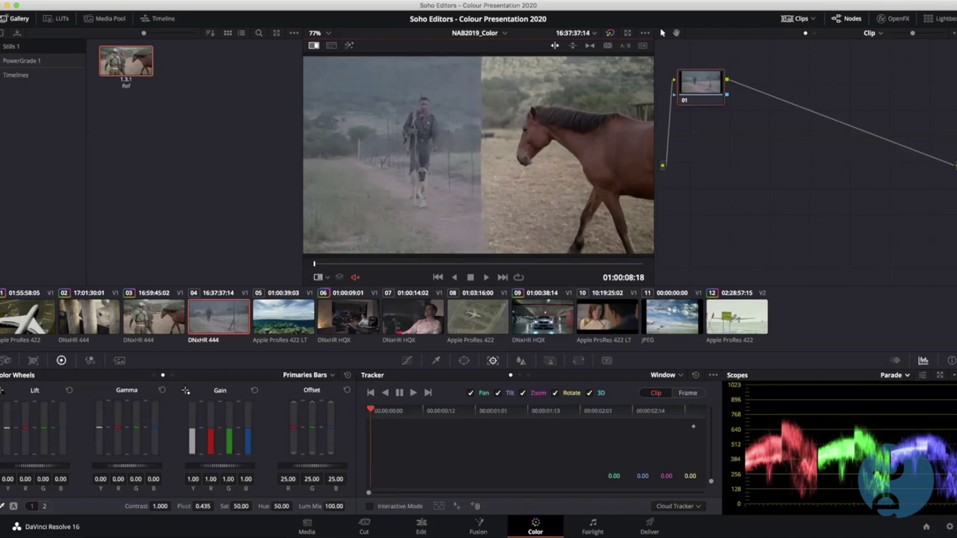
Shift the reference wipe boundary slightly toward the horse, try a green Gain of 1.05 on clip 04, and undo the gain change
{"action": "mouse_move", "coordinate": [480, 194]}
{"action": "left_mouse_down"}
{"action": "mouse_move", "coordinate": [416, 192]}
{"action": "mouse_move", "coordinate": [584, 192]}
{"action": "mouse_move", "coordinate": [449, 190]}
{"action": "mouse_move", "coordinate": [482, 202]}
{"action": "left_mouse_up"}
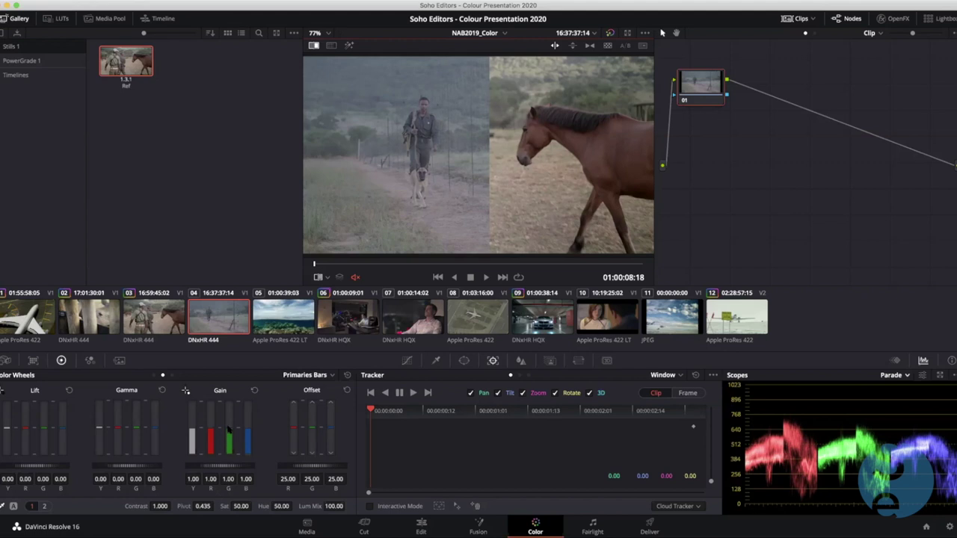
{"action": "left_click_drag", "start_coordinate": [229, 437], "coordinate": [228, 418]}
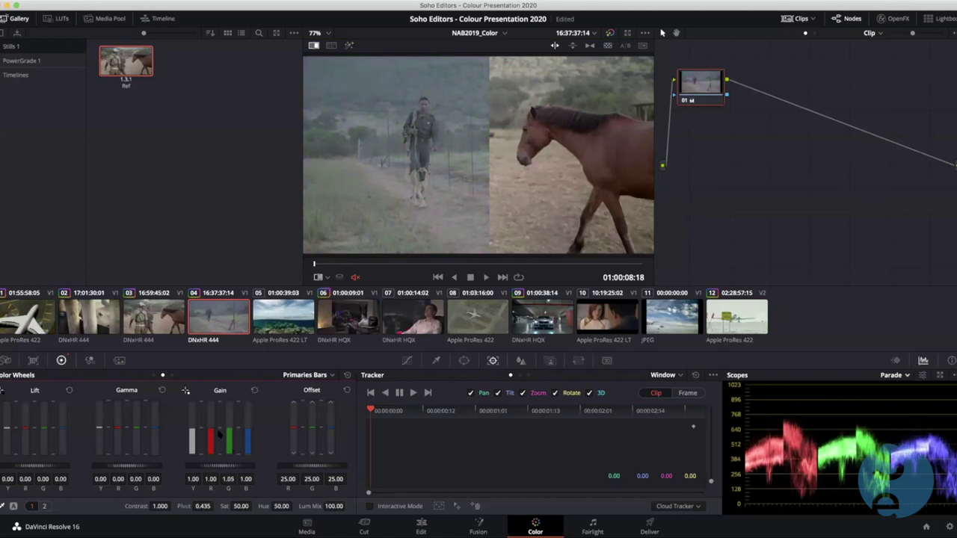
{"action": "key", "text": "super+z"}
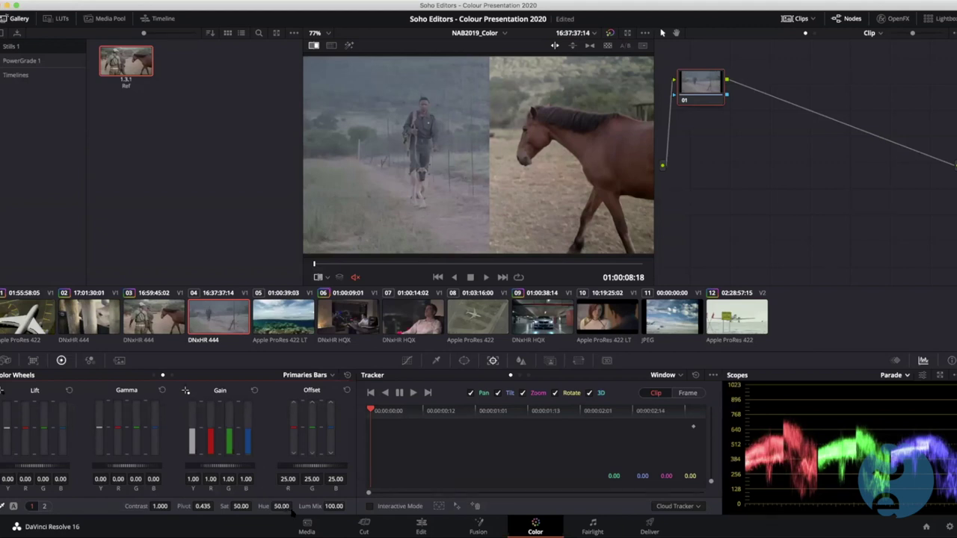
Set Lum Mix to 0 and match clip 04's green channel to the reference with Lift -0.08 and Gain 1.27
{"action": "left_click_drag", "start_coordinate": [331, 507], "coordinate": [256, 507]}
{"action": "left_click_drag", "start_coordinate": [228, 441], "coordinate": [229, 417]}
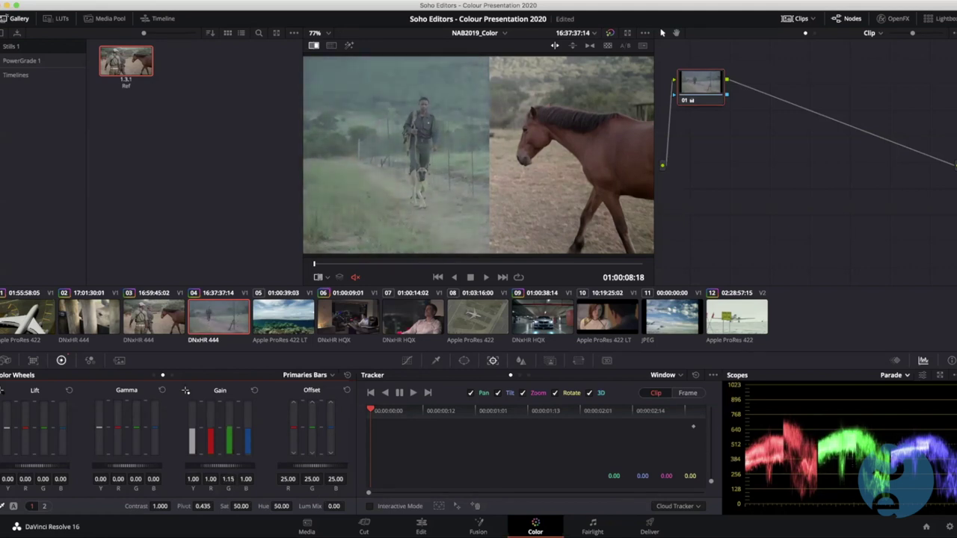
{"action": "left_click_drag", "start_coordinate": [44, 426], "coordinate": [44, 432]}
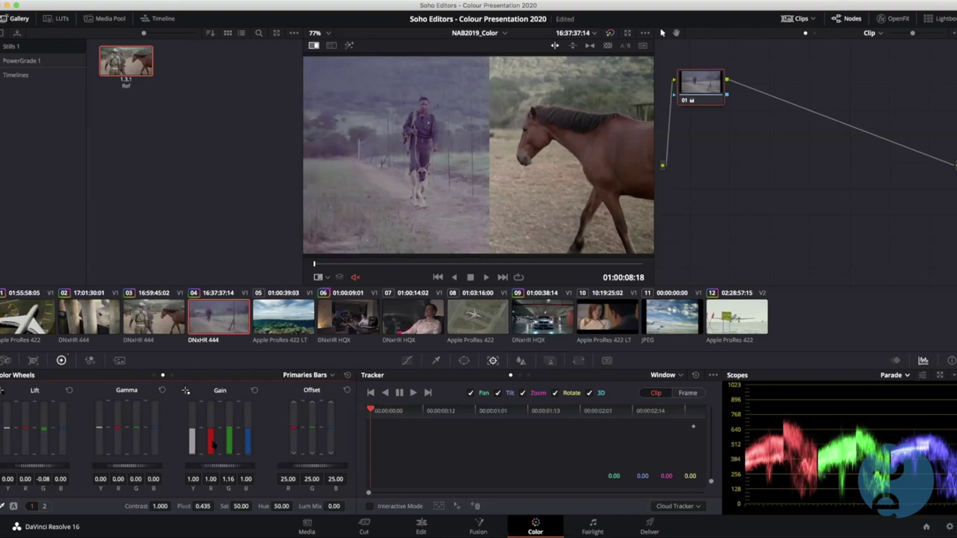
{"action": "mouse_move", "coordinate": [233, 428]}
{"action": "left_mouse_down"}
{"action": "mouse_move", "coordinate": [233, 420]}
{"action": "mouse_move", "coordinate": [245, 424]}
{"action": "left_mouse_up"}
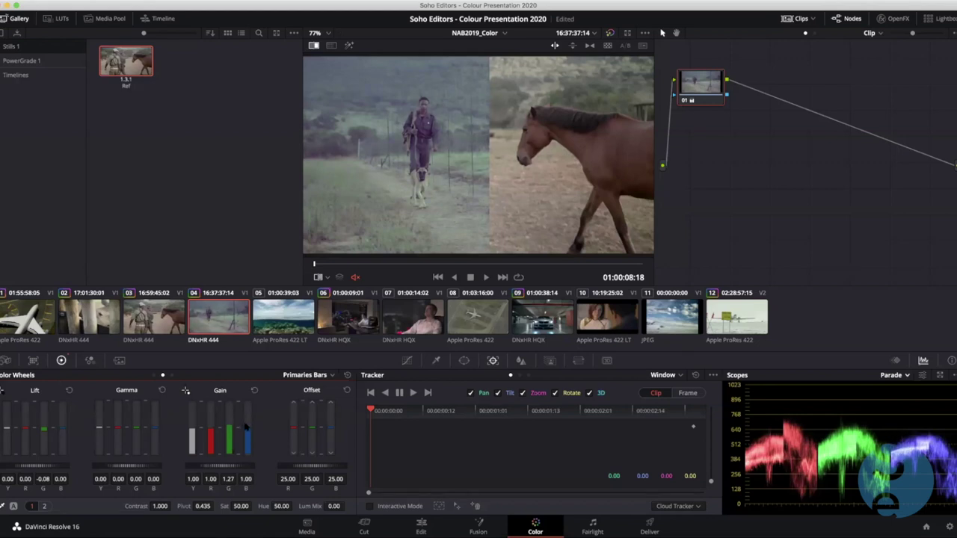
Set clip 04's blue channel to Lift -0.07 and Gain 1.12, its red channel to Lift -0.06 and Gain 1.28, and save the project
{"action": "left_click_drag", "start_coordinate": [62, 430], "coordinate": [62, 429]}
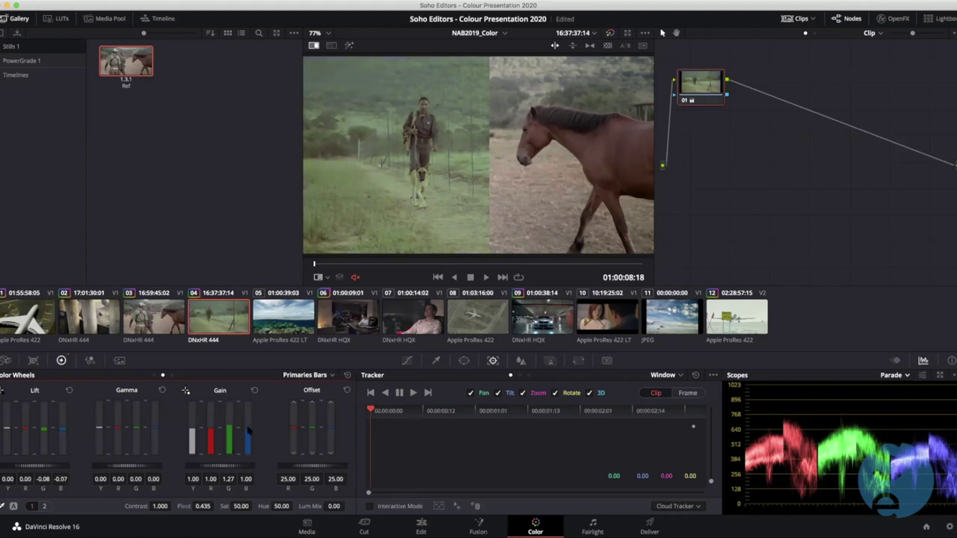
{"action": "left_click_drag", "start_coordinate": [247, 429], "coordinate": [247, 416]}
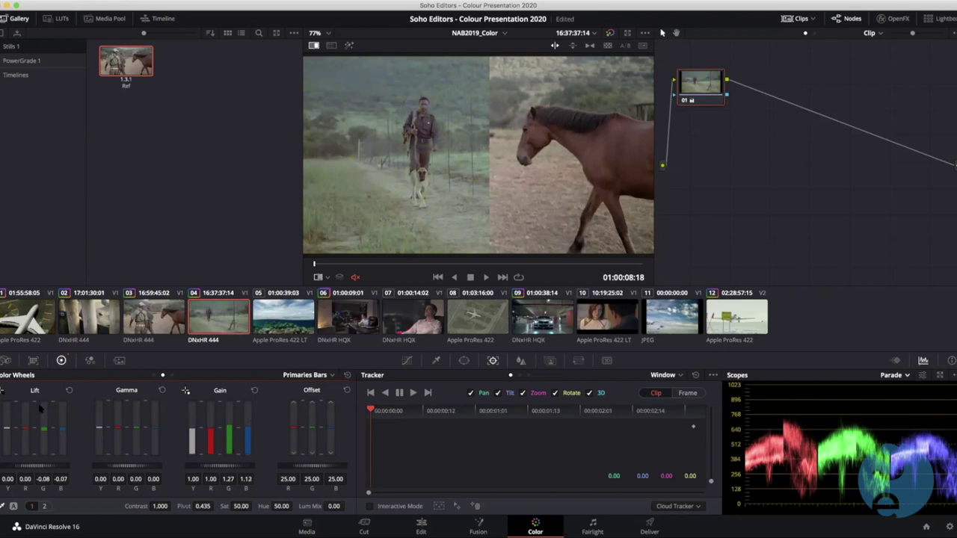
{"action": "left_click_drag", "start_coordinate": [211, 434], "coordinate": [211, 426]}
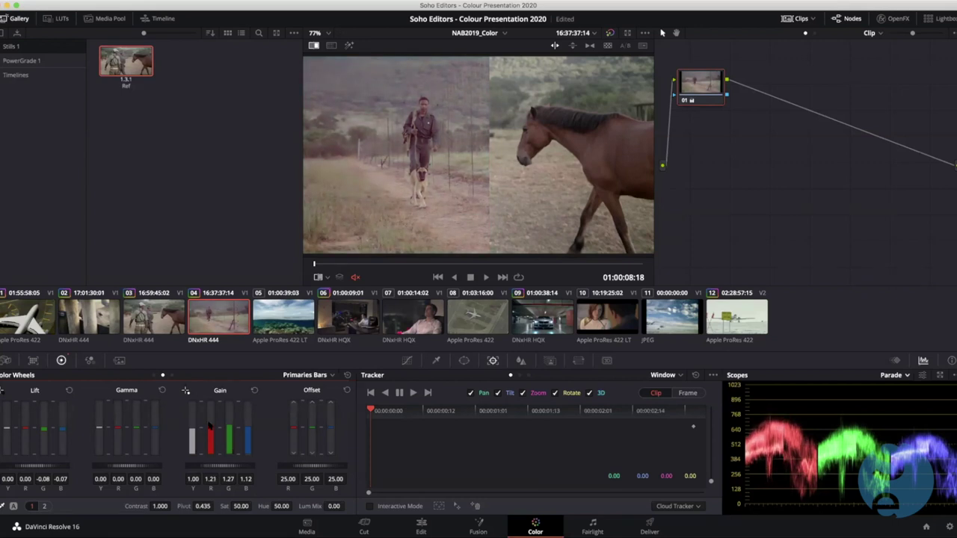
{"action": "left_click_drag", "start_coordinate": [26, 429], "coordinate": [25, 431]}
{"action": "left_click_drag", "start_coordinate": [212, 431], "coordinate": [212, 427]}
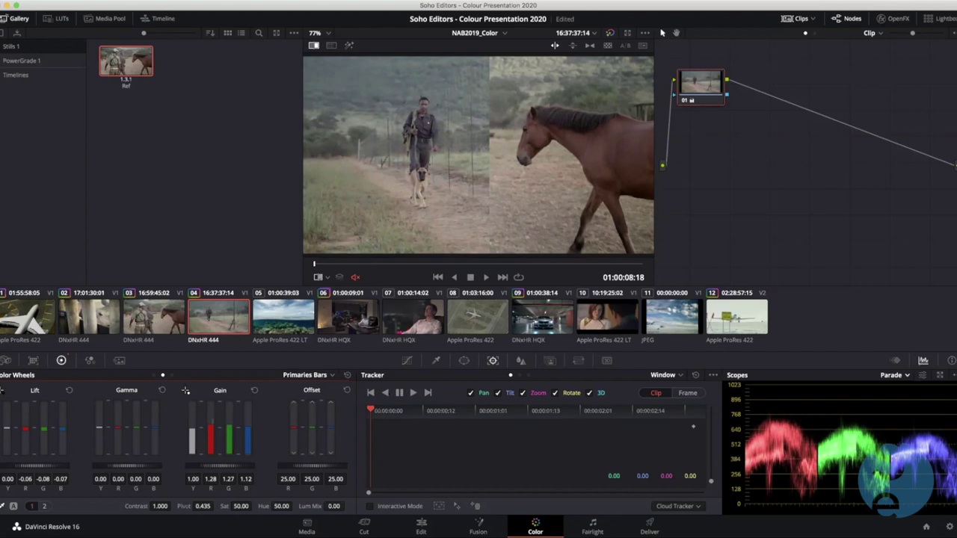
{"action": "key", "text": "super+s"}
Nudge the wipe boundary, hide the reference wipe, and play from clip 03 into clip 04 to compare the match
{"action": "mouse_move", "coordinate": [487, 180]}
{"action": "left_mouse_down"}
{"action": "mouse_move", "coordinate": [465, 180]}
{"action": "mouse_move", "coordinate": [488, 178]}
{"action": "left_mouse_up"}
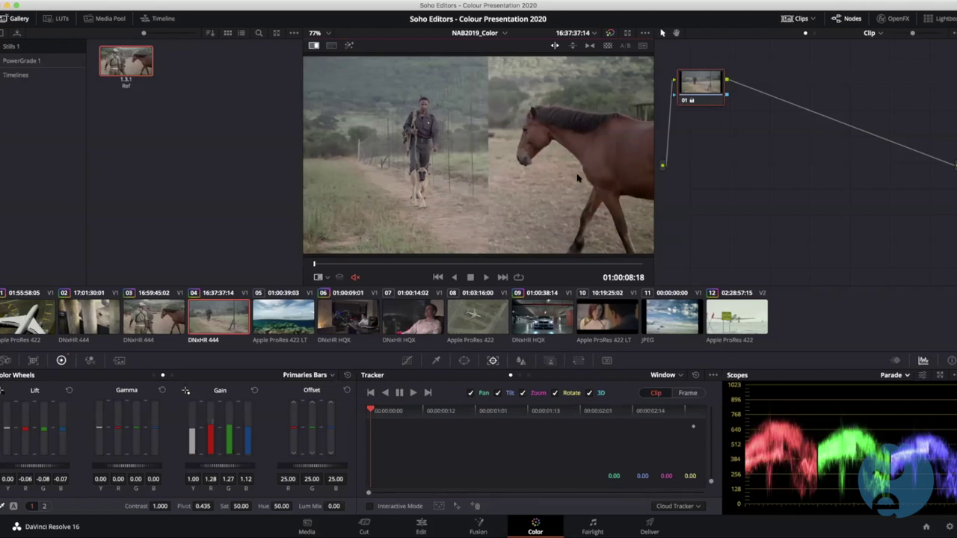
{"action": "key", "text": "super+w"}
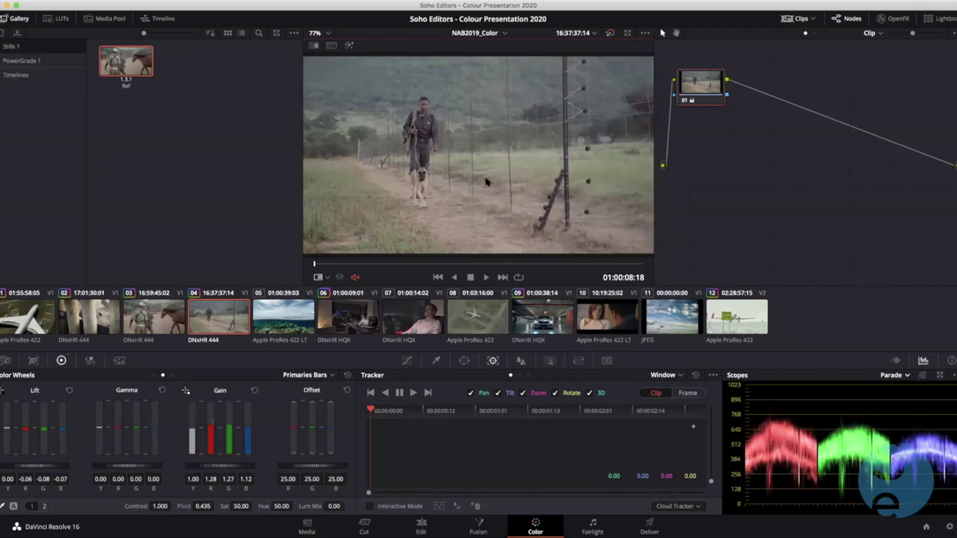
{"action": "left_click", "coordinate": [163, 326]}
{"action": "key", "text": "space"}
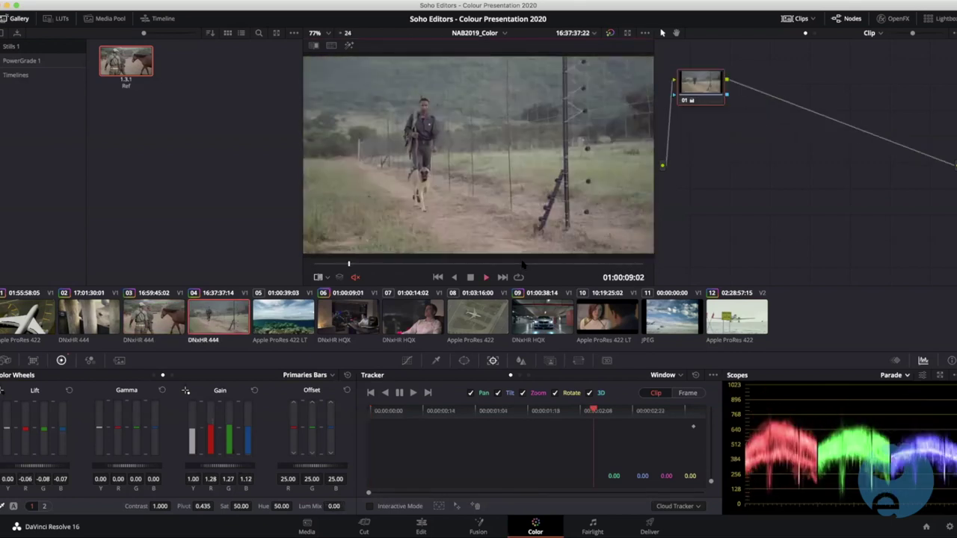
{"action": "key", "text": "space"}
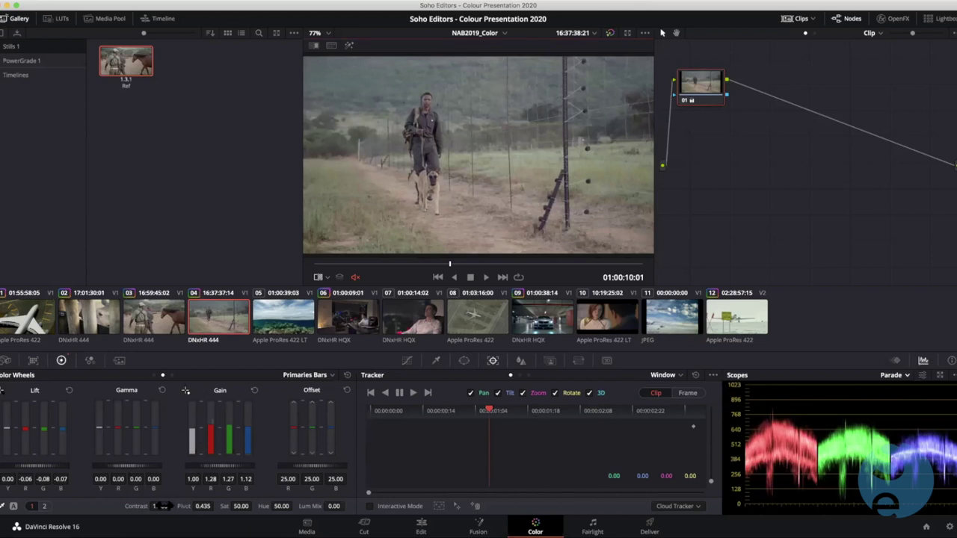
Set clip 04's contrast to 1.060 and show the reference wipe again
{"action": "left_click_drag", "start_coordinate": [163, 506], "coordinate": [169, 506]}
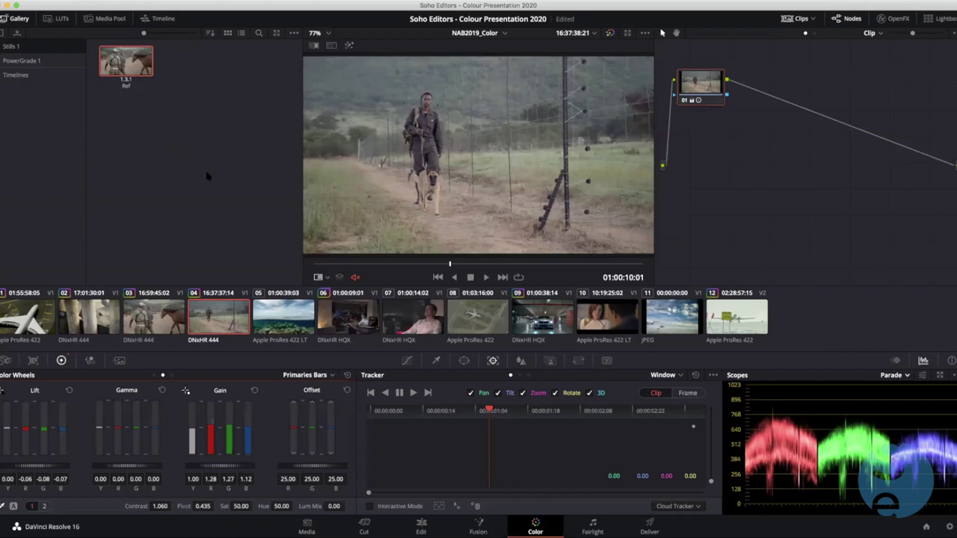
{"action": "key", "text": "ctrl+w"}
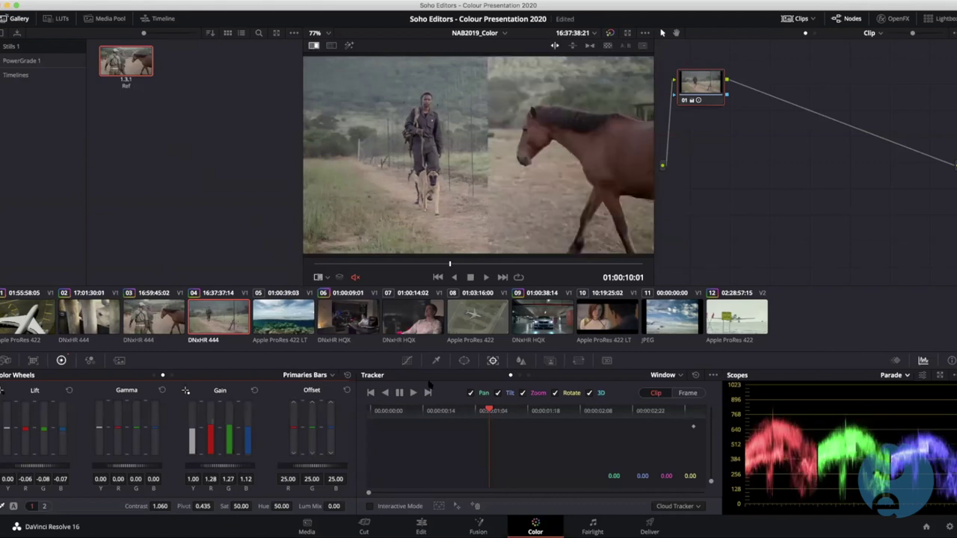
In clip 04's custom curves, pull the red curve's white point slightly inward and lower the blue curve's white point slightly
{"action": "left_click", "coordinate": [407, 361]}
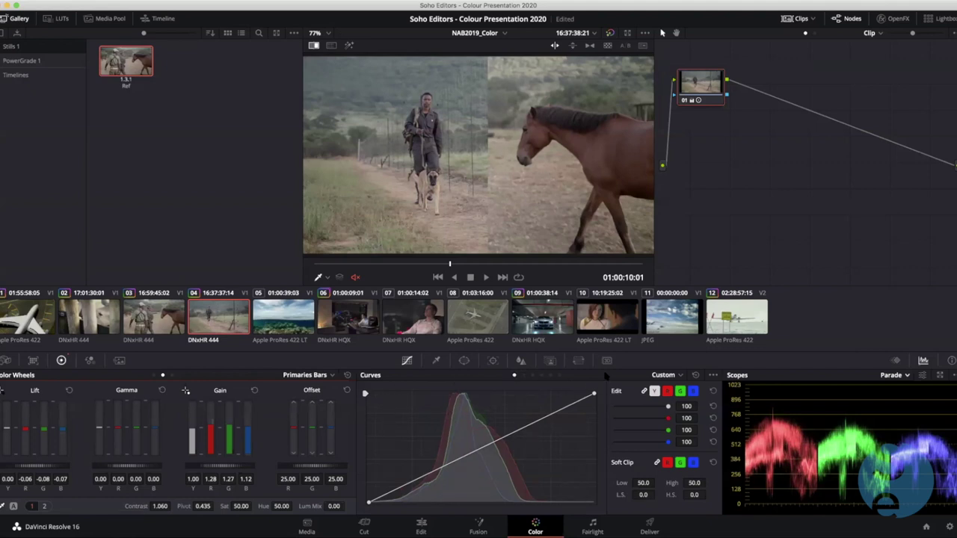
{"action": "left_click", "coordinate": [667, 391]}
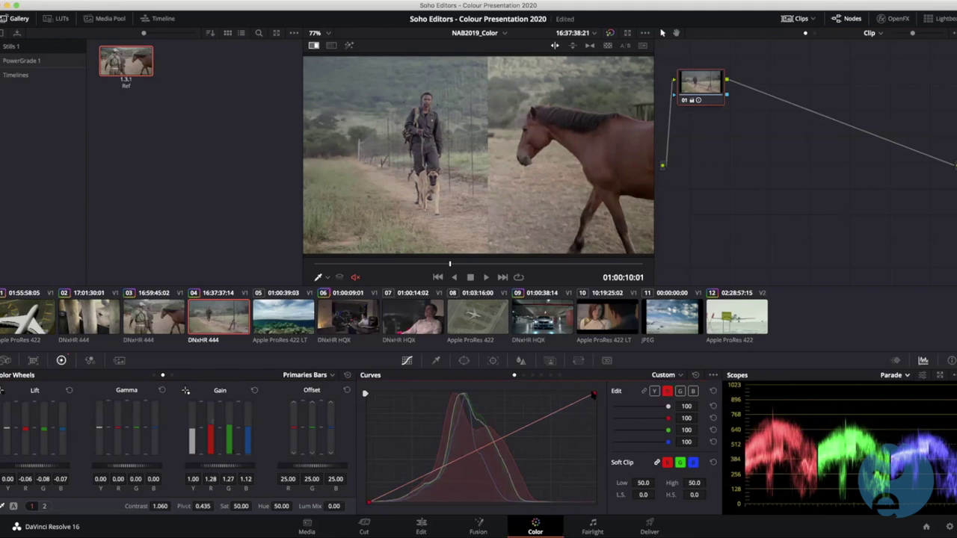
{"action": "left_click", "coordinate": [594, 396]}
{"action": "left_click_drag", "start_coordinate": [593, 394], "coordinate": [580, 393]}
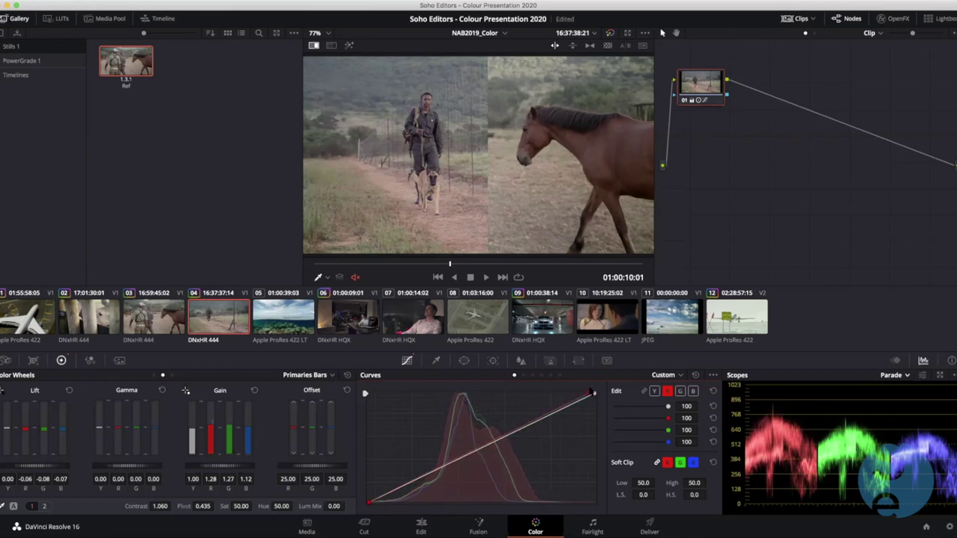
{"action": "left_click", "coordinate": [693, 392]}
{"action": "left_click_drag", "start_coordinate": [594, 394], "coordinate": [596, 398]}
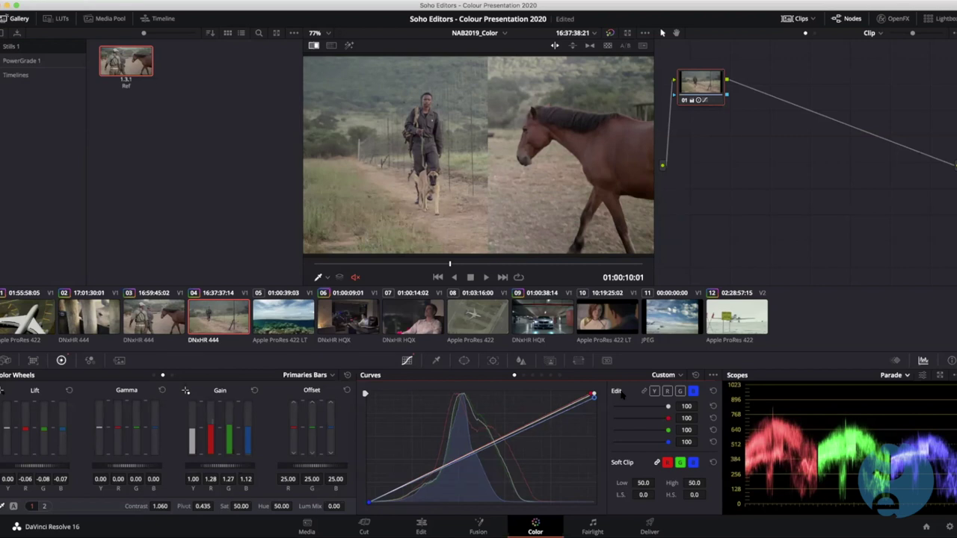
Hide the reference wipe, play clips 03 and 04 to compare them, and toggle clip 04's grade off and on
{"action": "key", "text": "super+w"}
{"action": "left_click", "coordinate": [151, 328]}
{"action": "key", "text": "space"}
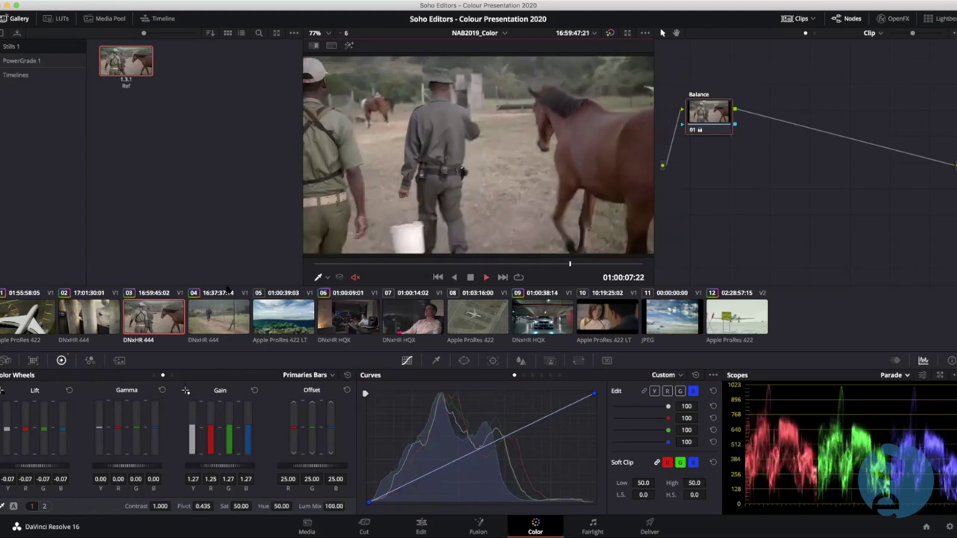
{"action": "left_click", "coordinate": [219, 303]}
{"action": "key", "text": "space"}
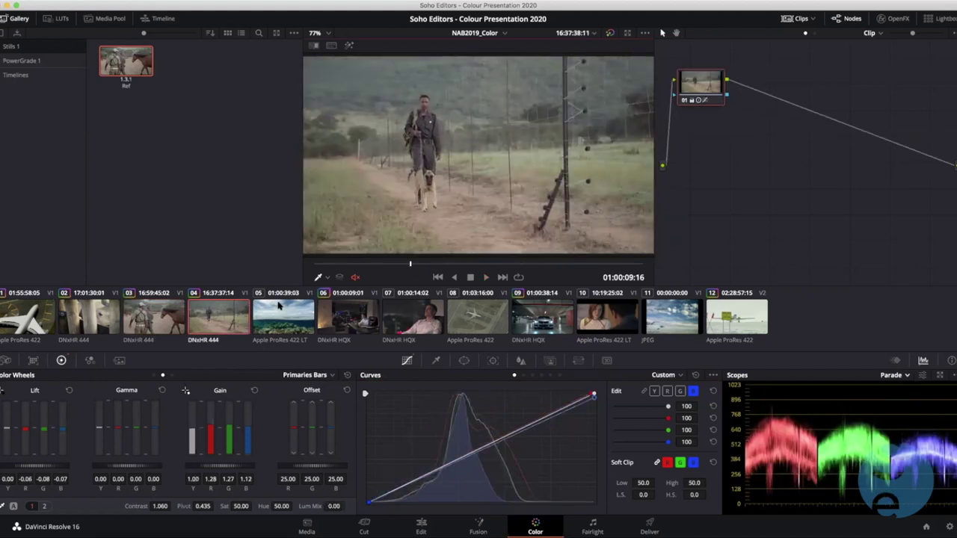
{"action": "key", "text": "ctrl+d"}
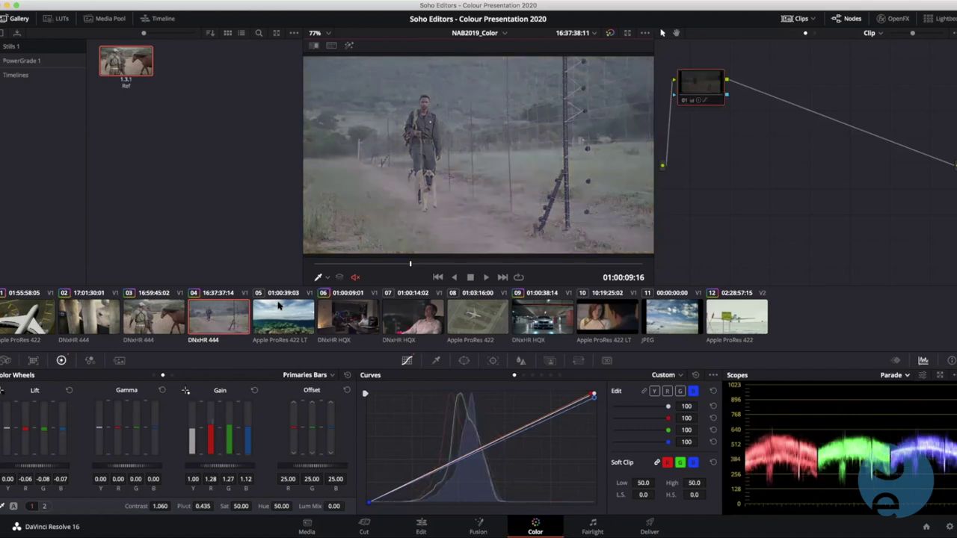
{"action": "key", "text": "ctrl+d"}
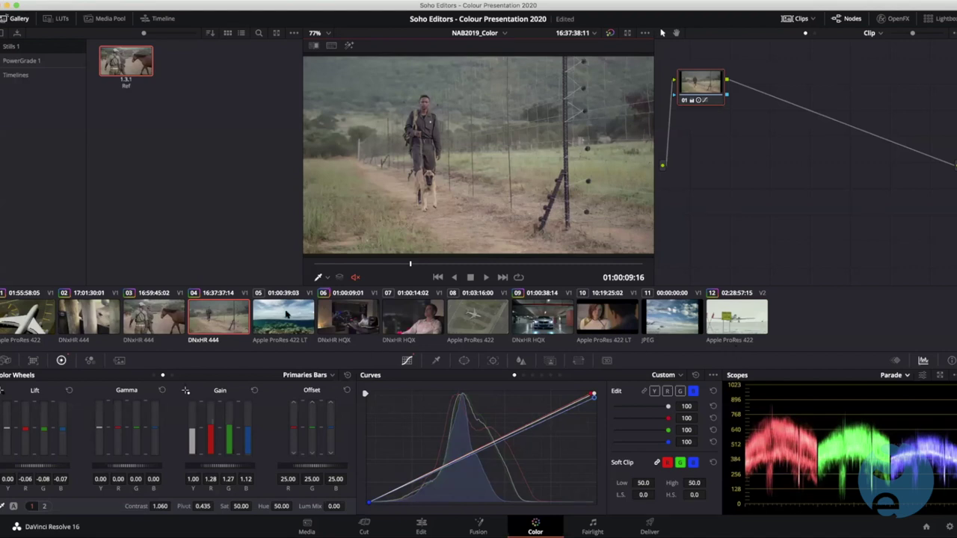
Open the ocean reef clip 05, enable looped playback, and play it through until the seaplane is in the distance
{"action": "left_click", "coordinate": [260, 317]}
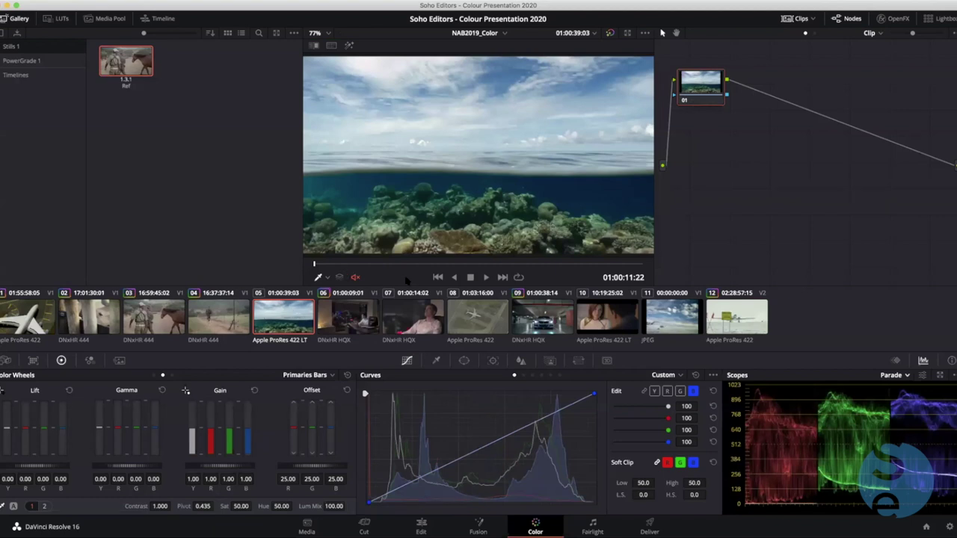
{"action": "left_click", "coordinate": [518, 277]}
{"action": "key", "text": "space"}
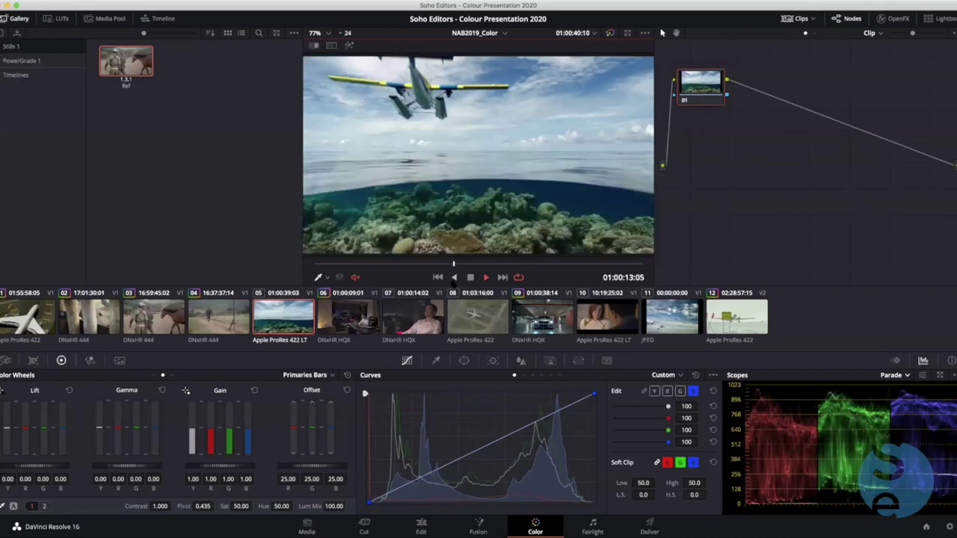
{"action": "key", "text": "space"}
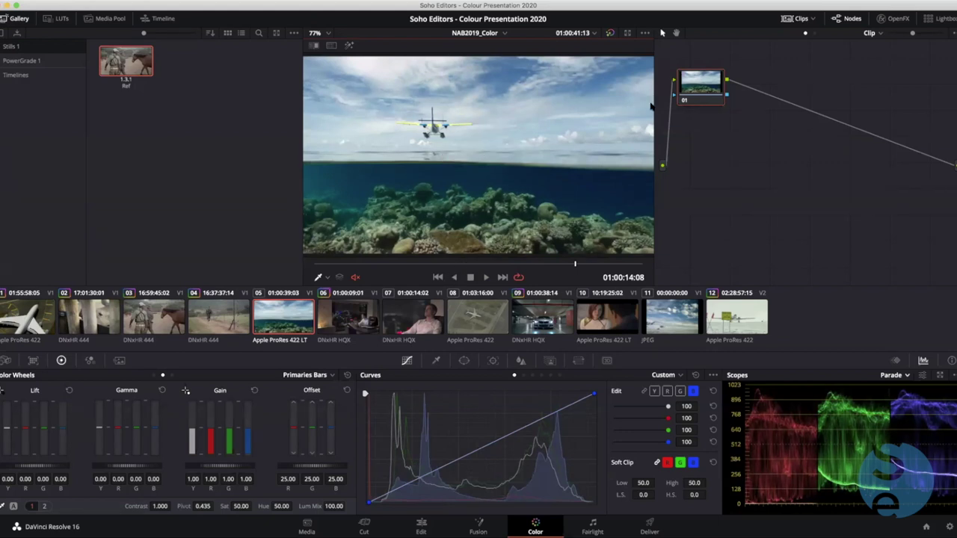
Add a serial node after node 01 on clip 05 and space the two nodes apart in a level row
{"action": "right_click", "coordinate": [696, 88]}
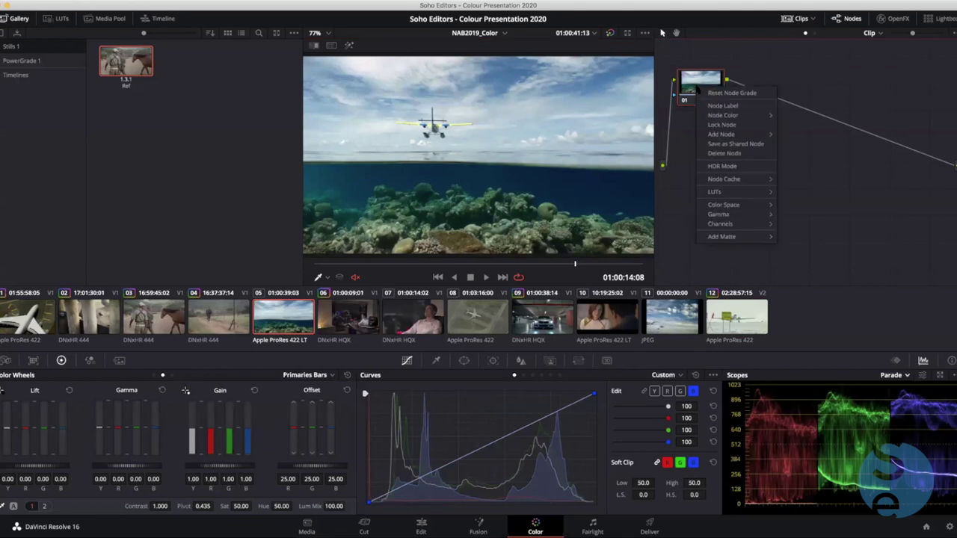
{"action": "mouse_move", "coordinate": [720, 134]}
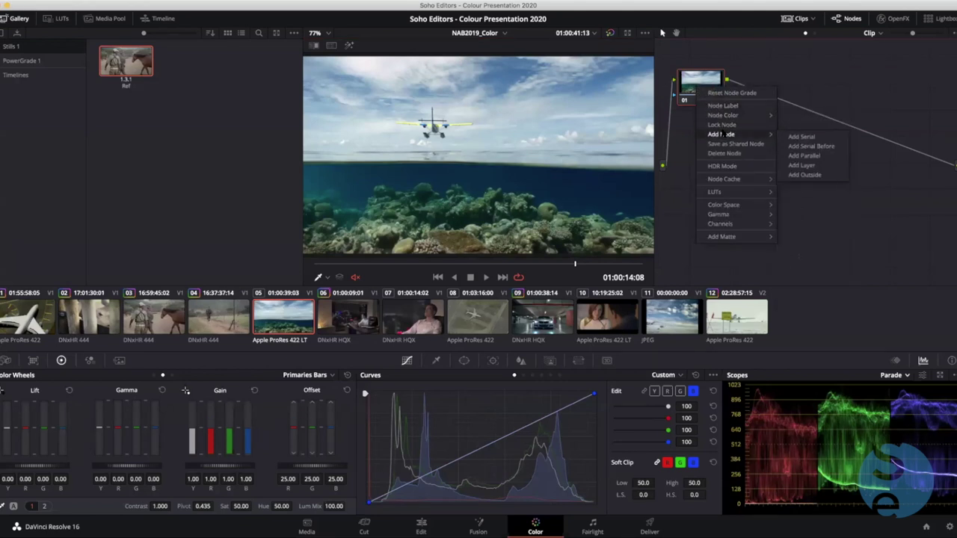
{"action": "left_click", "coordinate": [799, 137]}
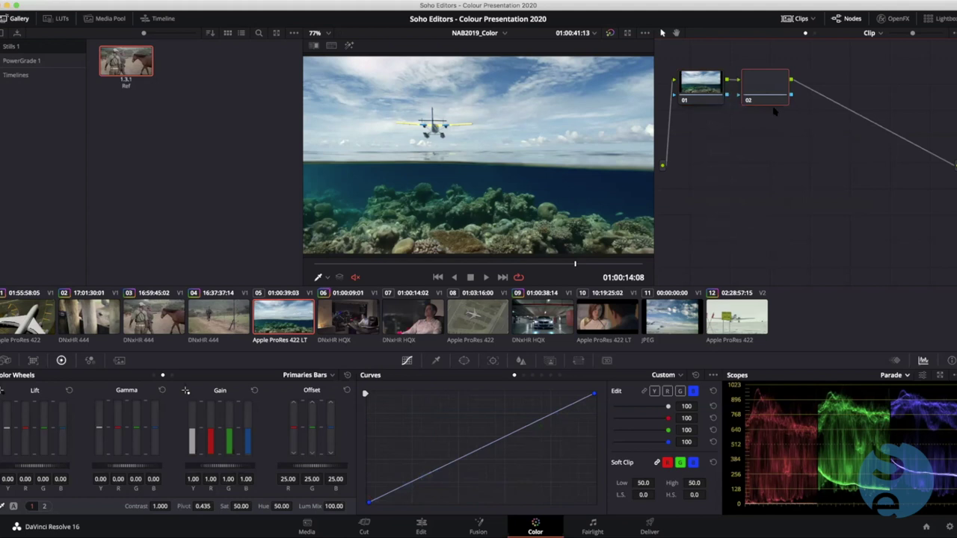
{"action": "left_click_drag", "start_coordinate": [754, 94], "coordinate": [785, 95]}
{"action": "left_click_drag", "start_coordinate": [709, 72], "coordinate": [711, 83]}
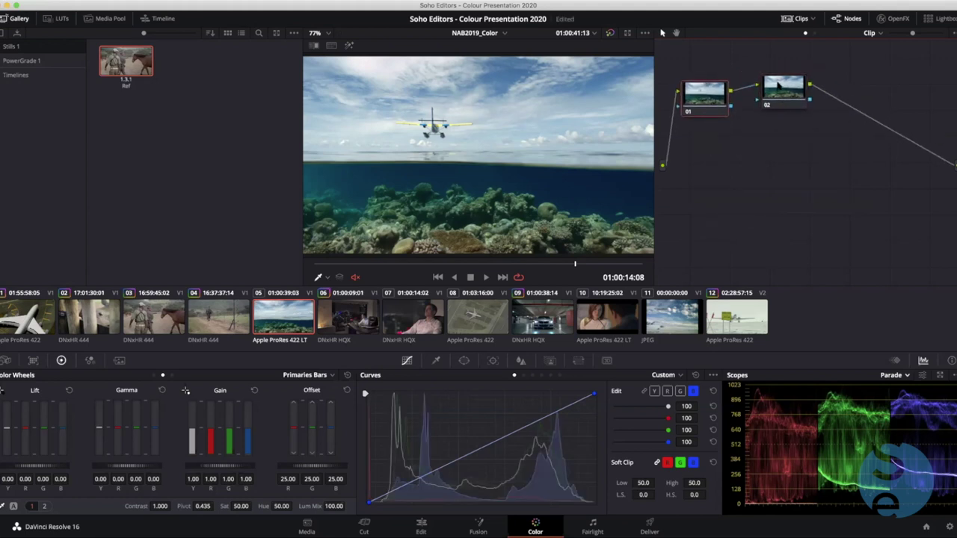
{"action": "left_click_drag", "start_coordinate": [786, 95], "coordinate": [785, 103]}
Label node 02 of clip 05 as Look
{"action": "right_click", "coordinate": [785, 100]}
{"action": "left_click", "coordinate": [804, 120]}
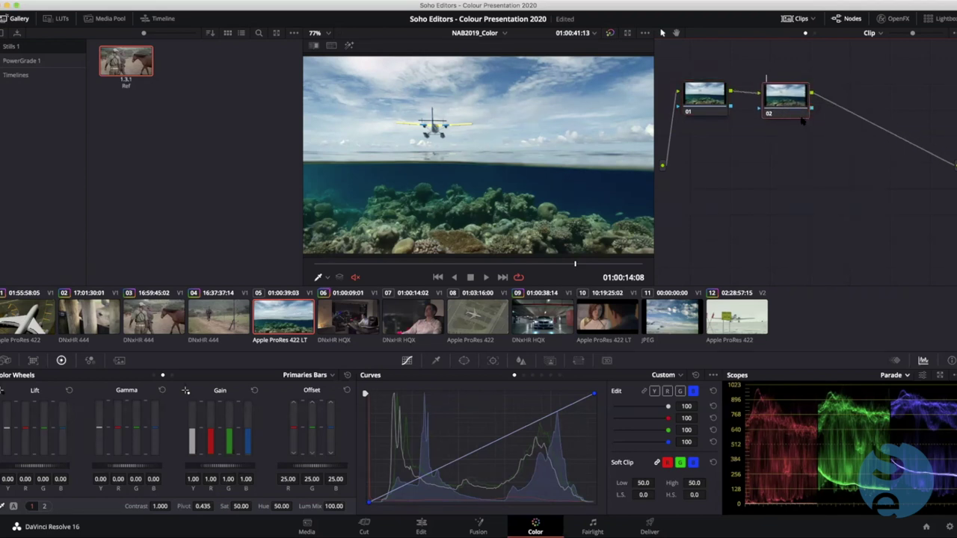
{"action": "key", "text": "Return"}
Scrub clip 05 to 01:00:13:05, where the seaplane is close overhead
{"action": "left_click_drag", "start_coordinate": [346, 264], "coordinate": [486, 264]}
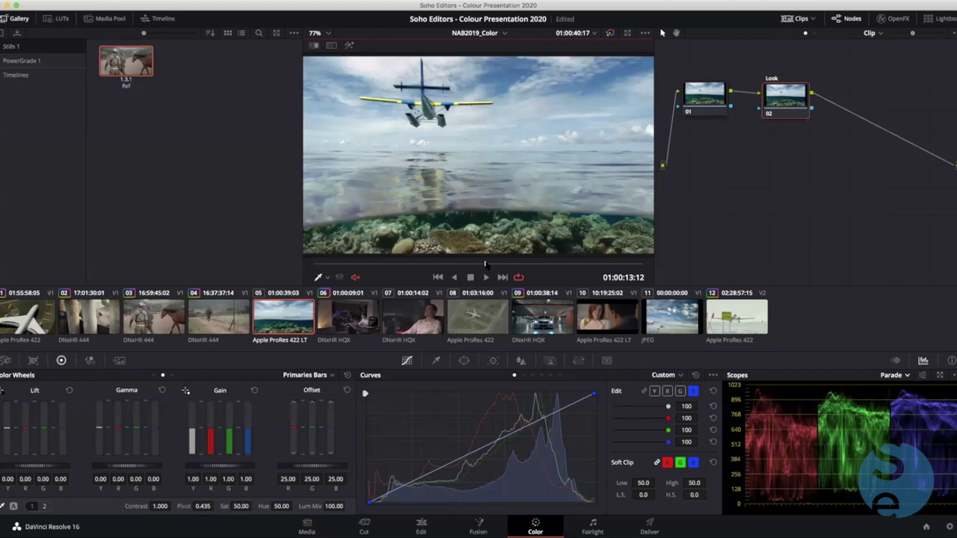
{"action": "left_click_drag", "start_coordinate": [486, 265], "coordinate": [467, 267]}
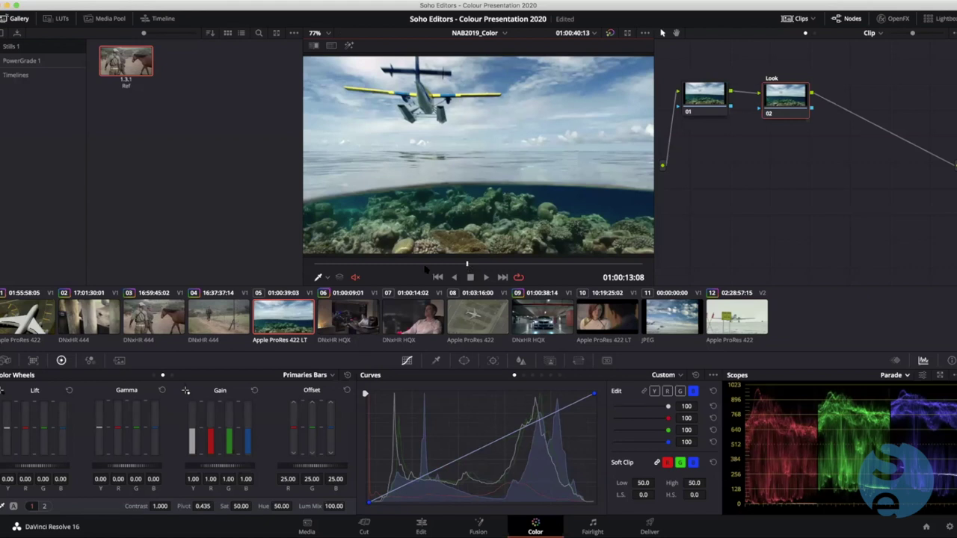
{"action": "left_click_drag", "start_coordinate": [417, 263], "coordinate": [445, 265]}
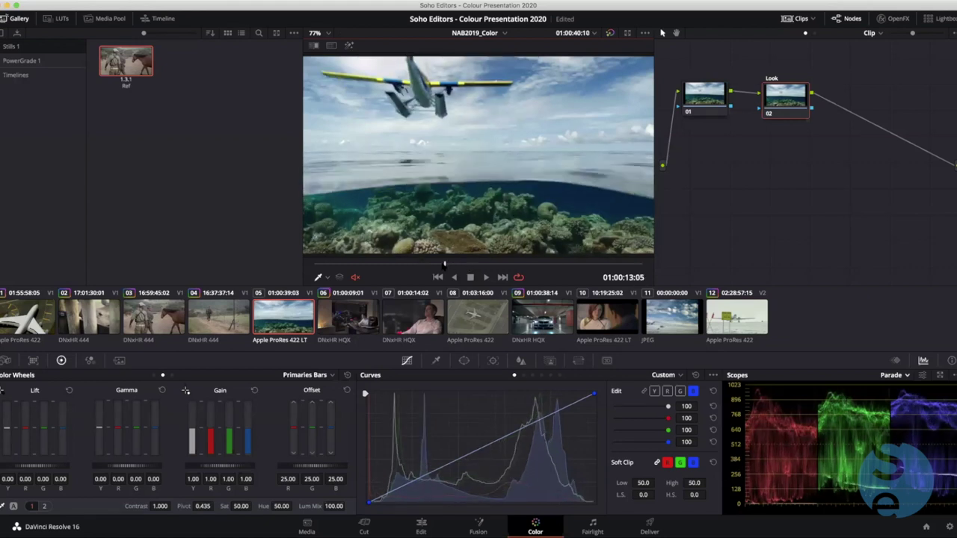
On clip 05's Look node, raise the shadows and lower the highlights of the blue custom curve, using one control point for each
{"action": "left_click", "coordinate": [655, 390]}
{"action": "left_click", "coordinate": [668, 391]}
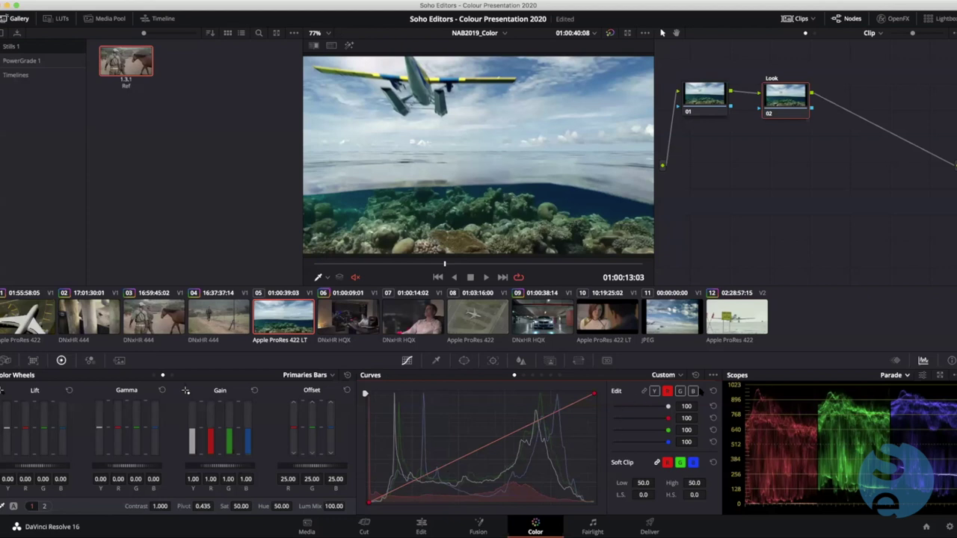
{"action": "left_click", "coordinate": [694, 391]}
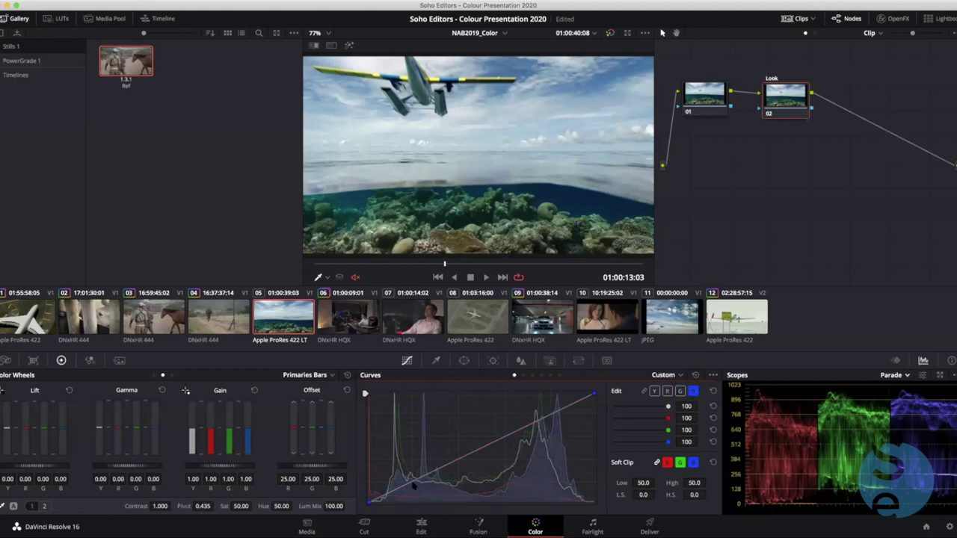
{"action": "left_click", "coordinate": [531, 424]}
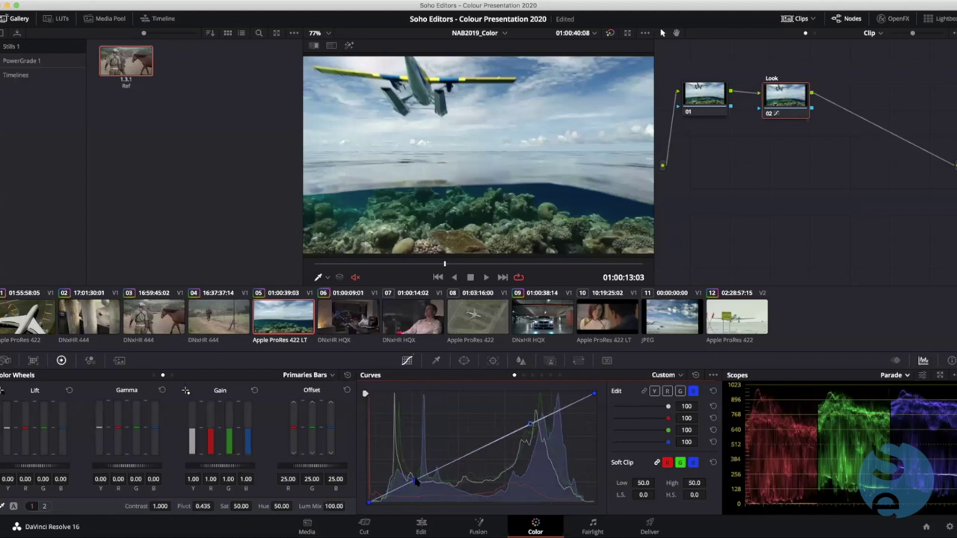
{"action": "left_click_drag", "start_coordinate": [418, 483], "coordinate": [404, 465]}
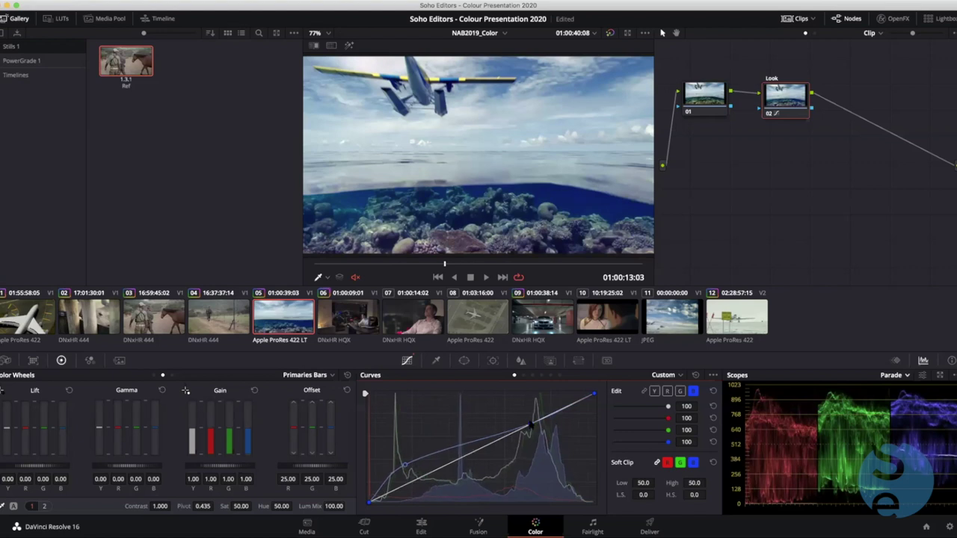
{"action": "left_click_drag", "start_coordinate": [530, 426], "coordinate": [555, 435]}
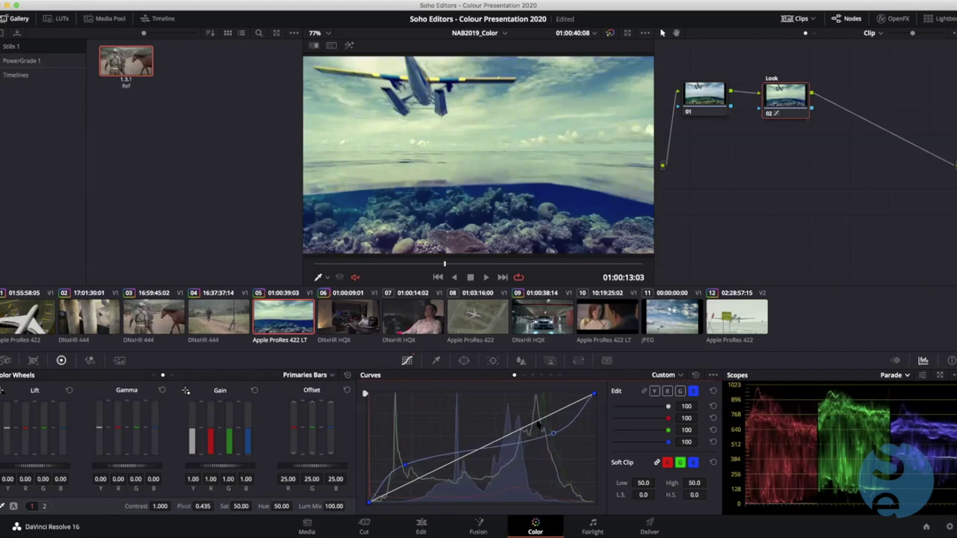
Shape the red custom curve into an S by lowering its shadows and raising its highlights
{"action": "left_click", "coordinate": [668, 391]}
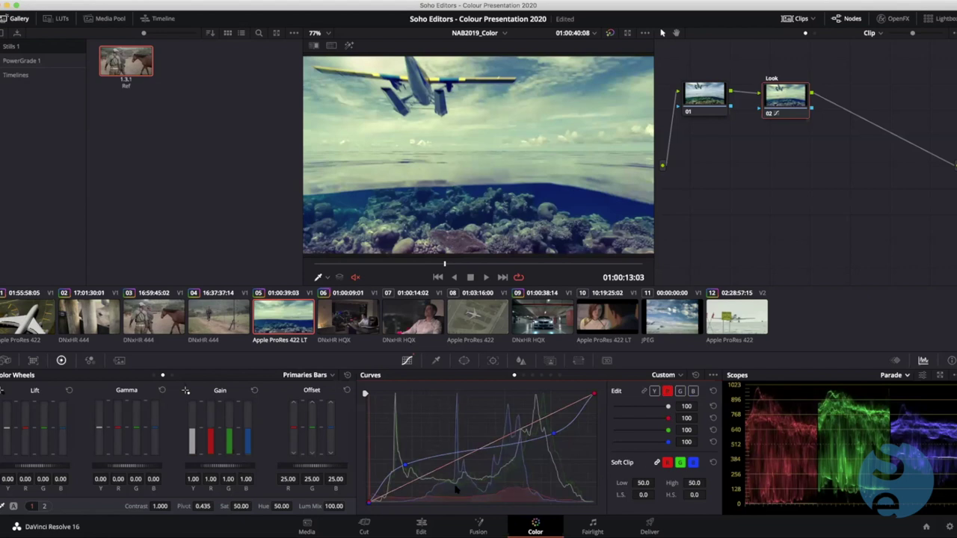
{"action": "left_click_drag", "start_coordinate": [421, 479], "coordinate": [429, 494]}
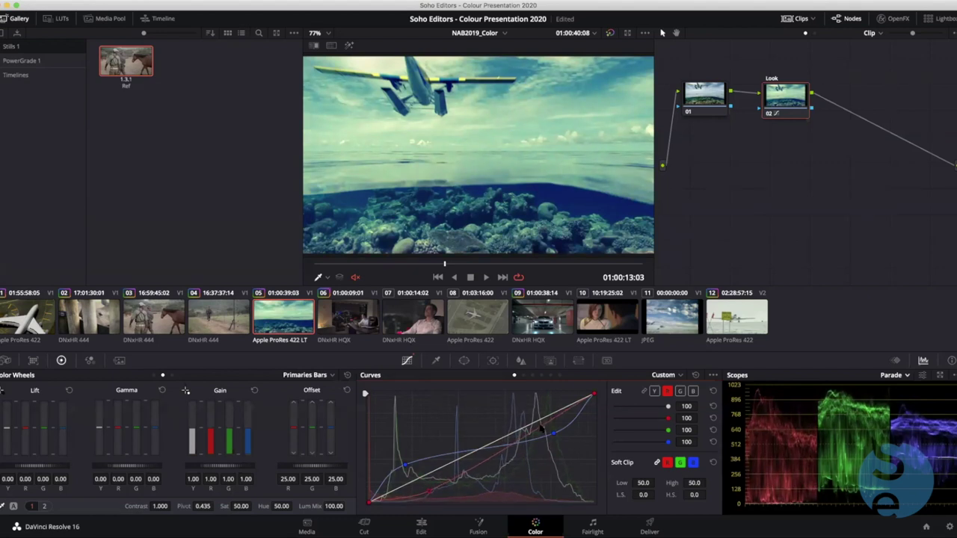
{"action": "left_click_drag", "start_coordinate": [542, 428], "coordinate": [528, 410]}
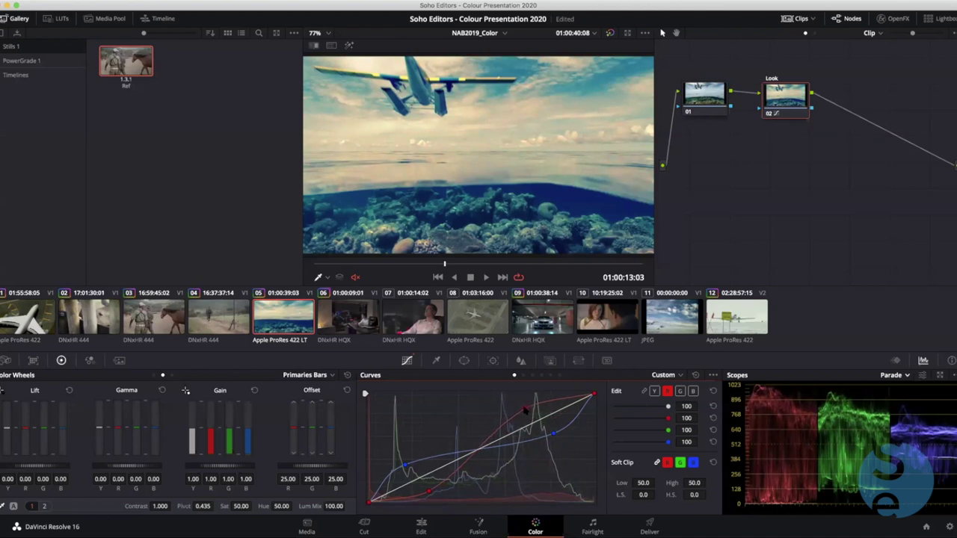
Play clip 05 from its first frame and compare the picture with the Look node off and on
{"action": "left_click_drag", "start_coordinate": [383, 265], "coordinate": [236, 283]}
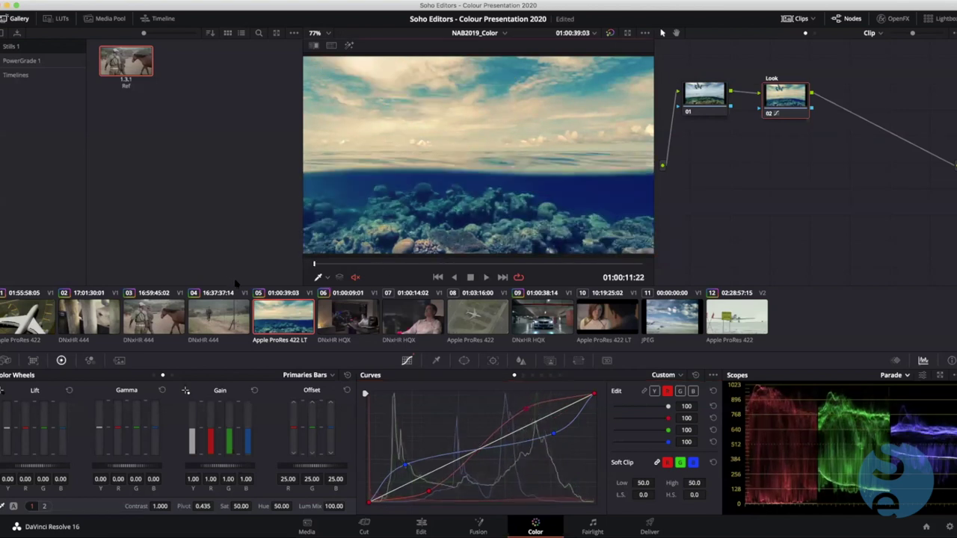
{"action": "key", "text": "space"}
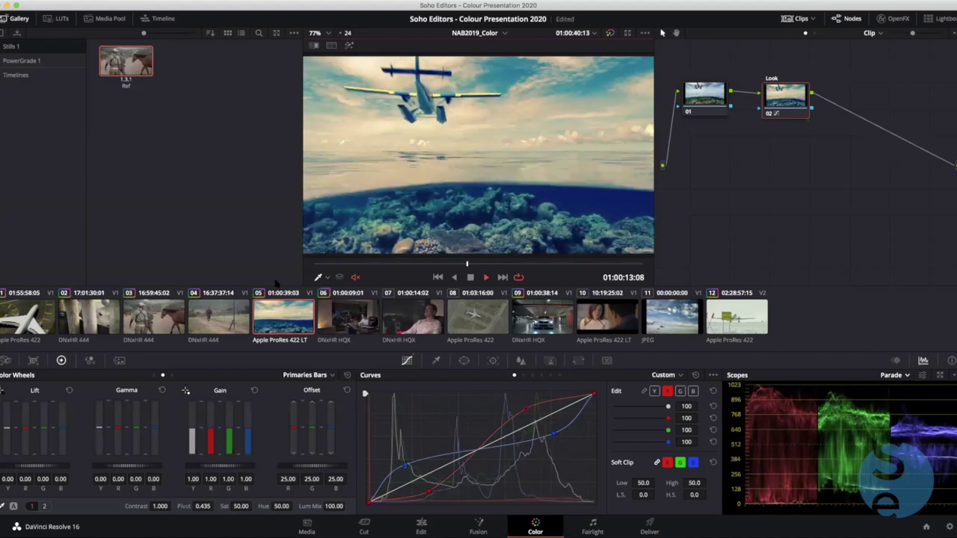
{"action": "key", "text": "space"}
{"action": "key", "text": "ctrl+d"}
{"action": "key", "text": "ctrl+d"}
{"action": "key", "text": "ctrl+d"}
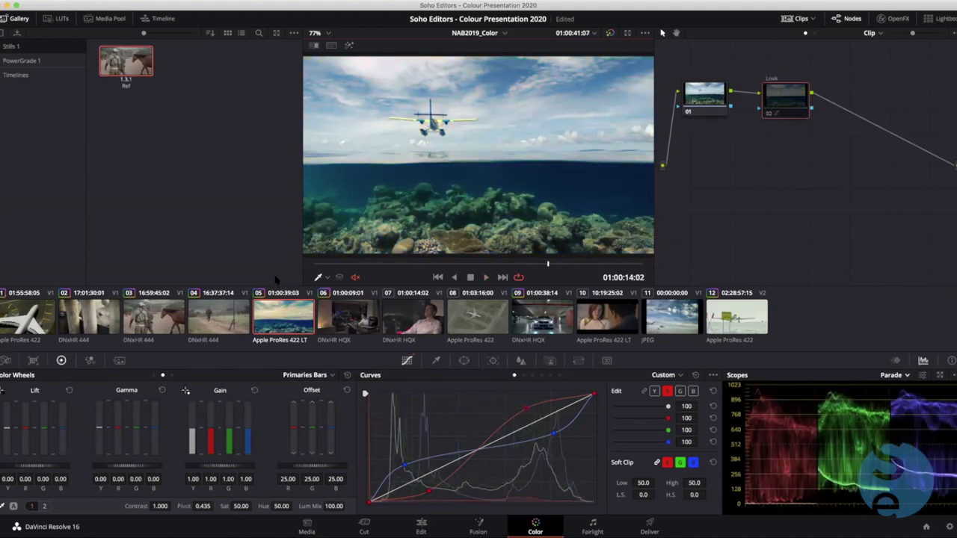
{"action": "key", "text": "ctrl+d"}
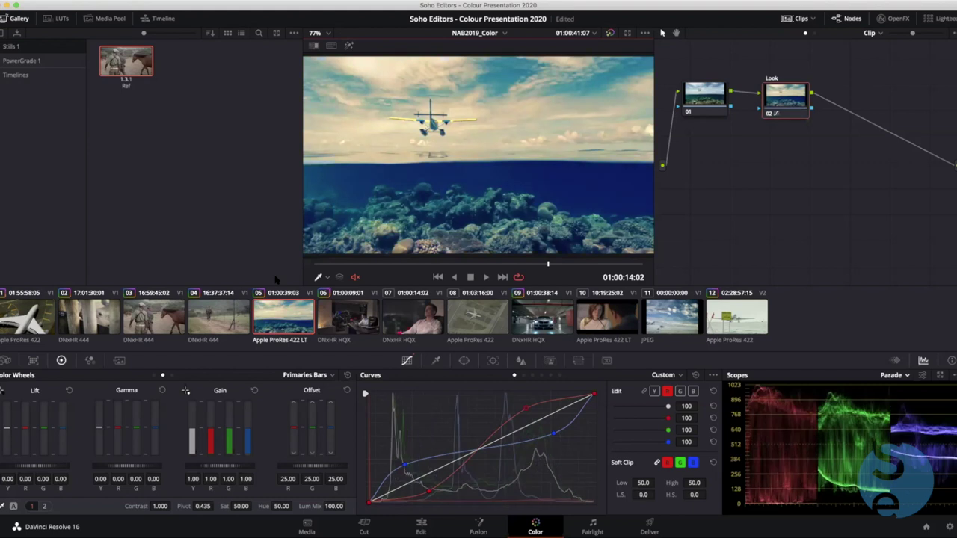
Review the graded clip 05 in the enlarged viewer, restore the normal layout, and save the project
{"action": "key", "text": "alt+f"}
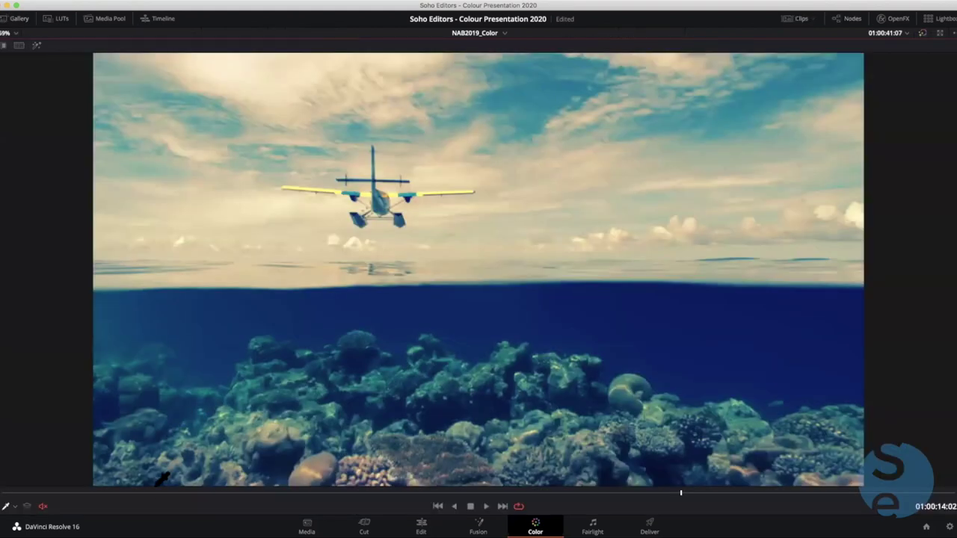
{"action": "left_click", "coordinate": [60, 492]}
{"action": "key", "text": "space"}
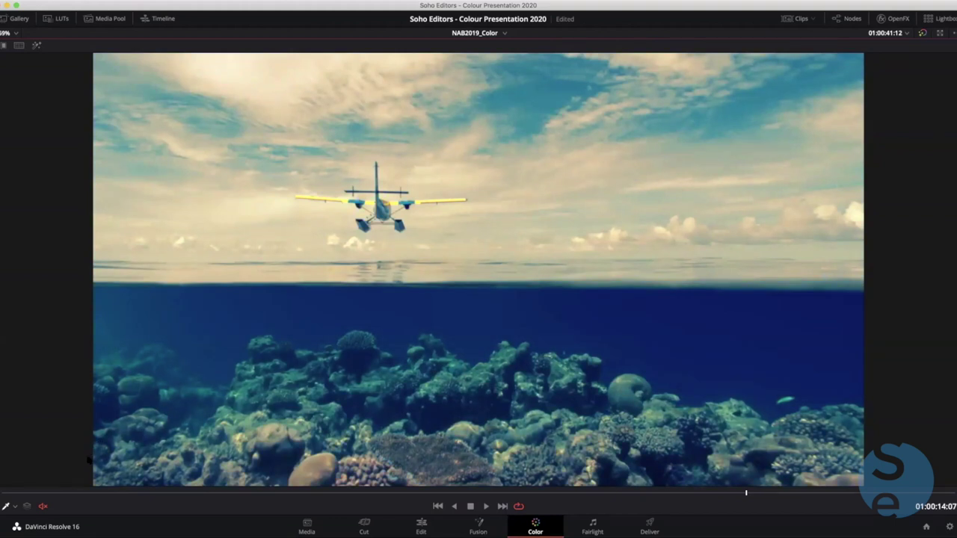
{"action": "key", "text": "alt+f"}
{"action": "key", "text": "super+s"}
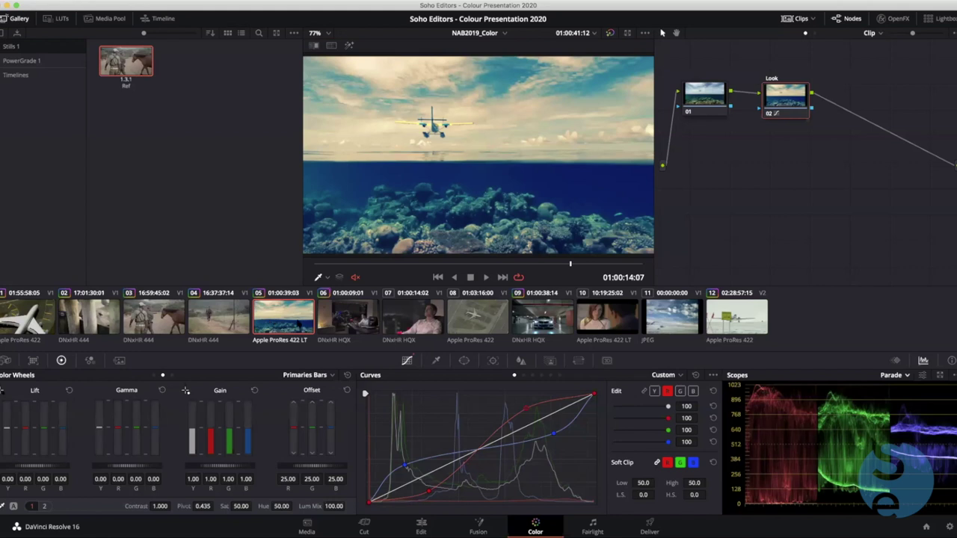
{"action": "key", "text": "space"}
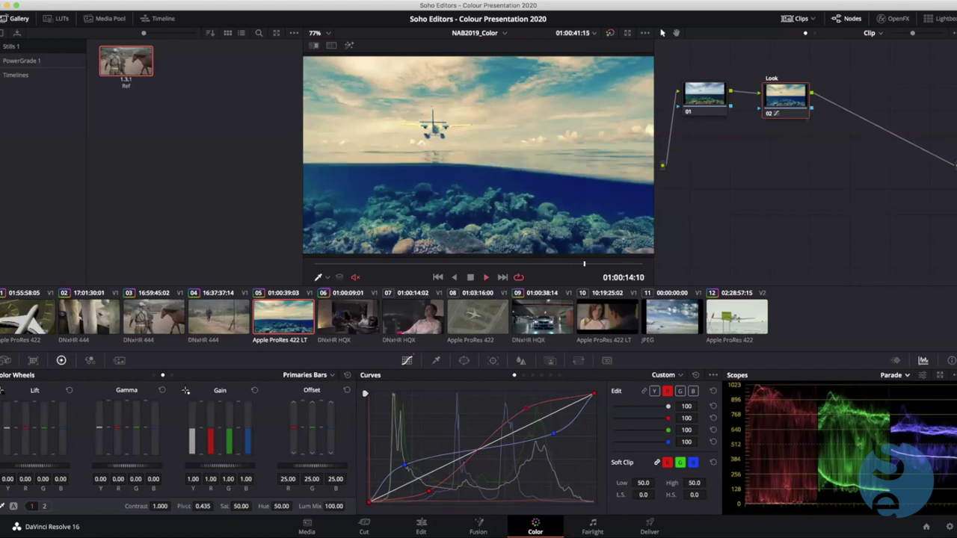
Open the night office clip 06, scrub to 01:00:17:02, and compare the picture with the Balance node off and on
{"action": "left_click", "coordinate": [347, 320]}
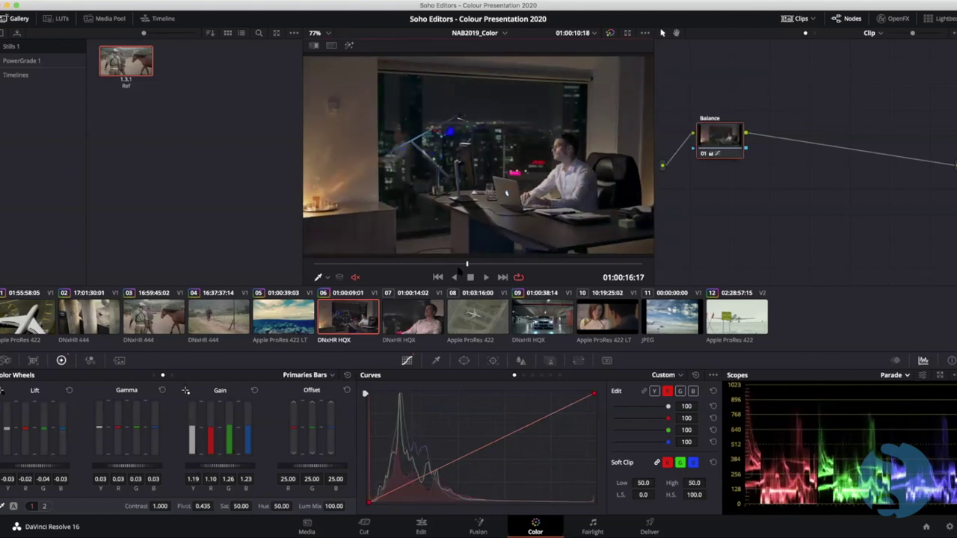
{"action": "key", "text": "super+d"}
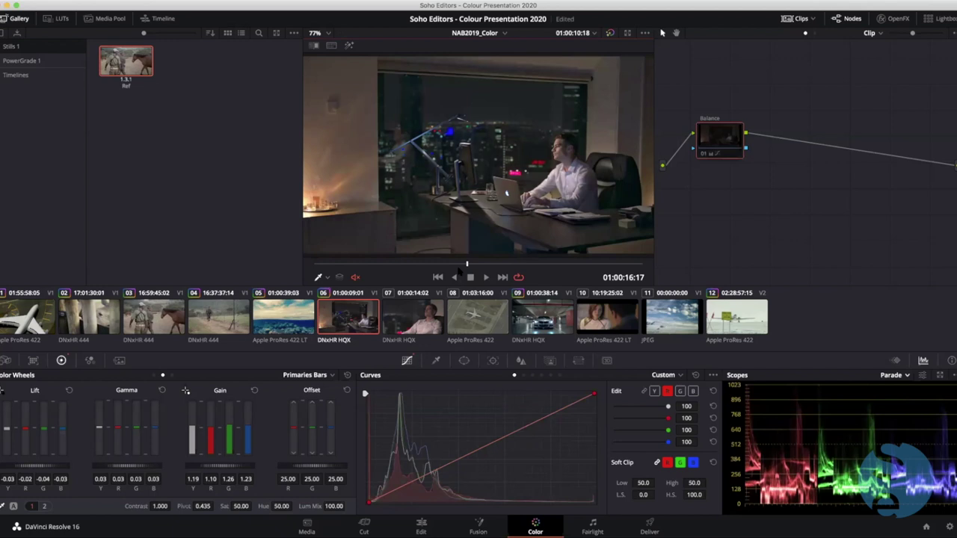
{"action": "left_click", "coordinate": [322, 265]}
{"action": "left_click_drag", "start_coordinate": [330, 271], "coordinate": [501, 273]}
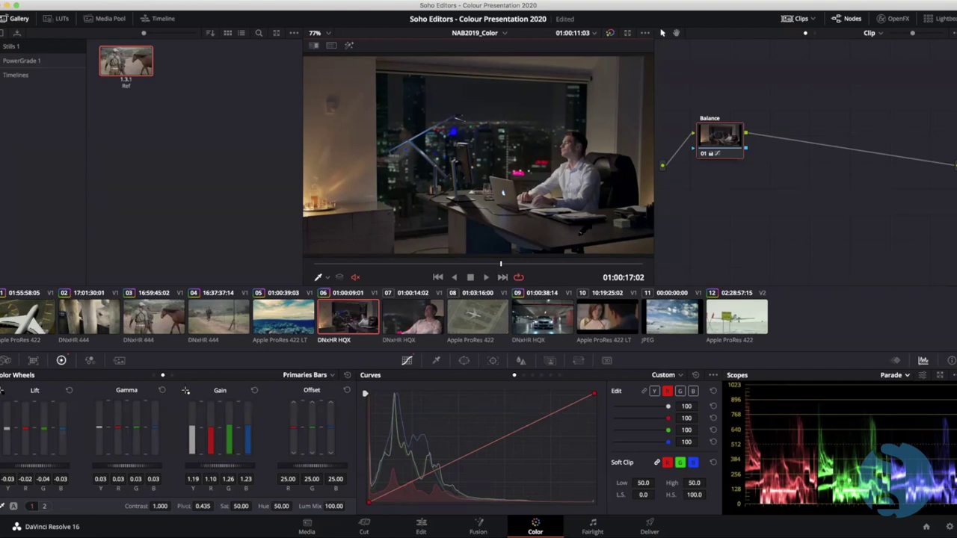
{"action": "mouse_move", "coordinate": [710, 152]}
{"action": "left_mouse_down"}
{"action": "mouse_move", "coordinate": [705, 170]}
{"action": "mouse_move", "coordinate": [720, 151]}
{"action": "left_mouse_up"}
{"action": "key", "text": "super+d"}
{"action": "key", "text": "super+d"}
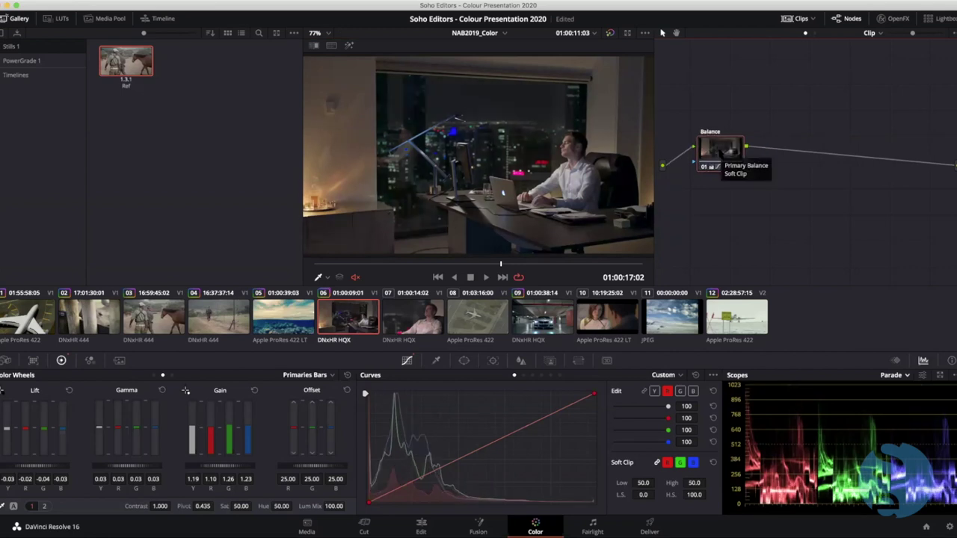
Add a serial node after the Balance node on clip 06 and label it Look
{"action": "key", "text": "alt+s"}
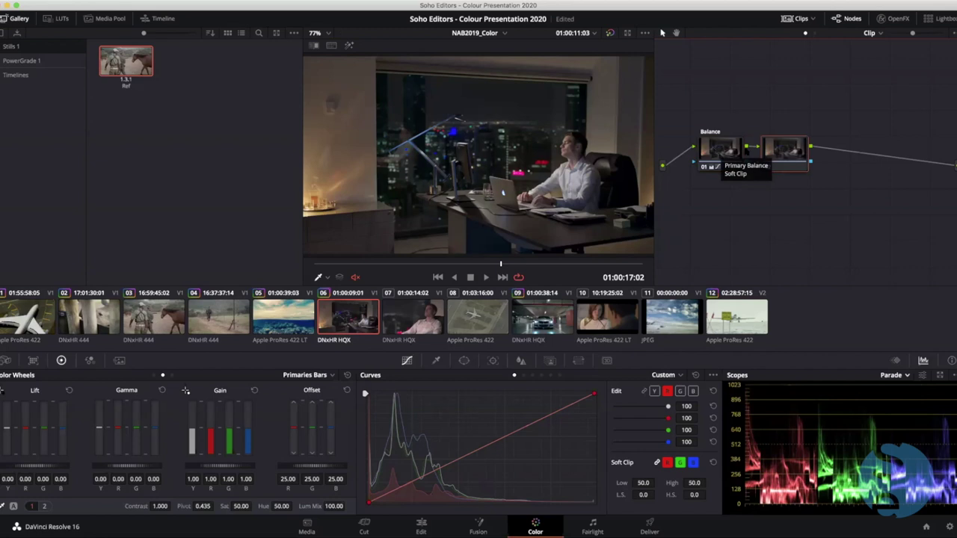
{"action": "left_click_drag", "start_coordinate": [798, 148], "coordinate": [799, 150]}
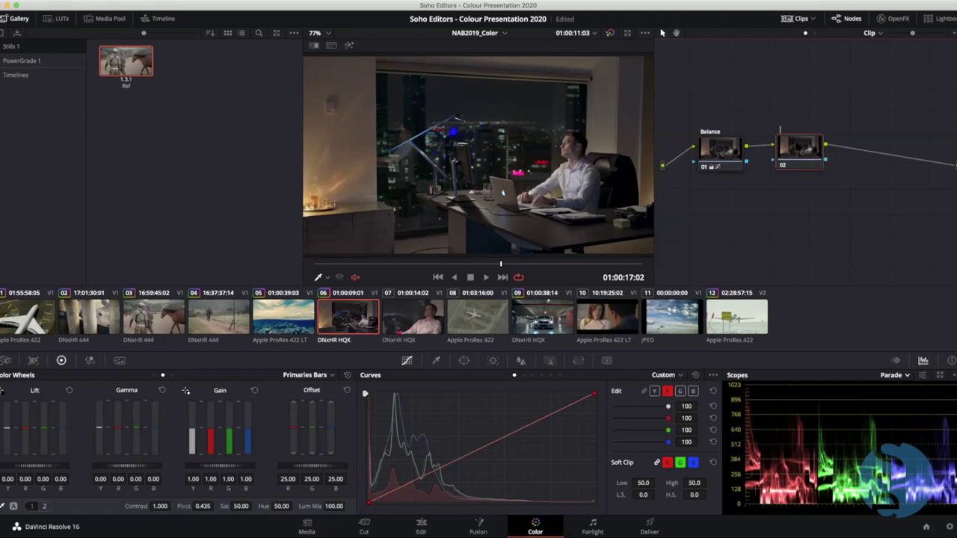
{"action": "type", "text": "Look"}
{"action": "key", "text": "Return"}
Set the Look node's contrast to 1.260 and pivot to 0.922 to darken the office shot
{"action": "mouse_move", "coordinate": [157, 506]}
{"action": "left_mouse_down"}
{"action": "mouse_move", "coordinate": [178, 506]}
{"action": "mouse_move", "coordinate": [160, 506]}
{"action": "left_mouse_up"}
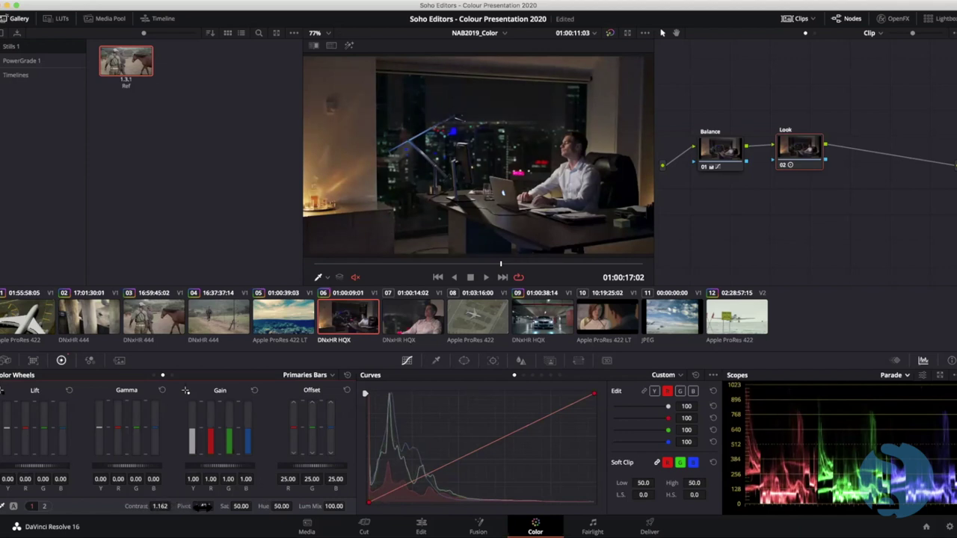
{"action": "left_click_drag", "start_coordinate": [215, 506], "coordinate": [74, 506]}
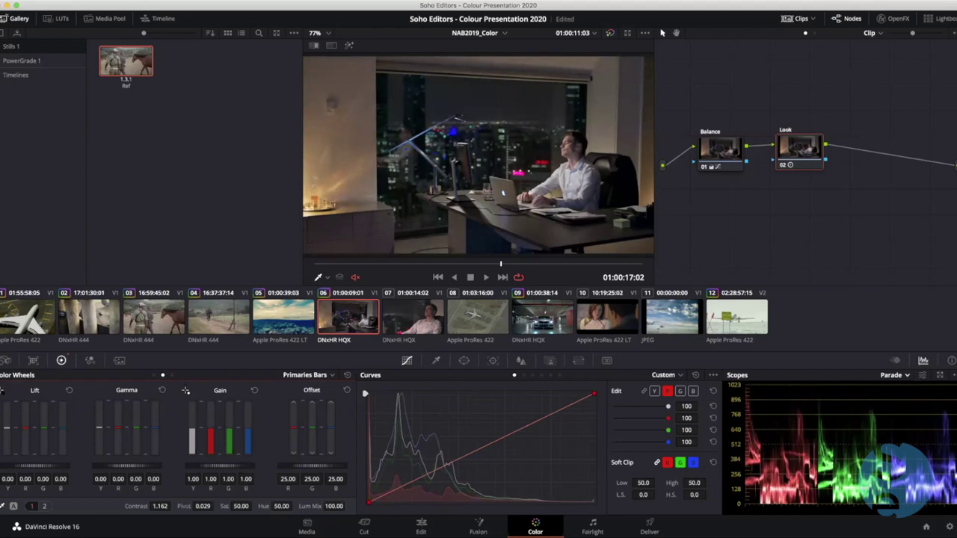
{"action": "left_click_drag", "start_coordinate": [211, 507], "coordinate": [173, 506]}
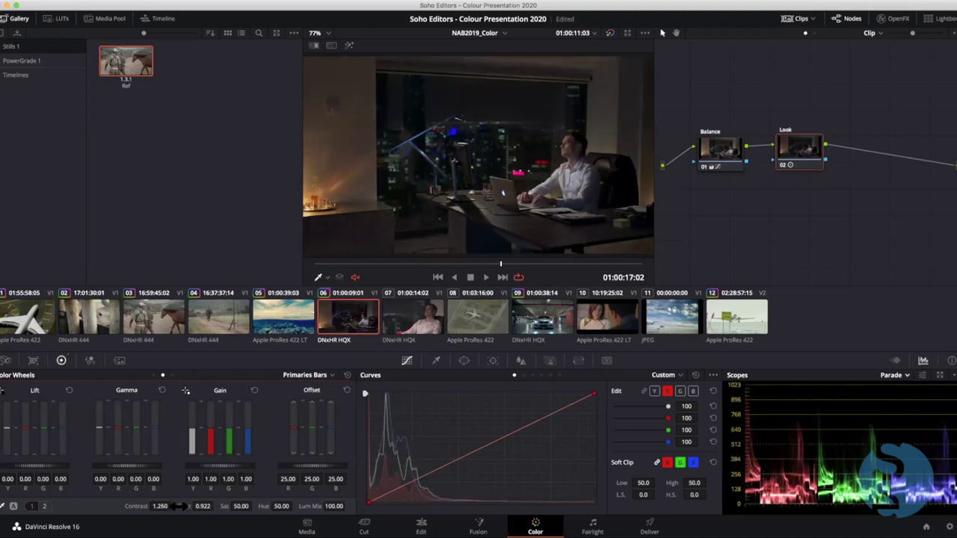
{"action": "left_click", "coordinate": [454, 277]}
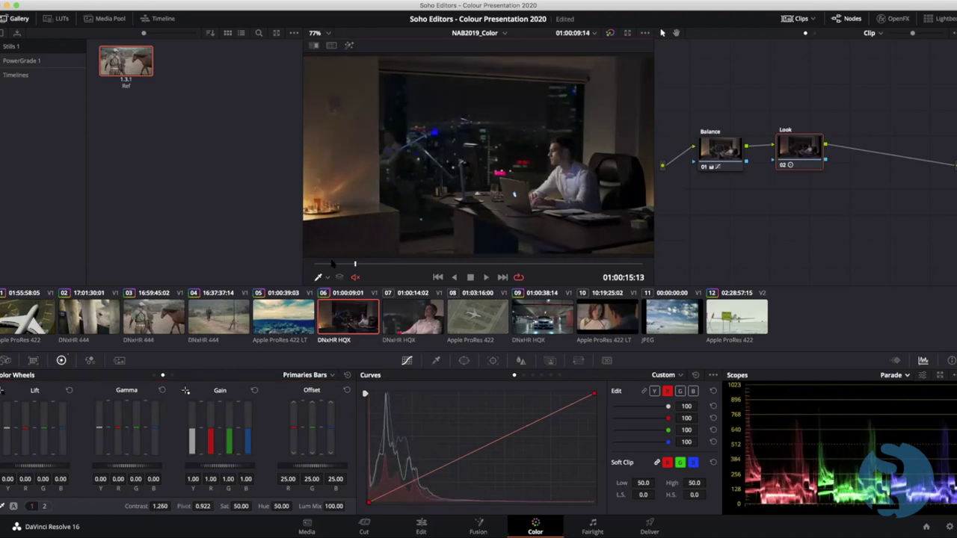
Reduce the Look node's saturation to 42.80
{"action": "double_click", "coordinate": [240, 506]}
{"action": "type", "text": "48"}
{"action": "key", "text": "Return"}
{"action": "left_click_drag", "start_coordinate": [254, 506], "coordinate": [235, 506]}
Examine the seated man's face in close-up, scrub to 01:00:16:08, and fit the whole frame back in the viewer
{"action": "scroll", "coordinate": [565, 196], "scroll_direction": "up", "scroll_amount": 5}
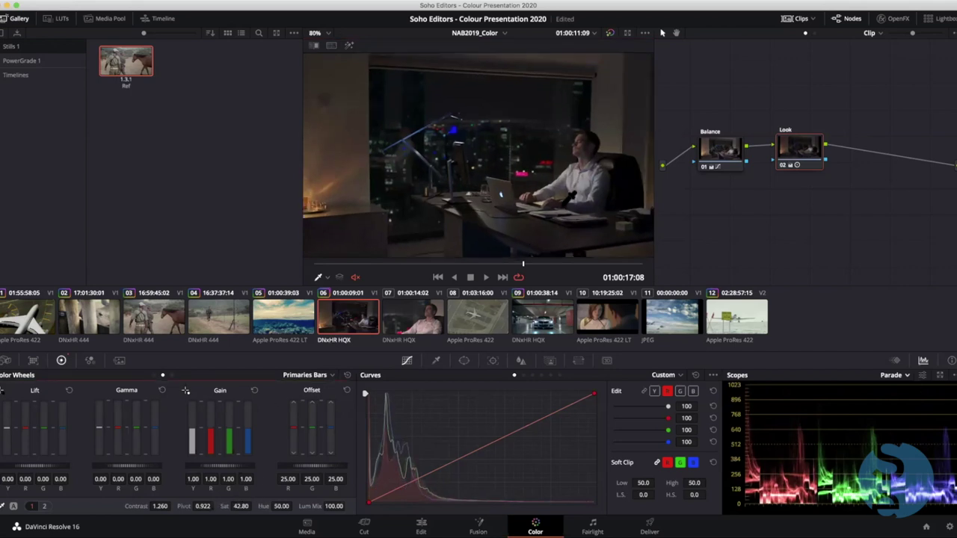
{"action": "left_click_drag", "start_coordinate": [566, 196], "coordinate": [107, 253]}
{"action": "scroll", "coordinate": [610, 221], "scroll_direction": "down", "scroll_amount": 1}
{"action": "left_click_drag", "start_coordinate": [610, 221], "coordinate": [490, 205]}
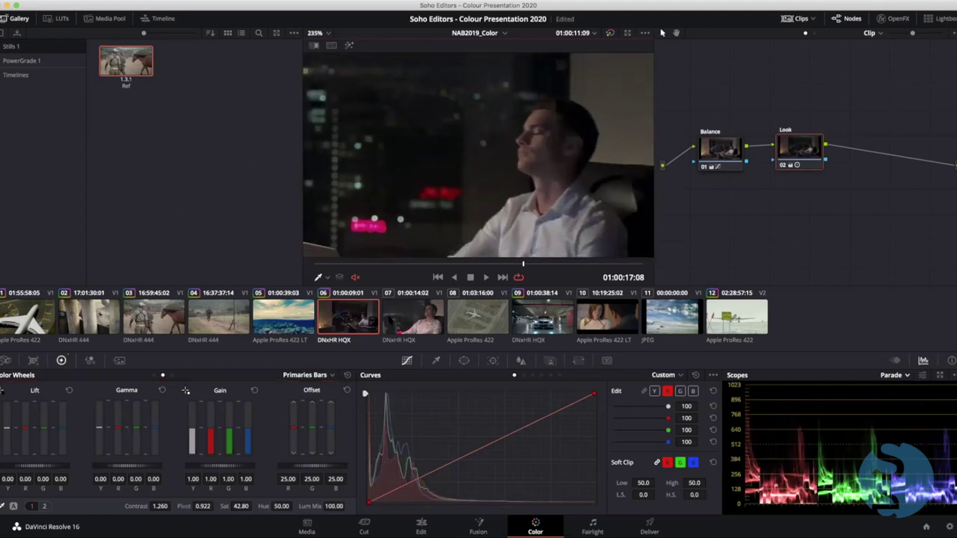
{"action": "left_click", "coordinate": [329, 263]}
{"action": "left_click_drag", "start_coordinate": [396, 265], "coordinate": [434, 264]}
{"action": "key", "text": "shift+z"}
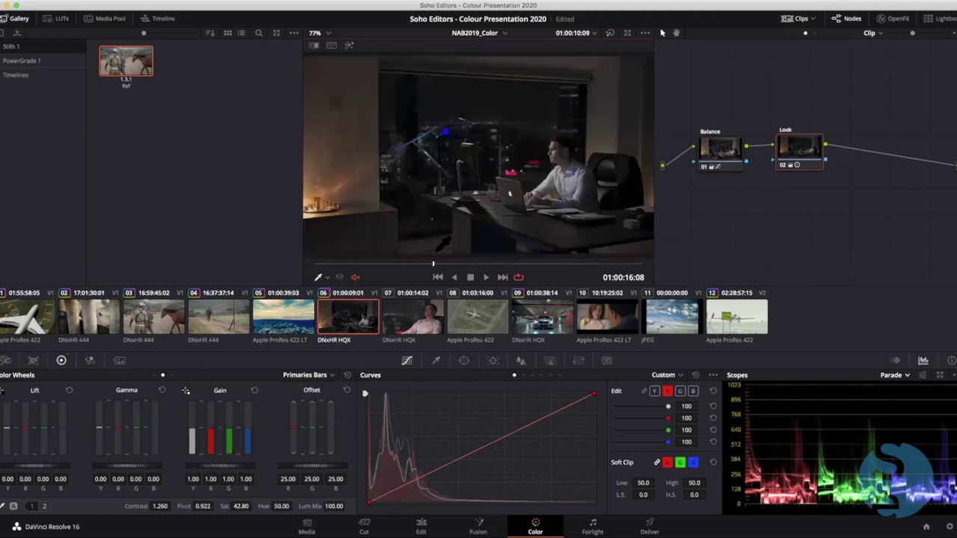
Push the Offset color wheel toward blue to 22.34, 24.47, 31.12 and compare the picture with the Look node off and on
{"action": "left_click", "coordinate": [154, 375]}
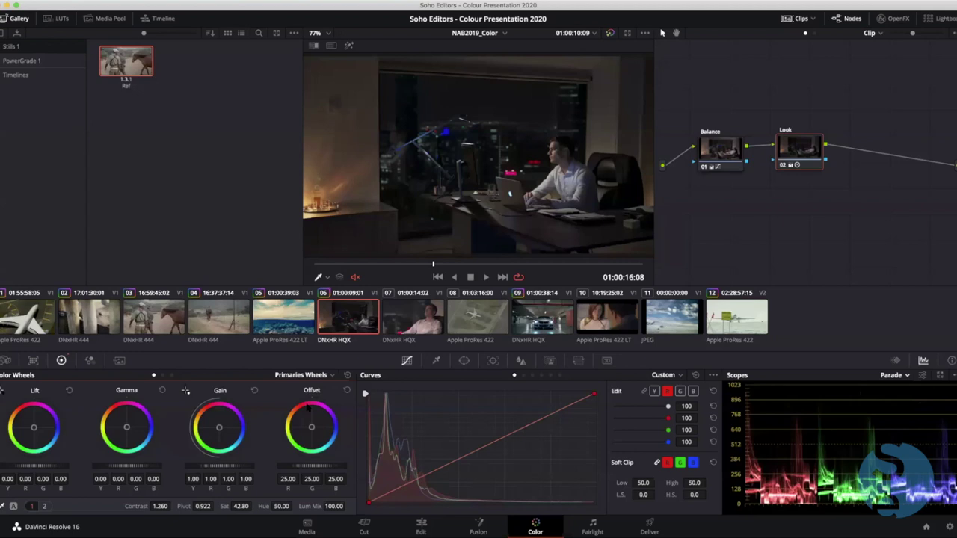
{"action": "left_click_drag", "start_coordinate": [311, 427], "coordinate": [340, 440]}
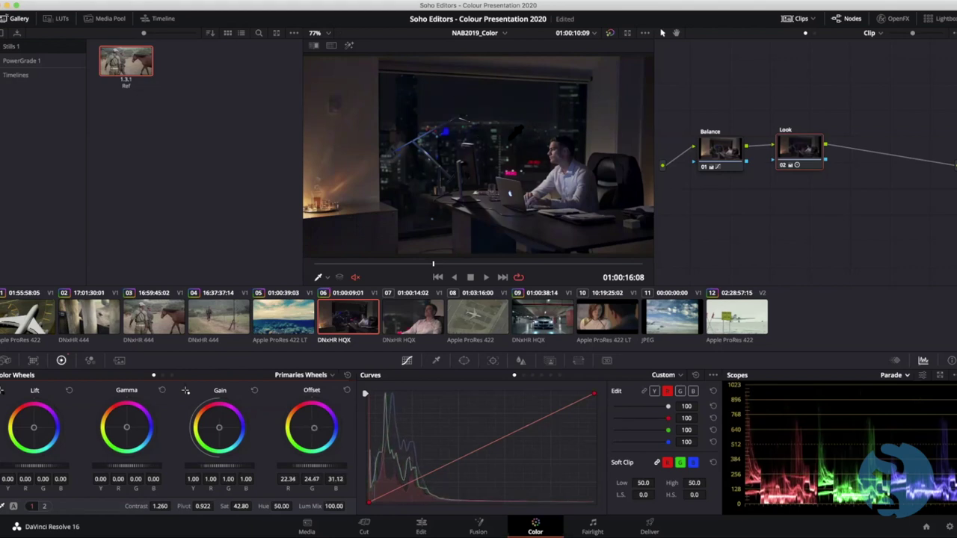
{"action": "key", "text": "super+d"}
{"action": "key", "text": "super+d"}
Turn off looped playback, play clip 06 through into clip 07, compare the two clips, and open clip 07 at its first frame
{"action": "left_click", "coordinate": [518, 278]}
{"action": "key", "text": "space"}
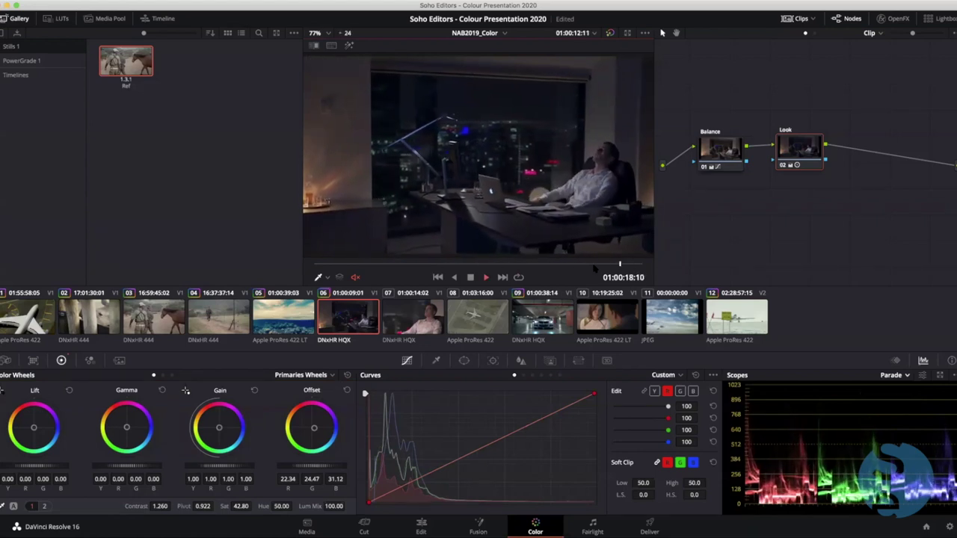
{"action": "key", "text": "space"}
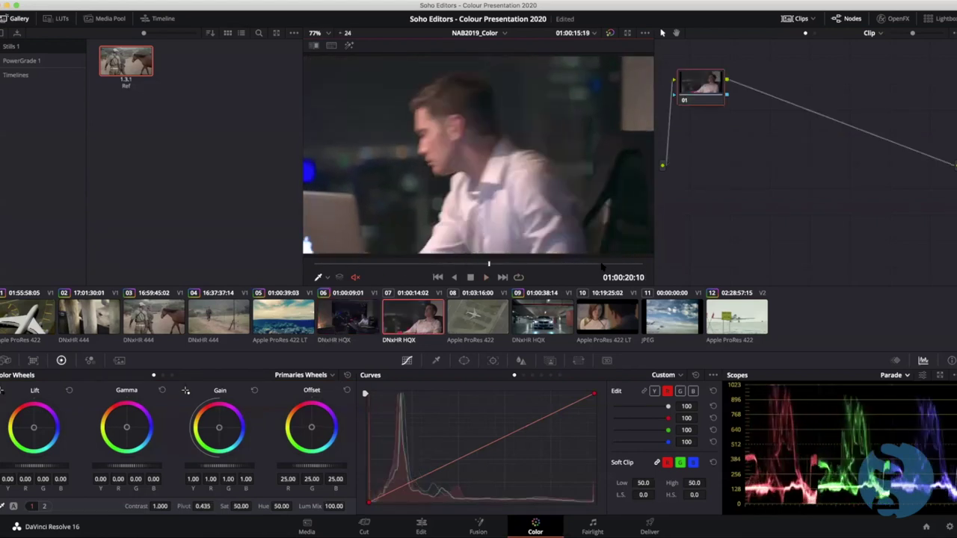
{"action": "left_click", "coordinate": [365, 321]}
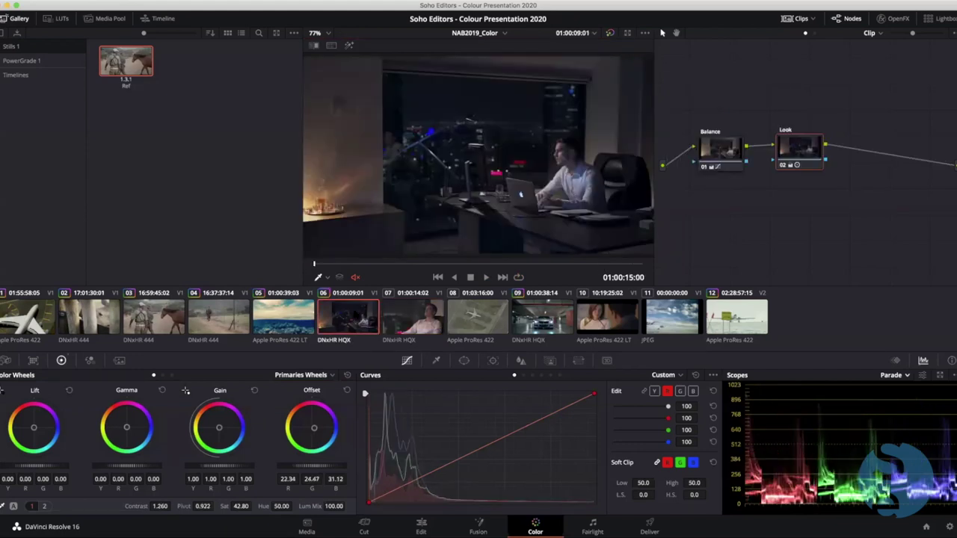
{"action": "left_click", "coordinate": [410, 314]}
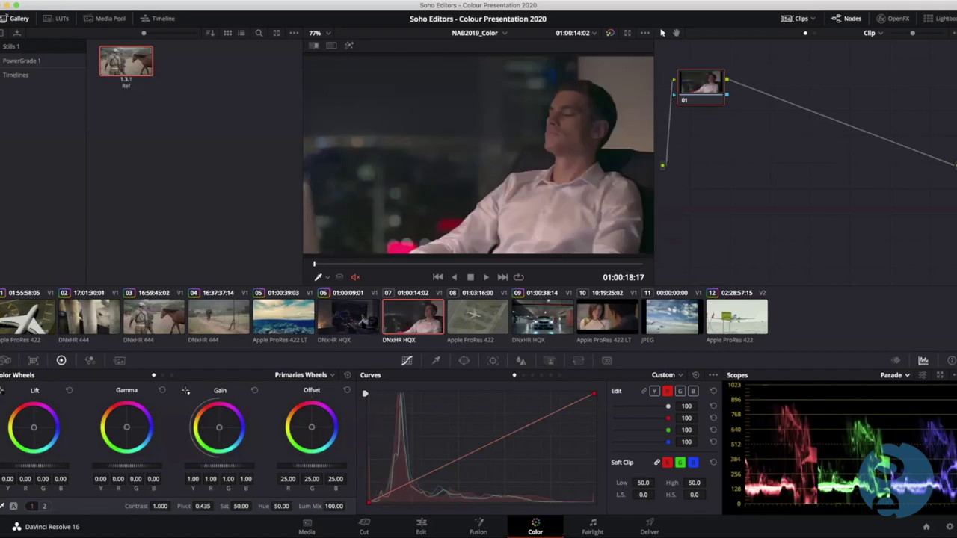
Open clip 06 at its first frame and grab a still of its grade into the gallery
{"action": "left_click", "coordinate": [348, 316]}
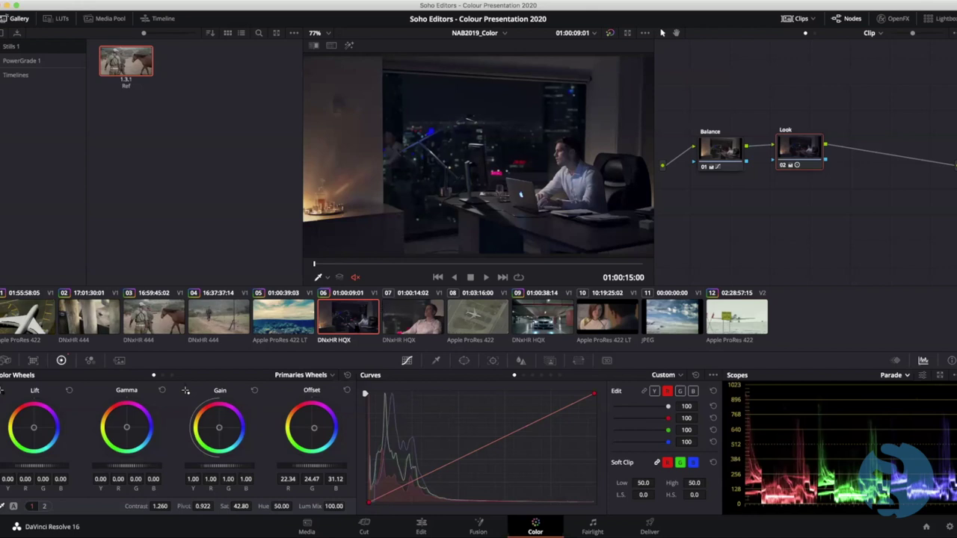
{"action": "left_click", "coordinate": [354, 277]}
{"action": "right_click", "coordinate": [390, 225]}
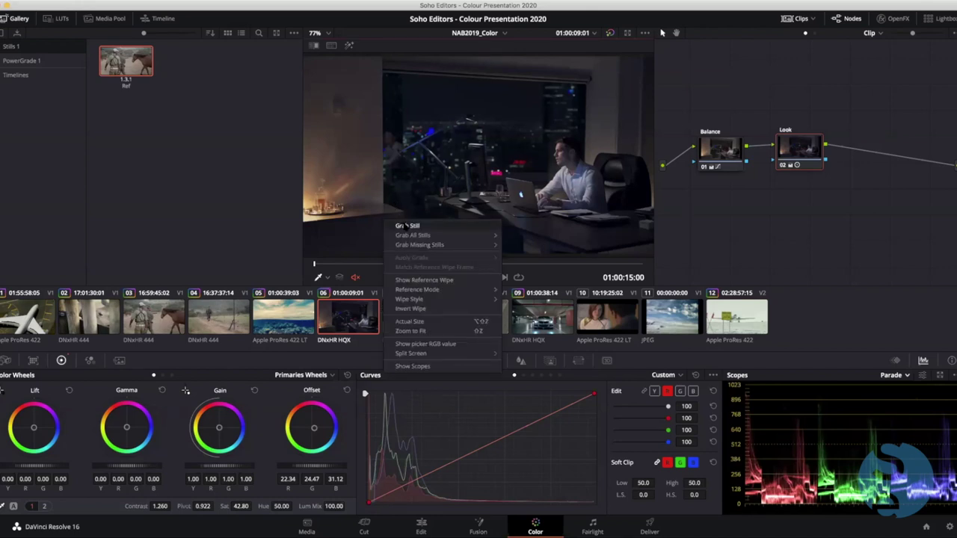
{"action": "left_click", "coordinate": [404, 226]}
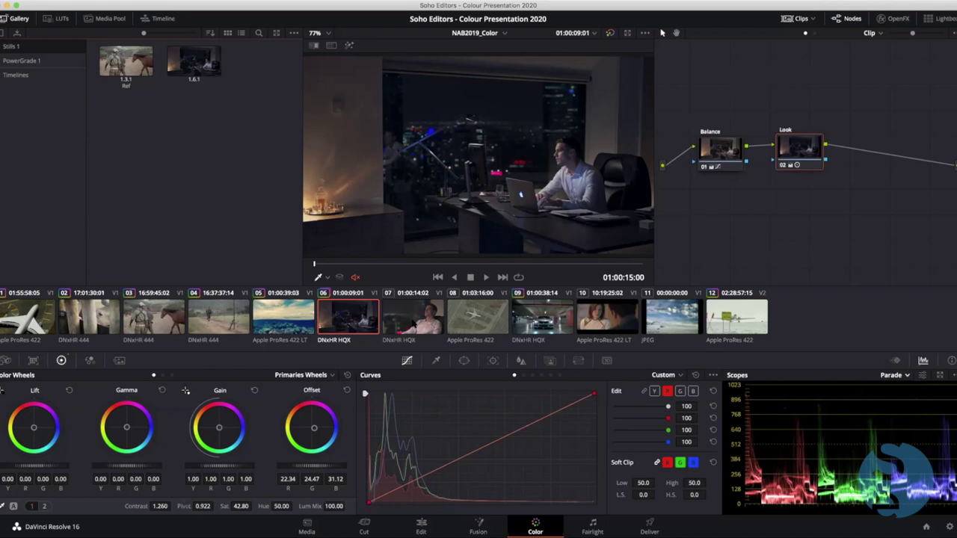
Try applying still 1.6.1's grade to clip 07 while moving between the end of clip 06 and clip 07
{"action": "left_click", "coordinate": [415, 320]}
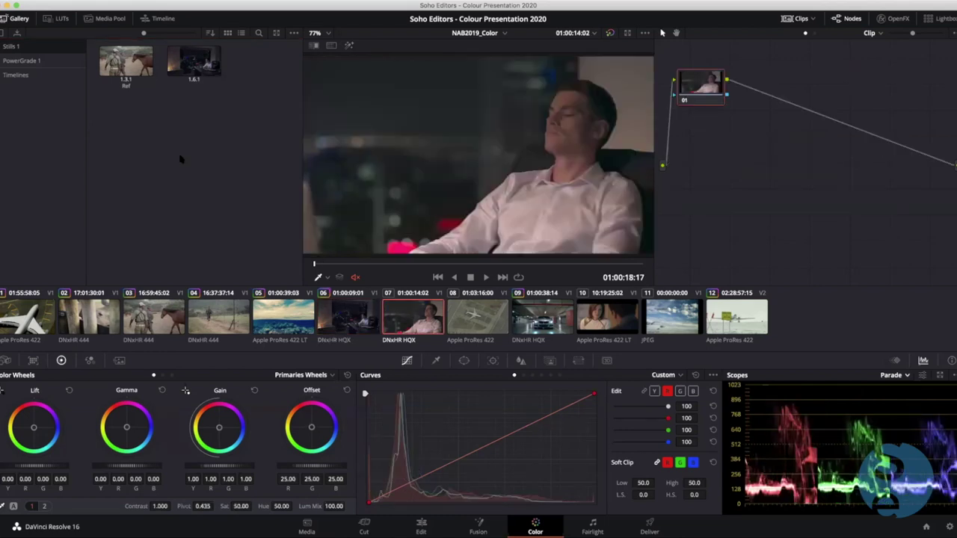
{"action": "key", "text": "Left"}
{"action": "key", "text": "Left"}
{"action": "key", "text": "Left"}
{"action": "key", "text": "Left"}
{"action": "key", "text": "Left"}
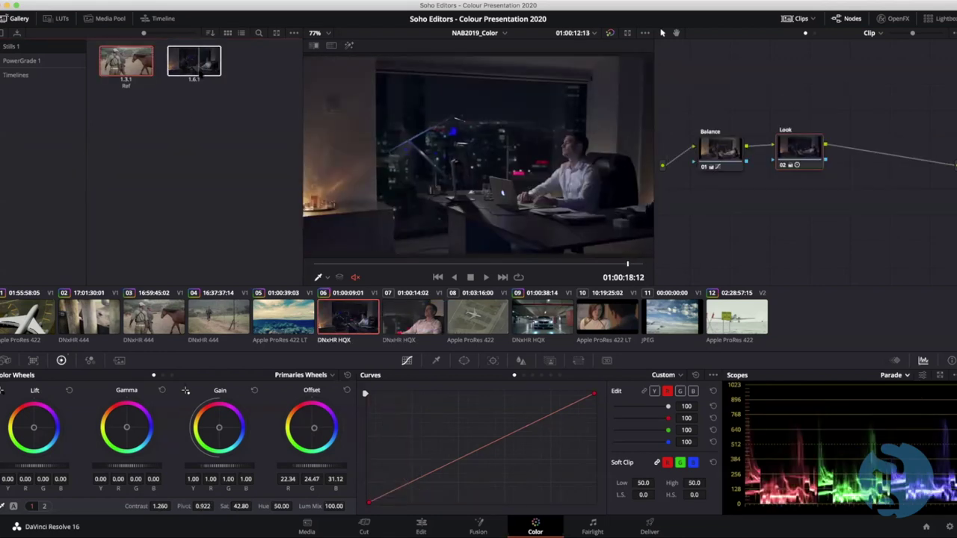
{"action": "right_click", "coordinate": [194, 66]}
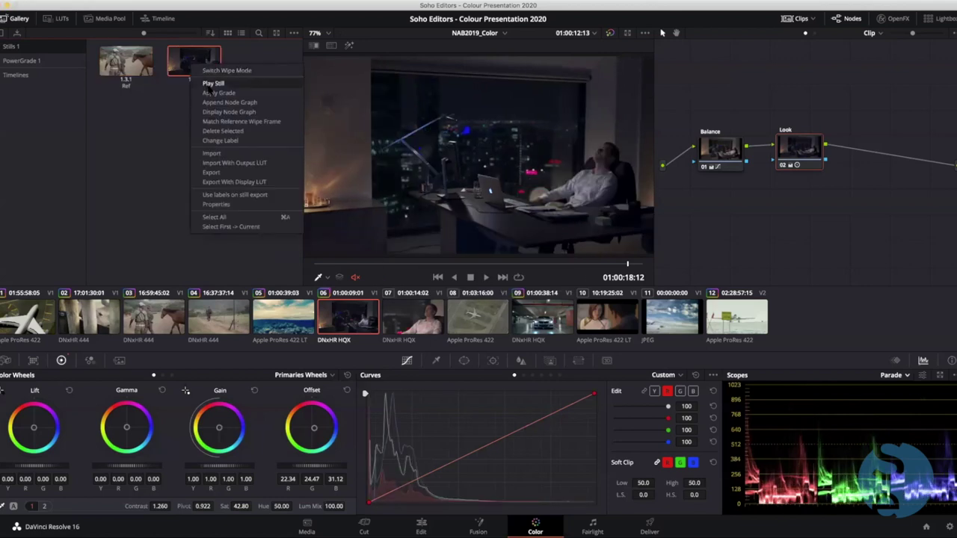
{"action": "left_click", "coordinate": [216, 93]}
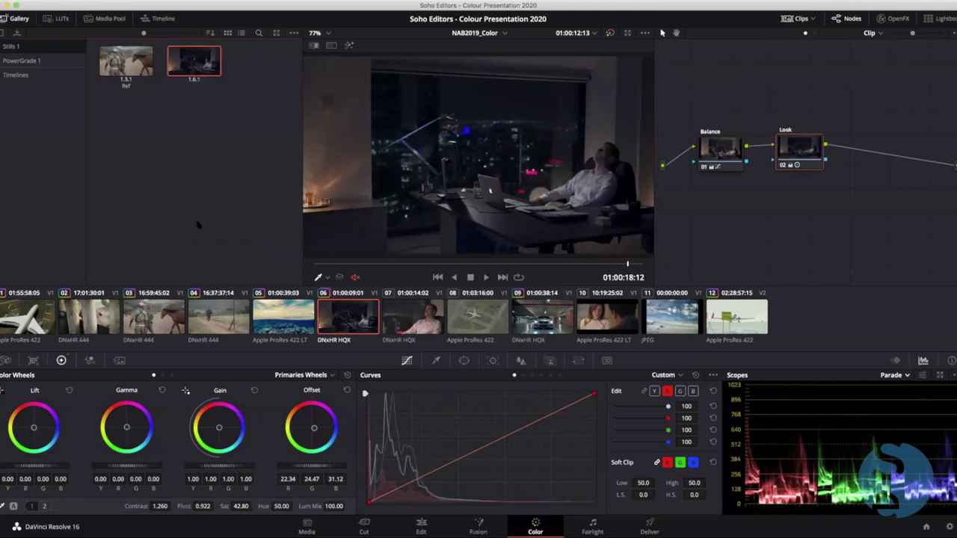
{"action": "left_click", "coordinate": [432, 323]}
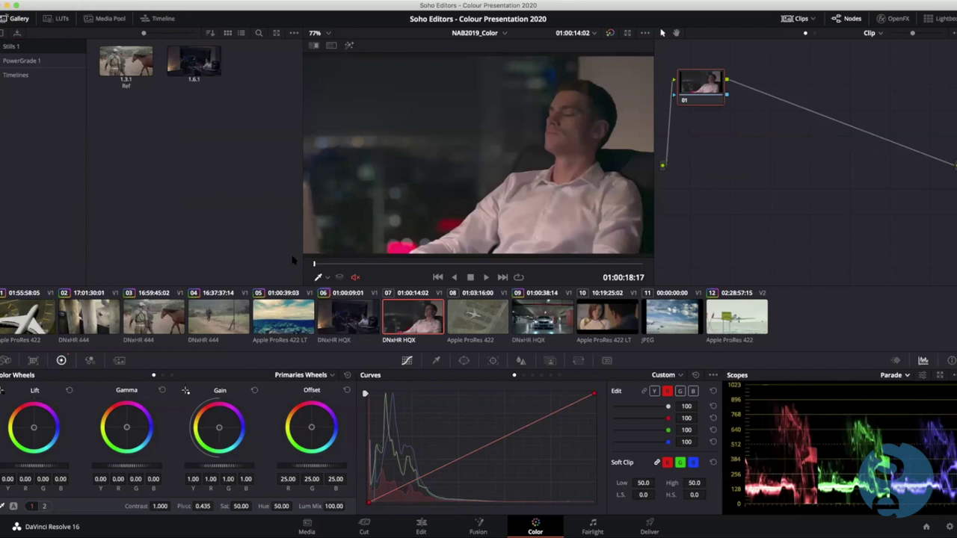
{"action": "left_click", "coordinate": [194, 64]}
{"action": "key", "text": "Left"}
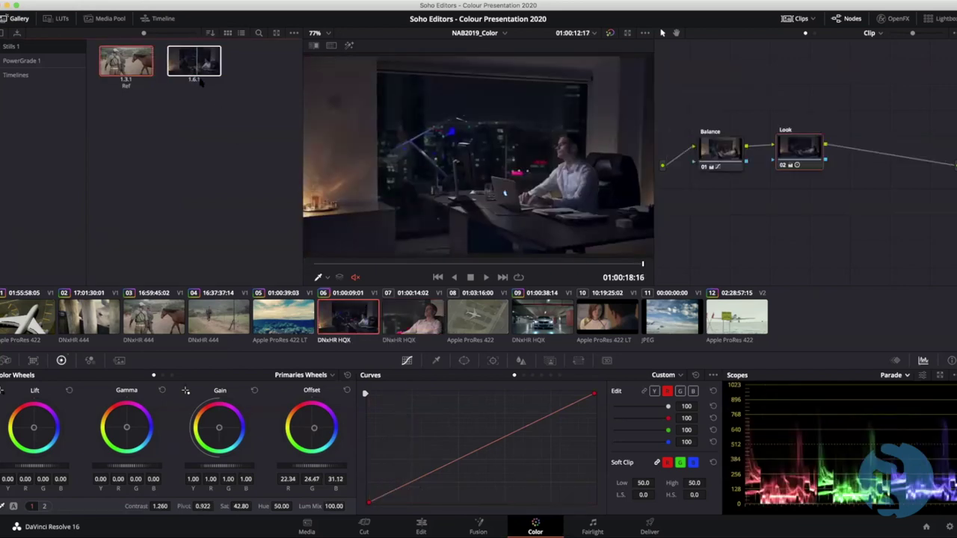
{"action": "right_click", "coordinate": [195, 66]}
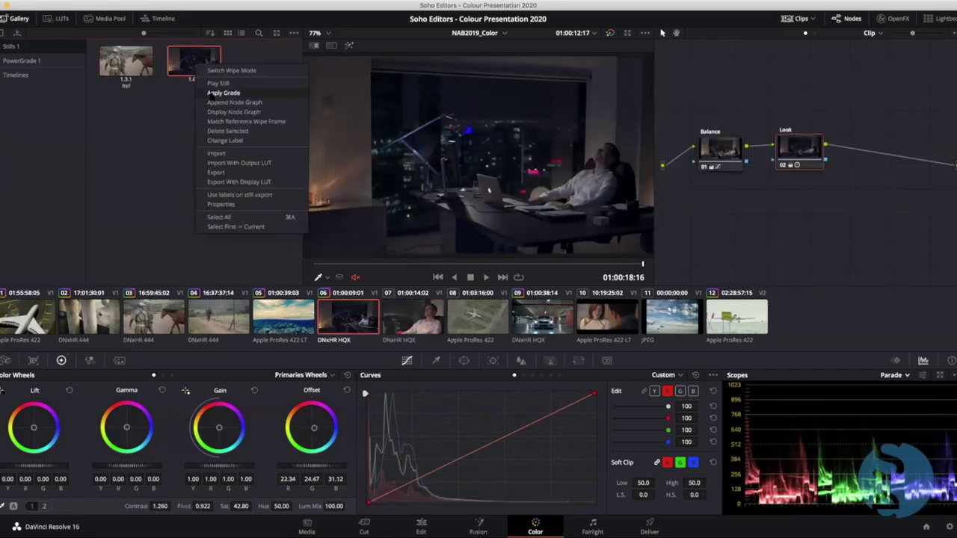
{"action": "left_click", "coordinate": [210, 93]}
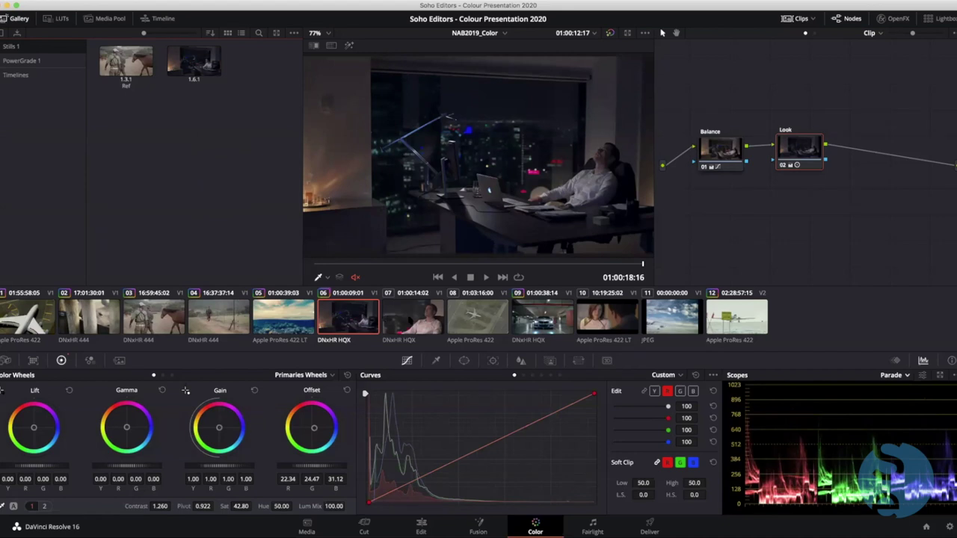
Open clip 07 and apply the grade of still 1.6.1 to it
{"action": "key", "text": "Down"}
{"action": "right_click", "coordinate": [197, 63]}
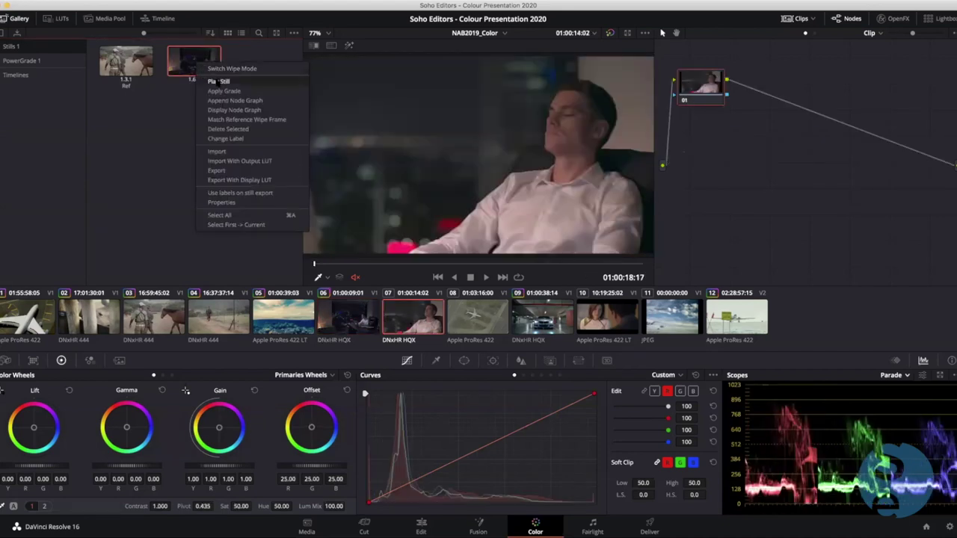
{"action": "left_click", "coordinate": [224, 91]}
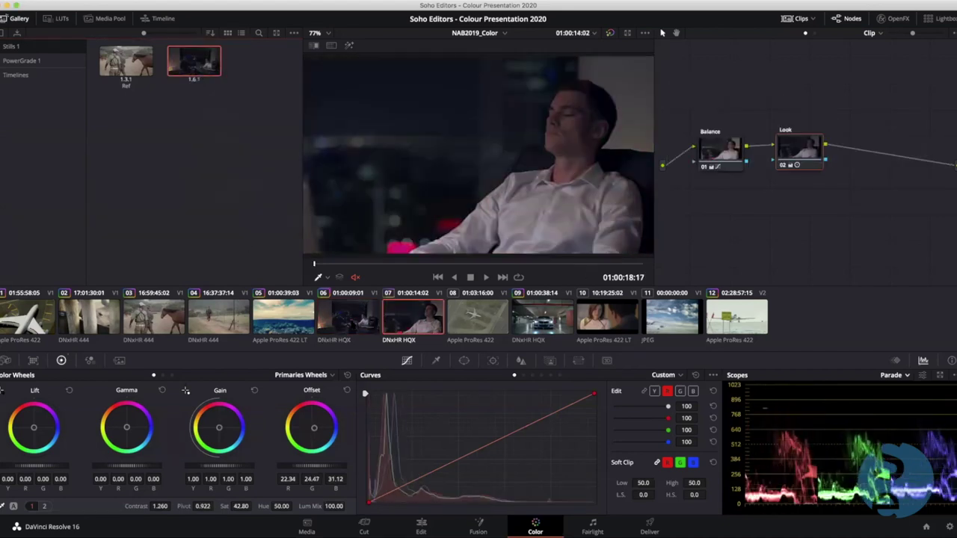
Play clips 06 and 07, switch between them to compare their brightness, and scrub clip 06 to 01:00:12:13
{"action": "left_click", "coordinate": [360, 329]}
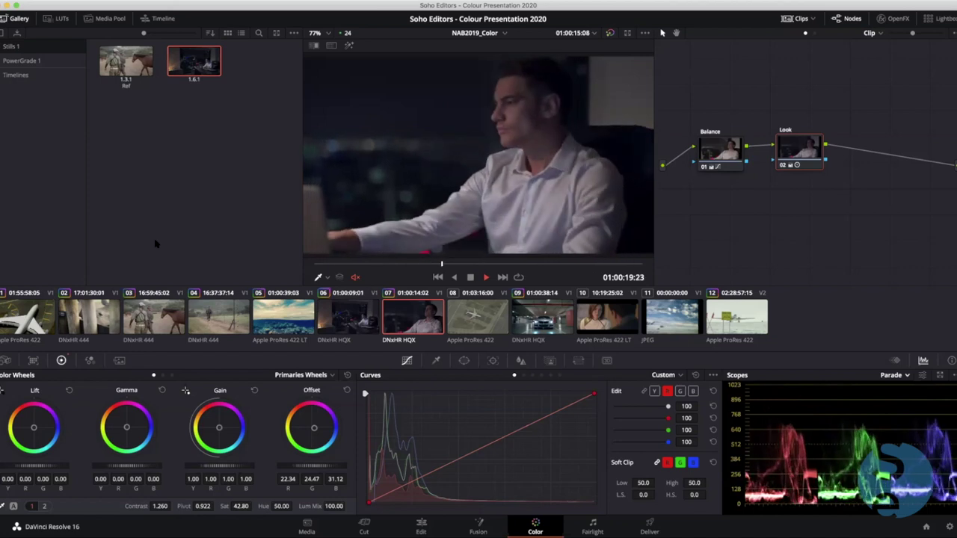
{"action": "key", "text": "space"}
{"action": "left_click_drag", "start_coordinate": [406, 266], "coordinate": [293, 263]}
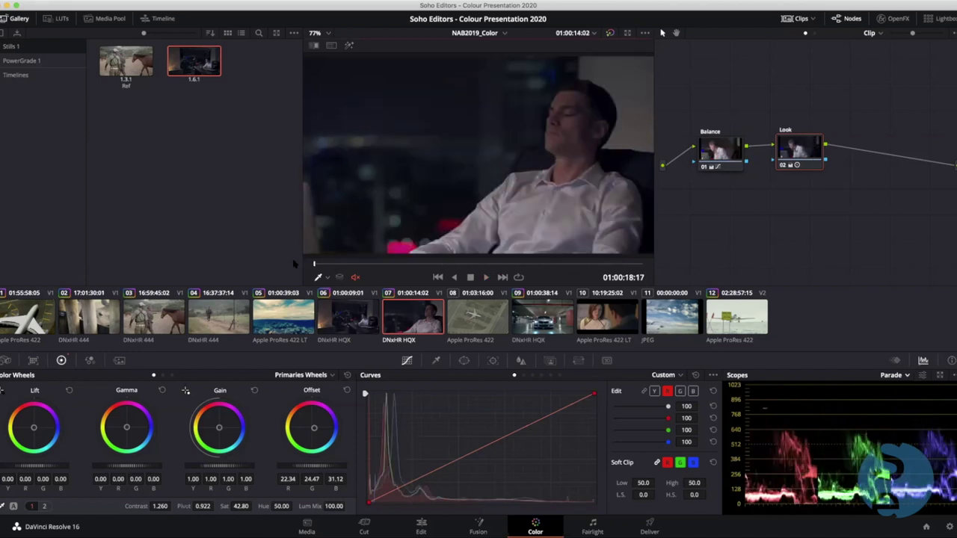
{"action": "left_click", "coordinate": [372, 314]}
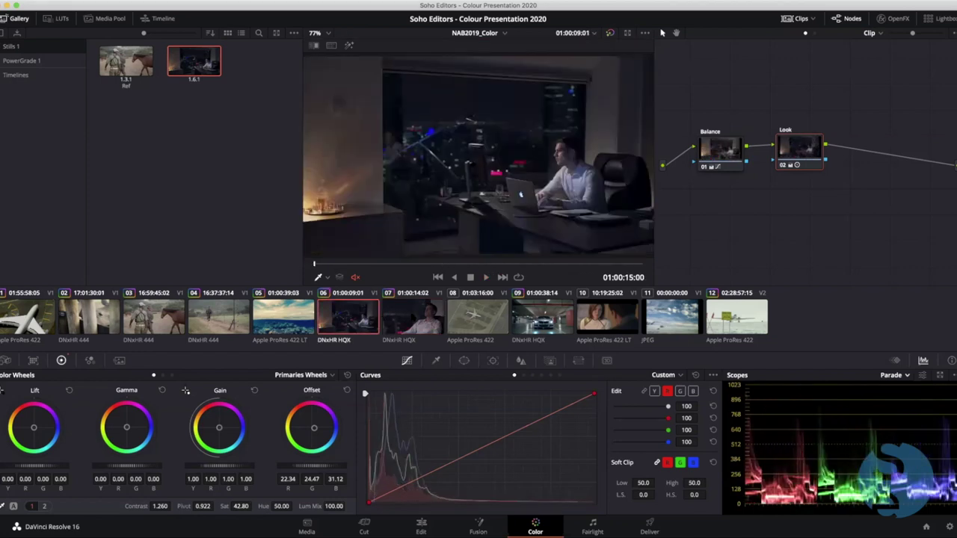
{"action": "left_click", "coordinate": [409, 314]}
{"action": "left_click", "coordinate": [350, 305]}
{"action": "left_click_drag", "start_coordinate": [442, 265], "coordinate": [628, 266]}
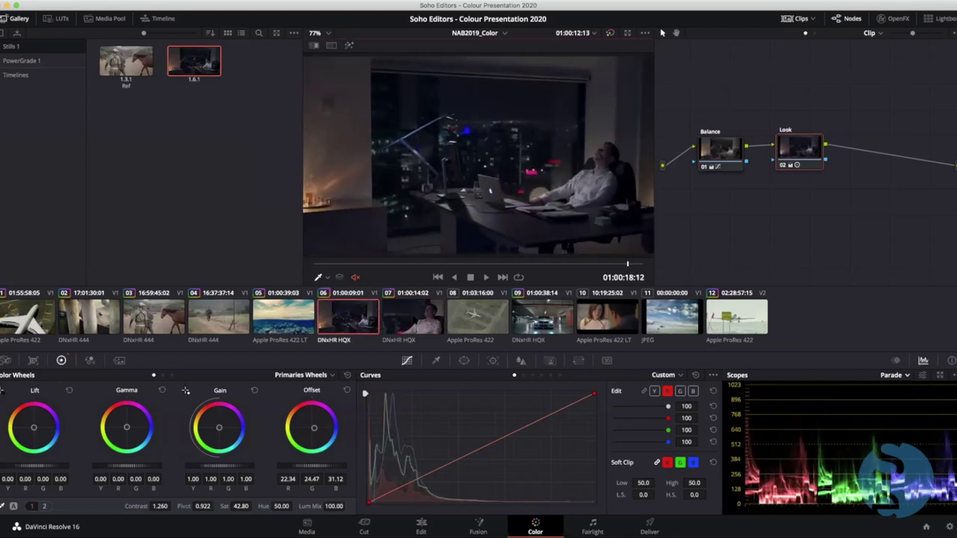
Add a serial node after clip 07's Look node and slightly lower the white point of its luminance curve
{"action": "left_click", "coordinate": [416, 320]}
{"action": "left_click", "coordinate": [809, 150]}
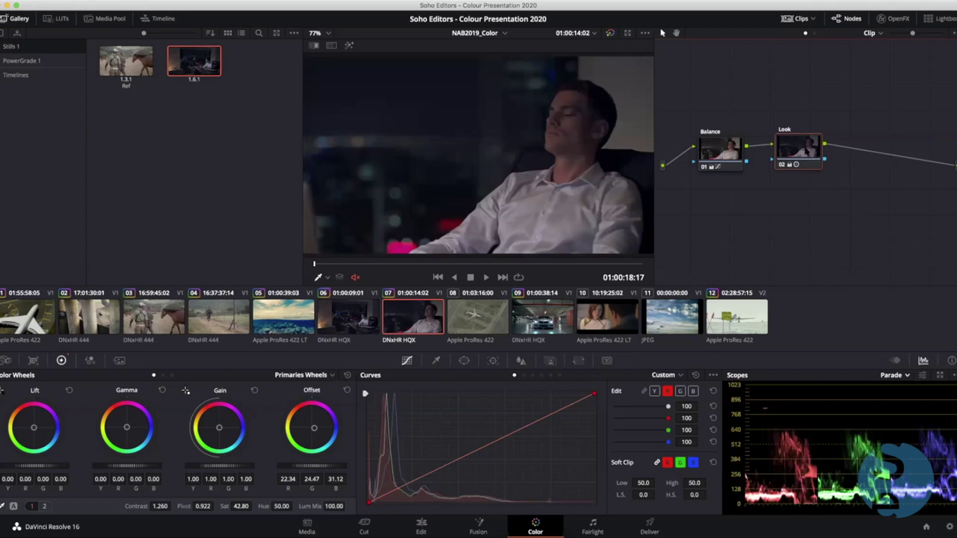
{"action": "key", "text": "alt+s"}
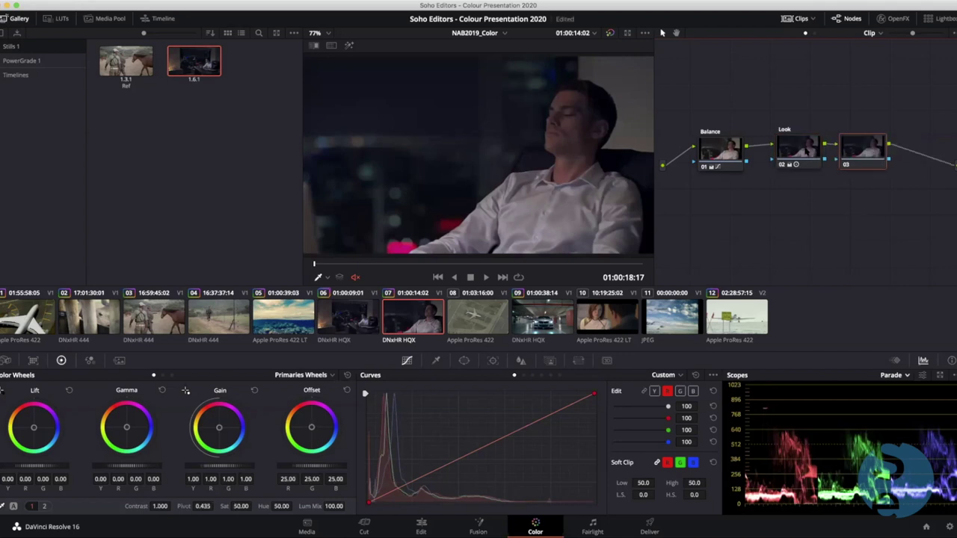
{"action": "left_click", "coordinate": [654, 391]}
{"action": "left_click_drag", "start_coordinate": [596, 396], "coordinate": [598, 403]}
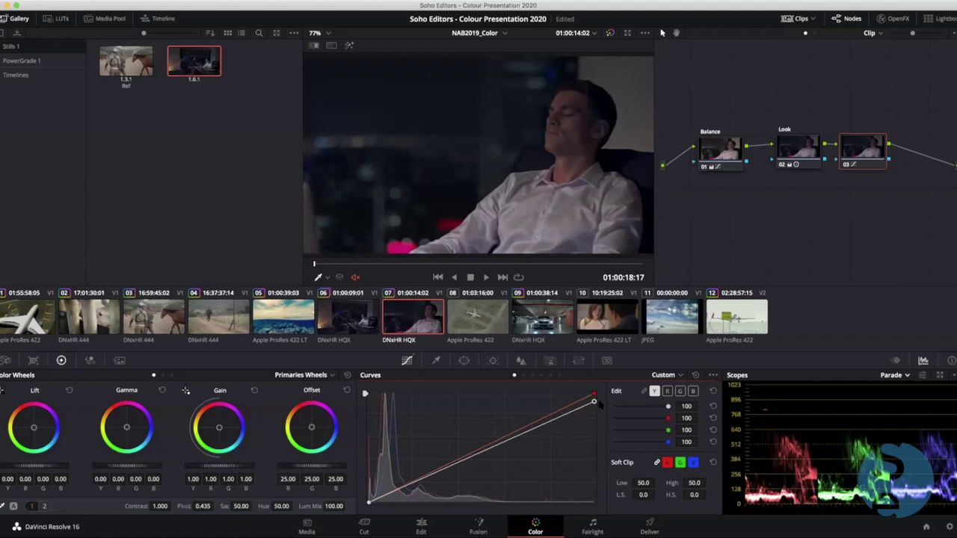
Play from the end of clip 06 into clip 07 to check how well the two shots match
{"action": "key", "text": "Up"}
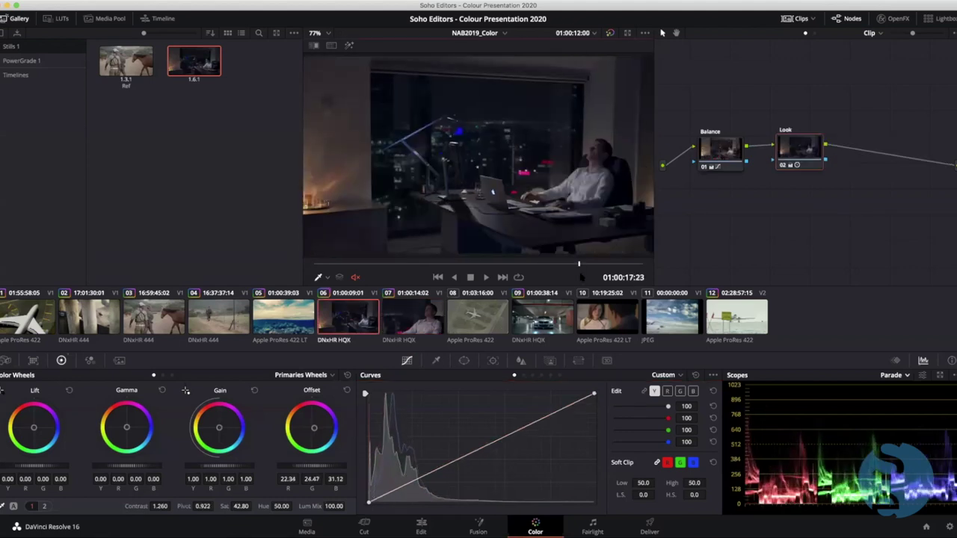
{"action": "key", "text": "Down"}
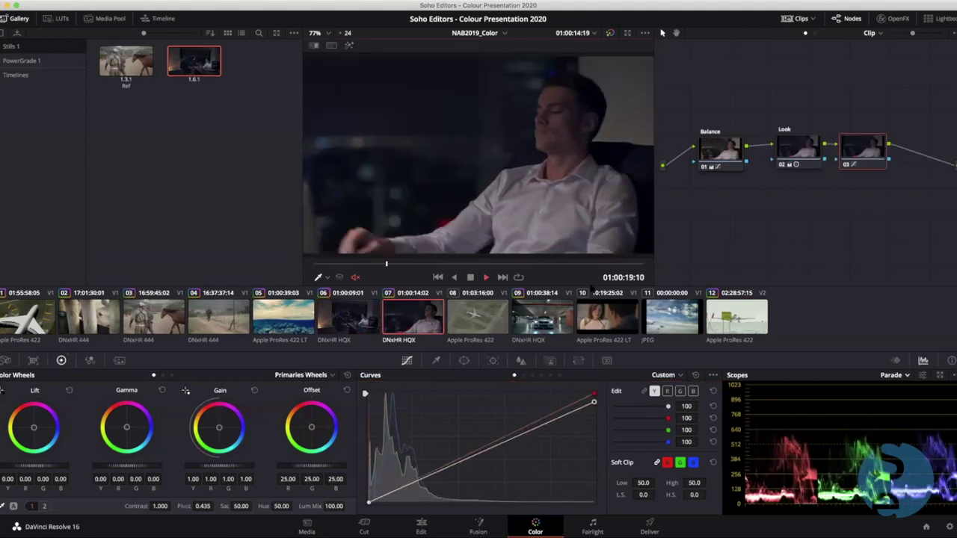
{"action": "key", "text": "space"}
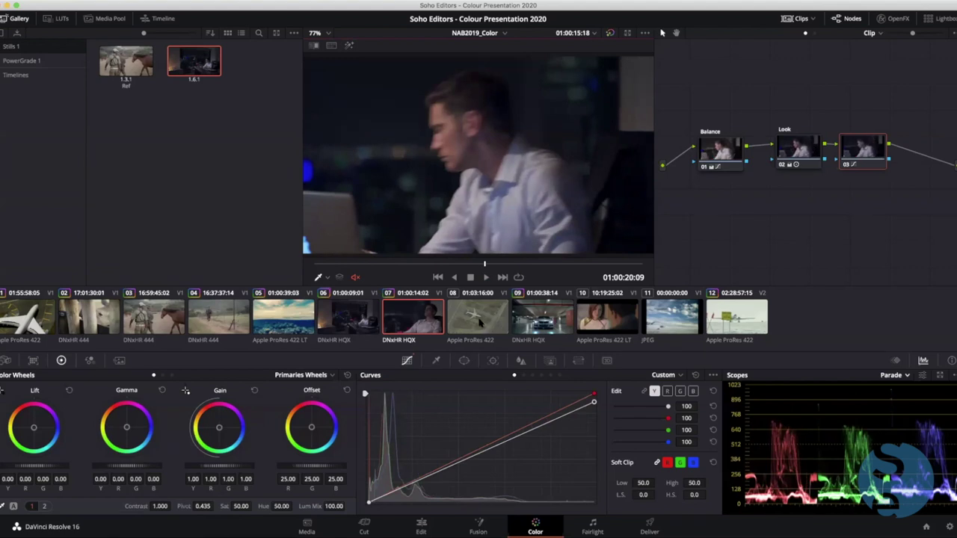
Copy clip 01's grade directly onto clip 08, the aerial airplane shot, and scrub clip 08 back to its first frame
{"action": "left_click", "coordinate": [480, 323]}
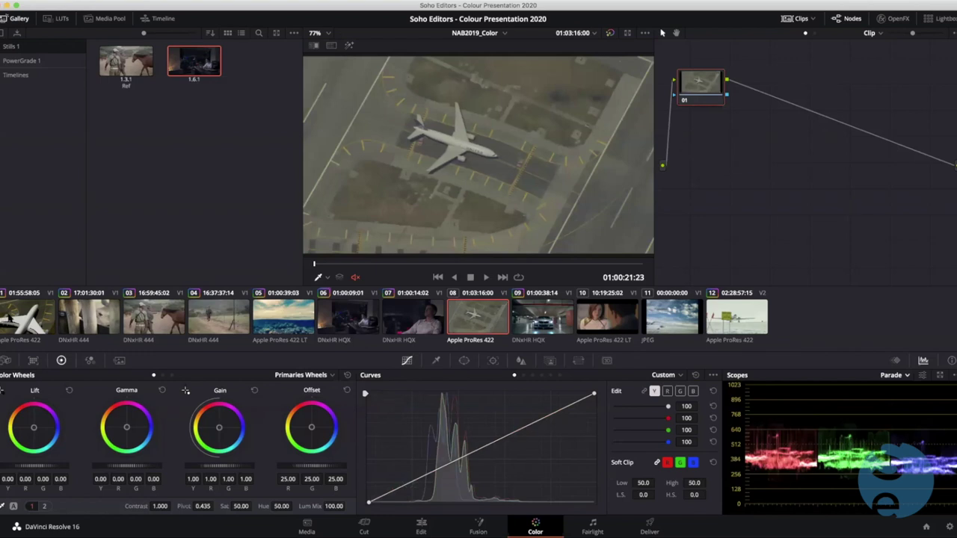
{"action": "left_click", "coordinate": [11, 317]}
{"action": "left_click", "coordinate": [502, 318]}
{"action": "left_click_drag", "start_coordinate": [341, 265], "coordinate": [424, 264]}
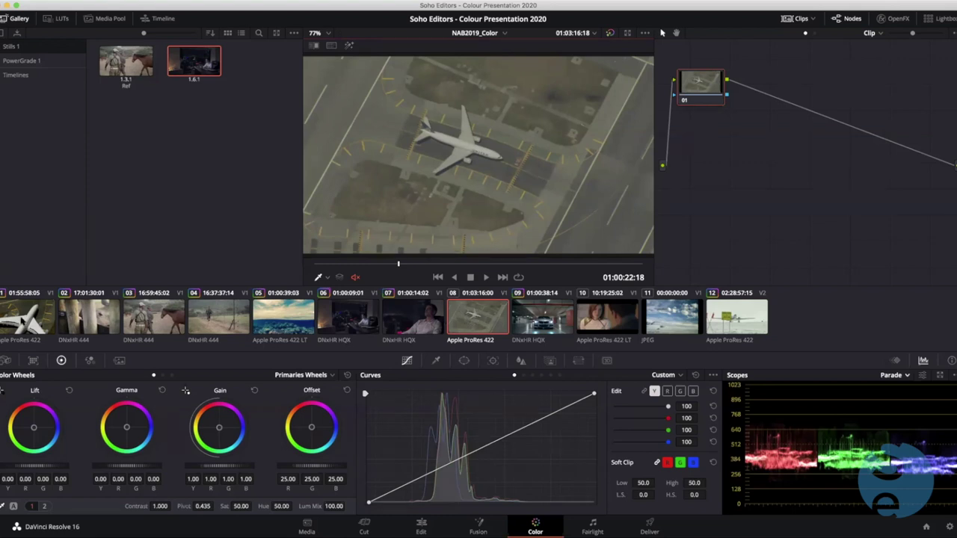
{"action": "middle_click", "coordinate": [28, 321]}
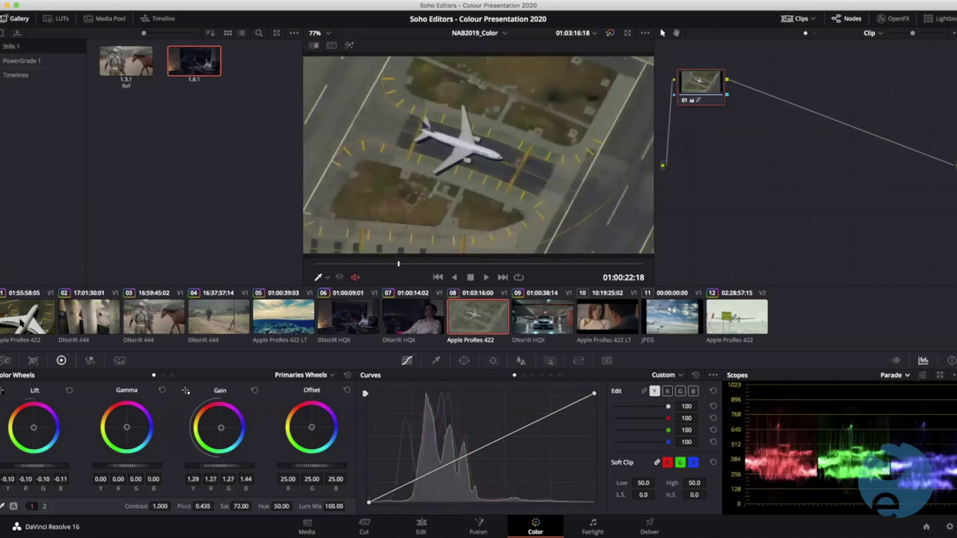
{"action": "left_click_drag", "start_coordinate": [350, 262], "coordinate": [314, 263]}
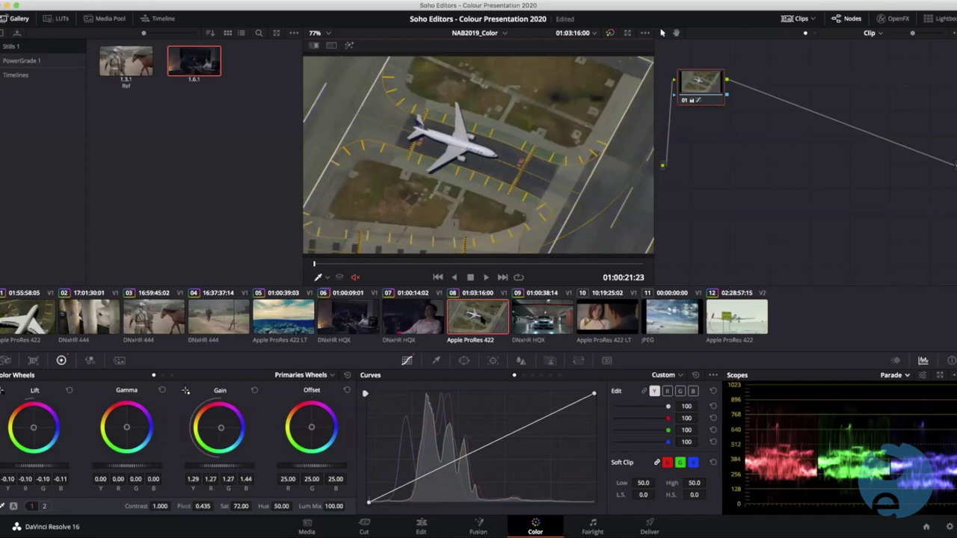
Open clip 09, the car park shot, and compare the picture with the Look node off and on
{"action": "left_click", "coordinate": [426, 320]}
{"action": "left_click", "coordinate": [495, 323]}
{"action": "left_click", "coordinate": [540, 322]}
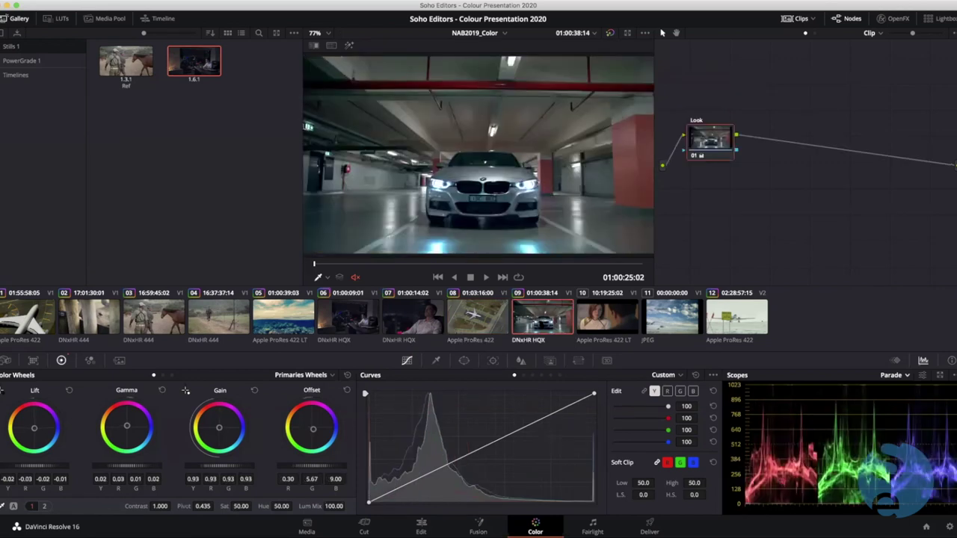
{"action": "key", "text": "super+d"}
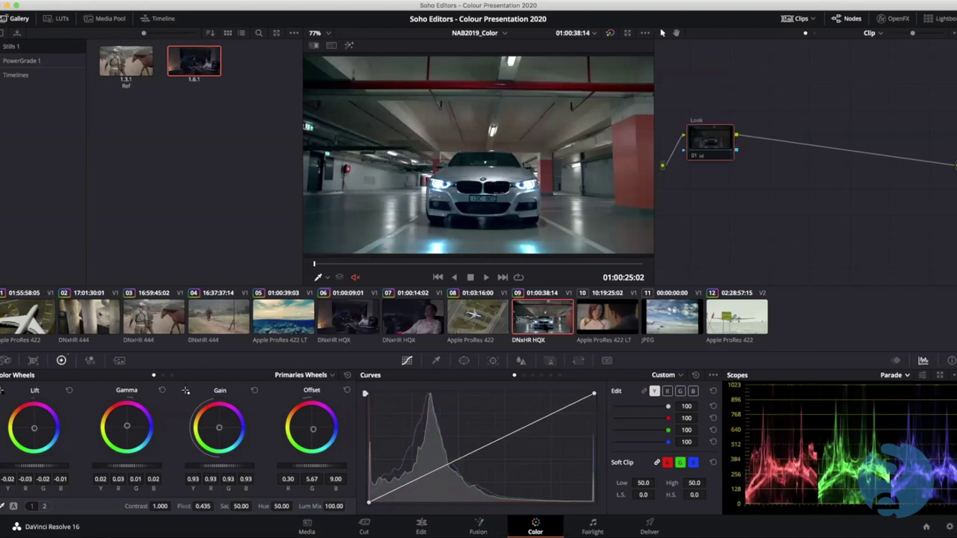
{"action": "key", "text": "super+d"}
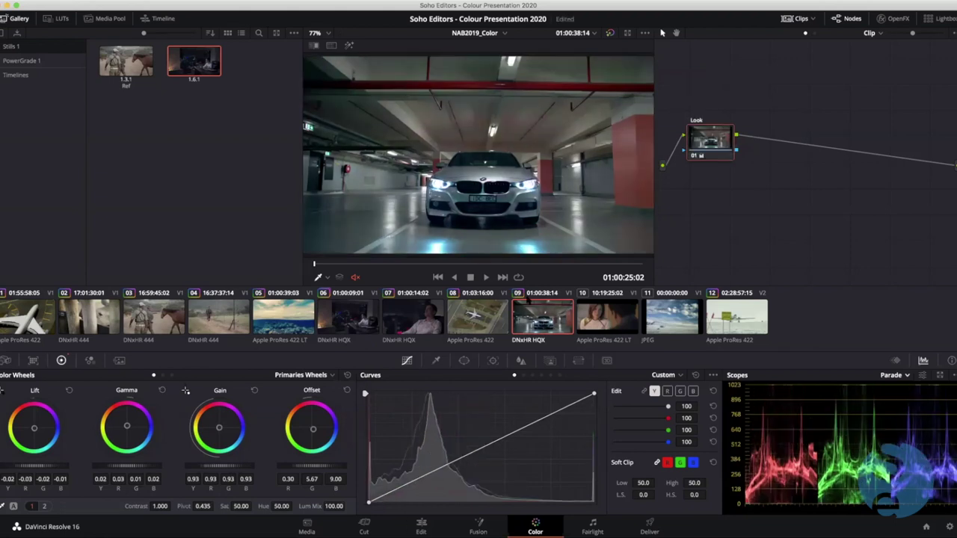
Scrub and play through clip 09 to examine the car's movement and headlights, and park at 01:00:39:06
{"action": "left_click_drag", "start_coordinate": [314, 263], "coordinate": [681, 274]}
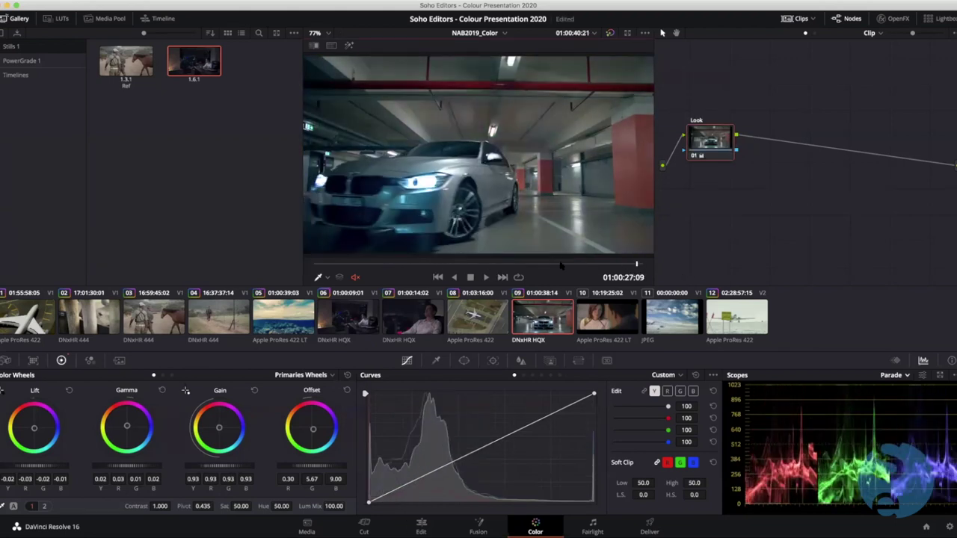
{"action": "left_click", "coordinate": [355, 264]}
{"action": "key", "text": "space"}
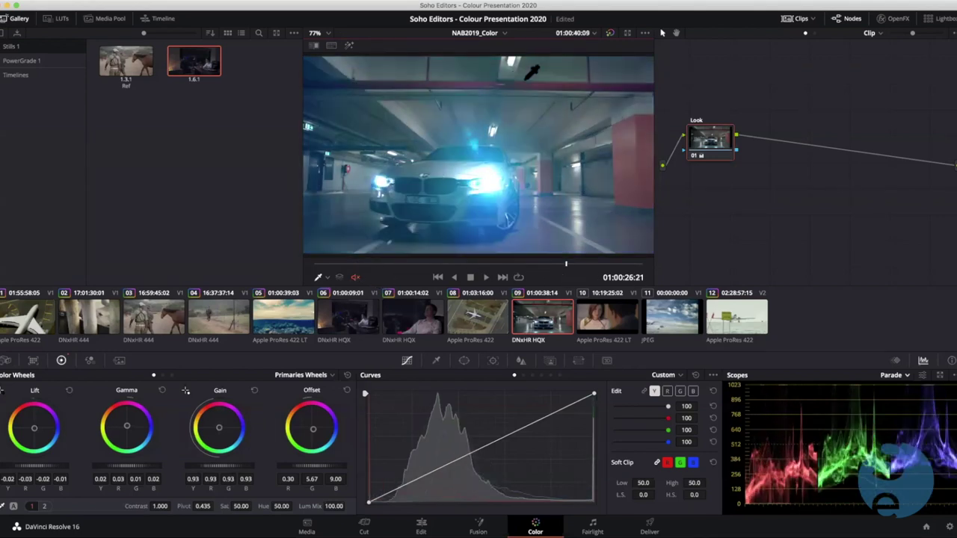
{"action": "left_click_drag", "start_coordinate": [482, 263], "coordinate": [407, 261]}
{"action": "left_click", "coordinate": [408, 261]}
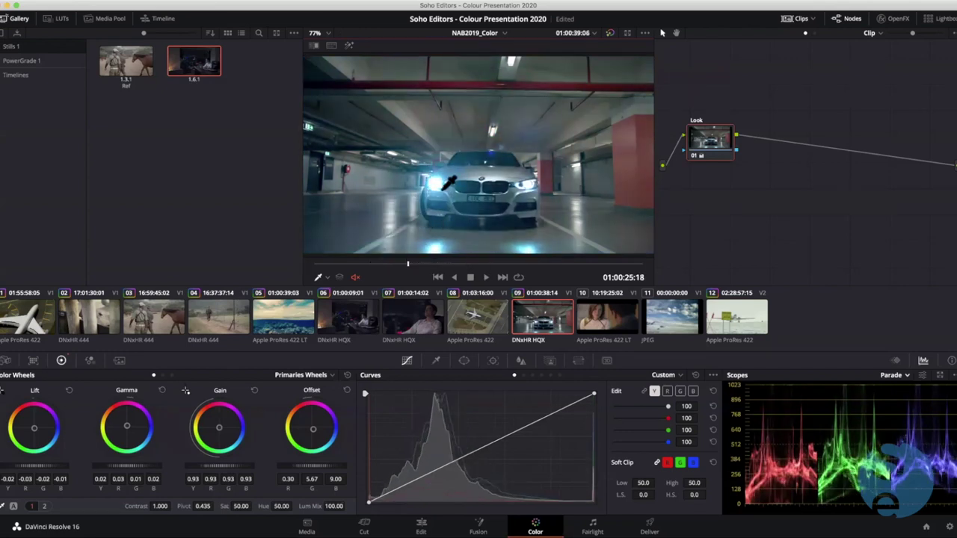
Enlarge the viewer to 167% to examine the car park's ceiling and red pipe, and select the Look node
{"action": "scroll", "coordinate": [466, 207], "scroll_direction": "up", "scroll_amount": 5}
{"action": "scroll", "coordinate": [485, 110], "scroll_direction": "down", "scroll_amount": 1}
{"action": "left_click_drag", "start_coordinate": [485, 110], "coordinate": [488, 217]}
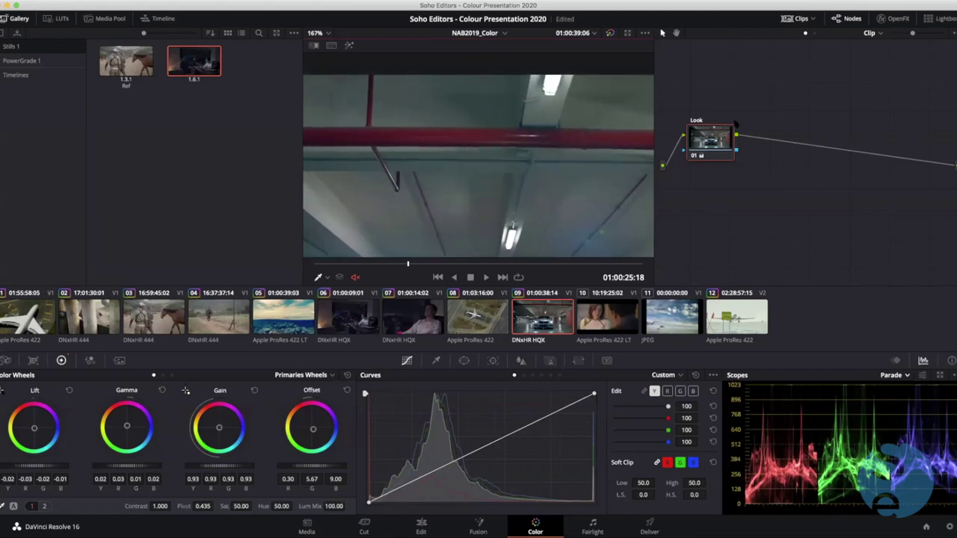
{"action": "left_click", "coordinate": [710, 137]}
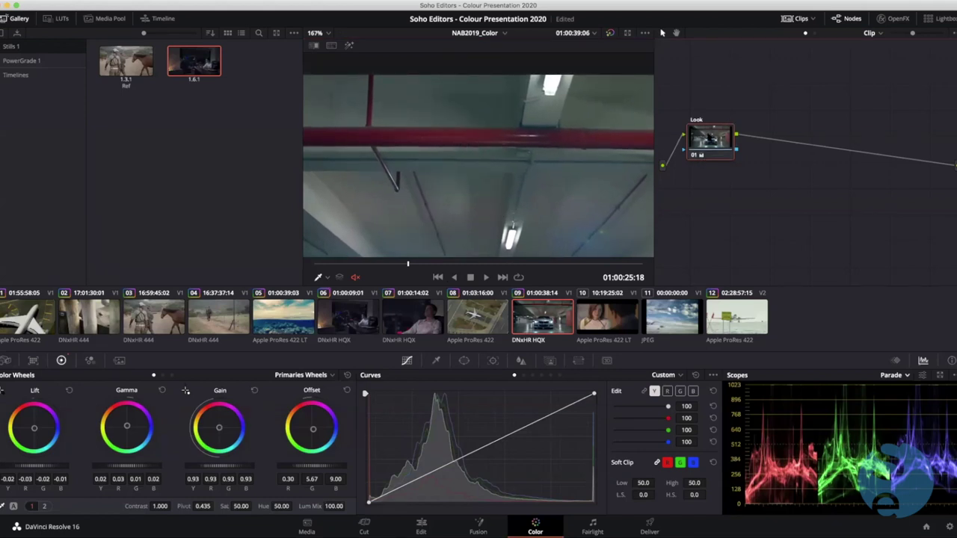
Add a serial node labelled Sec after clip 09's Look node, and park the clip on its first frame
{"action": "key", "text": "alt+s"}
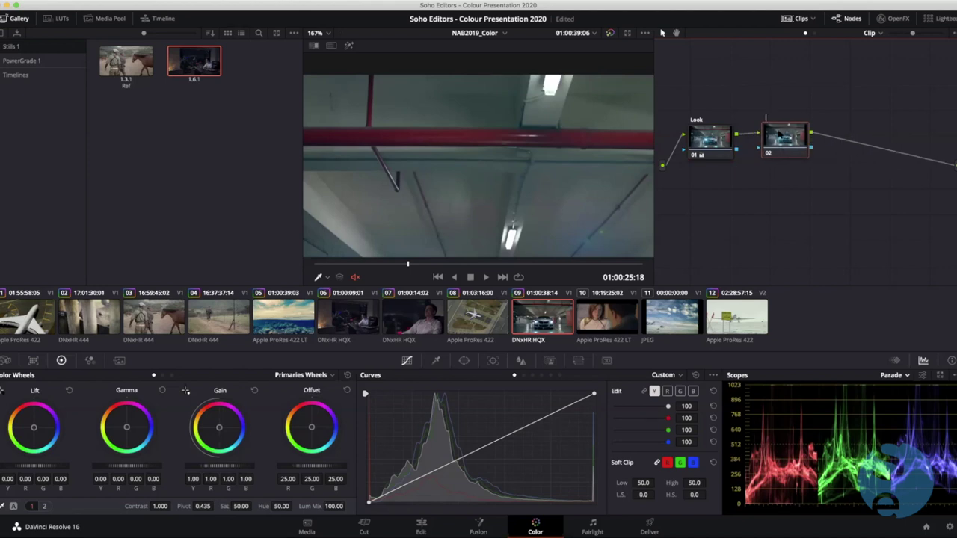
{"action": "type", "text": "Sec"}
{"action": "left_click", "coordinate": [487, 331]}
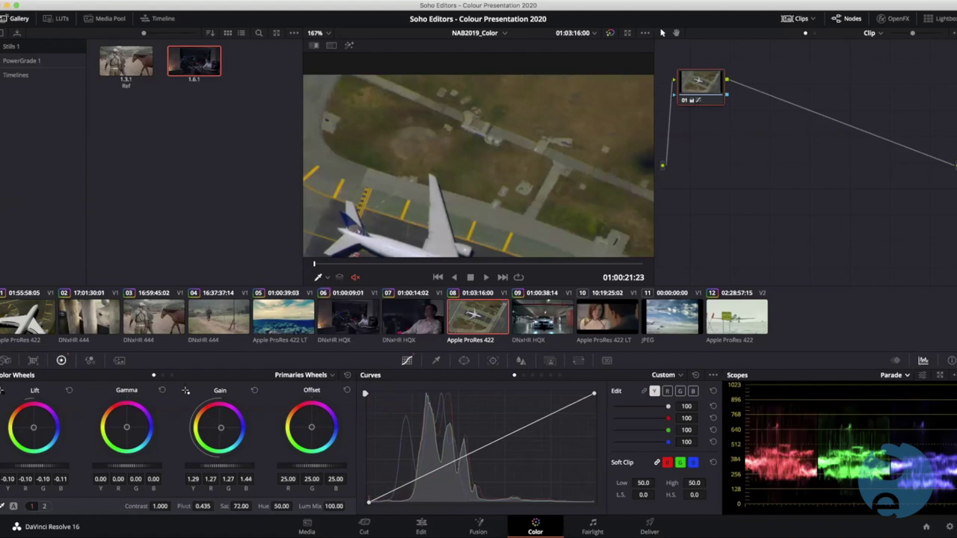
{"action": "key", "text": "Down"}
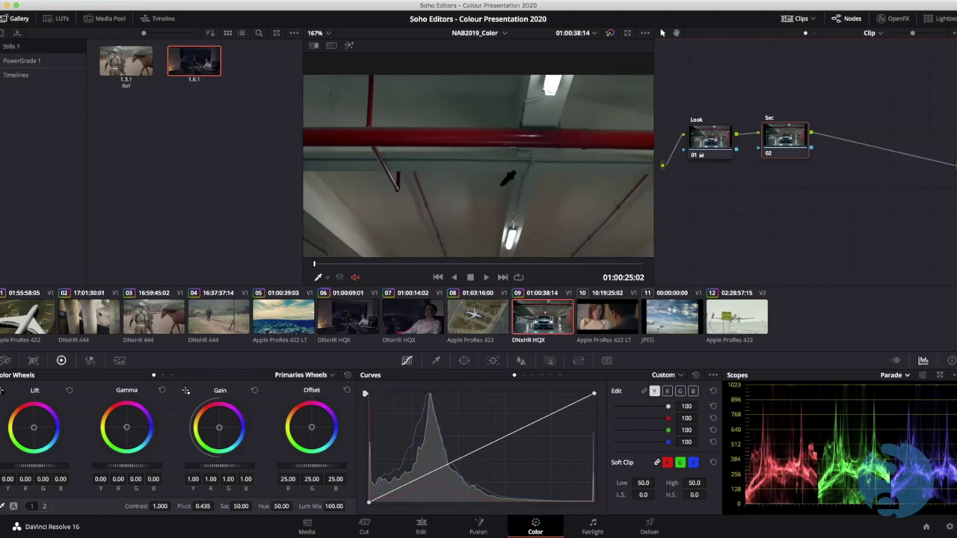
Fit the whole car park picture in a viewer widened by hiding the gallery, and show the Hue Vs Sat curve for the Sec node
{"action": "scroll", "coordinate": [505, 166], "scroll_direction": "down", "scroll_amount": 5}
{"action": "key", "text": "shift+z"}
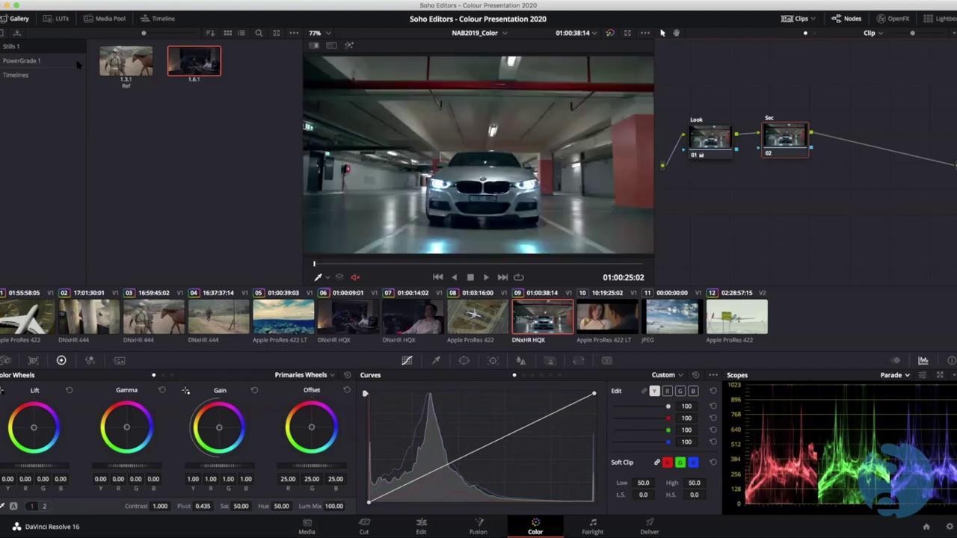
{"action": "left_click", "coordinate": [6, 18]}
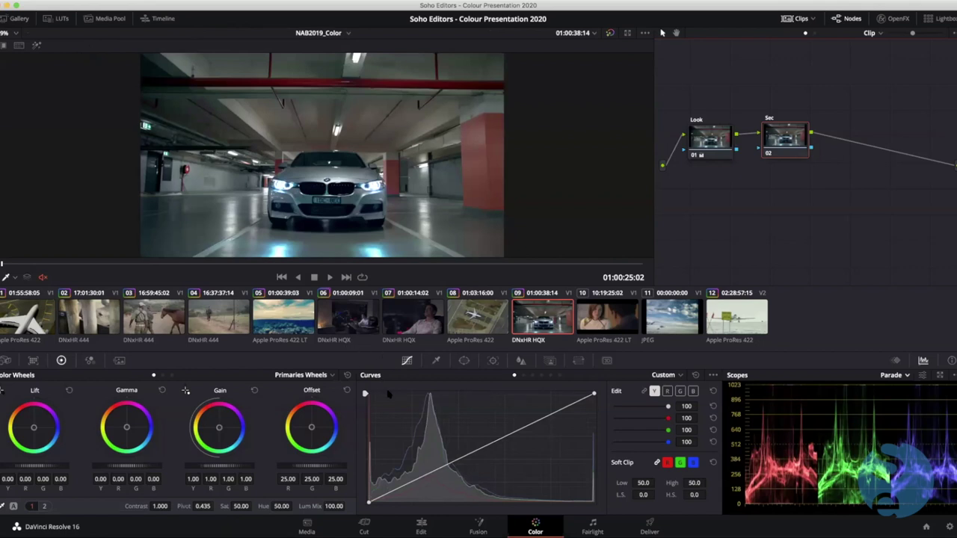
{"action": "left_click", "coordinate": [645, 391]}
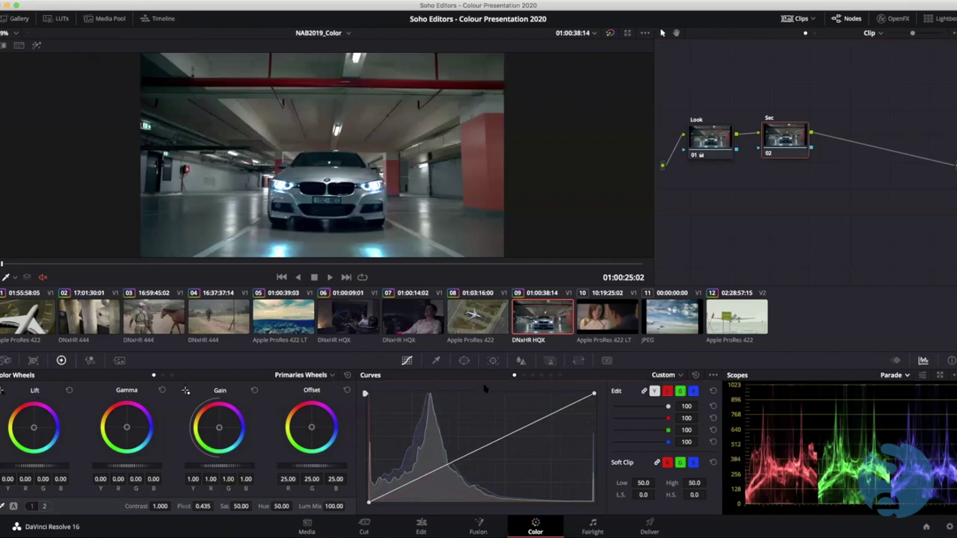
{"action": "left_click", "coordinate": [524, 376]}
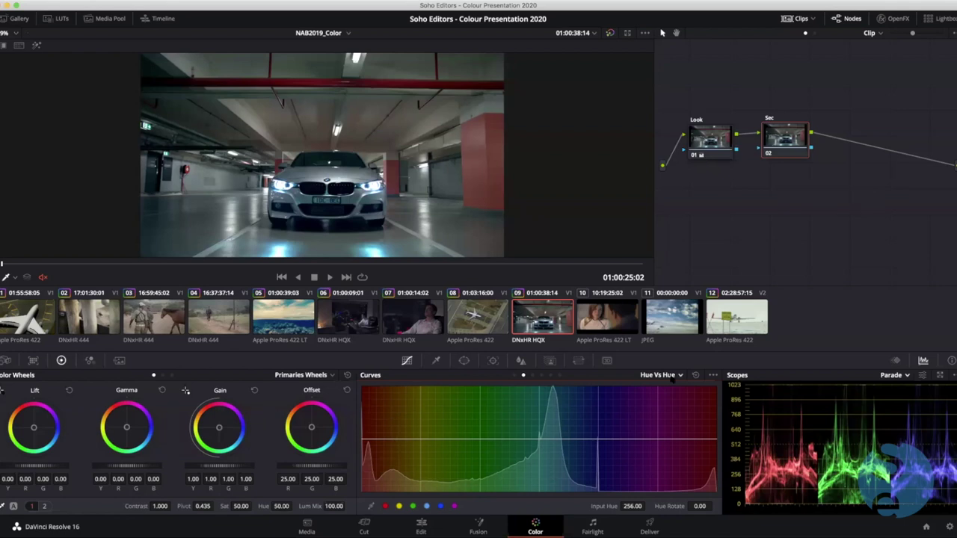
{"action": "left_click", "coordinate": [679, 376]}
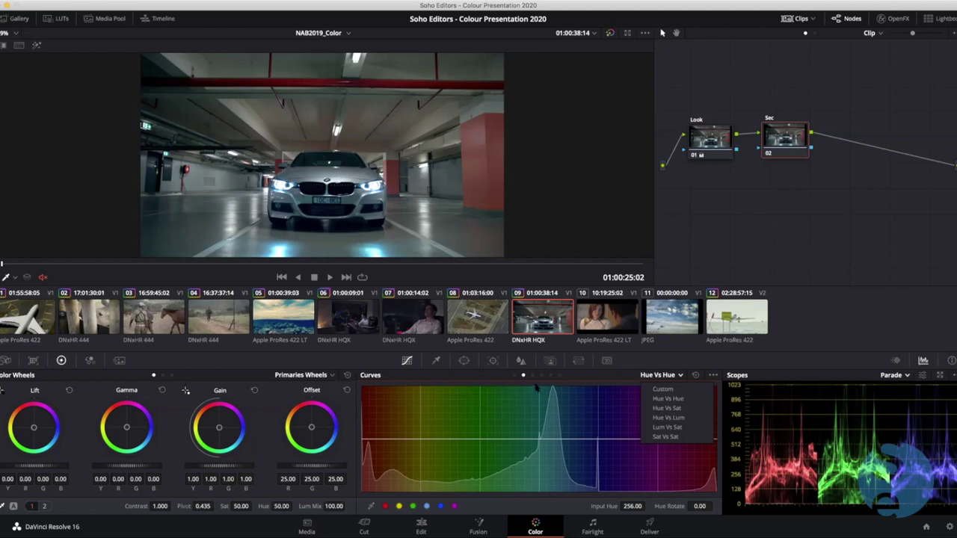
{"action": "left_click", "coordinate": [655, 408]}
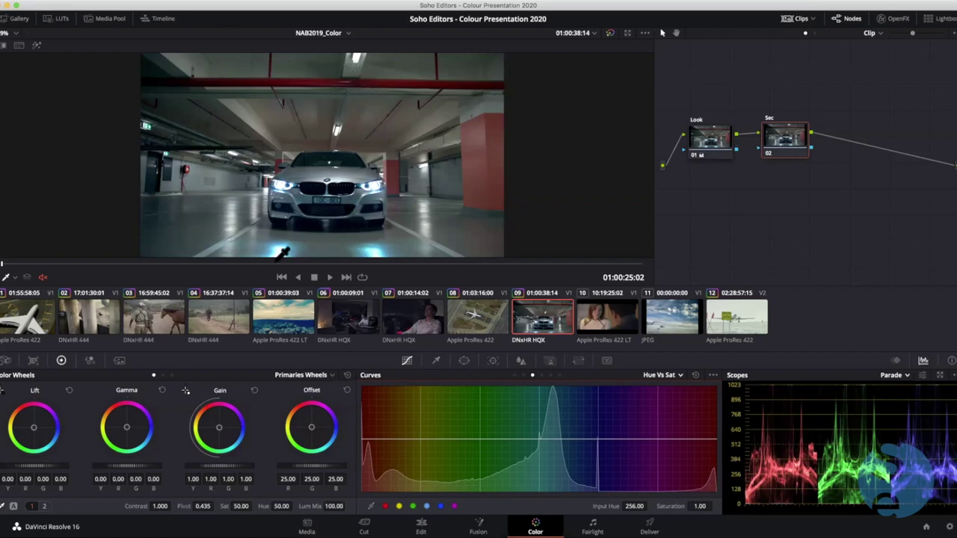
Sample the ceiling's red pipe, try Hue Vs Sat saturations of 1.81, 0.98 and 1.46, dip the green-cyan range to 0.78, and reset the curve
{"action": "scroll", "coordinate": [283, 254], "scroll_direction": "up", "scroll_amount": 6}
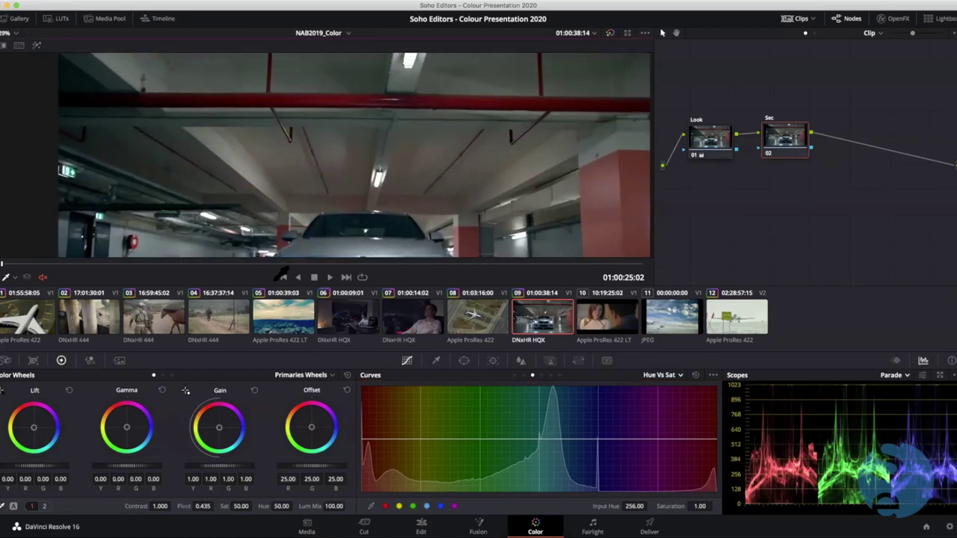
{"action": "scroll", "coordinate": [342, 135], "scroll_direction": "up", "scroll_amount": 2}
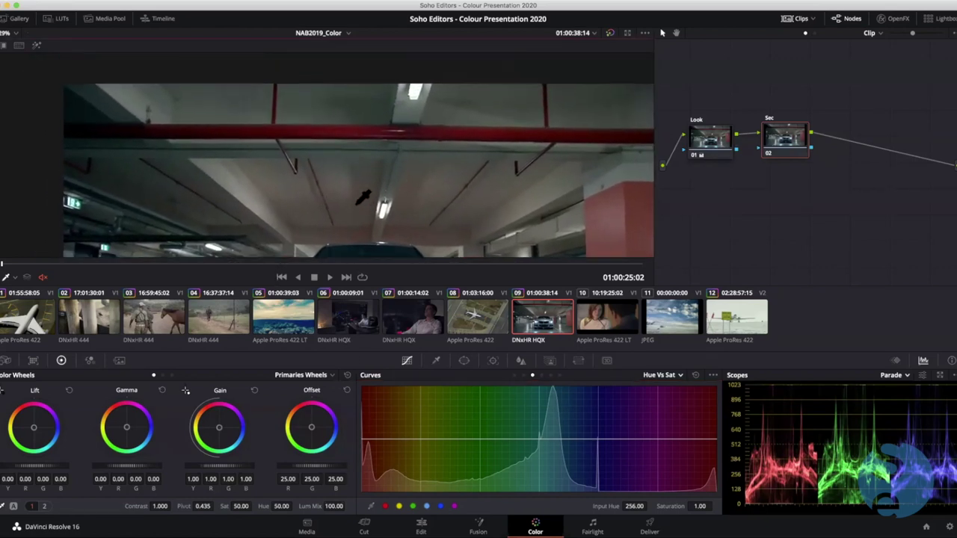
{"action": "left_click", "coordinate": [341, 132]}
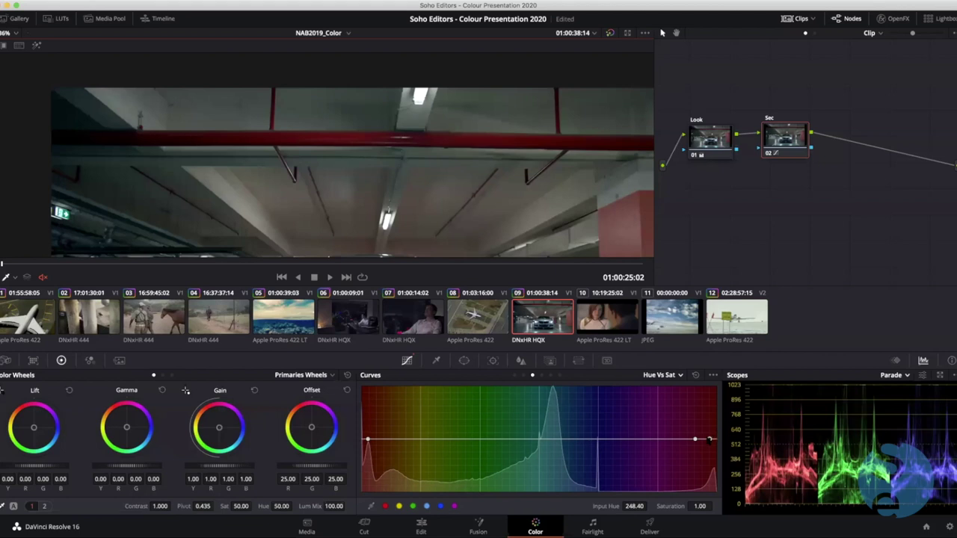
{"action": "left_click_drag", "start_coordinate": [709, 440], "coordinate": [709, 397]}
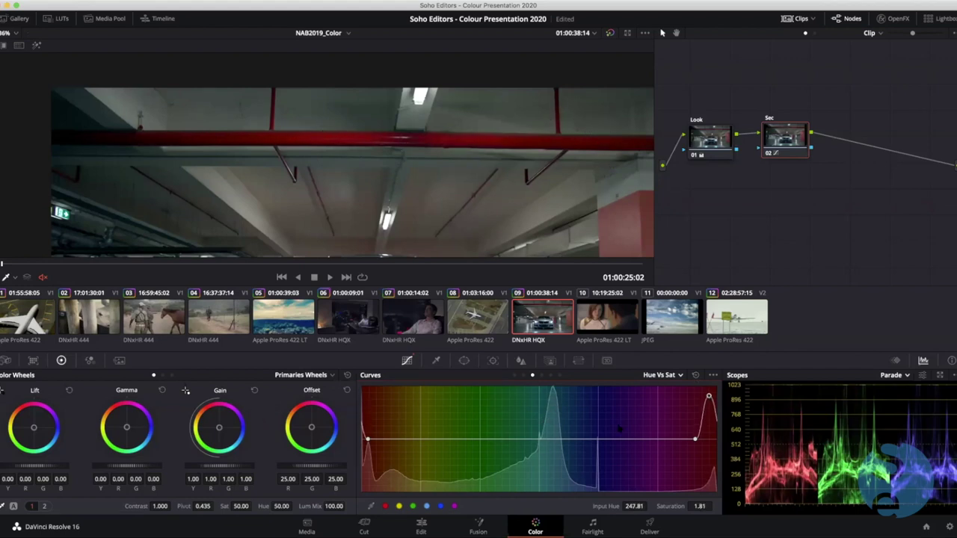
{"action": "left_click_drag", "start_coordinate": [709, 397], "coordinate": [712, 440]}
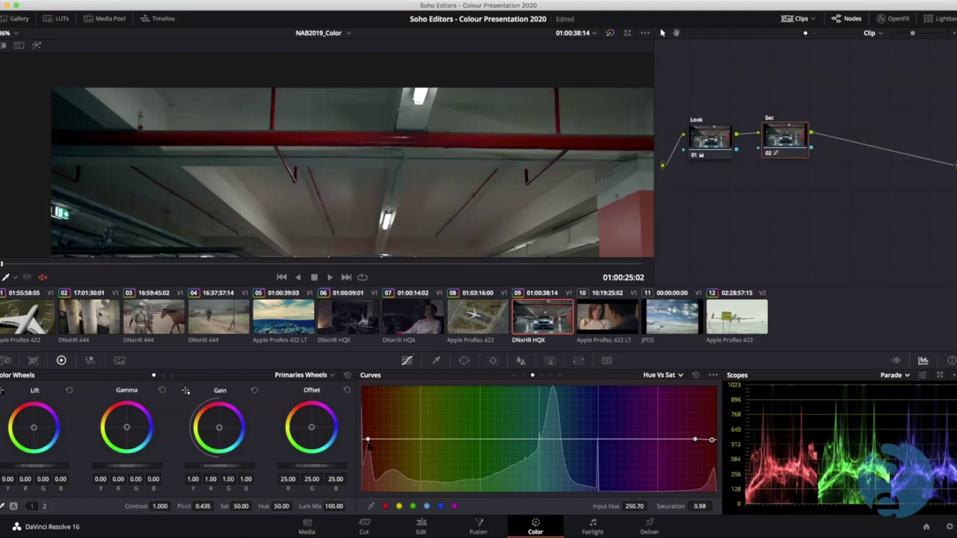
{"action": "left_click_drag", "start_coordinate": [711, 439], "coordinate": [710, 416]}
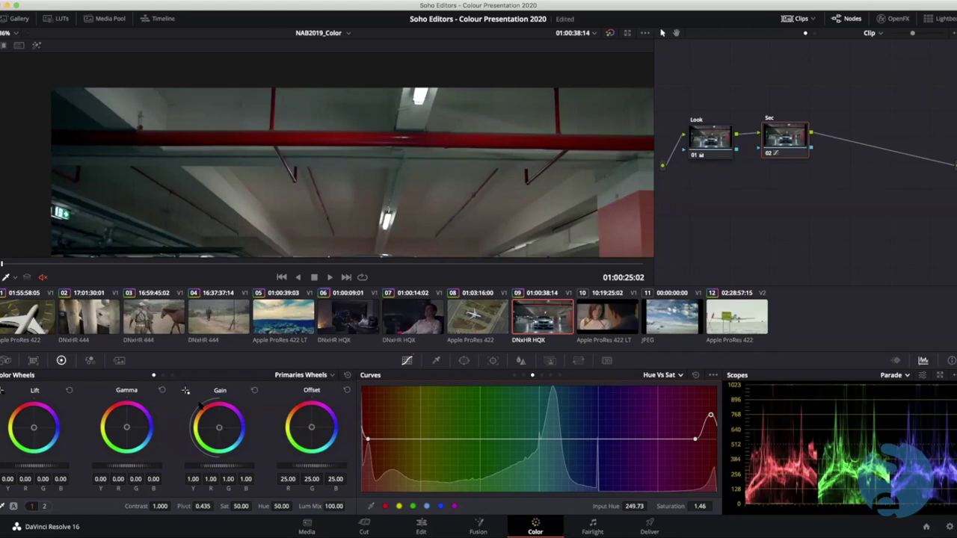
{"action": "mouse_move", "coordinate": [501, 441]}
{"action": "left_mouse_down"}
{"action": "mouse_move", "coordinate": [500, 422]}
{"action": "mouse_move", "coordinate": [507, 458]}
{"action": "left_mouse_up"}
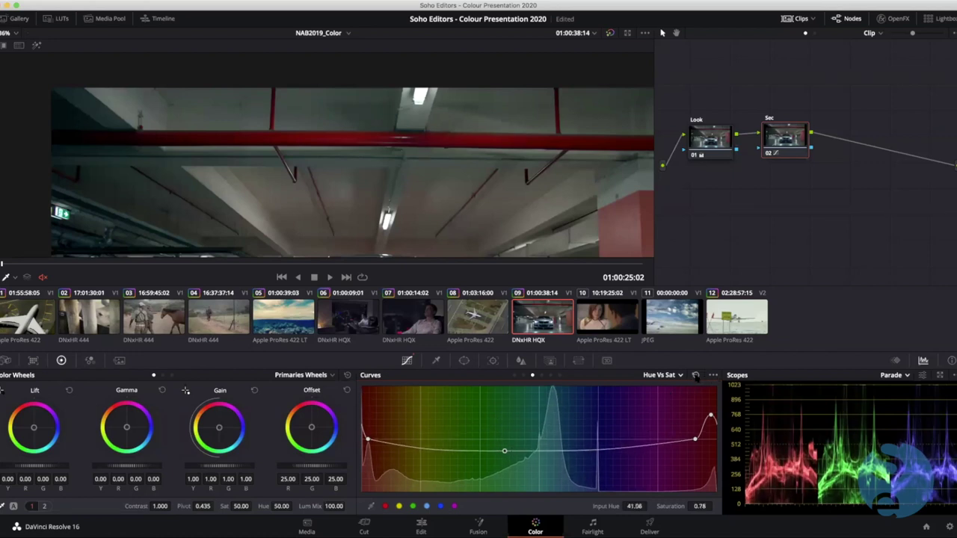
{"action": "left_click", "coordinate": [696, 376]}
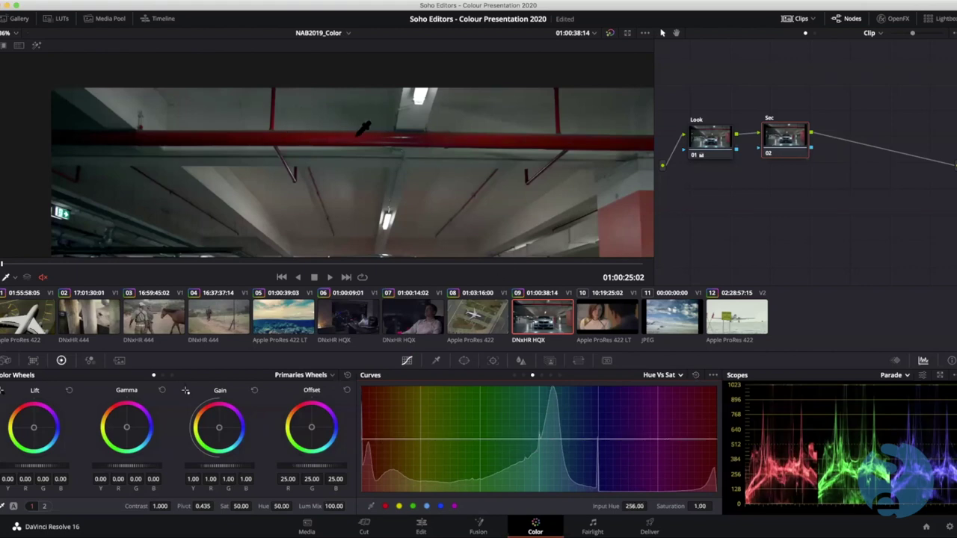
Add the preset red range to the Hue Vs Sat curve and raise the reds' saturation to 1.32
{"action": "left_click", "coordinate": [386, 505]}
{"action": "mouse_move", "coordinate": [362, 438]}
{"action": "left_mouse_down"}
{"action": "mouse_move", "coordinate": [363, 406]}
{"action": "mouse_move", "coordinate": [364, 469]}
{"action": "mouse_move", "coordinate": [361, 408]}
{"action": "mouse_move", "coordinate": [363, 453]}
{"action": "mouse_move", "coordinate": [361, 423]}
{"action": "left_mouse_up"}
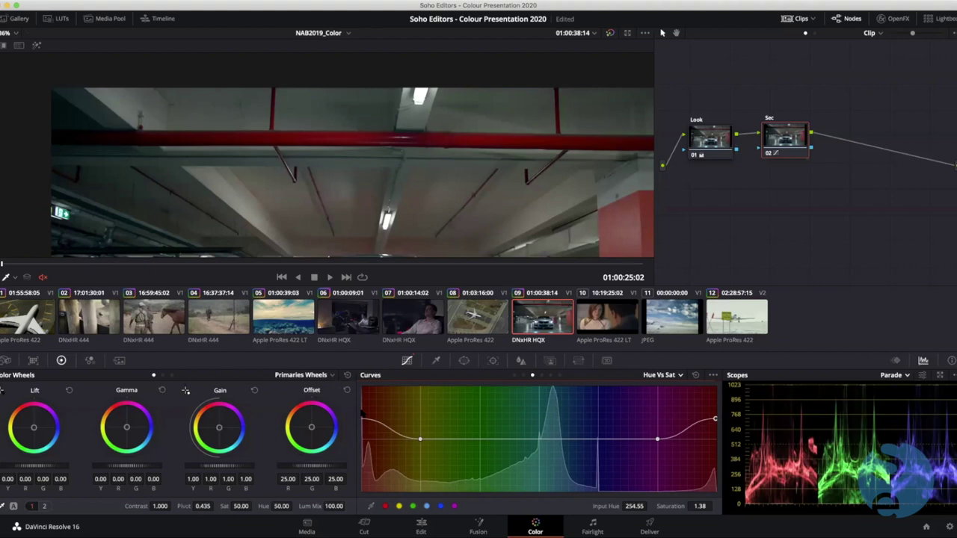
{"action": "key", "text": "shift+z"}
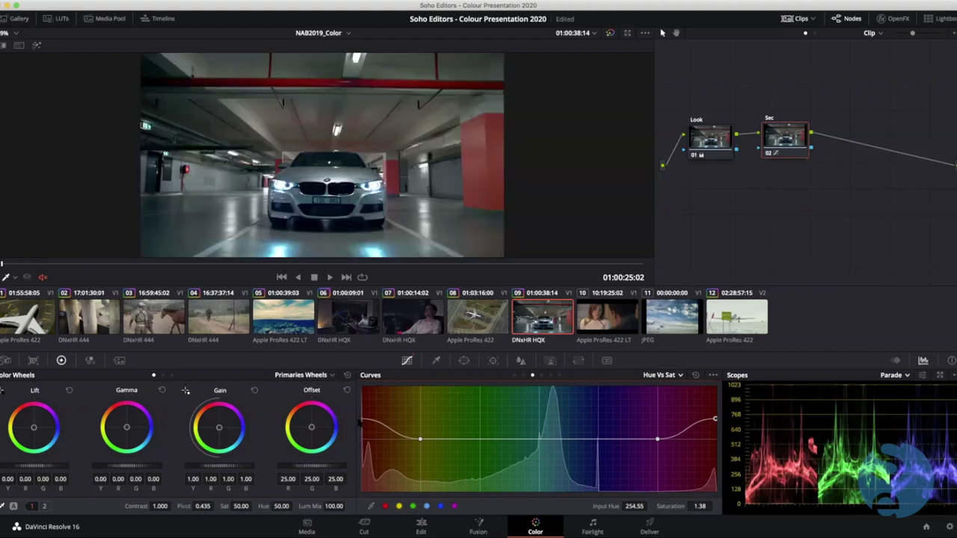
{"action": "mouse_move", "coordinate": [715, 419]}
{"action": "left_mouse_down"}
{"action": "mouse_move", "coordinate": [719, 449]}
{"action": "mouse_move", "coordinate": [723, 418]}
{"action": "left_mouse_up"}
{"action": "mouse_move", "coordinate": [367, 417]}
{"action": "left_mouse_down"}
{"action": "mouse_move", "coordinate": [365, 449]}
{"action": "mouse_move", "coordinate": [365, 422]}
{"action": "left_mouse_up"}
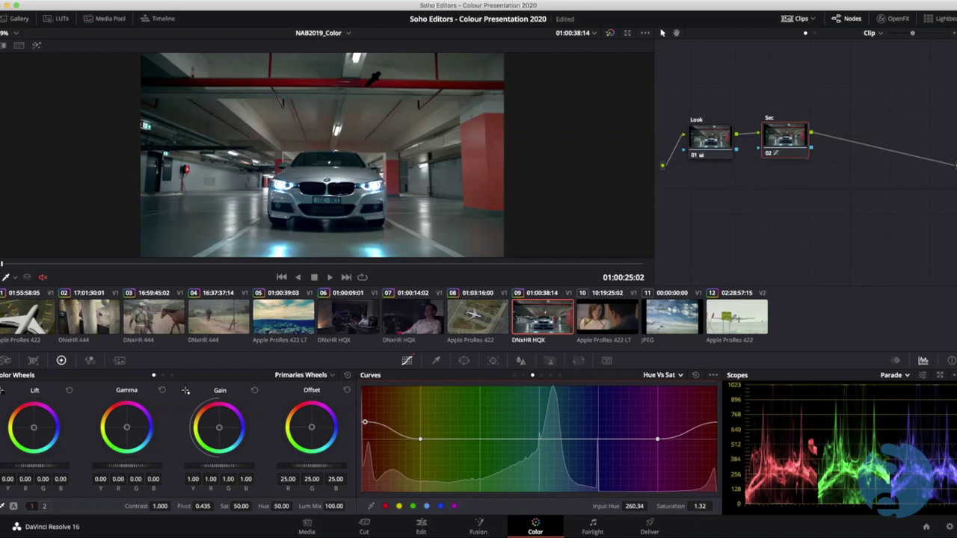
Add the preset red range to the Hue Vs Lum curve and lower the reds' luminance gain to 0.27
{"action": "left_click", "coordinate": [663, 375]}
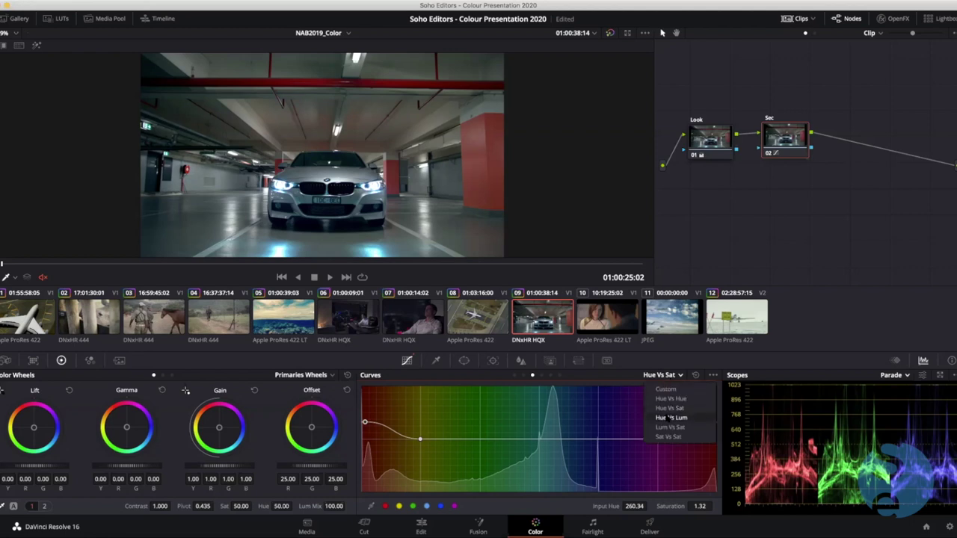
{"action": "left_click", "coordinate": [664, 419]}
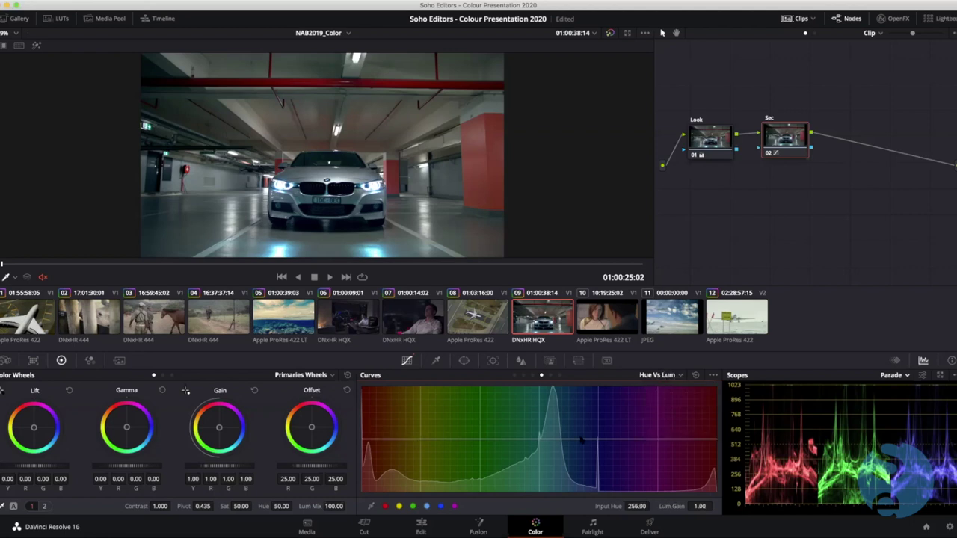
{"action": "left_click", "coordinate": [384, 507]}
{"action": "left_click_drag", "start_coordinate": [364, 440], "coordinate": [363, 477]}
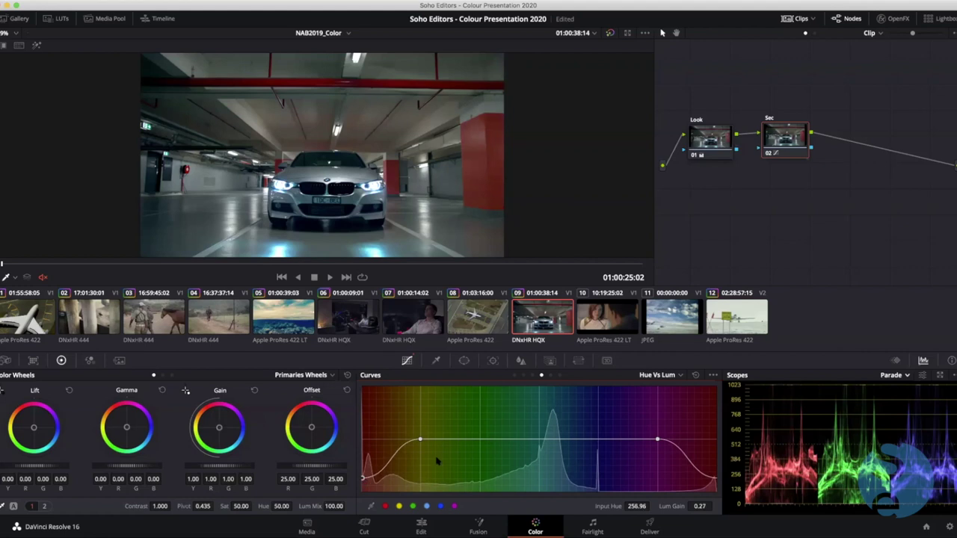
At 01:00:39:11, lower the Hue Vs Sat curve's yellow point to 0.43 and magenta point to 0.44 to desaturate everything except the reds
{"action": "left_click", "coordinate": [653, 378]}
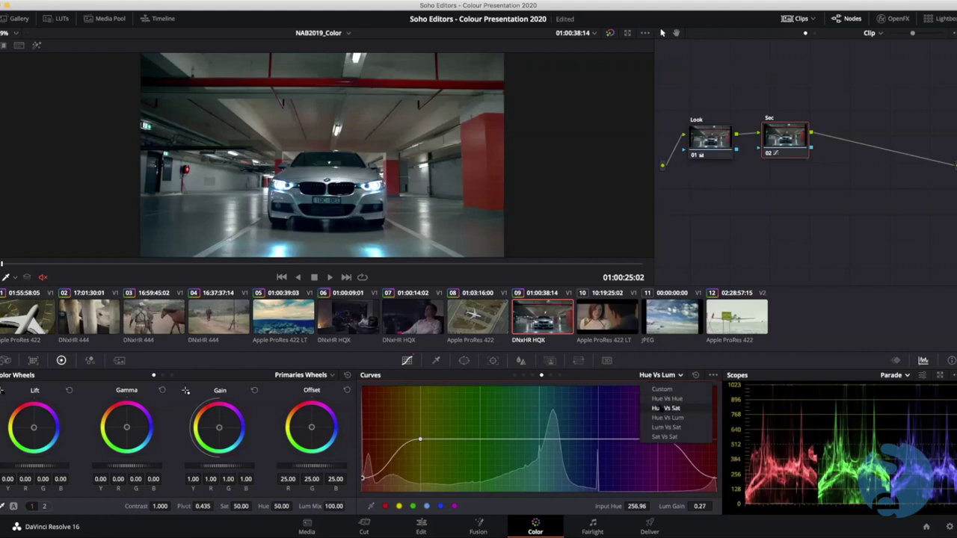
{"action": "left_click", "coordinate": [658, 408]}
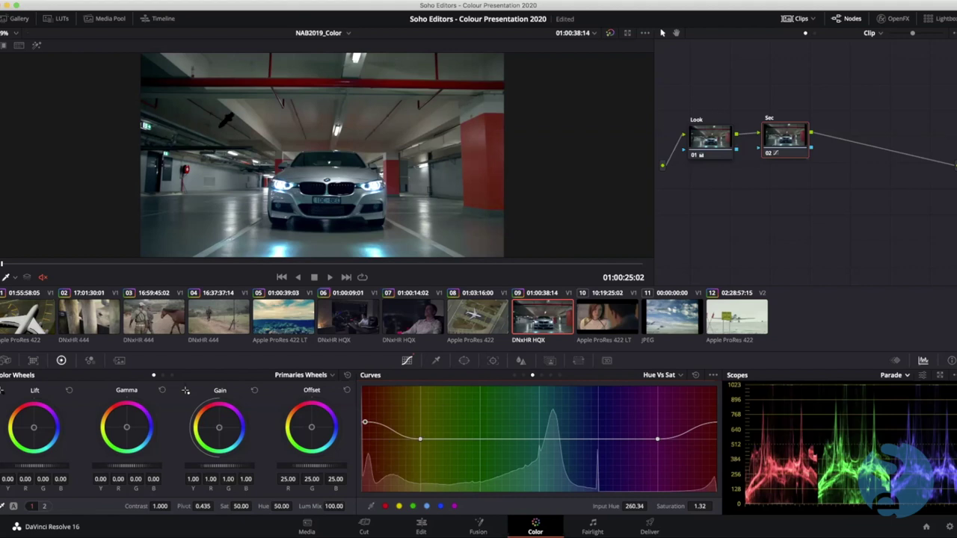
{"action": "left_click_drag", "start_coordinate": [137, 271], "coordinate": [241, 265]}
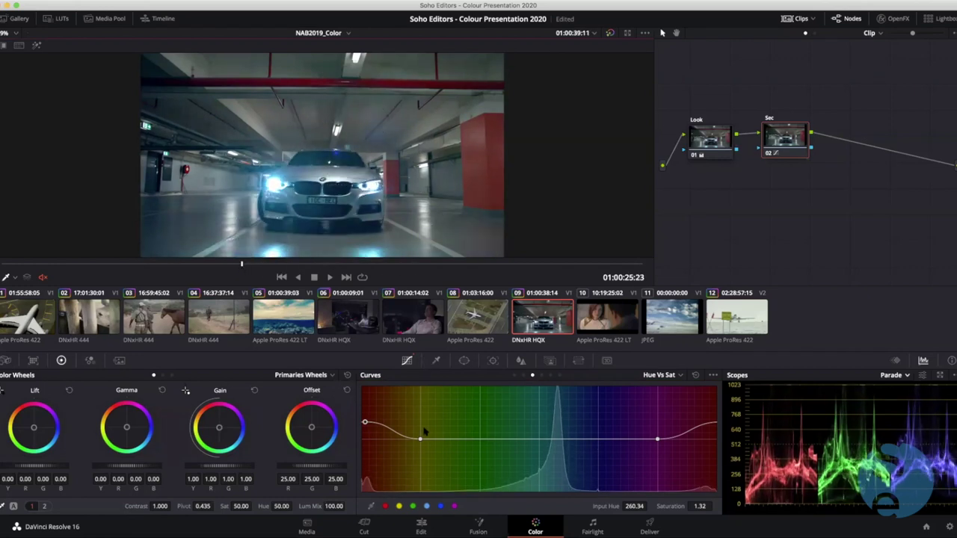
{"action": "left_click_drag", "start_coordinate": [420, 441], "coordinate": [420, 470]}
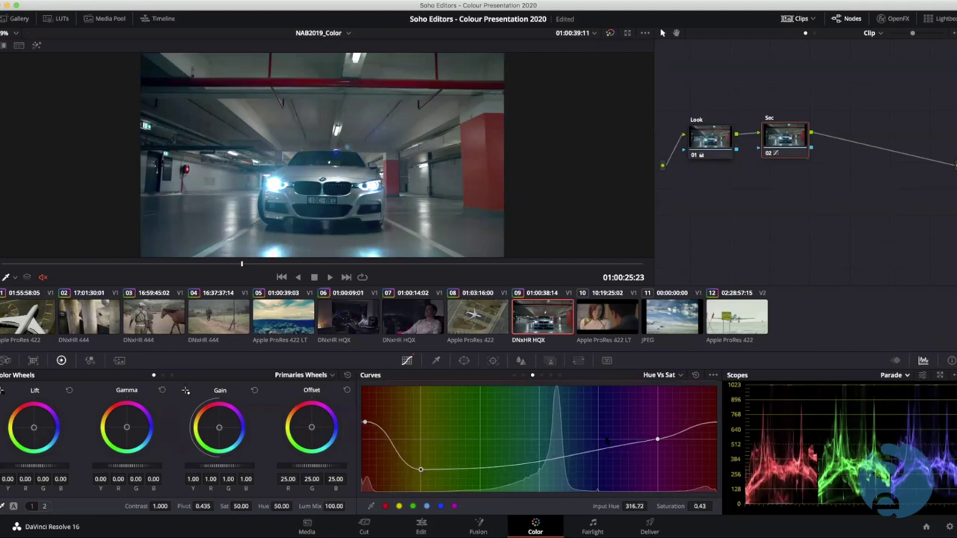
{"action": "left_click_drag", "start_coordinate": [658, 441], "coordinate": [656, 469]}
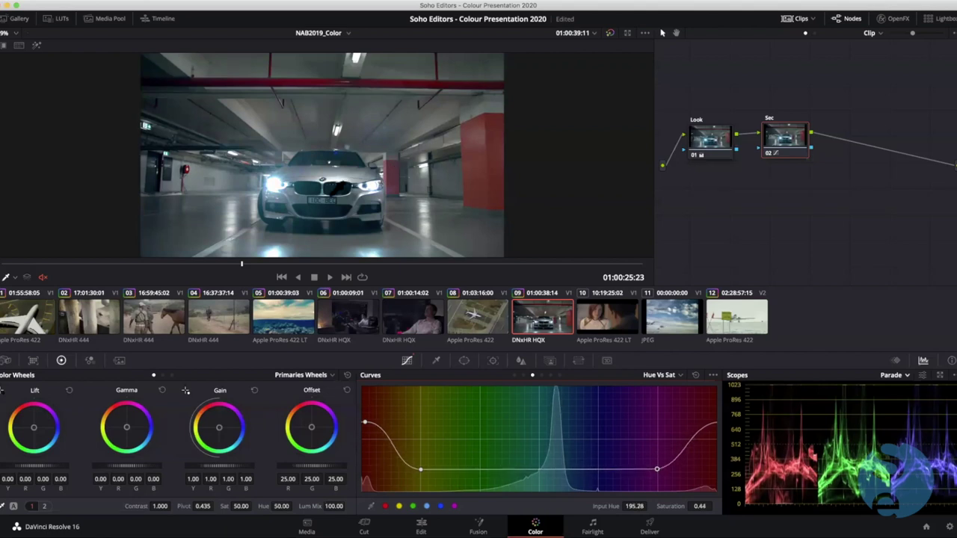
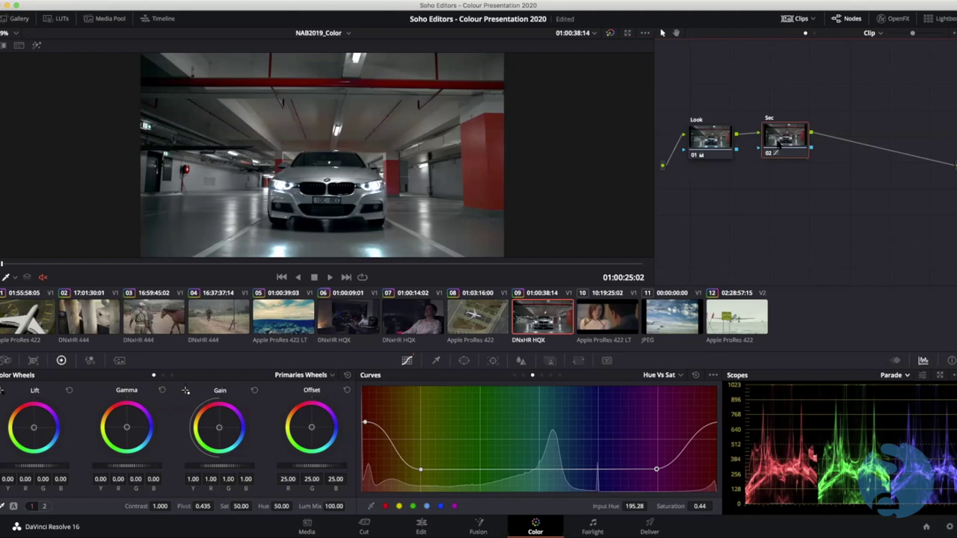
Browse the OpenFX effects library and add a serial node after the Sec node
{"action": "left_click", "coordinate": [897, 19]}
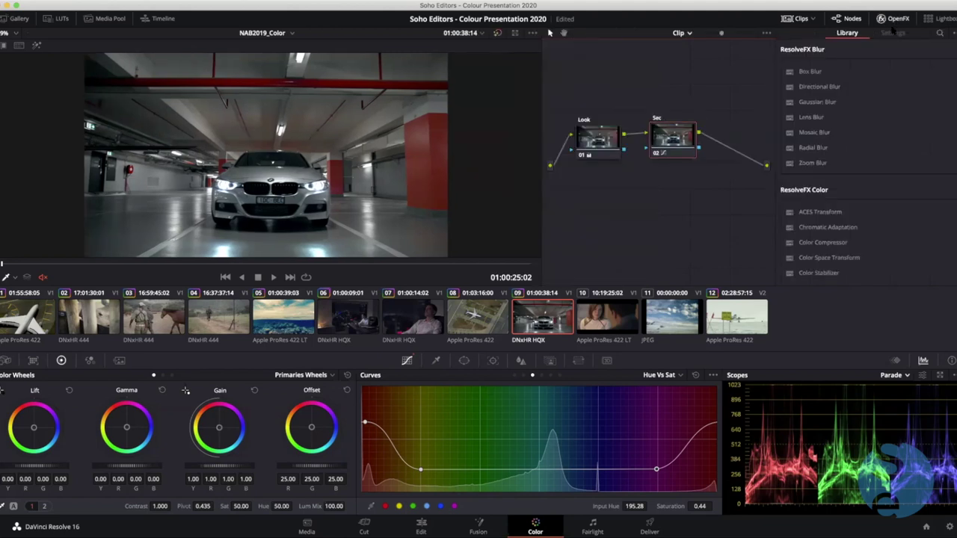
{"action": "scroll", "coordinate": [888, 127], "scroll_direction": "down", "scroll_amount": 15}
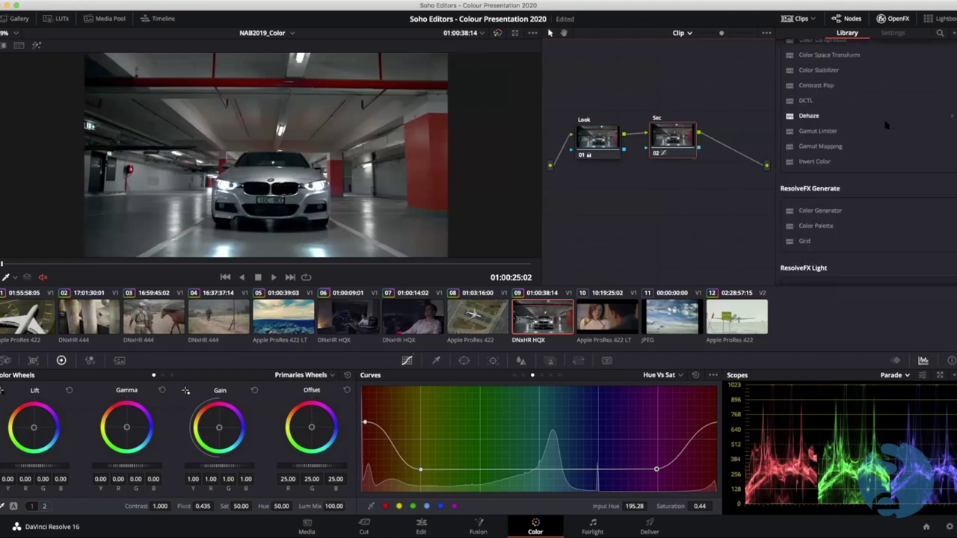
{"action": "scroll", "coordinate": [888, 127], "scroll_direction": "up", "scroll_amount": 15}
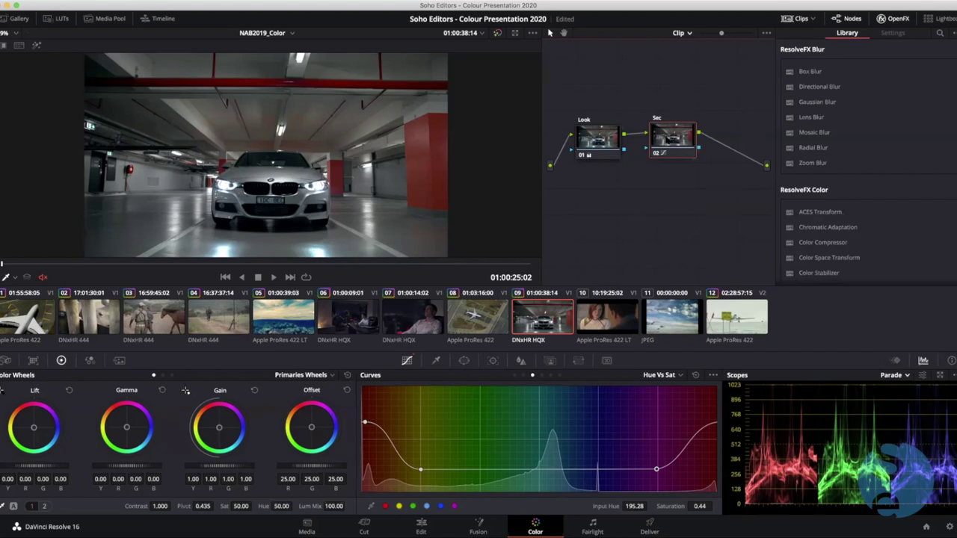
{"action": "key", "text": "alt+s"}
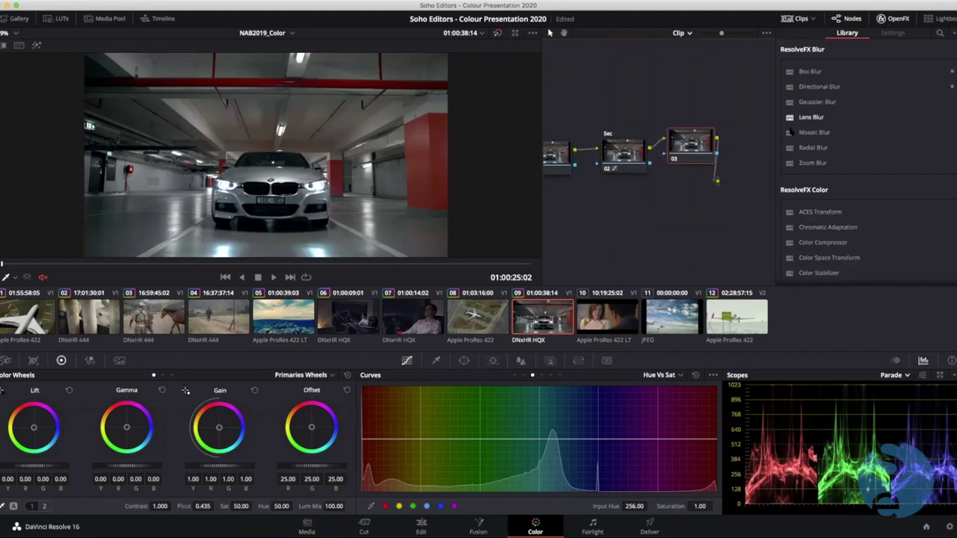
Search the OpenFX library for "dif" and apply the Aperture Diffraction effect to node 03
{"action": "left_click", "coordinate": [939, 33]}
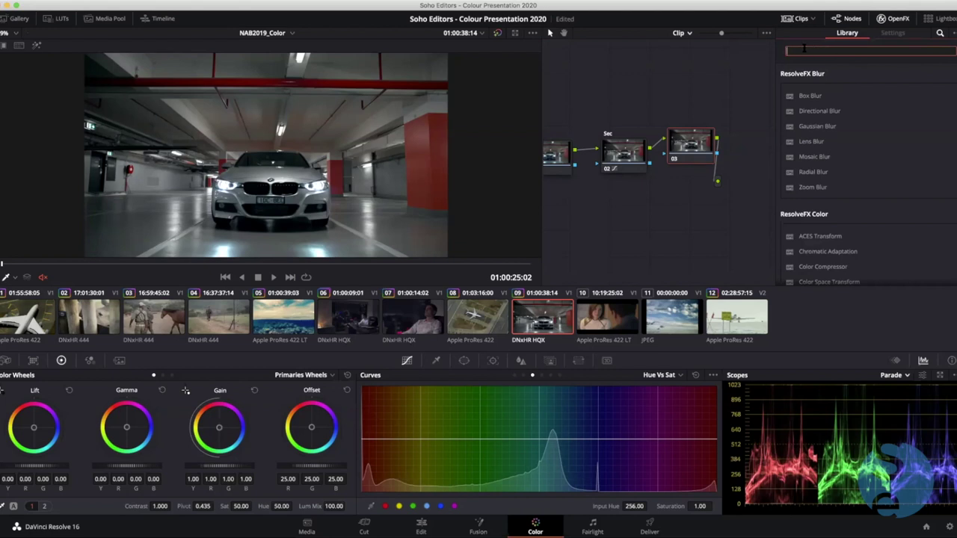
{"action": "left_click_drag", "start_coordinate": [145, 267], "coordinate": [236, 267]}
{"action": "left_click", "coordinate": [839, 49]}
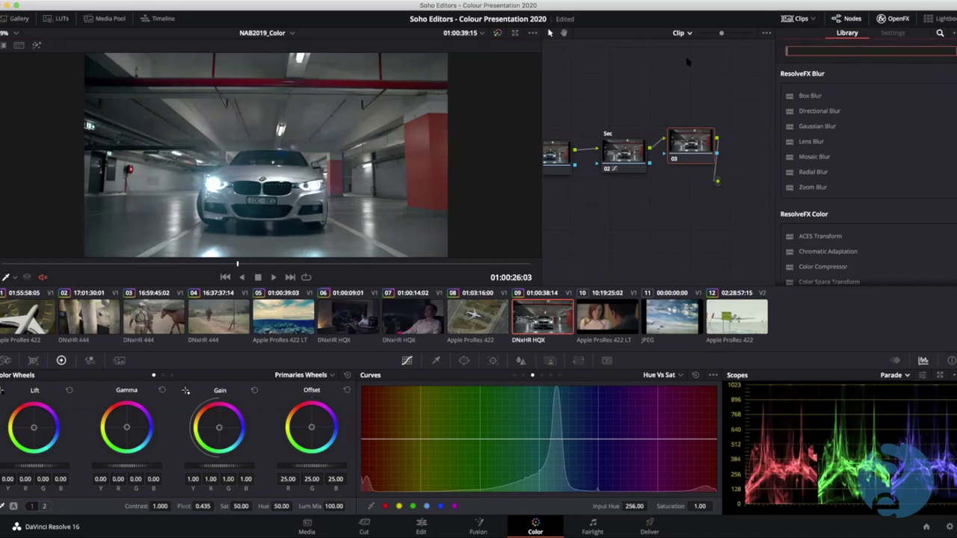
{"action": "type", "text": "dif"}
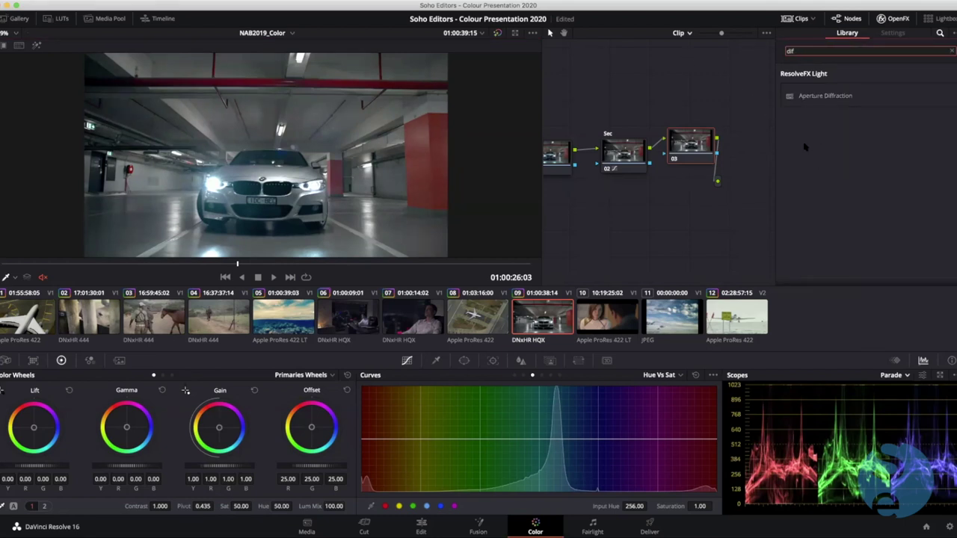
{"action": "left_click_drag", "start_coordinate": [790, 96], "coordinate": [689, 149]}
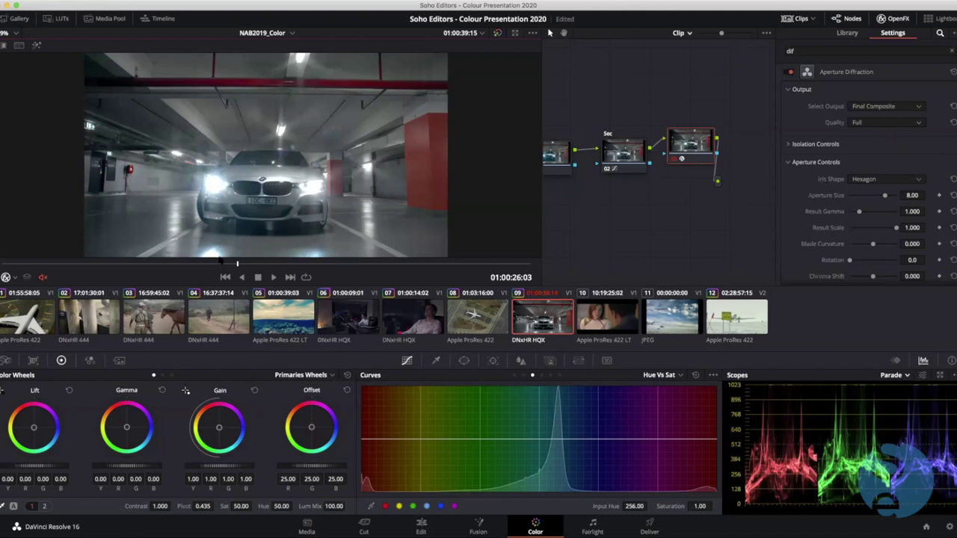
At 01:00:39:11, expand the effect's isolation controls and sample the red pillar in the image as the Color Filter
{"action": "left_click_drag", "start_coordinate": [326, 266], "coordinate": [200, 264]}
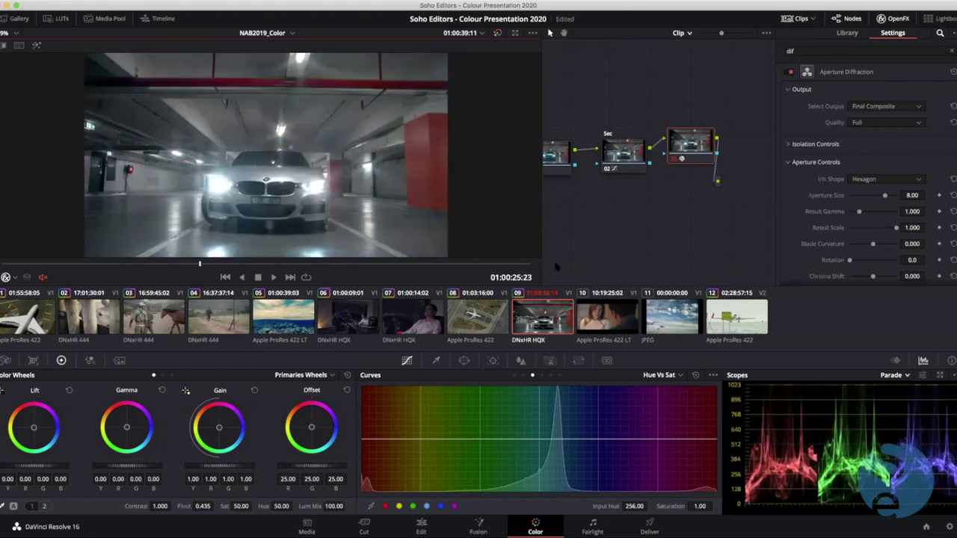
{"action": "left_click", "coordinate": [819, 144]}
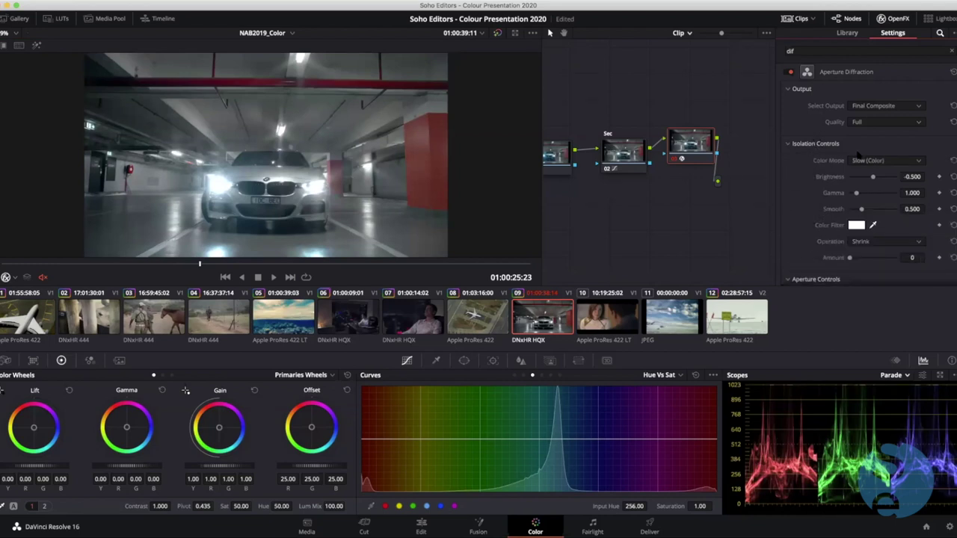
{"action": "left_click", "coordinate": [873, 224]}
{"action": "left_click", "coordinate": [423, 140]}
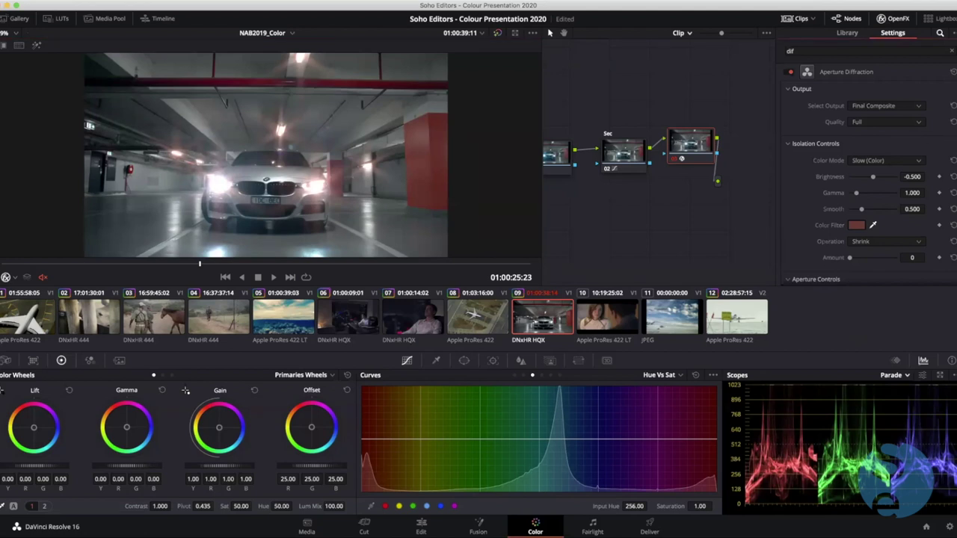
Keyframe the effect's Rotation at the clip's first frame and set it to 50.2 on the last frame
{"action": "scroll", "coordinate": [868, 184], "scroll_direction": "down", "scroll_amount": 5}
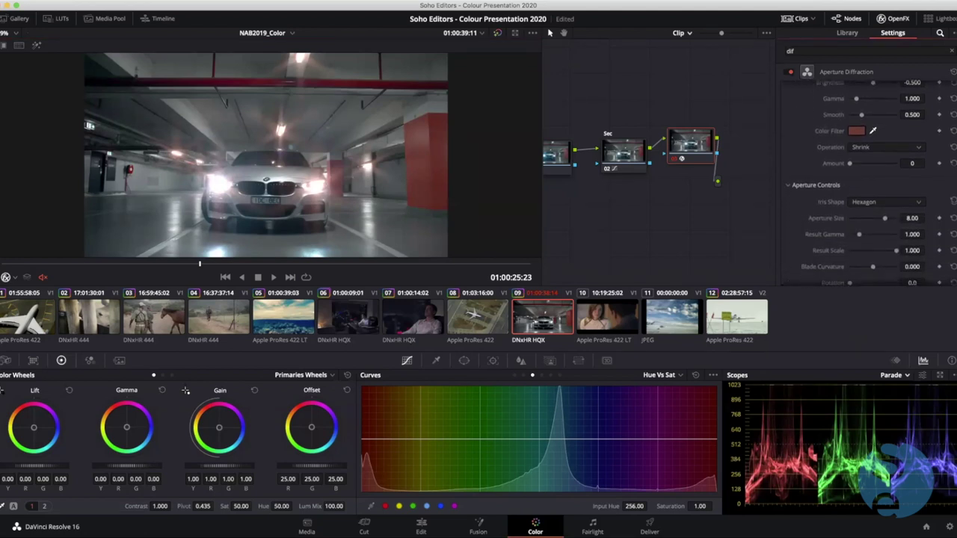
{"action": "scroll", "coordinate": [867, 183], "scroll_direction": "down", "scroll_amount": 1}
{"action": "scroll", "coordinate": [889, 224], "scroll_direction": "down", "scroll_amount": 3}
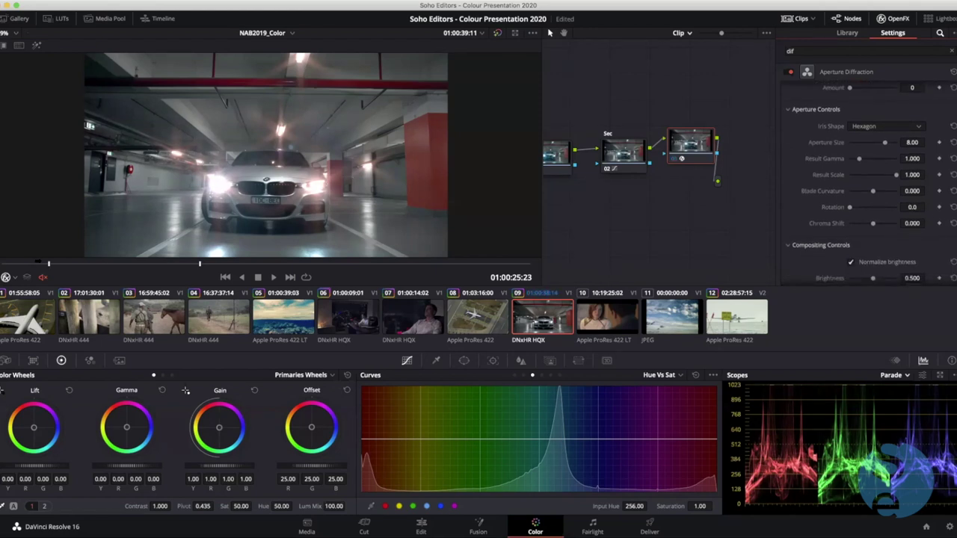
{"action": "left_click_drag", "start_coordinate": [38, 261], "coordinate": [1, 263]}
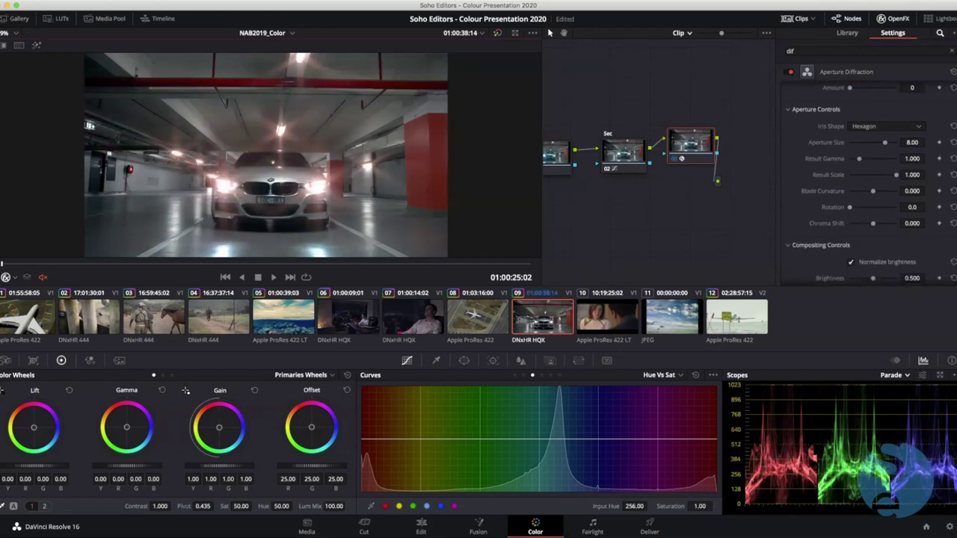
{"action": "left_click", "coordinate": [939, 207]}
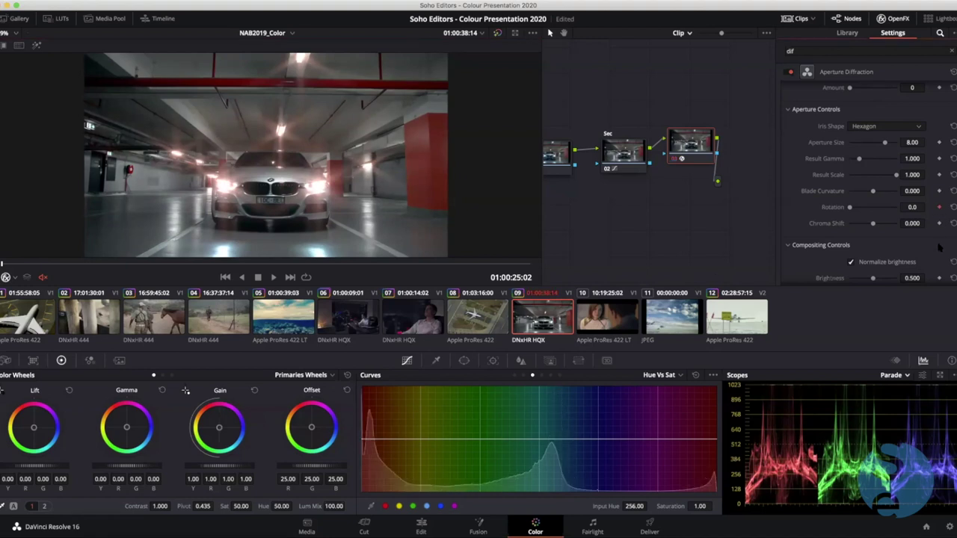
{"action": "left_click_drag", "start_coordinate": [45, 264], "coordinate": [569, 269]}
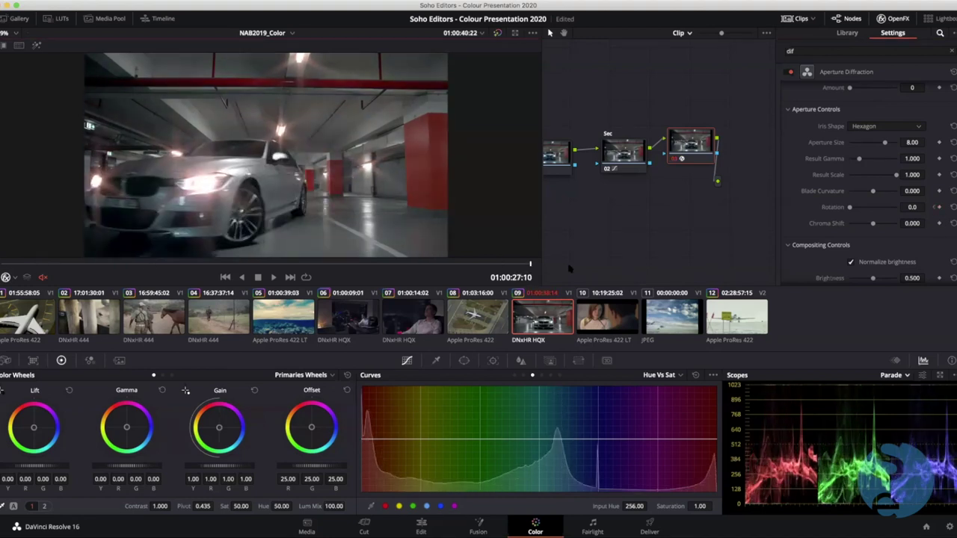
{"action": "left_click_drag", "start_coordinate": [850, 209], "coordinate": [868, 211]}
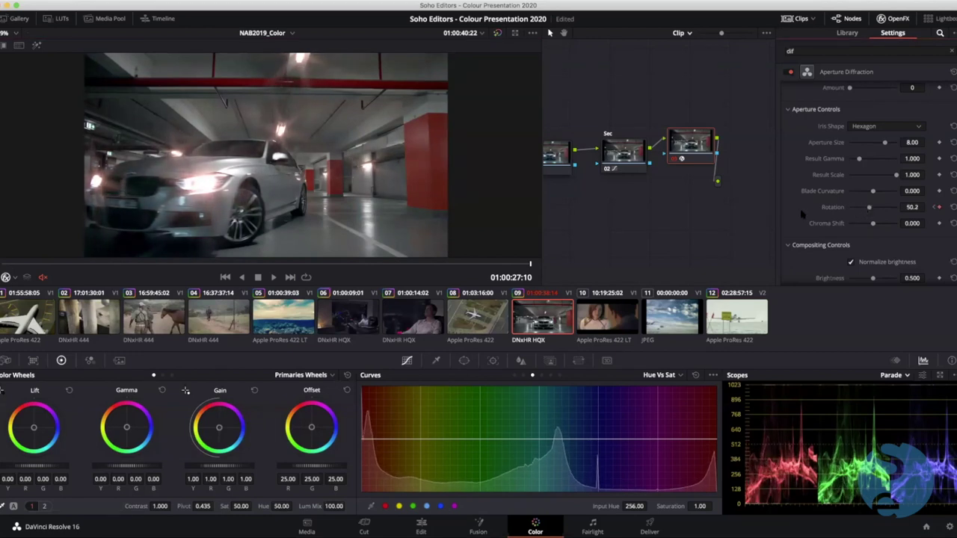
Play back the animated diffraction on clip 09 and compare the shot with its grade bypassed
{"action": "key", "text": "space"}
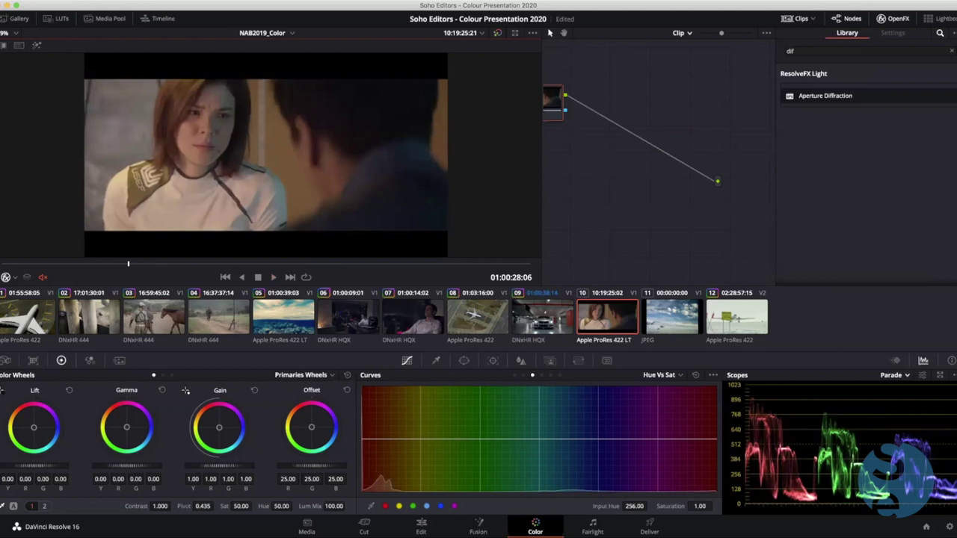
{"action": "left_click", "coordinate": [528, 309]}
{"action": "key", "text": "space"}
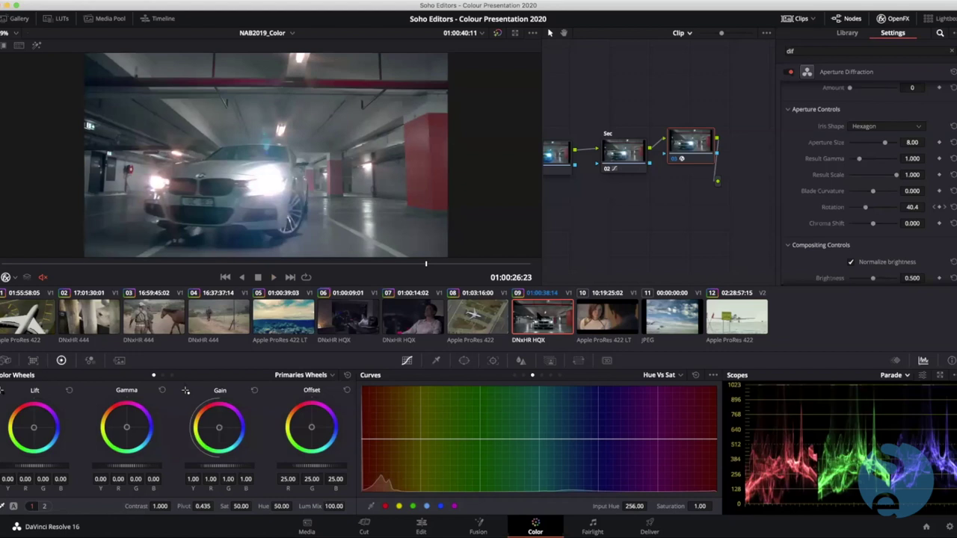
{"action": "key", "text": "alt+d"}
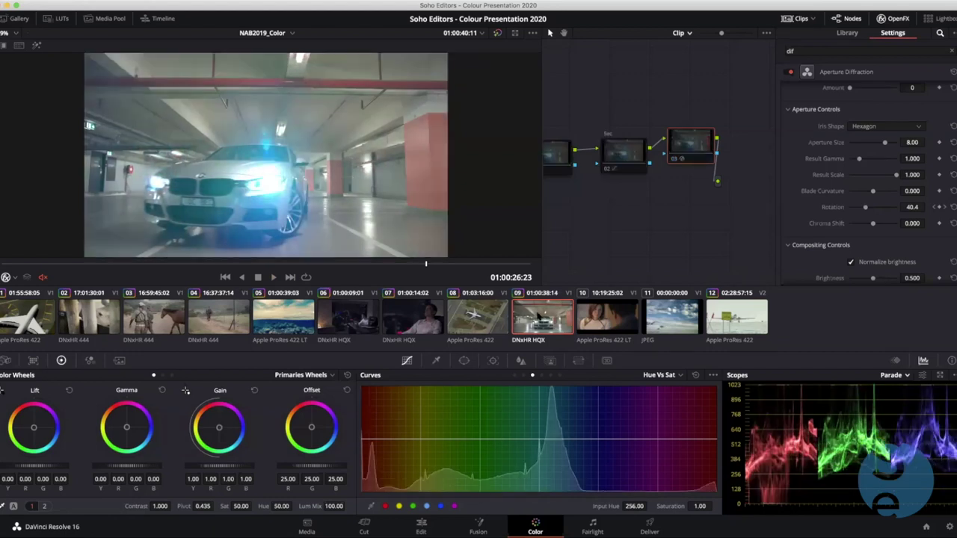
{"action": "key", "text": "alt+d"}
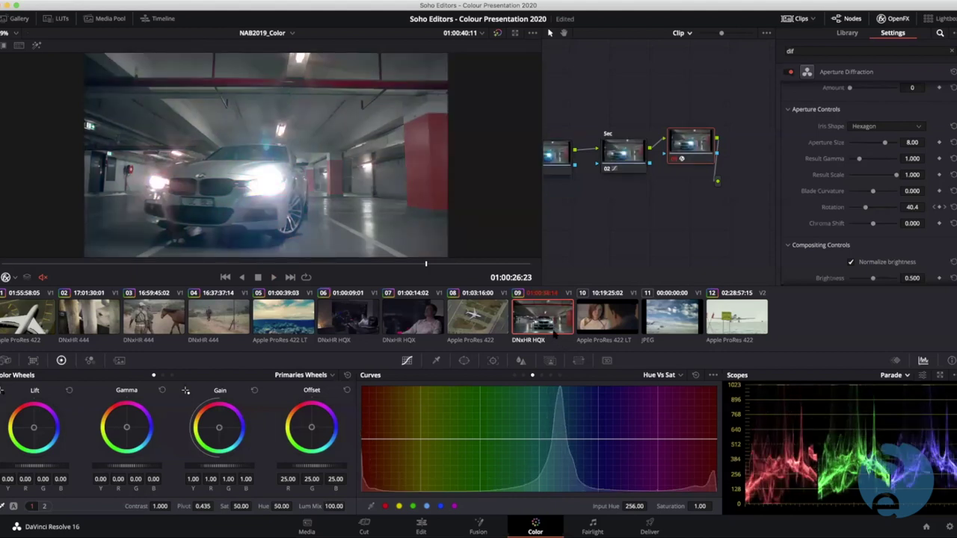
Switch to clip 10, enlarge the viewer image, hide the OpenFX library and move node 01 further into the node graph
{"action": "left_click", "coordinate": [617, 320]}
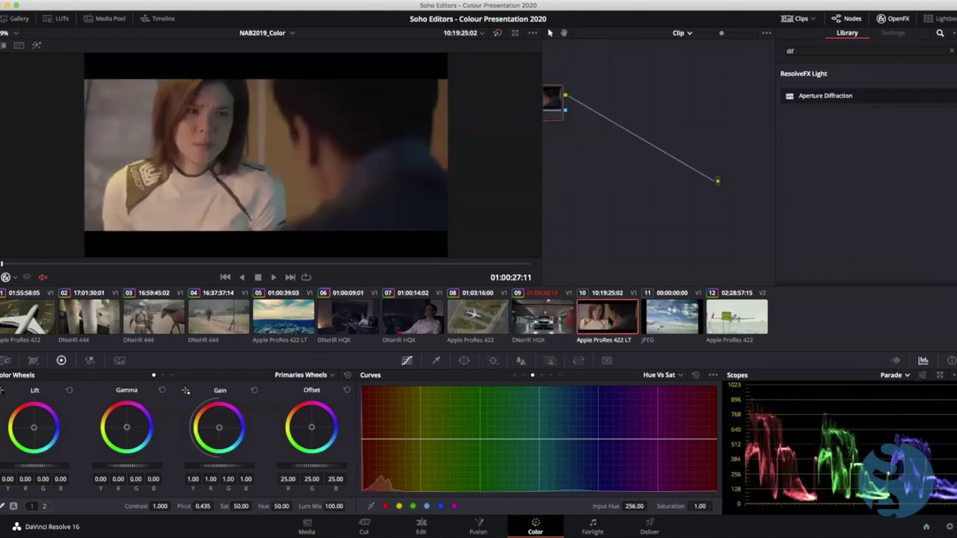
{"action": "scroll", "coordinate": [306, 175], "scroll_direction": "up", "scroll_amount": 4}
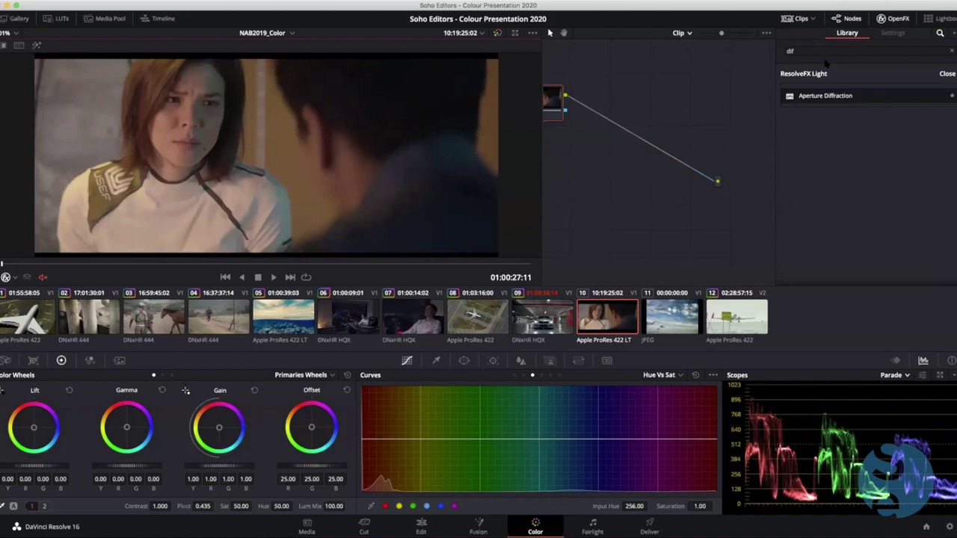
{"action": "left_click", "coordinate": [898, 18]}
{"action": "left_click_drag", "start_coordinate": [643, 205], "coordinate": [625, 255]}
{"action": "mouse_move", "coordinate": [13, 265]}
{"action": "left_mouse_down"}
{"action": "mouse_move", "coordinate": [444, 265]}
{"action": "mouse_move", "coordinate": [2, 265]}
{"action": "left_mouse_up"}
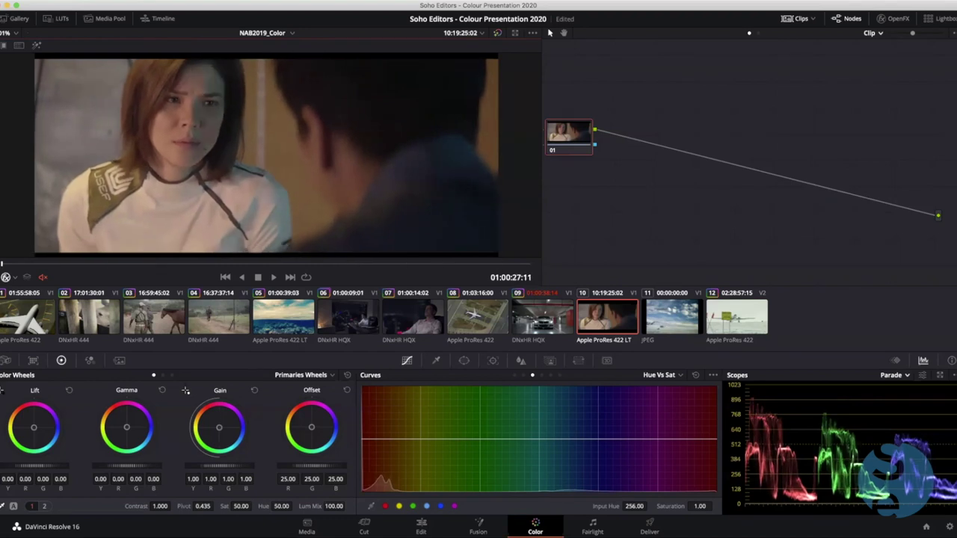
{"action": "left_click_drag", "start_coordinate": [577, 144], "coordinate": [654, 176]}
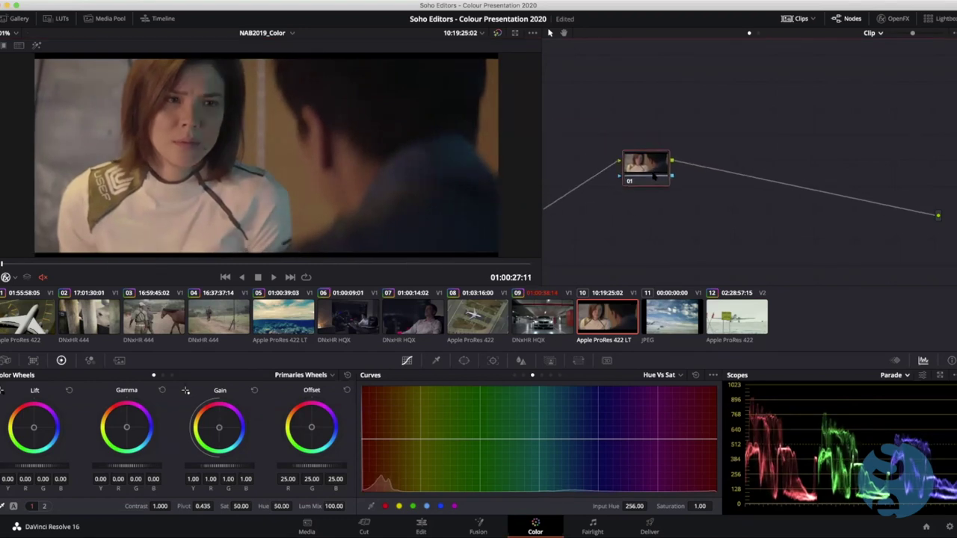
{"action": "left_click_drag", "start_coordinate": [647, 221], "coordinate": [649, 222]}
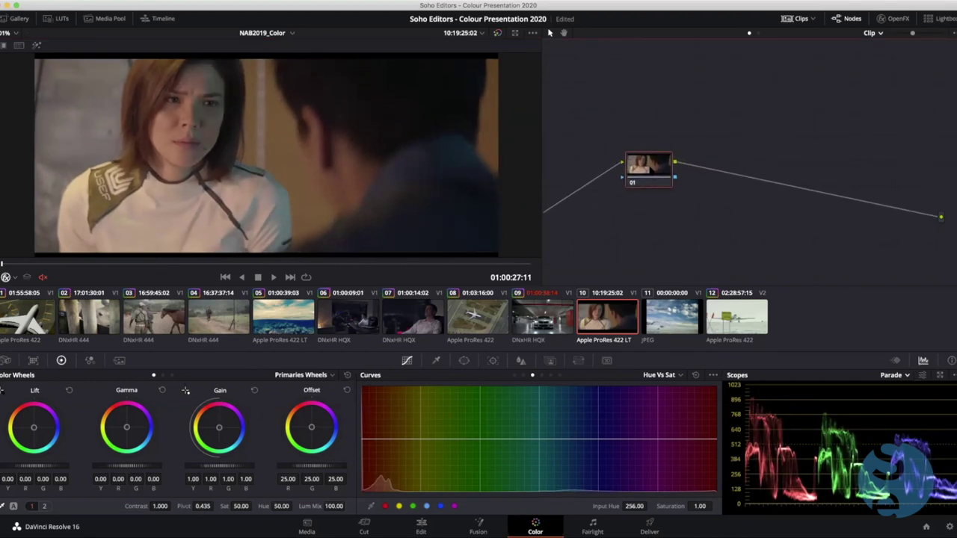
Add a serial node after node 01, space it out and label it "look"
{"action": "key", "text": "alt+s"}
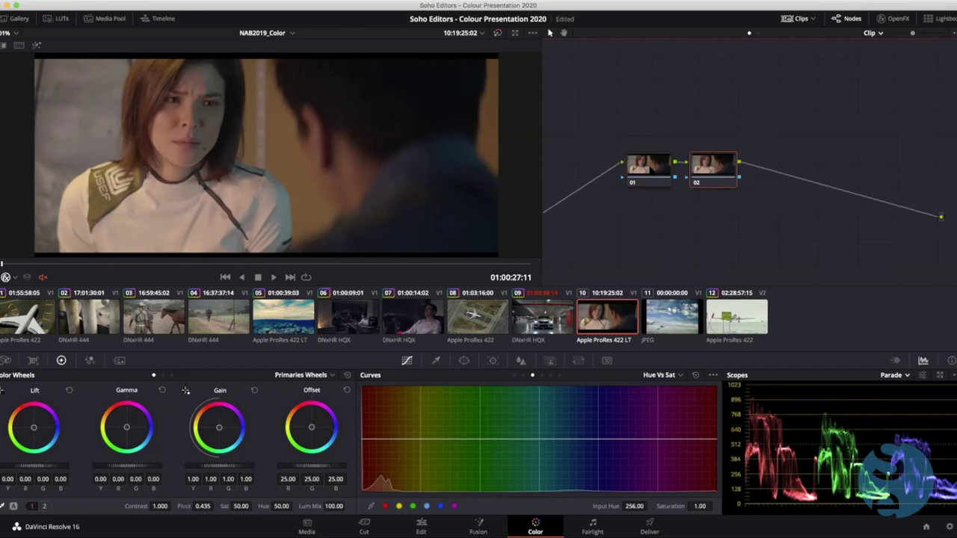
{"action": "left_click_drag", "start_coordinate": [711, 169], "coordinate": [740, 171]}
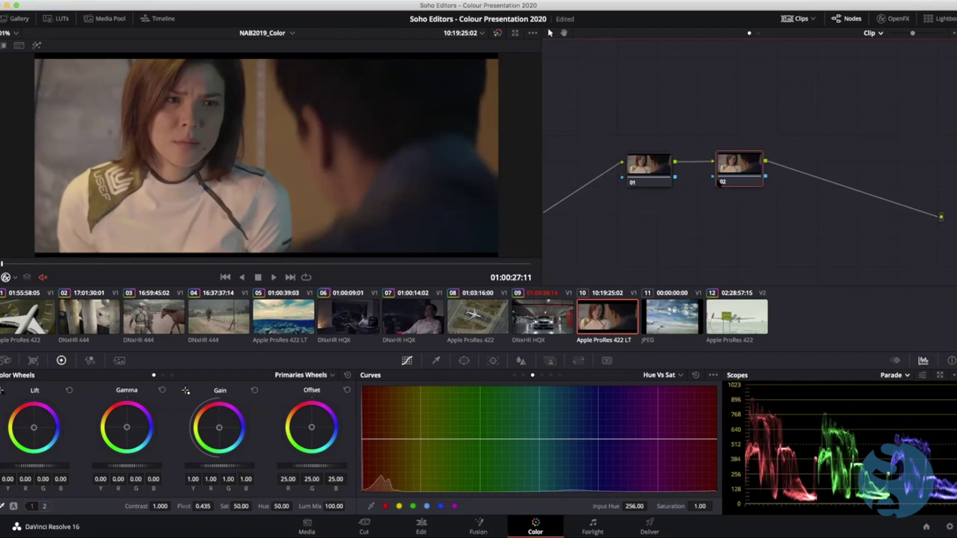
{"action": "type", "text": "look"}
{"action": "key", "text": "Return"}
{"action": "right_click", "coordinate": [737, 167]}
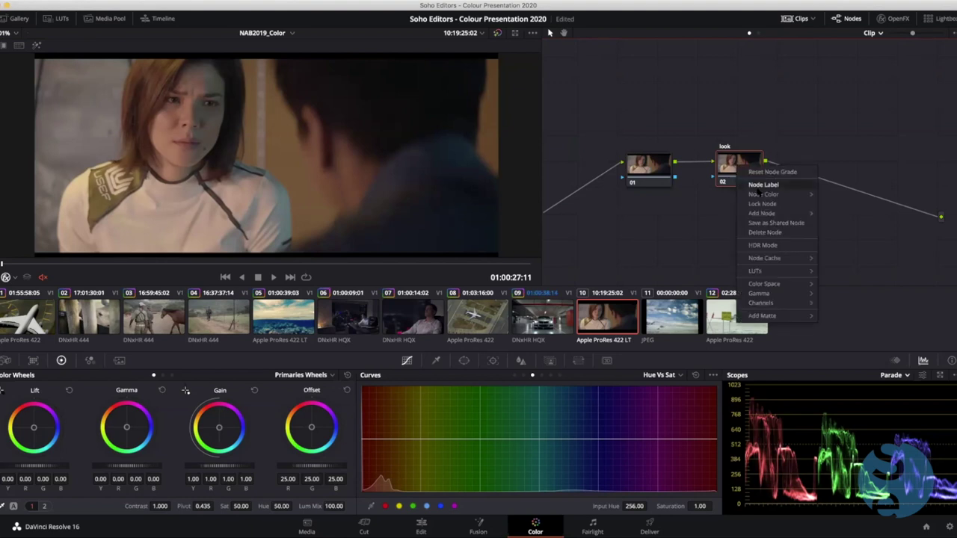
{"action": "left_click", "coordinate": [609, 245]}
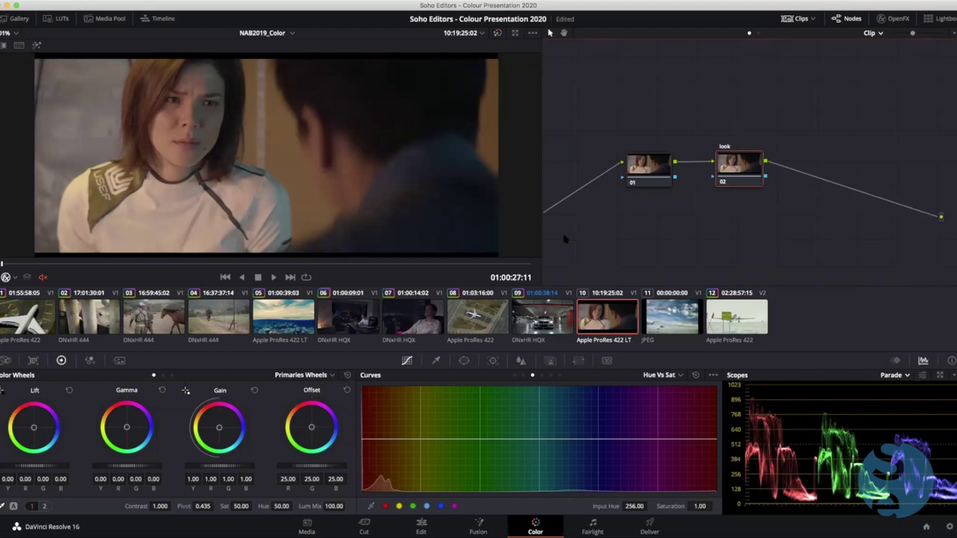
Give the look node a cool cast with gain 0.83/1.00/1.50, gamma -0.07/0.01/0.05 and lift 0.02/-0.01/-0.01 (RGB), and compare it on and off
{"action": "left_click_drag", "start_coordinate": [219, 427], "coordinate": [225, 430]}
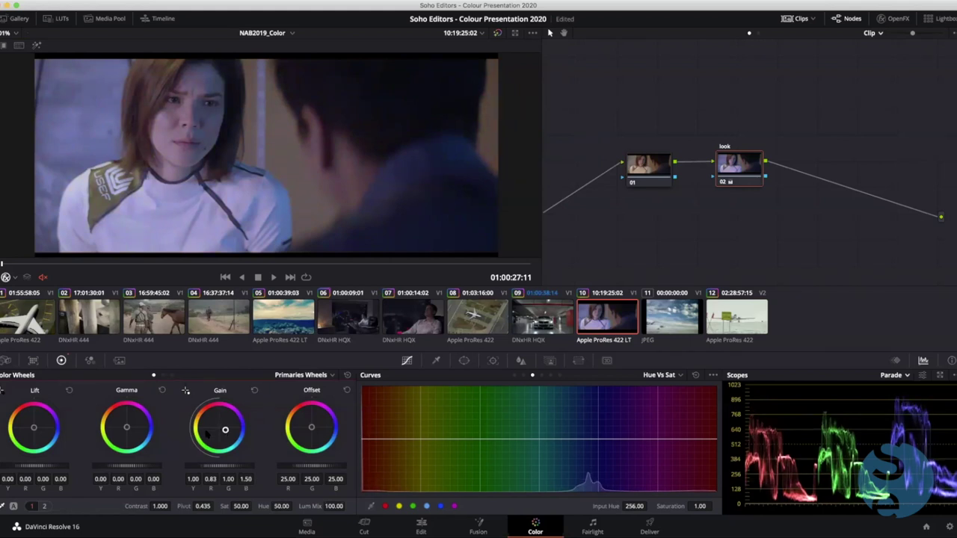
{"action": "left_click_drag", "start_coordinate": [127, 428], "coordinate": [128, 430]}
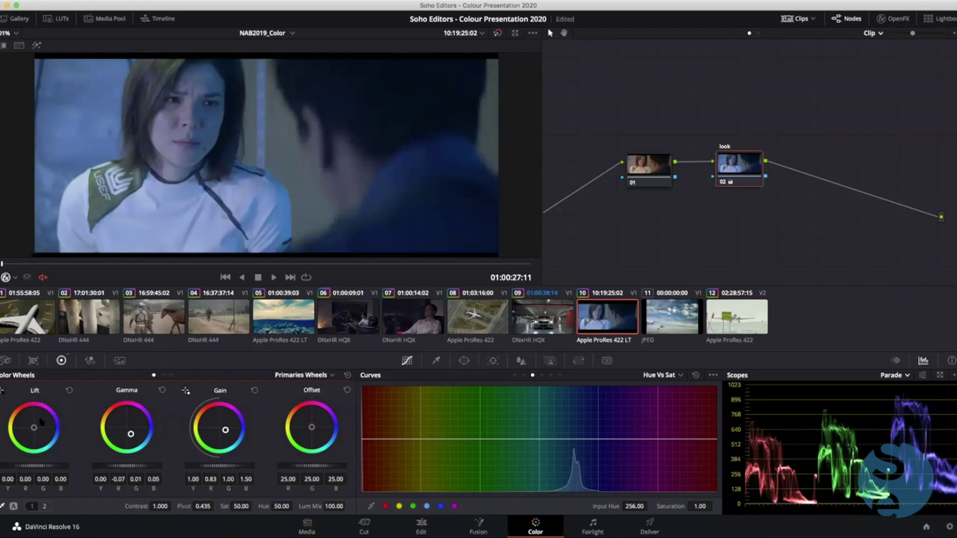
{"action": "left_click_drag", "start_coordinate": [33, 429], "coordinate": [32, 427]}
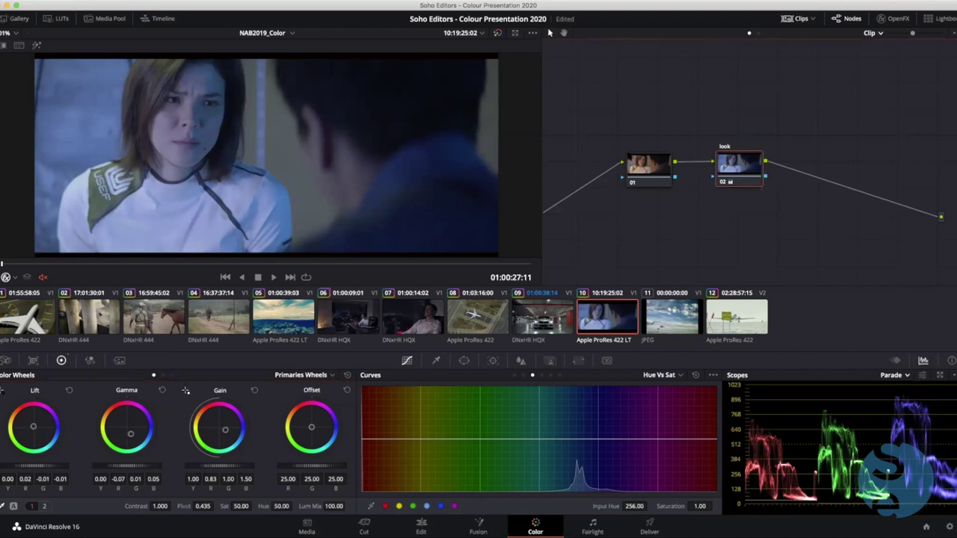
{"action": "left_click", "coordinate": [723, 181]}
{"action": "left_click", "coordinate": [723, 182]}
Add a parallel node to the look node, arrange the branches and the mixer evenly, and select the new node 04
{"action": "left_click", "coordinate": [647, 169]}
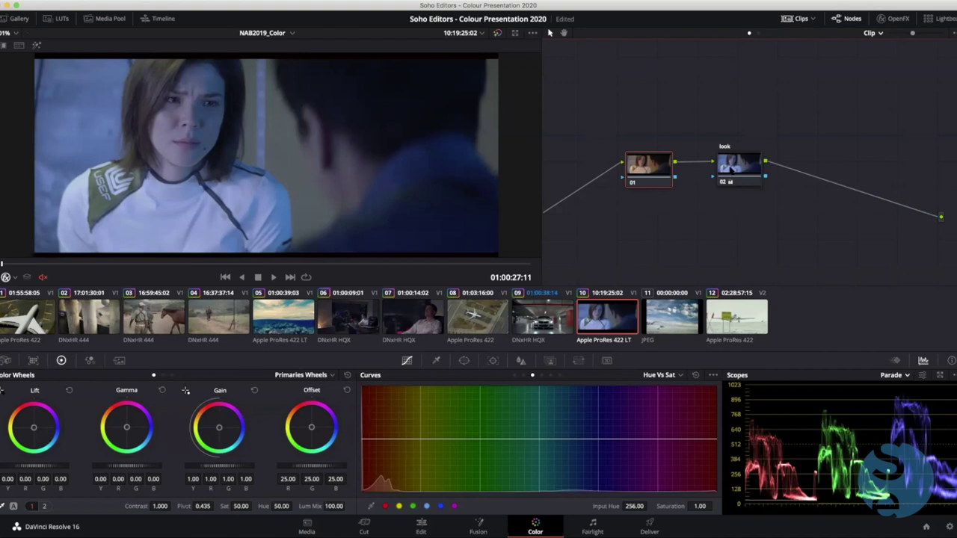
{"action": "right_click", "coordinate": [733, 169]}
{"action": "mouse_move", "coordinate": [746, 216]}
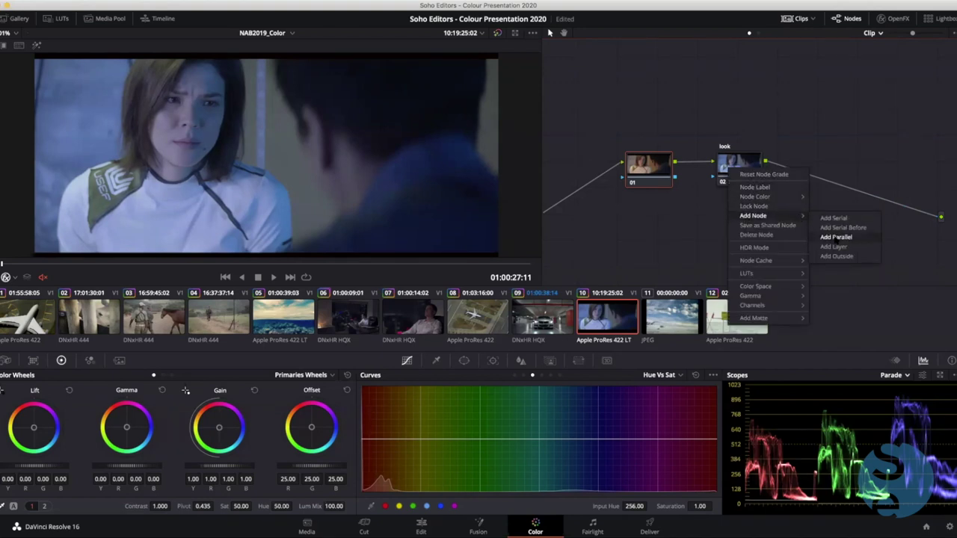
{"action": "left_click", "coordinate": [826, 237]}
{"action": "left_click_drag", "start_coordinate": [808, 163], "coordinate": [809, 178]}
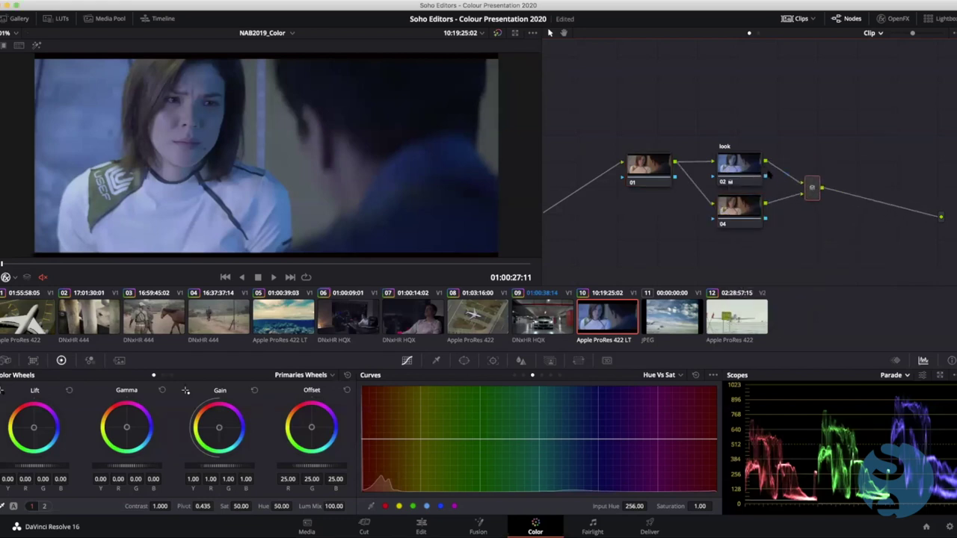
{"action": "left_click_drag", "start_coordinate": [744, 202], "coordinate": [748, 209]}
{"action": "left_click_drag", "start_coordinate": [644, 169], "coordinate": [647, 193]}
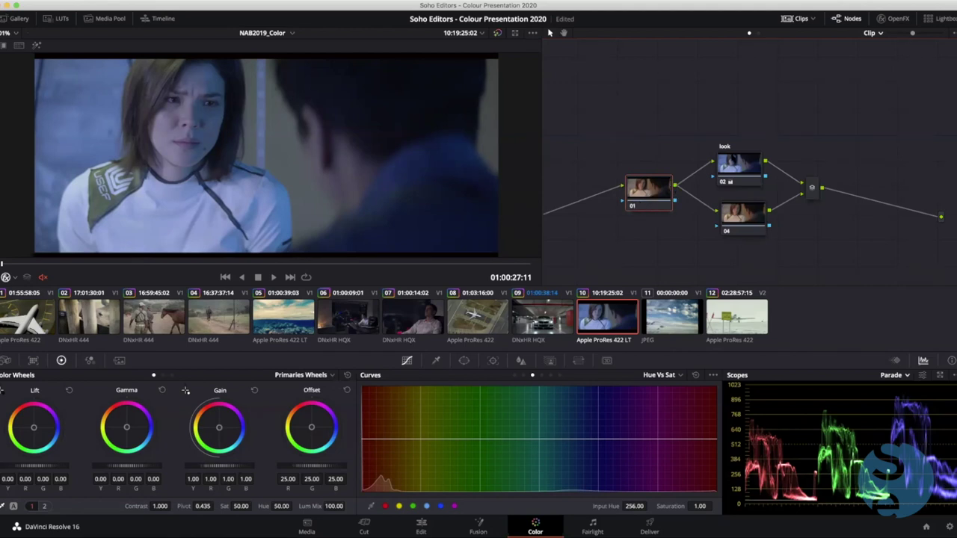
{"action": "left_click", "coordinate": [744, 168]}
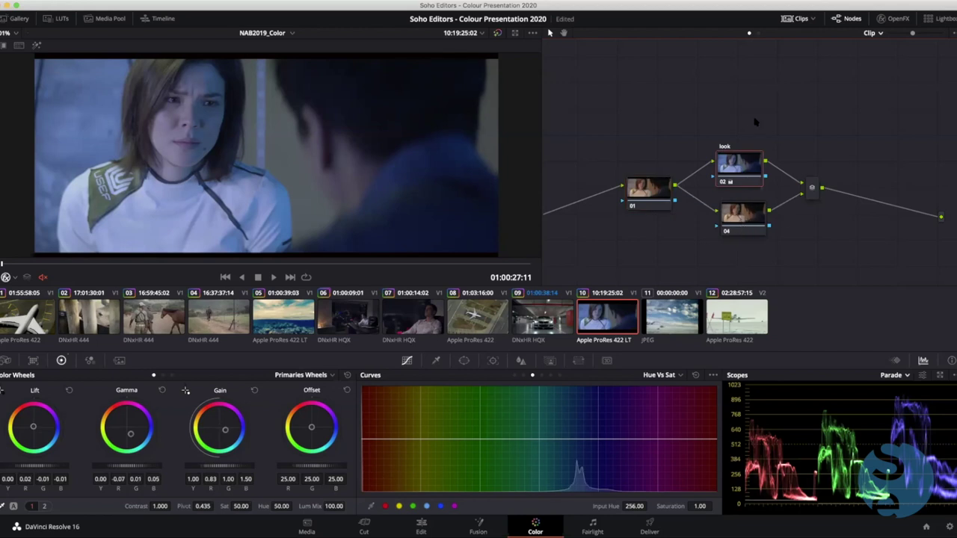
{"action": "left_click", "coordinate": [740, 215]}
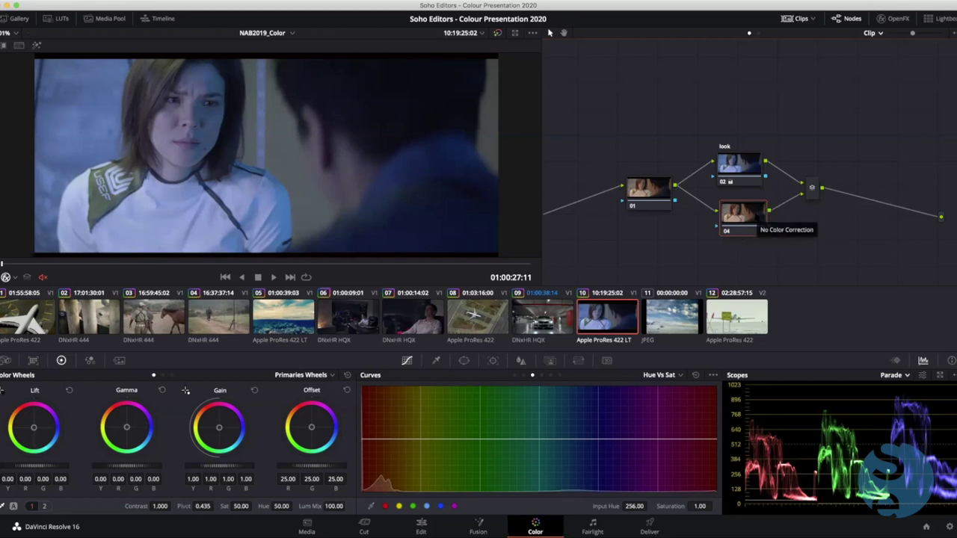
Try raising node 04's saturation to 71.60 and reset it to the default
{"action": "mouse_move", "coordinate": [237, 505]}
{"action": "left_mouse_down"}
{"action": "mouse_move", "coordinate": [302, 506]}
{"action": "mouse_move", "coordinate": [245, 506]}
{"action": "left_mouse_up"}
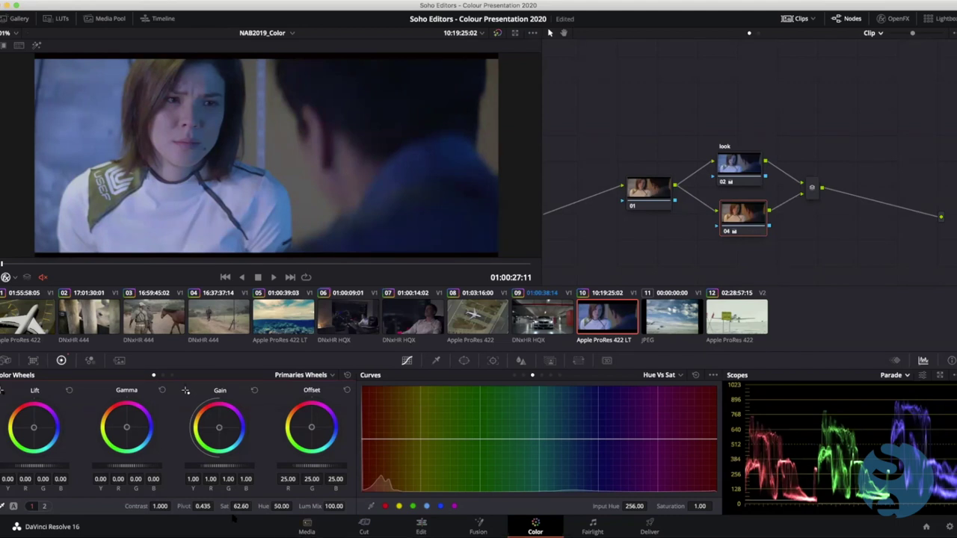
{"action": "mouse_move", "coordinate": [236, 506]}
{"action": "left_mouse_down"}
{"action": "mouse_move", "coordinate": [254, 505]}
{"action": "mouse_move", "coordinate": [222, 507]}
{"action": "left_mouse_up"}
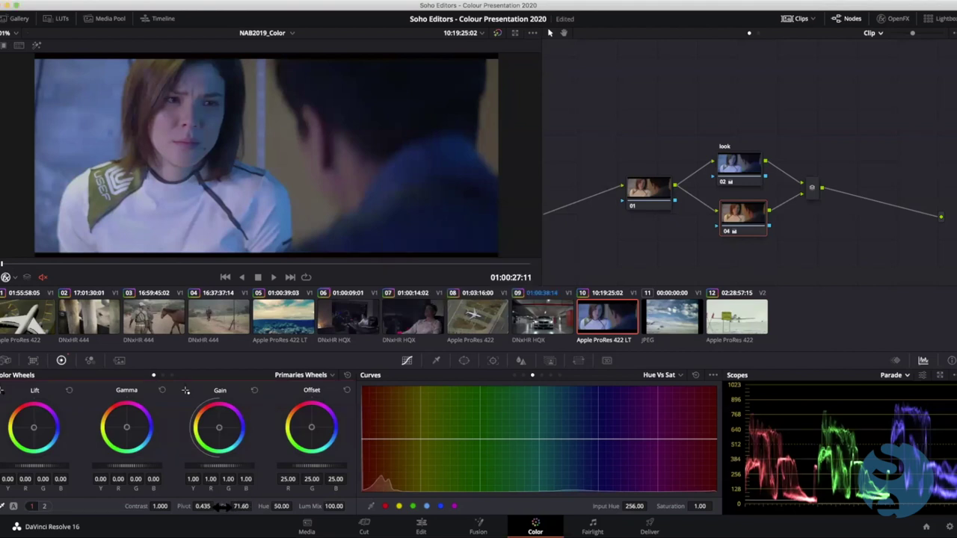
{"action": "double_click", "coordinate": [222, 506]}
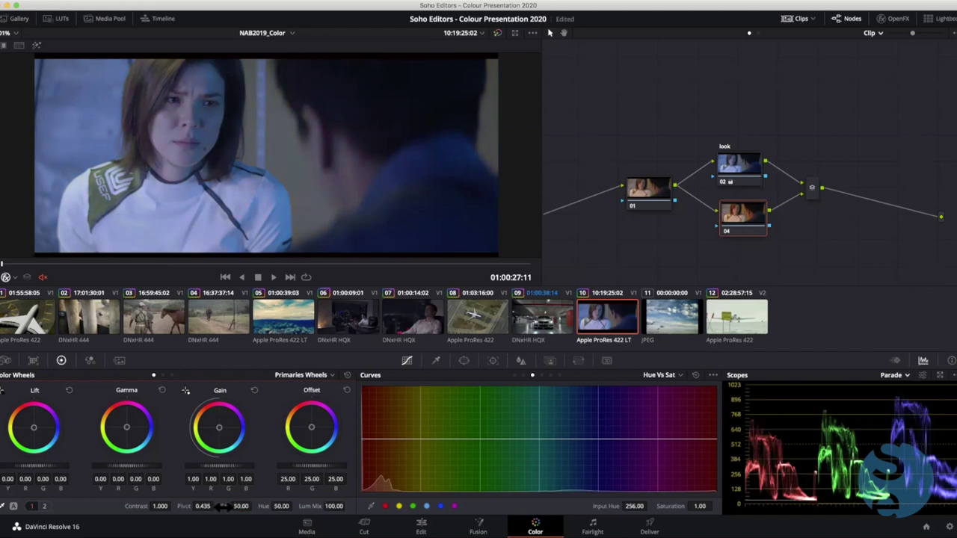
{"action": "left_click_drag", "start_coordinate": [229, 506], "coordinate": [234, 507]}
{"action": "double_click", "coordinate": [234, 506]}
Move node 04 slightly lower, add a circular window to it and fit the tilted ellipse around the woman's face
{"action": "left_click_drag", "start_coordinate": [736, 217], "coordinate": [739, 223]}
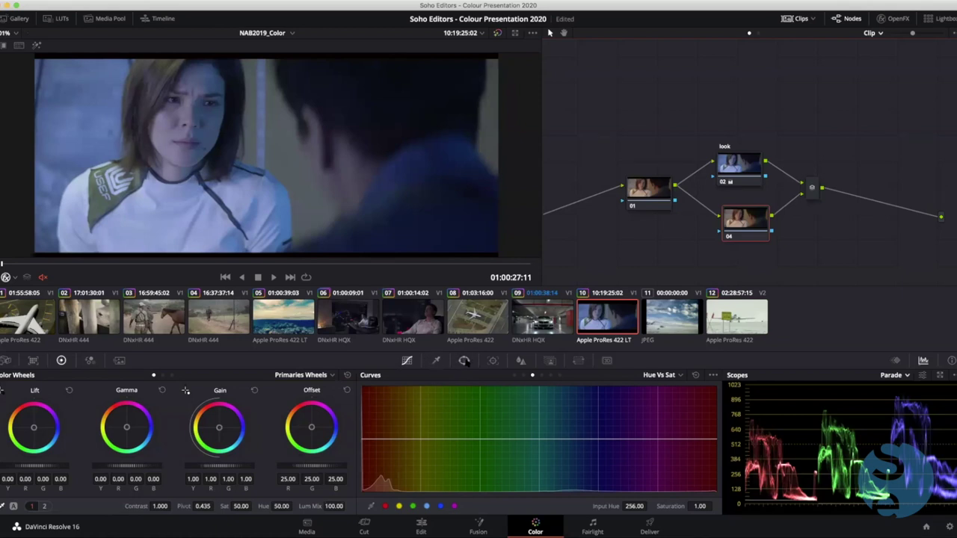
{"action": "left_click", "coordinate": [465, 361]}
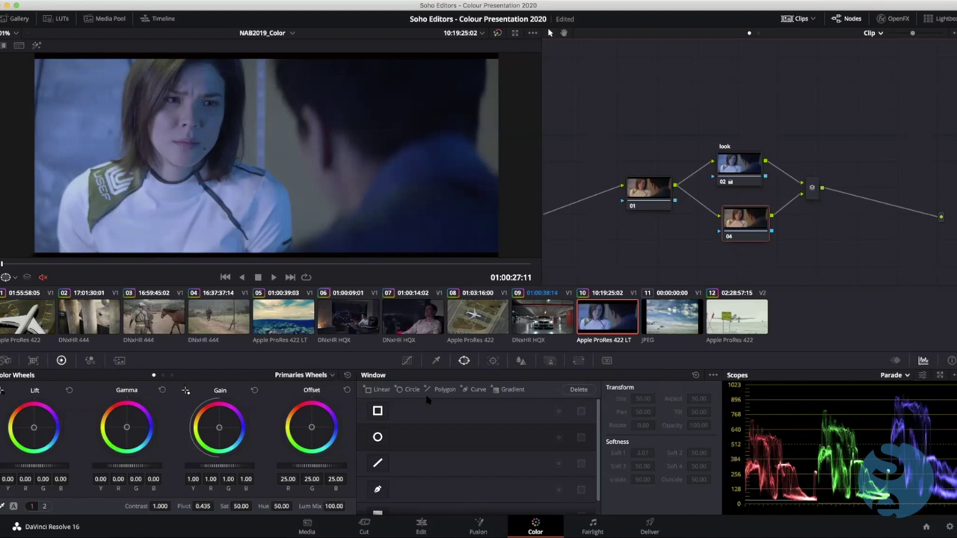
{"action": "left_click", "coordinate": [378, 436]}
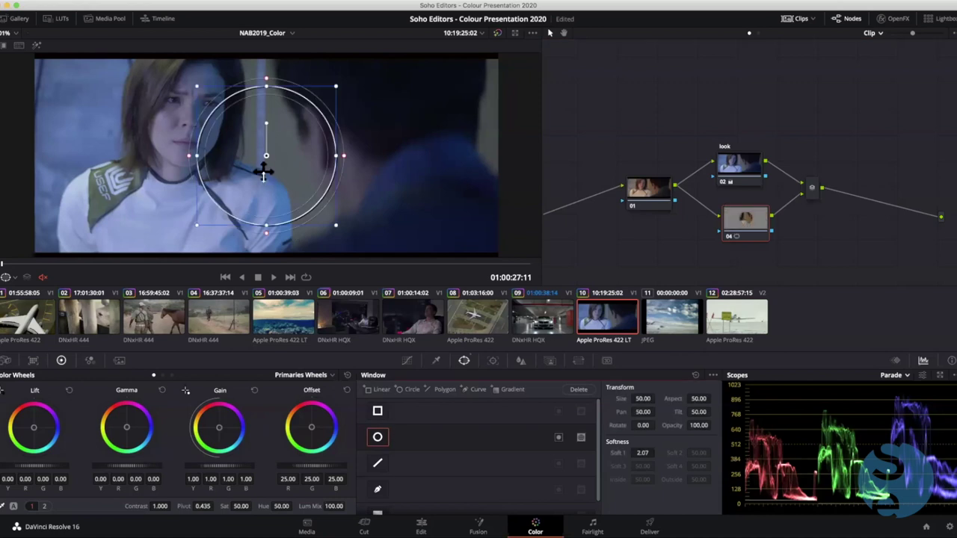
{"action": "mouse_move", "coordinate": [189, 155]}
{"action": "left_mouse_down"}
{"action": "mouse_move", "coordinate": [205, 158]}
{"action": "mouse_move", "coordinate": [194, 143]}
{"action": "left_mouse_up"}
{"action": "left_click_drag", "start_coordinate": [113, 125], "coordinate": [135, 123]}
{"action": "left_click_drag", "start_coordinate": [186, 86], "coordinate": [188, 90]}
{"action": "left_click_drag", "start_coordinate": [173, 160], "coordinate": [176, 156]}
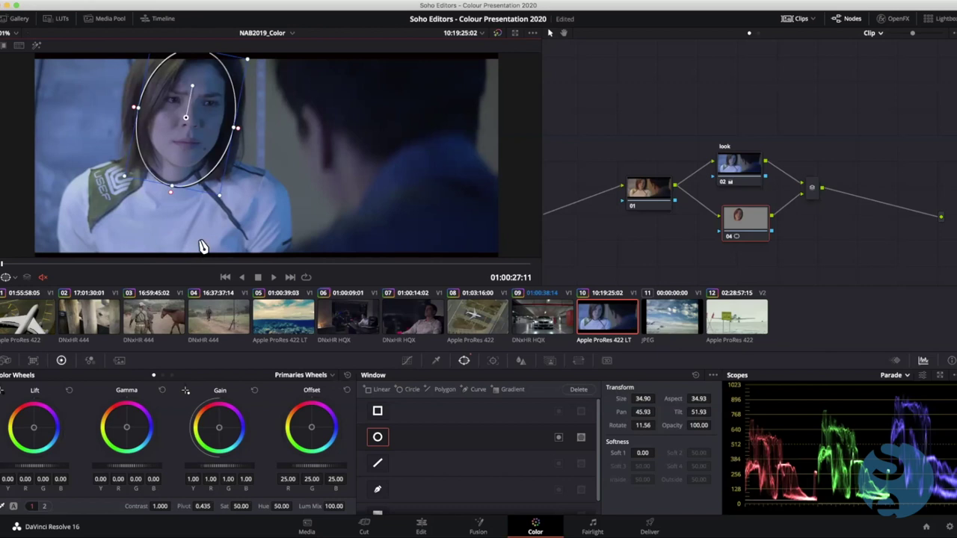
{"action": "scroll", "coordinate": [198, 243], "scroll_direction": "down", "scroll_amount": 1}
{"action": "left_click_drag", "start_coordinate": [217, 236], "coordinate": [223, 263]}
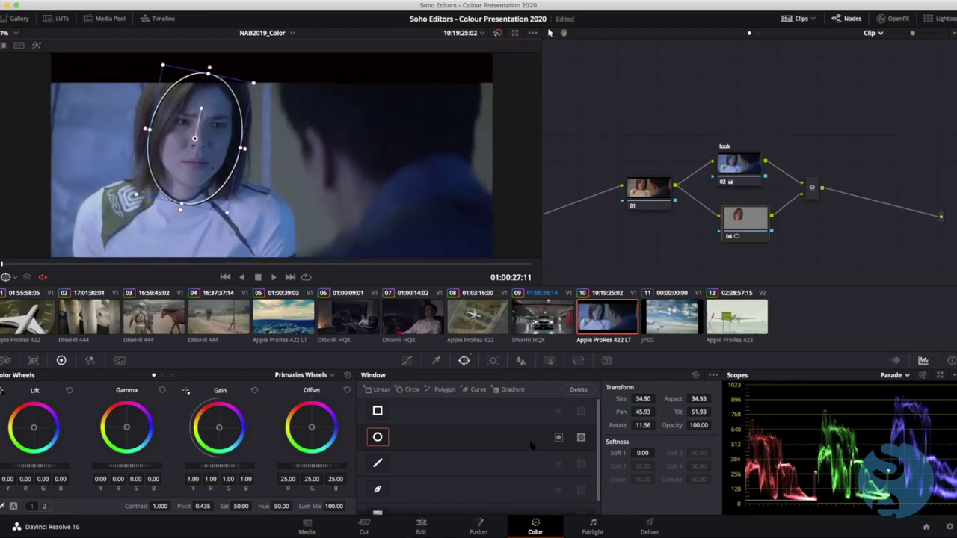
Convert the circular window to Bezier, reshape its upper edge along the hairline, and reset the windows
{"action": "left_click", "coordinate": [713, 375]}
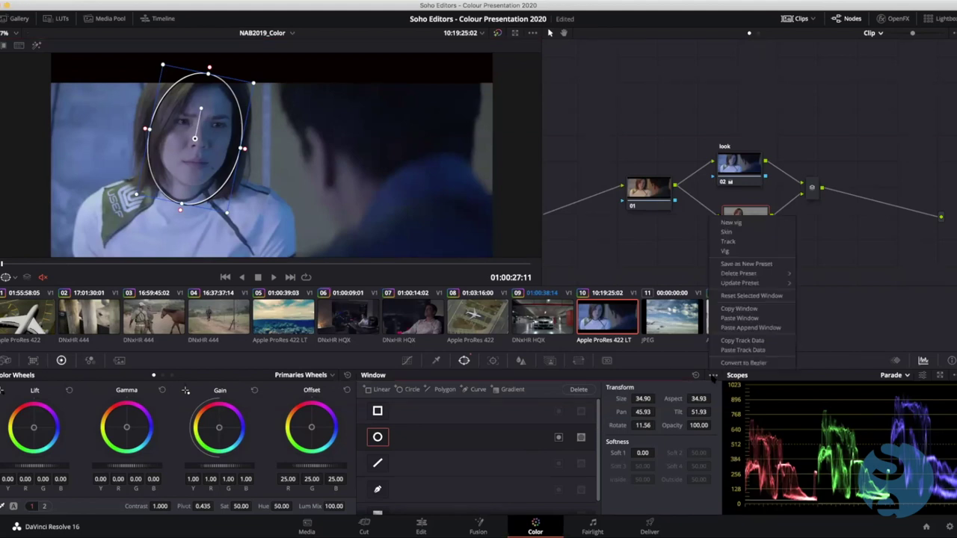
{"action": "left_click", "coordinate": [726, 364]}
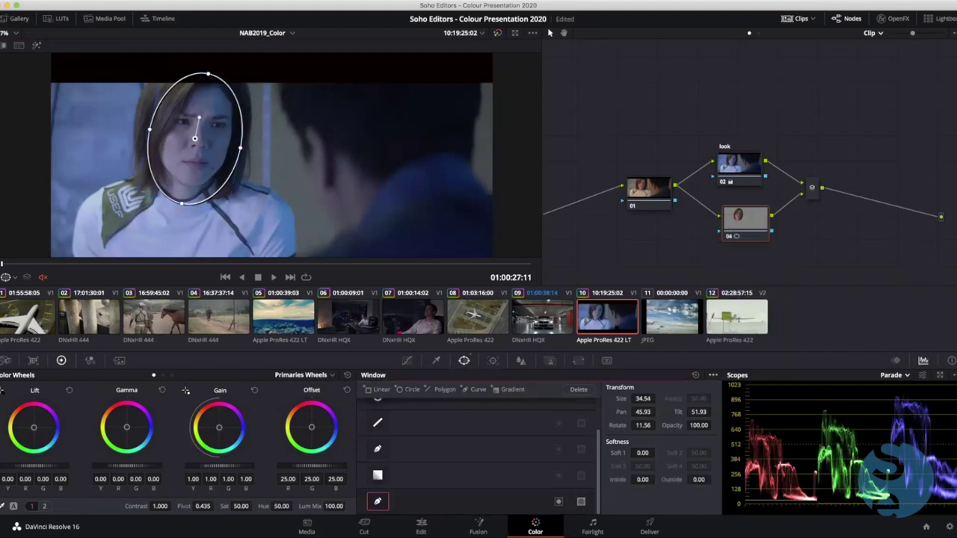
{"action": "left_click_drag", "start_coordinate": [188, 96], "coordinate": [183, 109]}
{"action": "left_click_drag", "start_coordinate": [207, 74], "coordinate": [196, 90]}
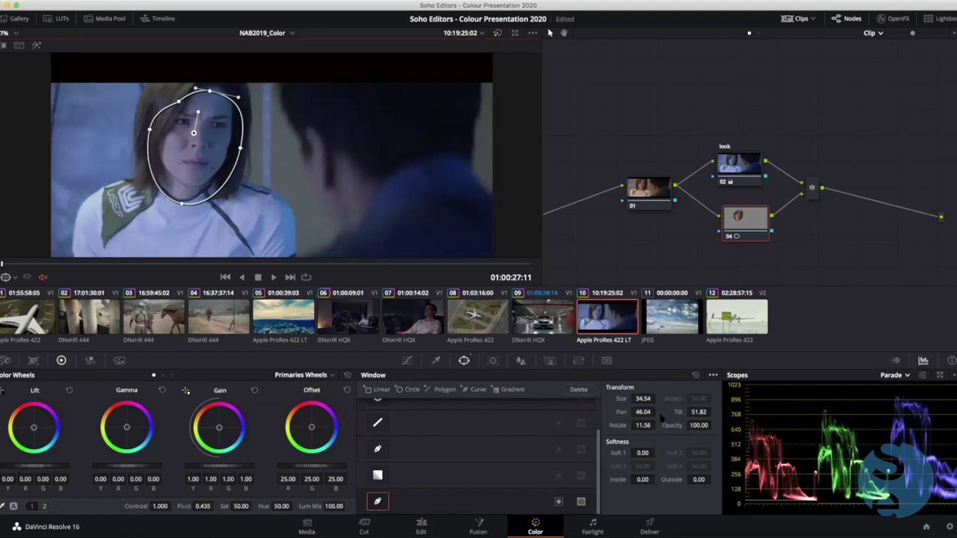
{"action": "left_click", "coordinate": [695, 375]}
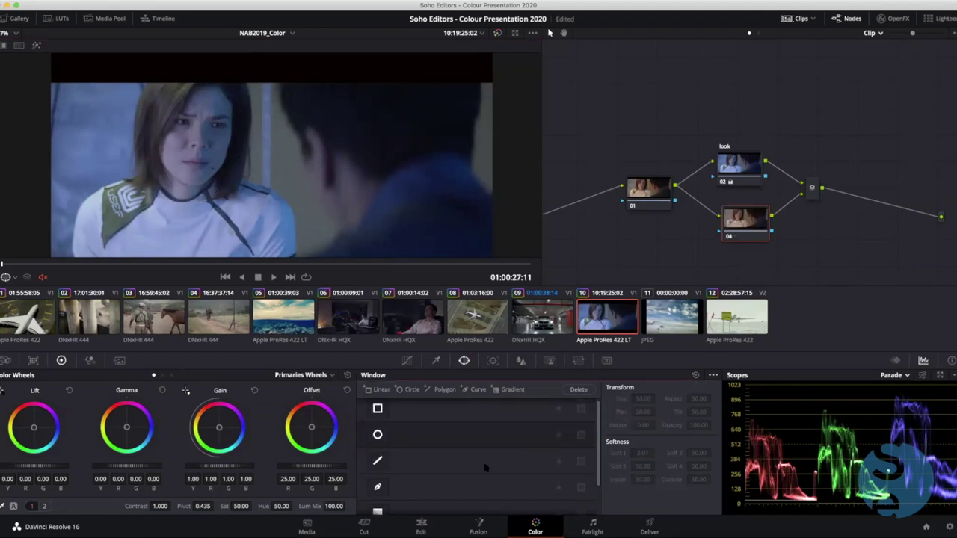
Draw a closed curve window on node 04 around the woman's face, from hairline to neck
{"action": "left_click", "coordinate": [378, 487]}
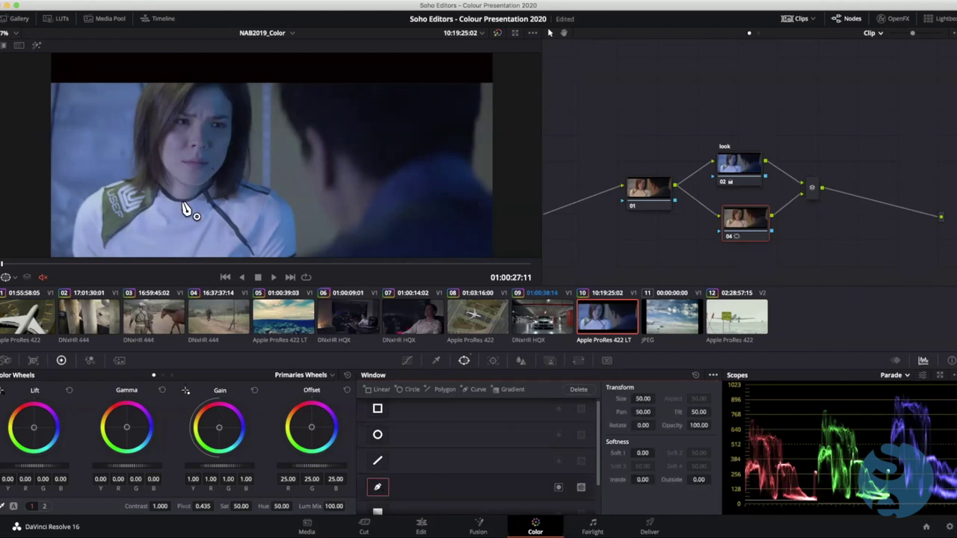
{"action": "scroll", "coordinate": [188, 198], "scroll_direction": "up", "scroll_amount": 3}
{"action": "left_click_drag", "start_coordinate": [319, 241], "coordinate": [358, 232]}
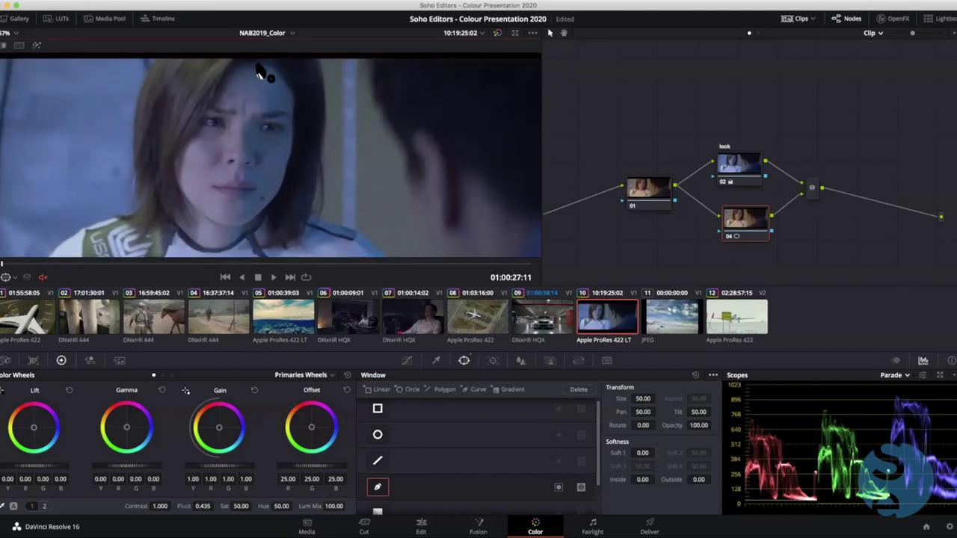
{"action": "left_click", "coordinate": [169, 159]}
{"action": "left_click", "coordinate": [192, 117]}
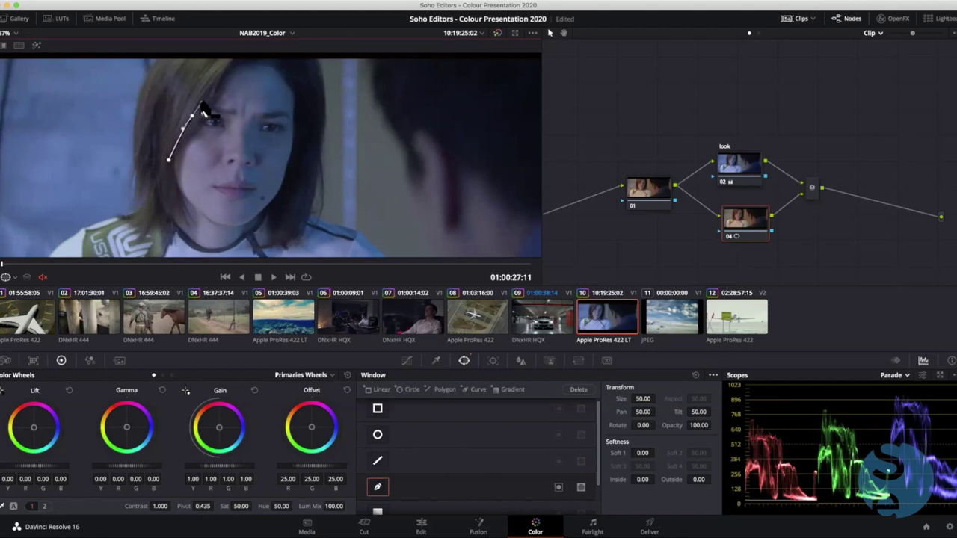
{"action": "left_click_drag", "start_coordinate": [255, 66], "coordinate": [296, 116]}
{"action": "left_click", "coordinate": [292, 157]}
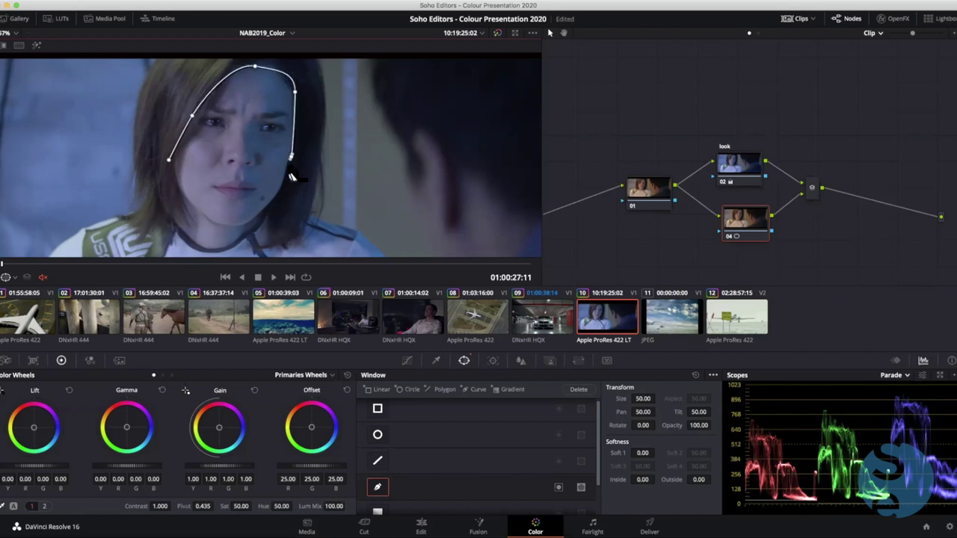
{"action": "left_click", "coordinate": [263, 218]}
{"action": "left_click", "coordinate": [240, 235]}
{"action": "left_click", "coordinate": [215, 249]}
{"action": "left_click", "coordinate": [185, 234]}
{"action": "left_click", "coordinate": [170, 160]}
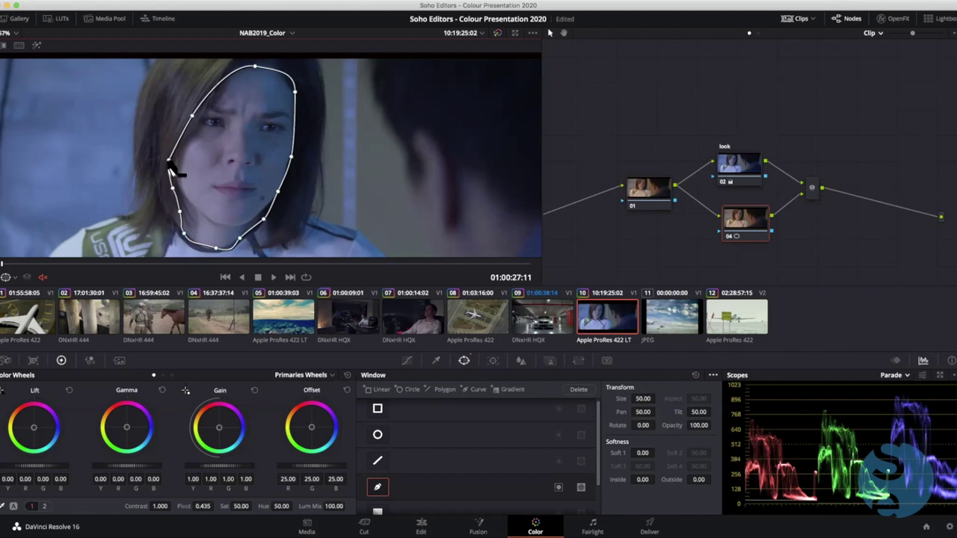
{"action": "left_click", "coordinate": [171, 162]}
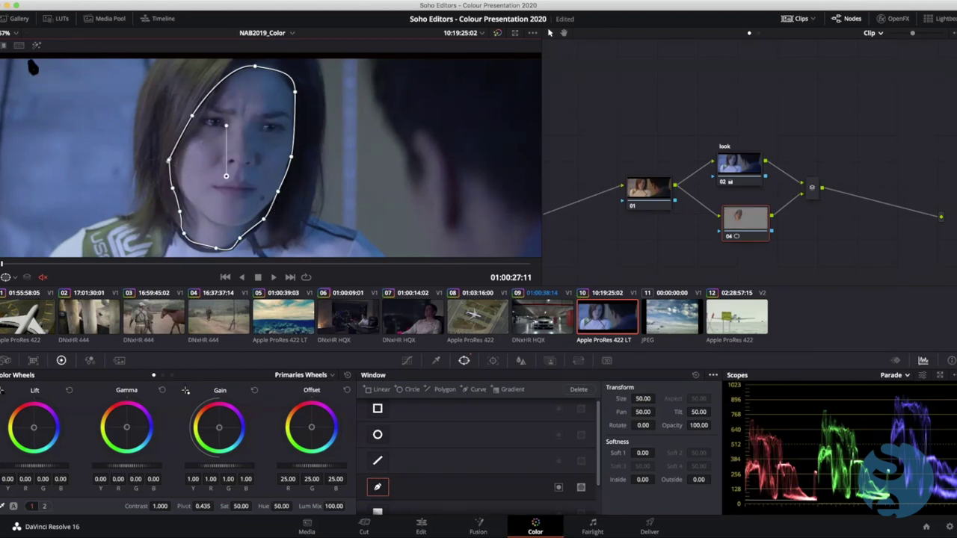
Soften the face window with Soft 1 2.54, Inside 4.02 and Outside 1.34 using the highlight view, and redisplay its outline
{"action": "left_click", "coordinate": [35, 45]}
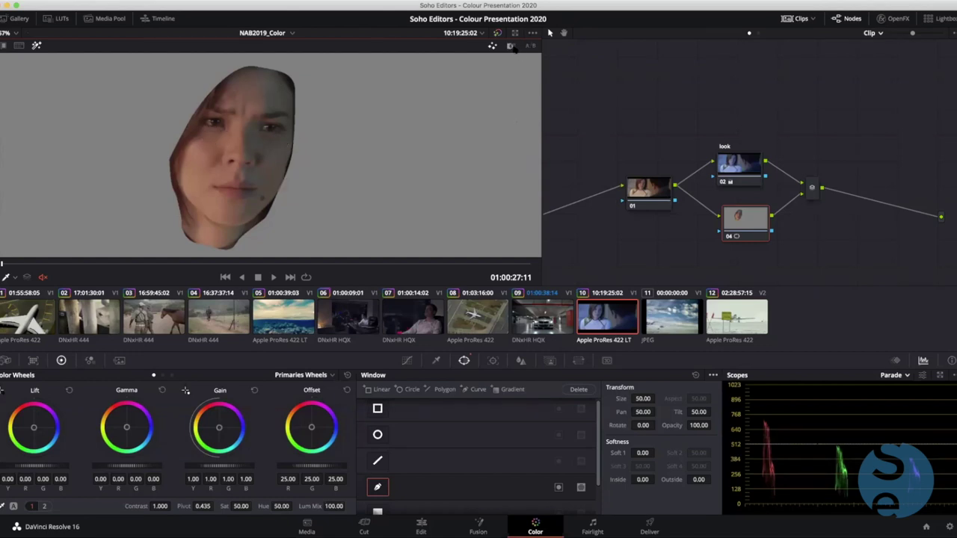
{"action": "left_click", "coordinate": [510, 46]}
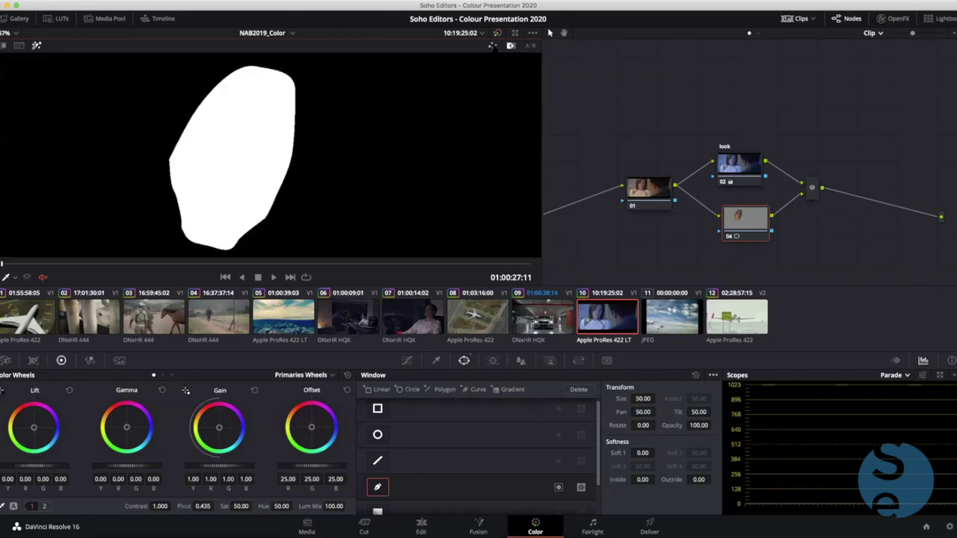
{"action": "left_click", "coordinate": [491, 47]}
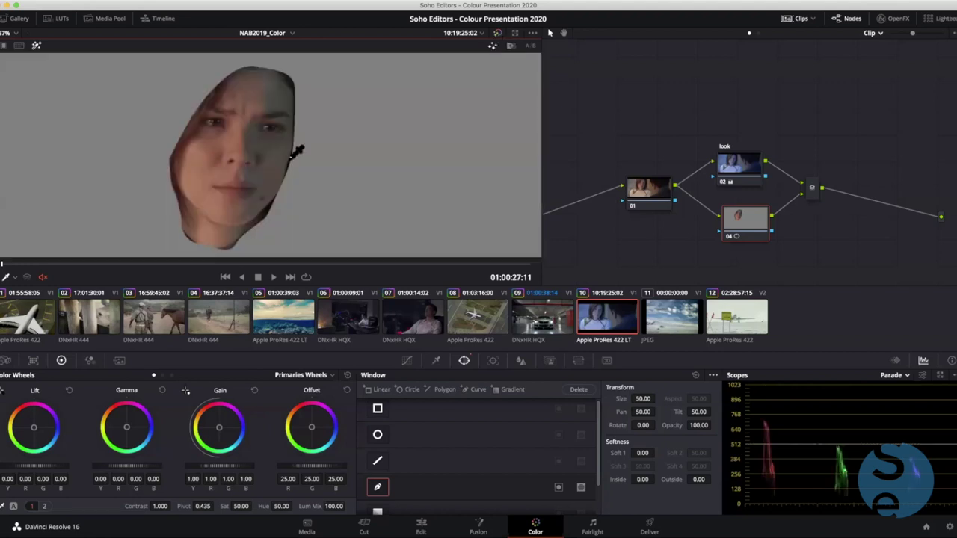
{"action": "left_click_drag", "start_coordinate": [635, 453], "coordinate": [700, 479]}
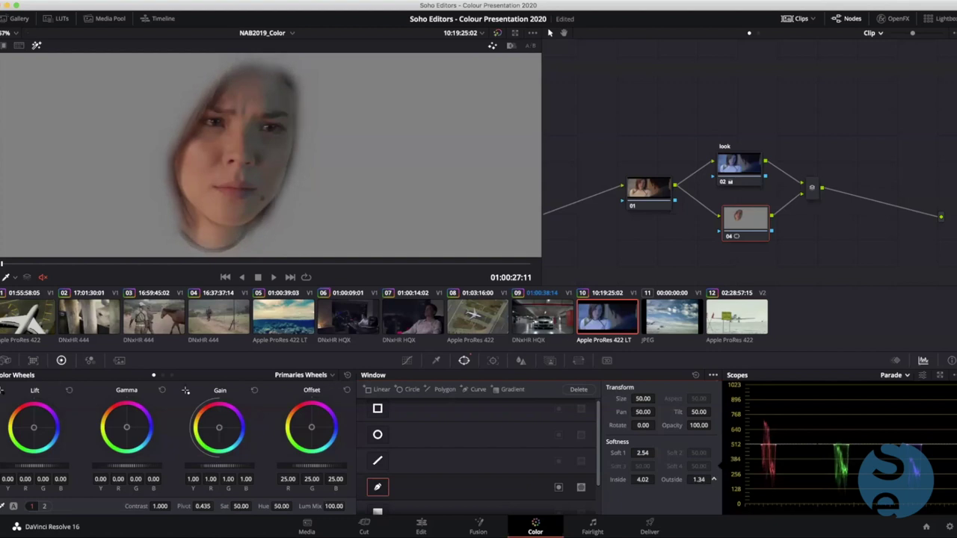
{"action": "left_click", "coordinate": [36, 46]}
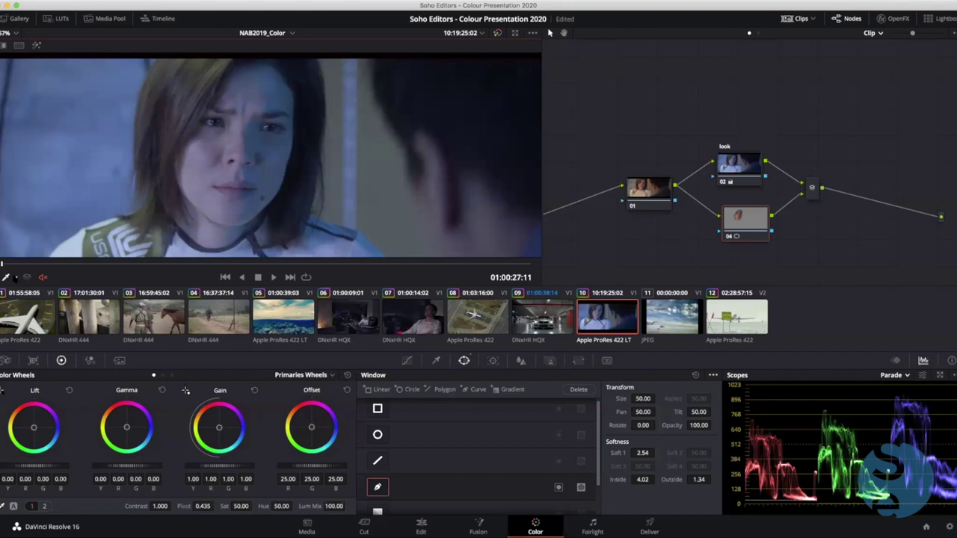
{"action": "left_click", "coordinate": [15, 278]}
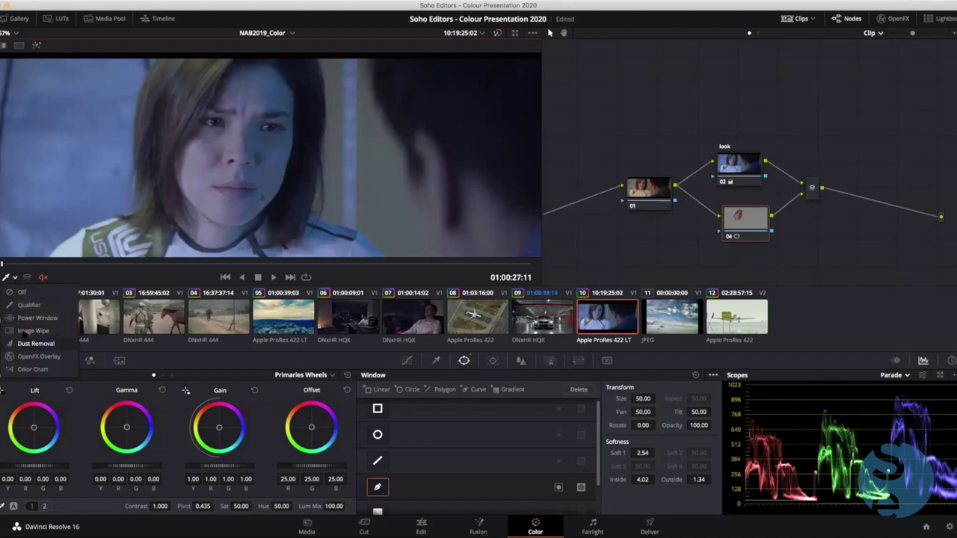
{"action": "left_click", "coordinate": [30, 318]}
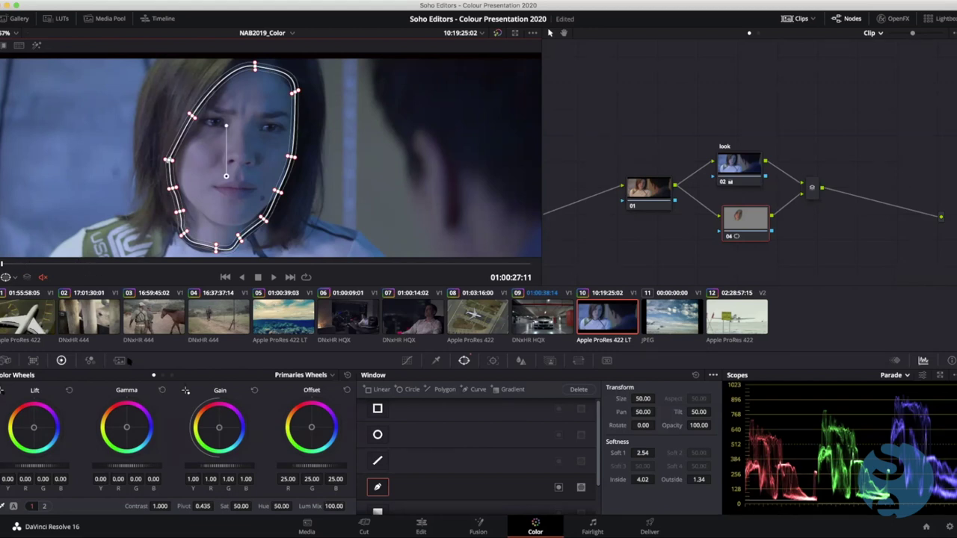
Warm the face on node 04 with contrast 1.290, saturation 73.20, gain 1.06/0.98/0.98 (RGB) and a slight gamma blue of 0.01
{"action": "mouse_move", "coordinate": [239, 506]}
{"action": "left_mouse_down"}
{"action": "mouse_move", "coordinate": [269, 507]}
{"action": "mouse_move", "coordinate": [251, 506]}
{"action": "left_mouse_up"}
{"action": "left_click_drag", "start_coordinate": [160, 506], "coordinate": [174, 506]}
{"action": "left_click_drag", "start_coordinate": [258, 506], "coordinate": [256, 506]}
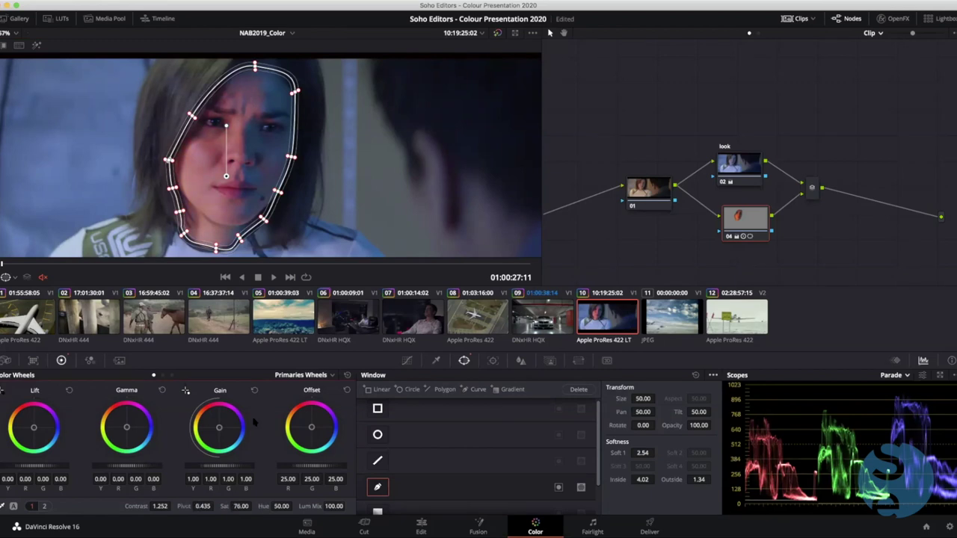
{"action": "left_click_drag", "start_coordinate": [217, 426], "coordinate": [219, 427]}
{"action": "left_click_drag", "start_coordinate": [127, 427], "coordinate": [127, 427]}
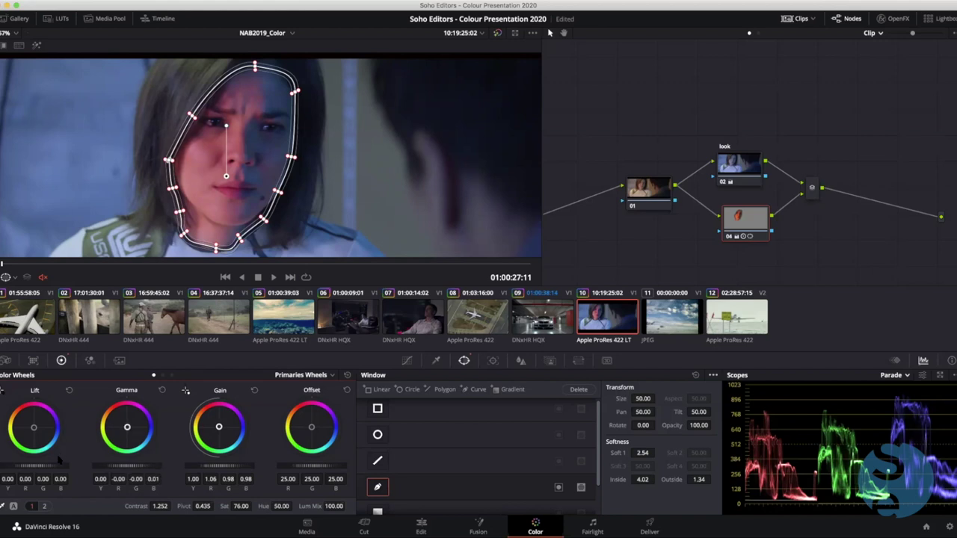
{"action": "left_click_drag", "start_coordinate": [235, 506], "coordinate": [229, 506]}
Hide the window outline and refine node 04 to saturation 71.60, pivot 0.443 and gain 1.04/1.00/0.91 (RGB)
{"action": "key", "text": "shift+z"}
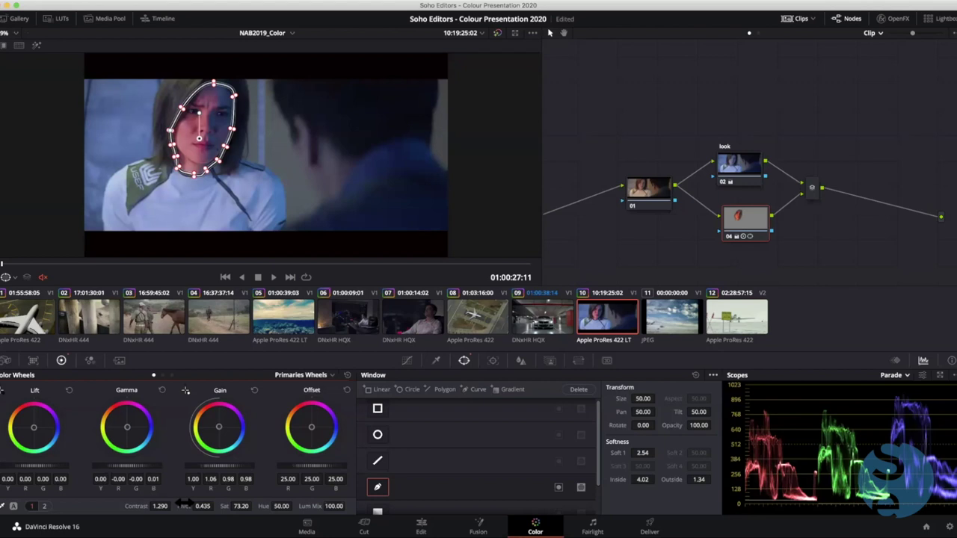
{"action": "key", "text": "shift+grave"}
{"action": "key", "text": "shift+grave"}
{"action": "key", "text": "shift+grave"}
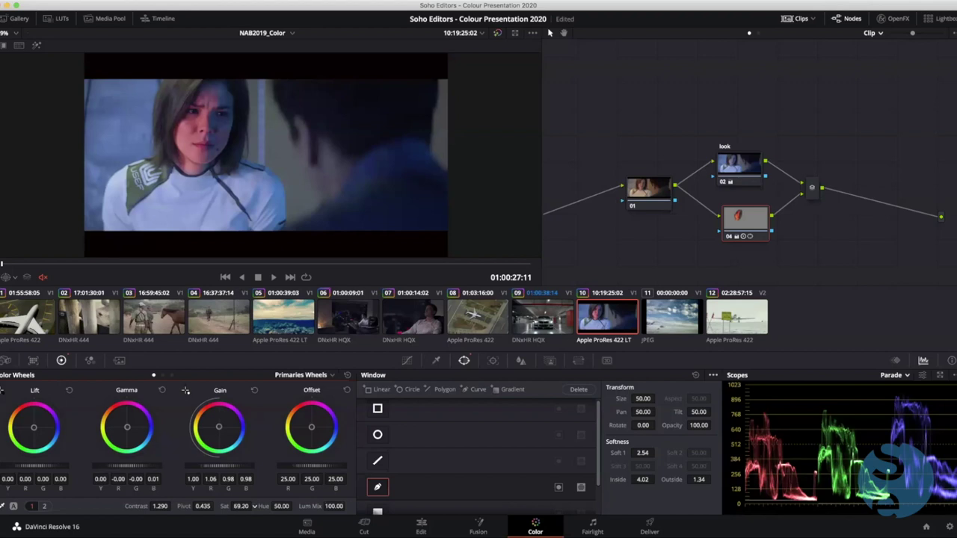
{"action": "left_click_drag", "start_coordinate": [254, 506], "coordinate": [261, 506]}
{"action": "left_click_drag", "start_coordinate": [217, 425], "coordinate": [218, 427]}
{"action": "left_click_drag", "start_coordinate": [216, 507], "coordinate": [568, 244]}
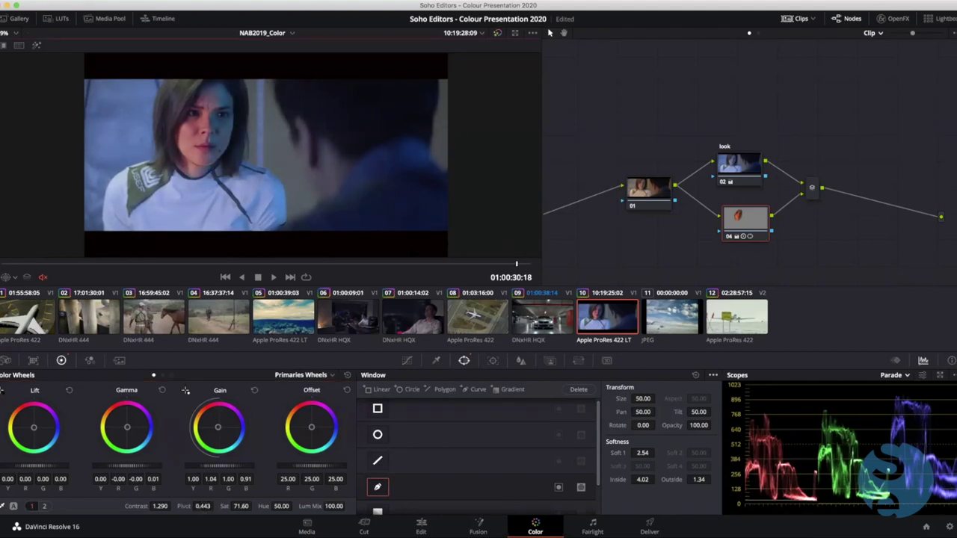
Redisplay the face window outline at the clip's first frame and track the window forward through the whole clip
{"action": "left_click_drag", "start_coordinate": [517, 263], "coordinate": [2, 263]}
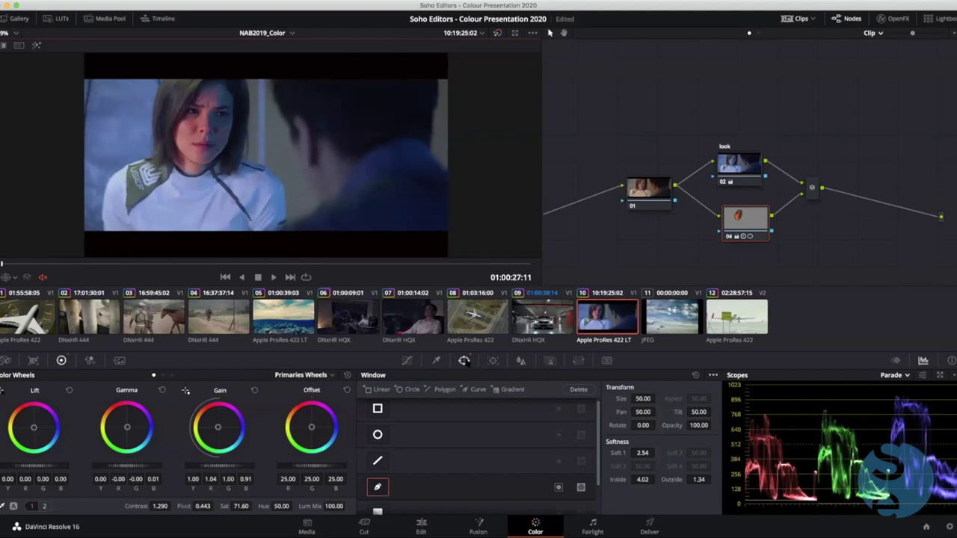
{"action": "left_click", "coordinate": [15, 278]}
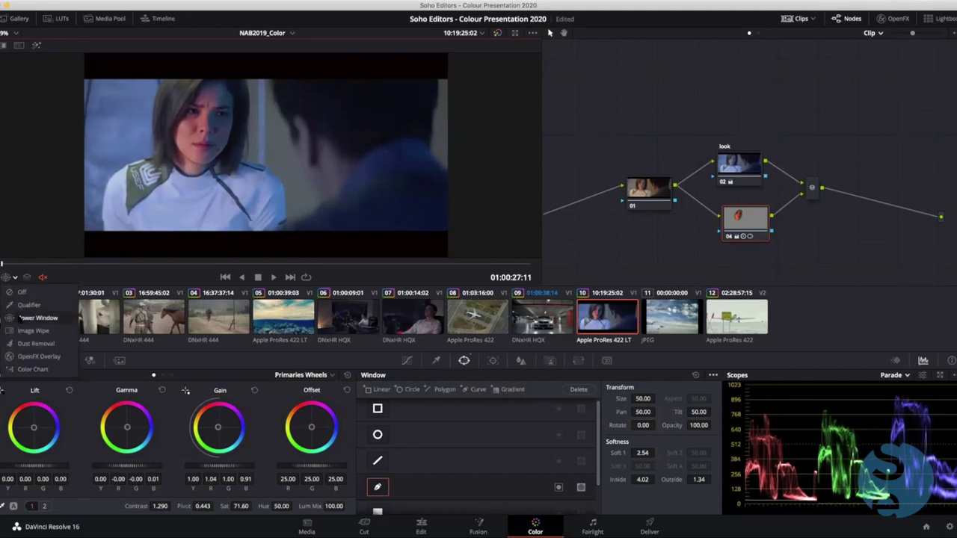
{"action": "left_click", "coordinate": [31, 318]}
{"action": "left_click_drag", "start_coordinate": [23, 262], "coordinate": [2, 263]}
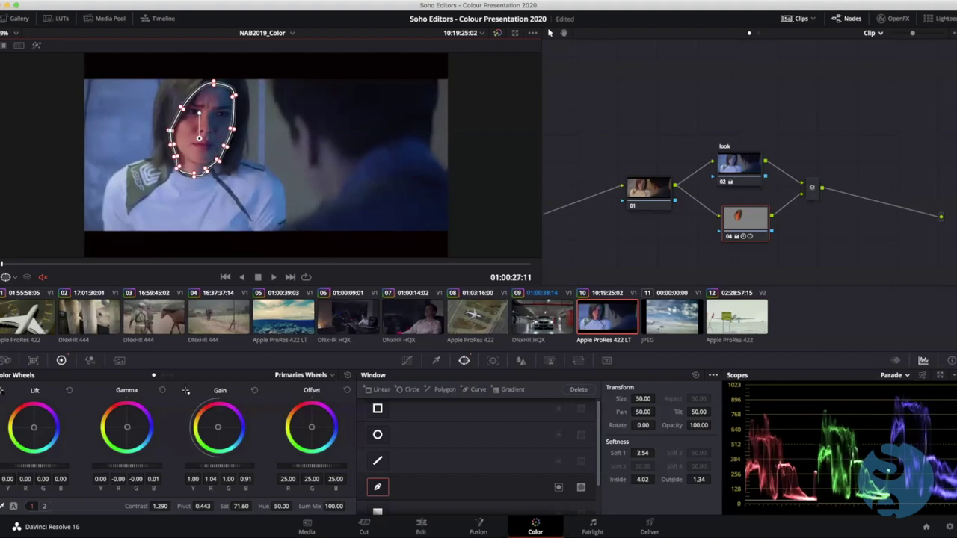
{"action": "left_click", "coordinate": [493, 361]}
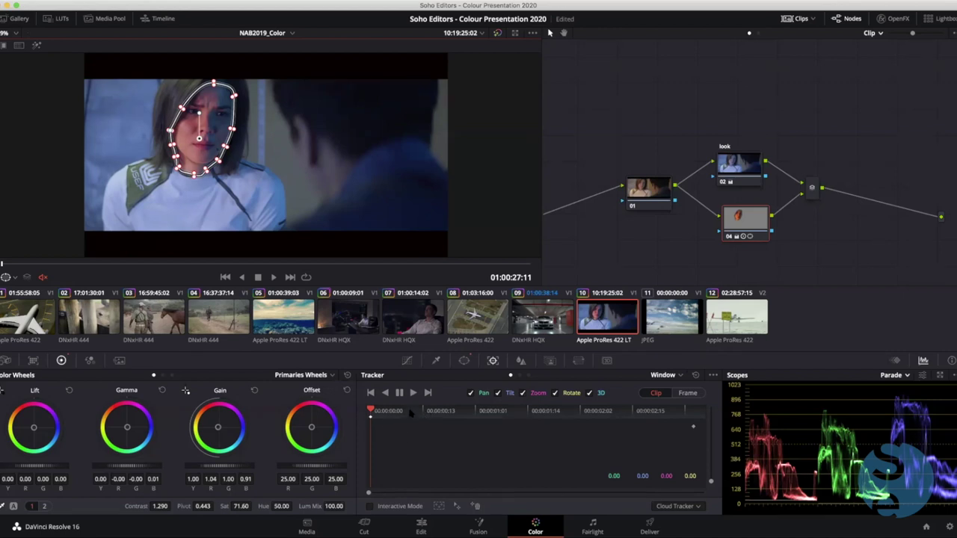
{"action": "scroll", "coordinate": [261, 185], "scroll_direction": "up", "scroll_amount": 1}
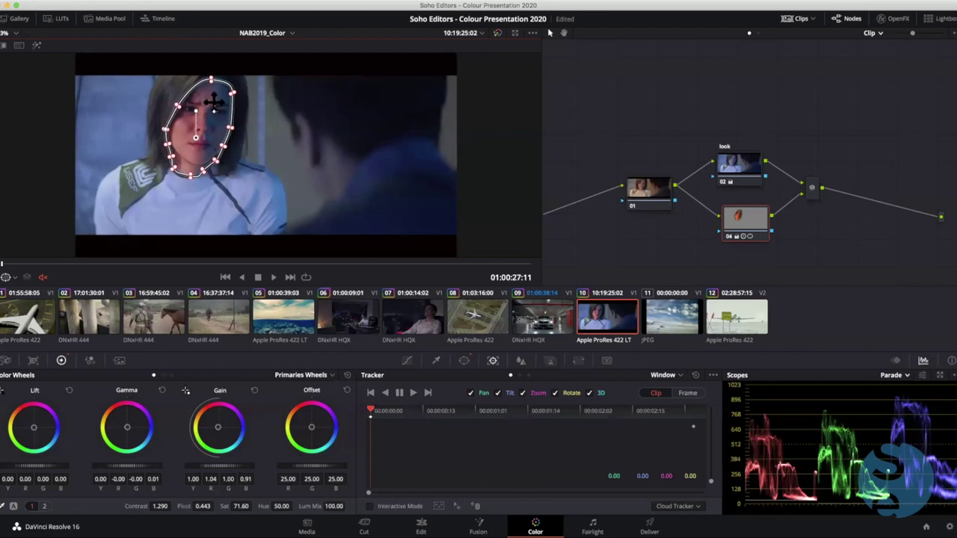
{"action": "left_click", "coordinate": [412, 393]}
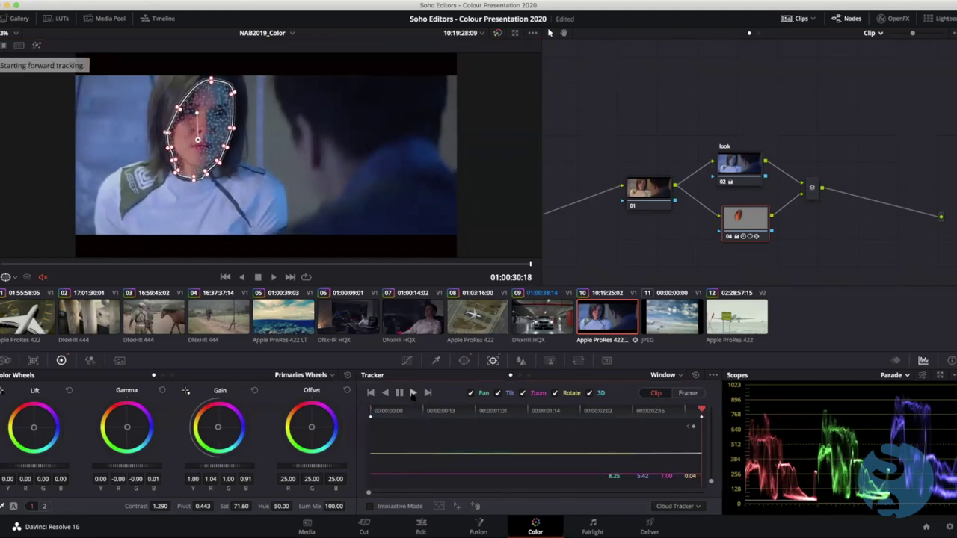
Hide the window outline and loop playback of clip 10 to review how the graded face window follows the woman
{"action": "left_click", "coordinate": [214, 265]}
{"action": "left_click_drag", "start_coordinate": [209, 269], "coordinate": [818, 291]}
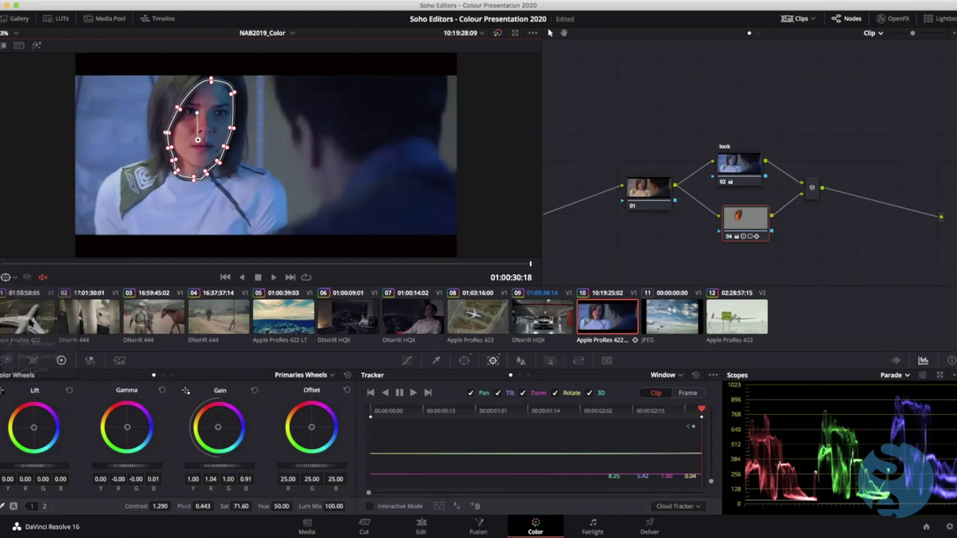
{"action": "left_click", "coordinate": [15, 278]}
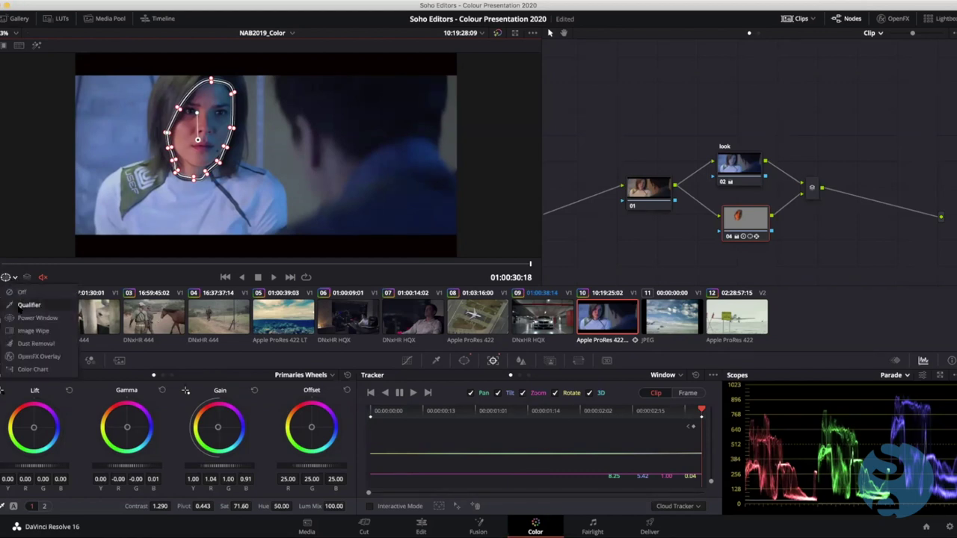
{"action": "left_click", "coordinate": [16, 293]}
{"action": "key", "text": "space"}
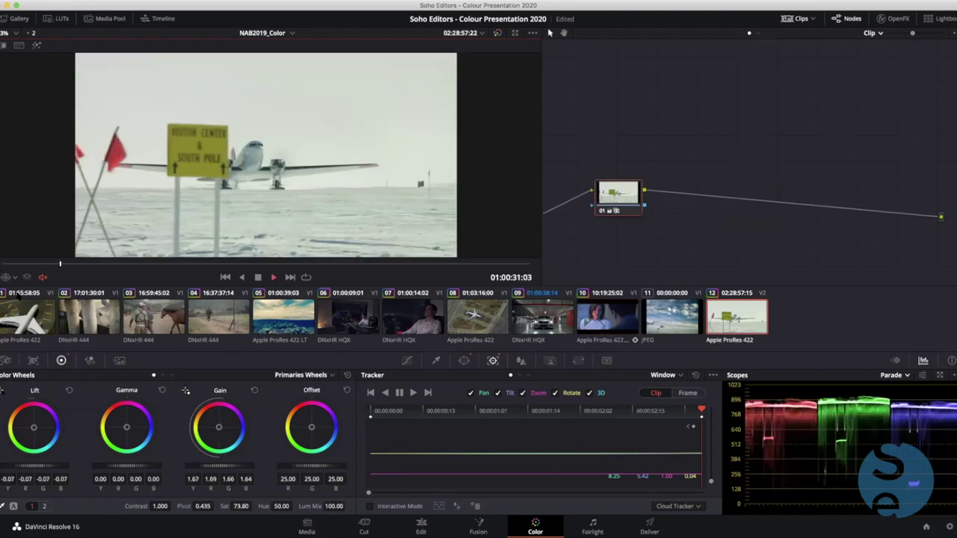
{"action": "left_click", "coordinate": [536, 319]}
{"action": "key", "text": "Down"}
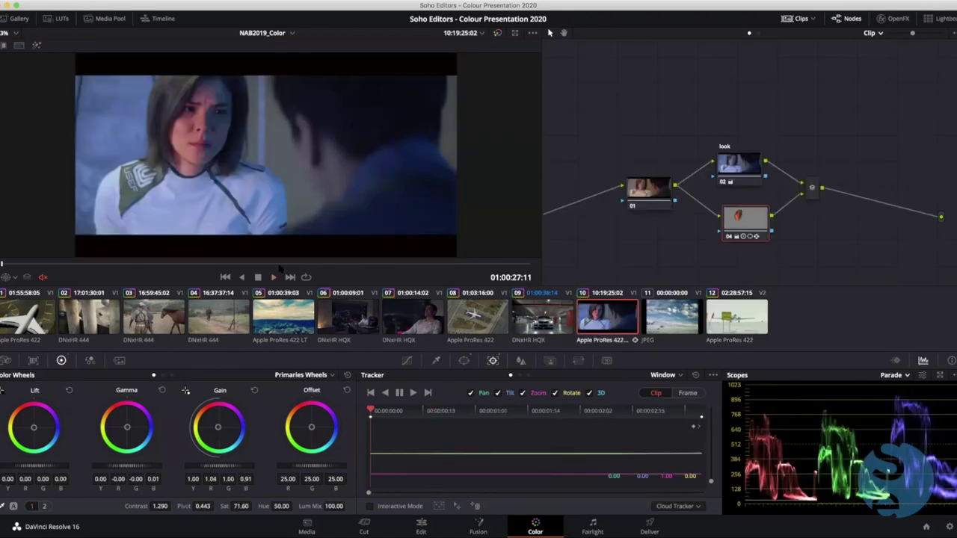
{"action": "left_click", "coordinate": [305, 278]}
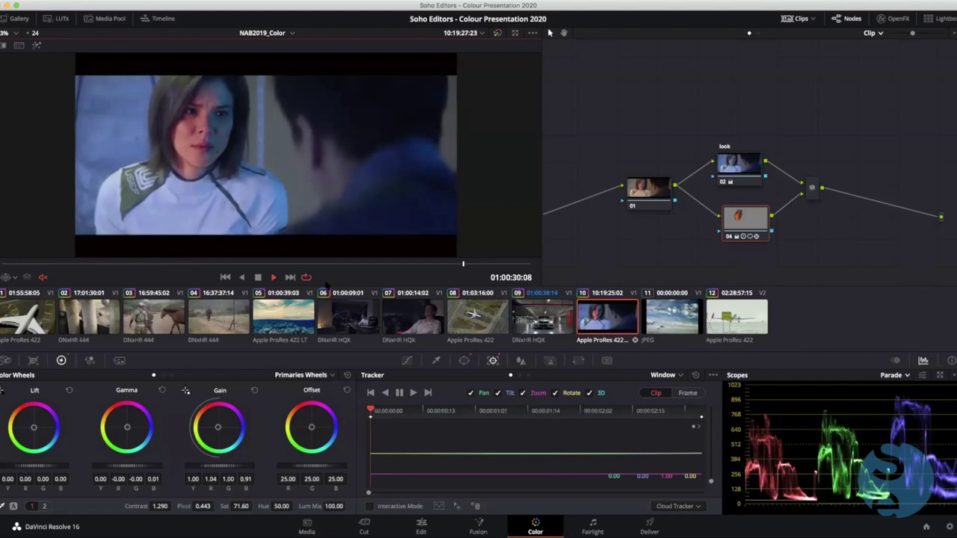
{"action": "key", "text": "space"}
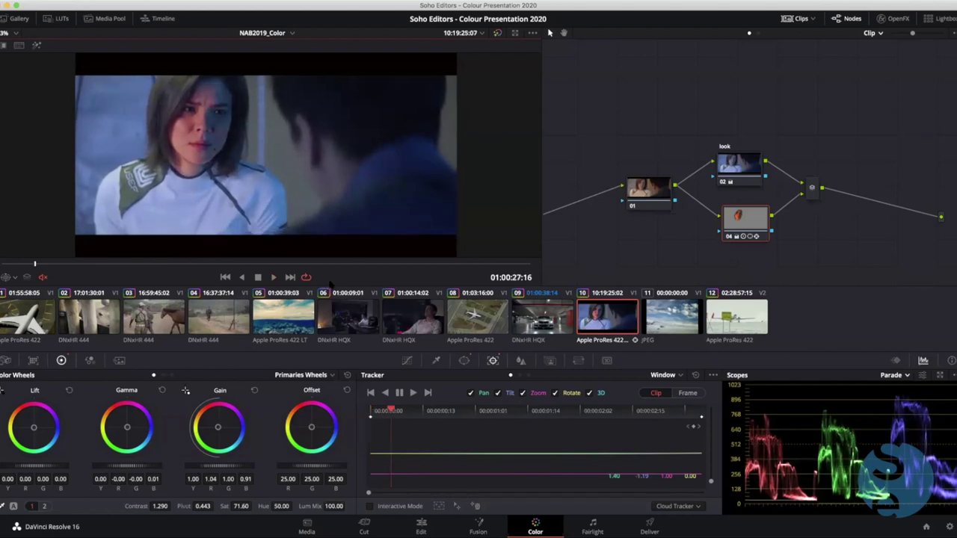
Add a serial node after the parallel mixer and set its contrast to 1.222 and pivot to 0.513
{"action": "left_click", "coordinate": [813, 188]}
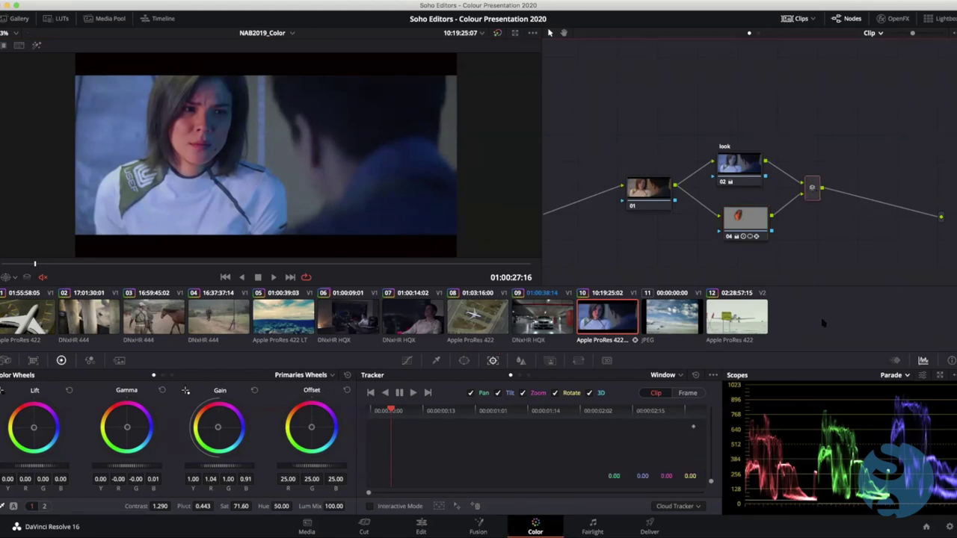
{"action": "key", "text": "alt+s"}
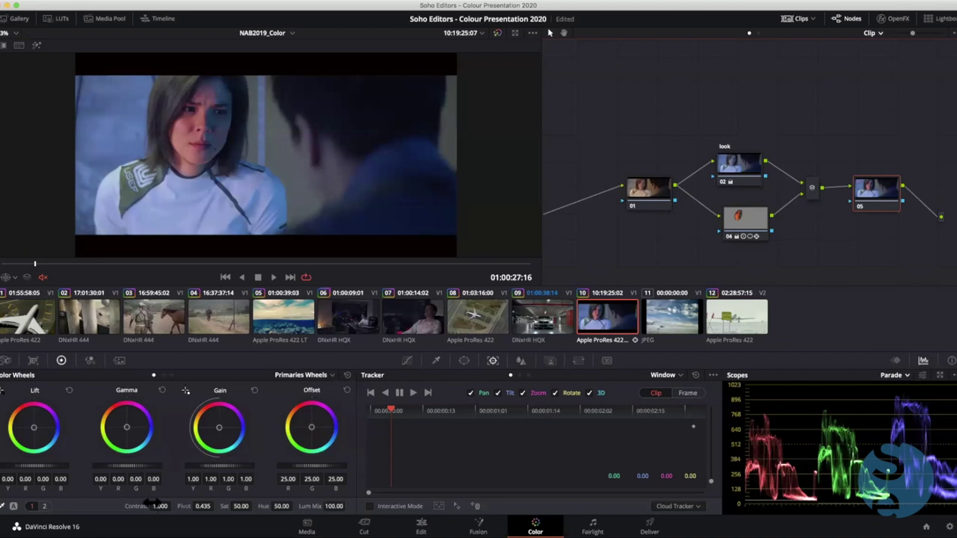
{"action": "left_click_drag", "start_coordinate": [155, 506], "coordinate": [216, 505]}
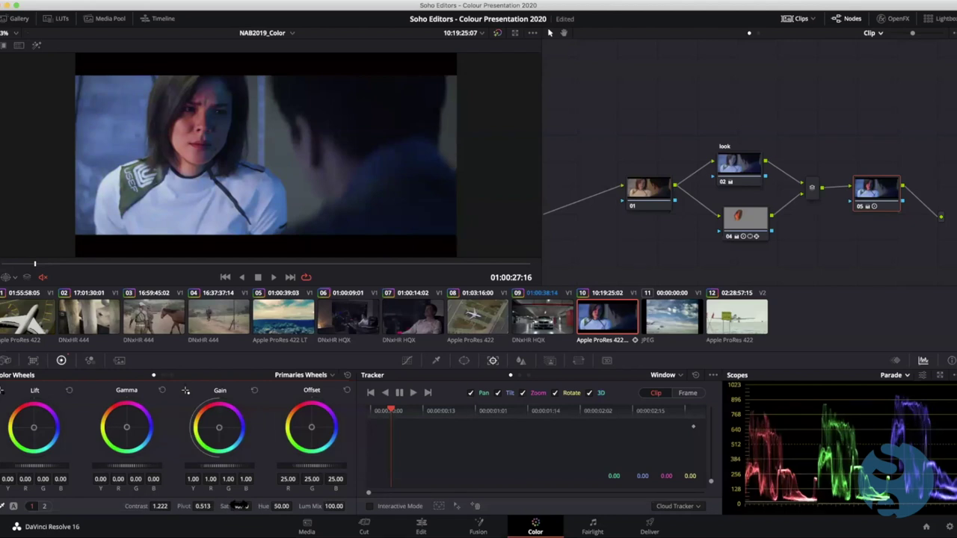
Add another serial node after node 05 and place it beyond node 05 at the end of the chain
{"action": "left_click_drag", "start_coordinate": [887, 185], "coordinate": [879, 187]}
{"action": "key", "text": "alt+s"}
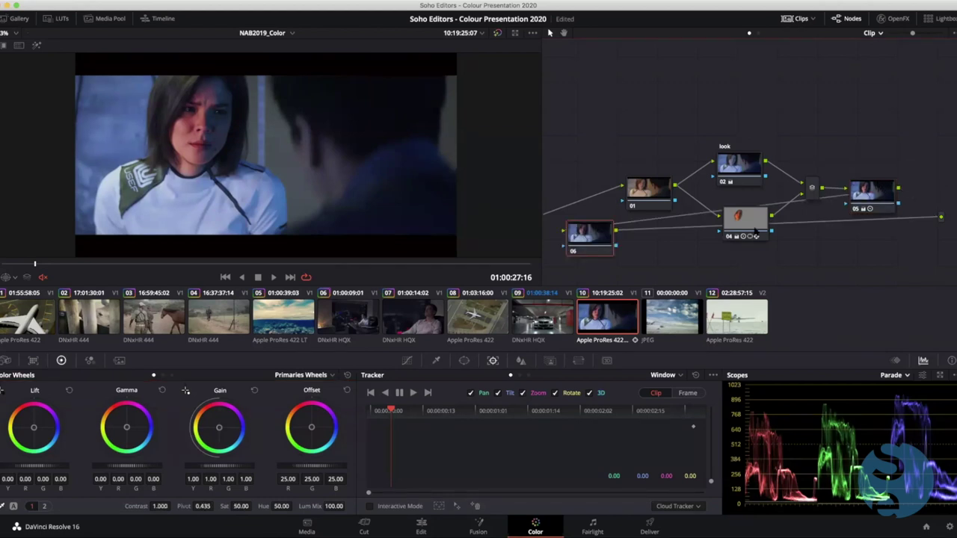
{"action": "left_click_drag", "start_coordinate": [586, 246], "coordinate": [944, 191]}
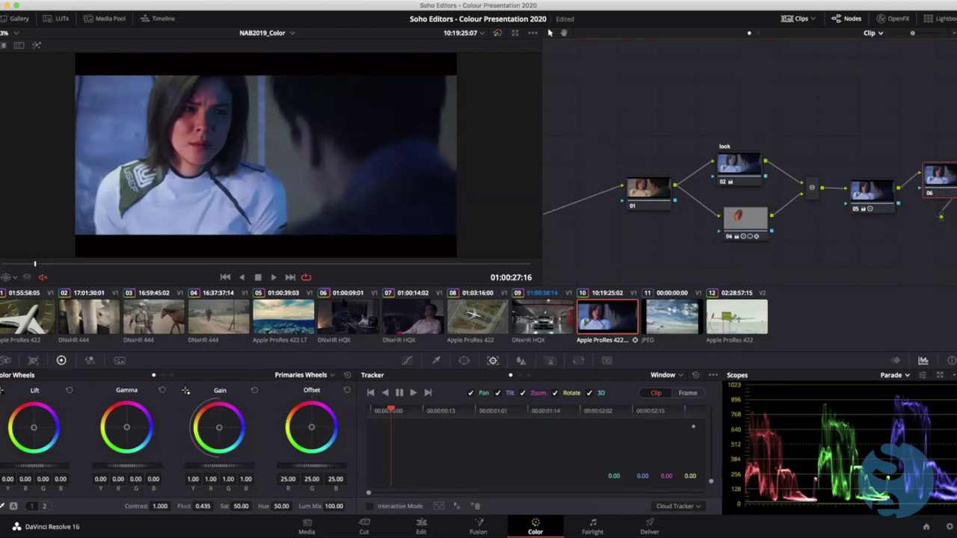
Add a circle window on node 06, shaped as a tall ellipse over the woman with size 53.11, aspect 29.97 and Soft 1 18.00
{"action": "left_click", "coordinate": [464, 360]}
{"action": "left_click", "coordinate": [378, 437]}
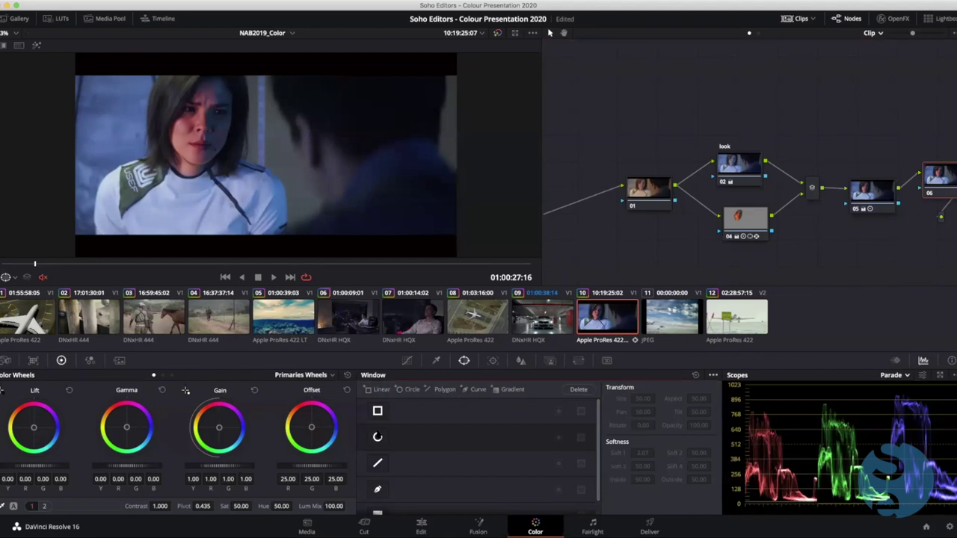
{"action": "left_click_drag", "start_coordinate": [266, 175], "coordinate": [200, 157]}
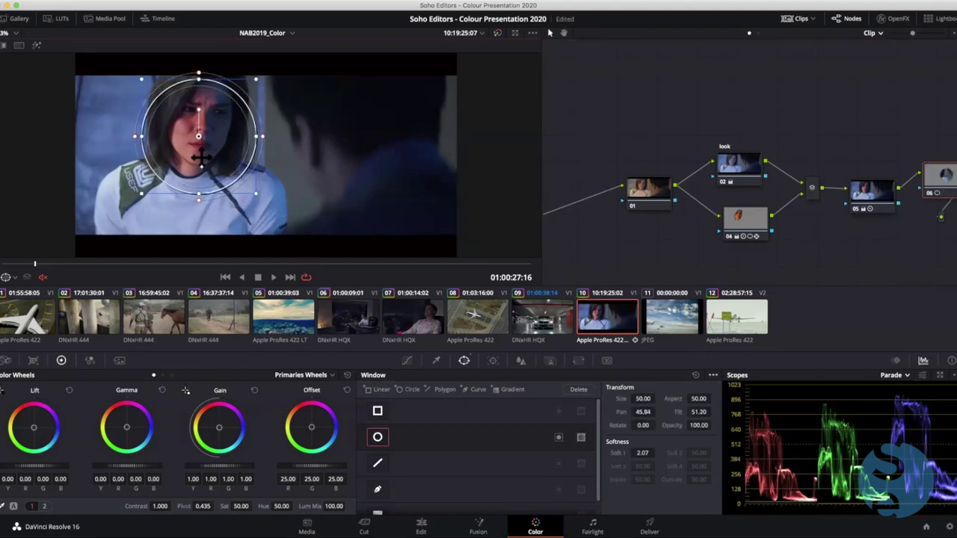
{"action": "left_click_drag", "start_coordinate": [198, 192], "coordinate": [191, 264]}
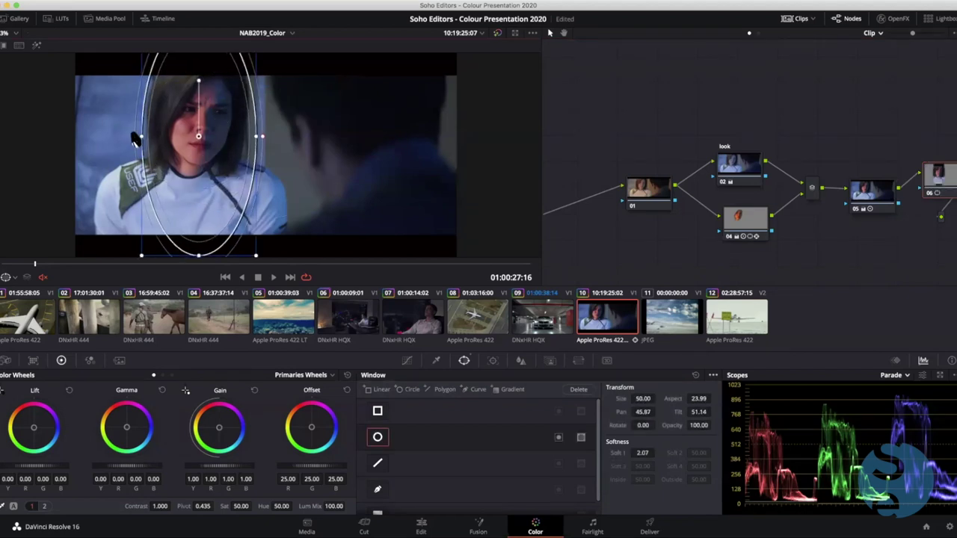
{"action": "mouse_move", "coordinate": [134, 136]}
{"action": "left_mouse_down"}
{"action": "mouse_move", "coordinate": [84, 136]}
{"action": "mouse_move", "coordinate": [128, 135]}
{"action": "left_mouse_up"}
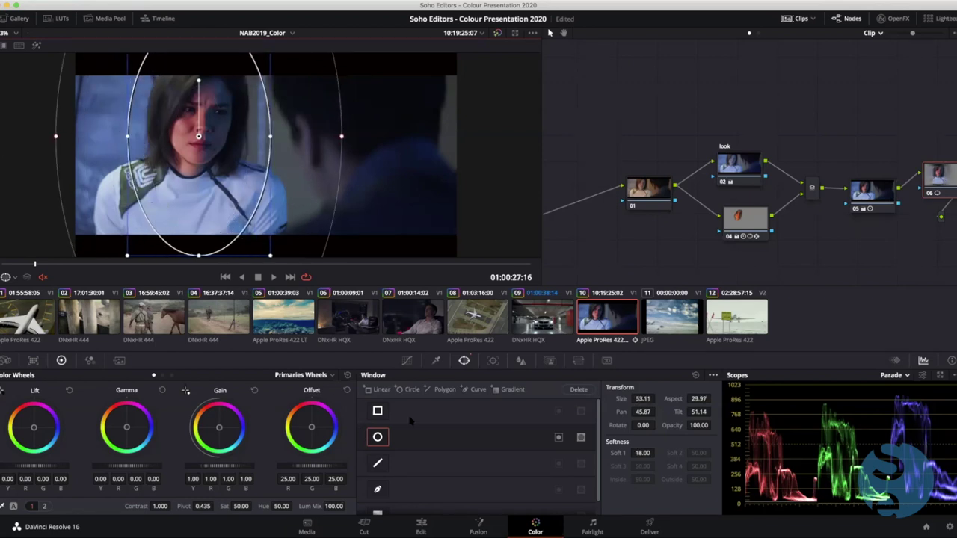
Invert node 06's circle window while viewing its black-and-white highlight matte, and return to the normal image
{"action": "left_click", "coordinate": [36, 45]}
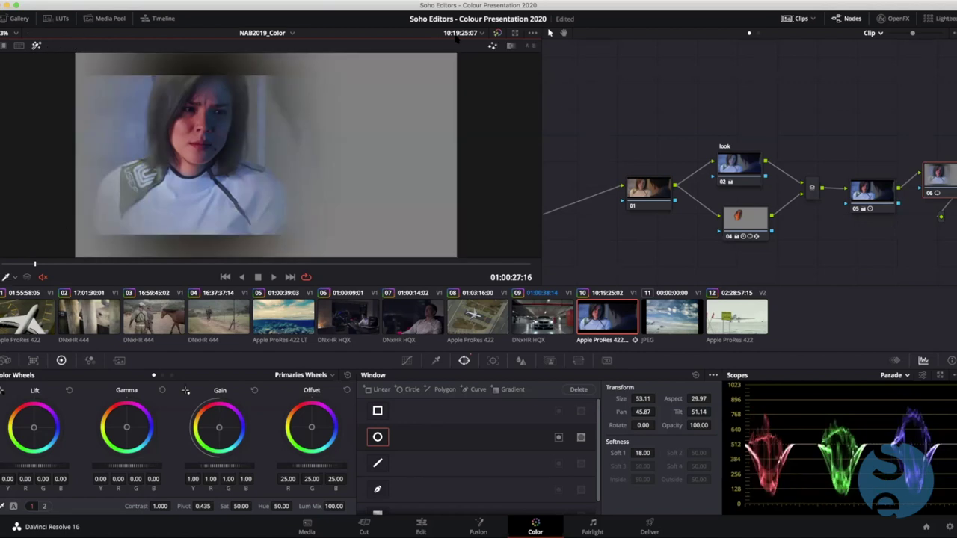
{"action": "left_click", "coordinate": [508, 46]}
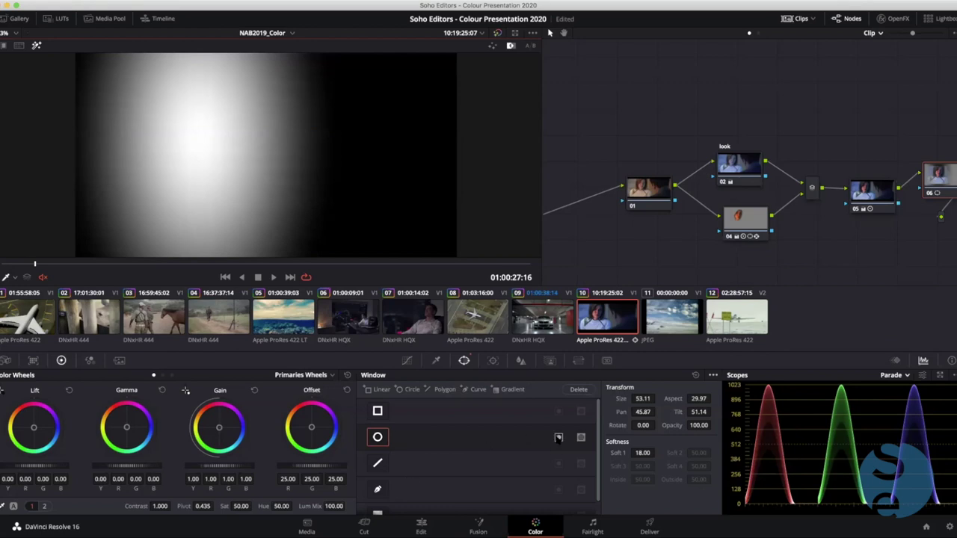
{"action": "left_click", "coordinate": [558, 438]}
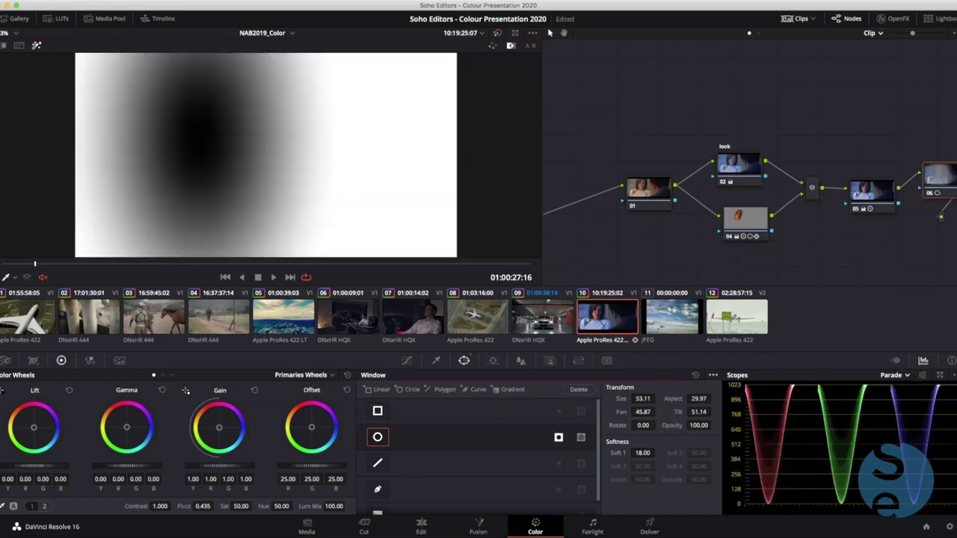
{"action": "left_click", "coordinate": [36, 46]}
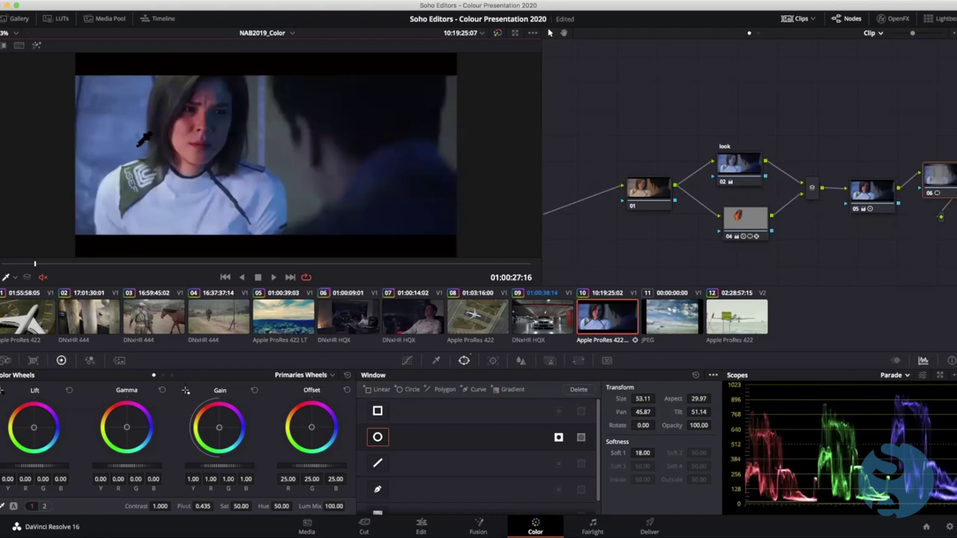
Darken the area around the woman on node 06 with gain 0.75 and play the clip from its start to review
{"action": "left_click_drag", "start_coordinate": [239, 469], "coordinate": [238, 514]}
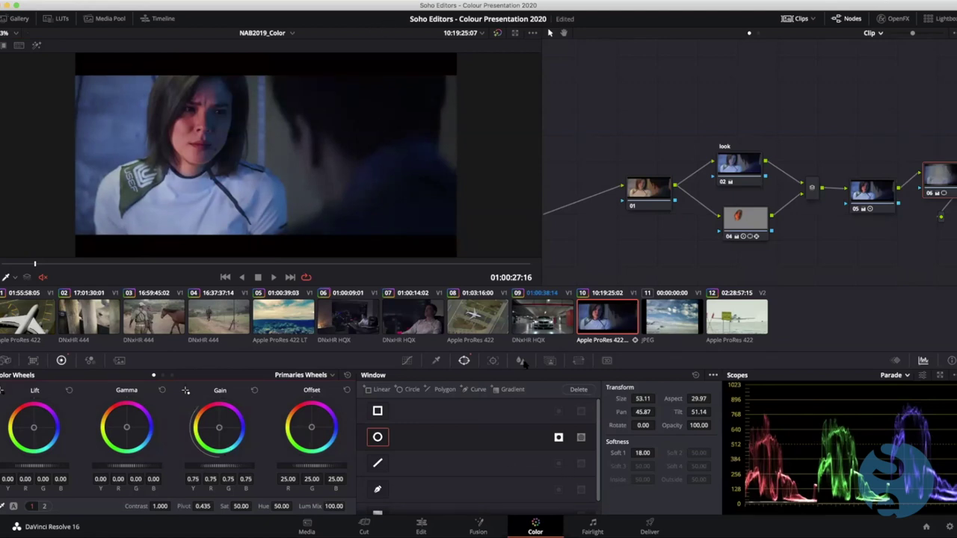
{"action": "left_click_drag", "start_coordinate": [113, 263], "coordinate": [1, 263]}
{"action": "key", "text": "space"}
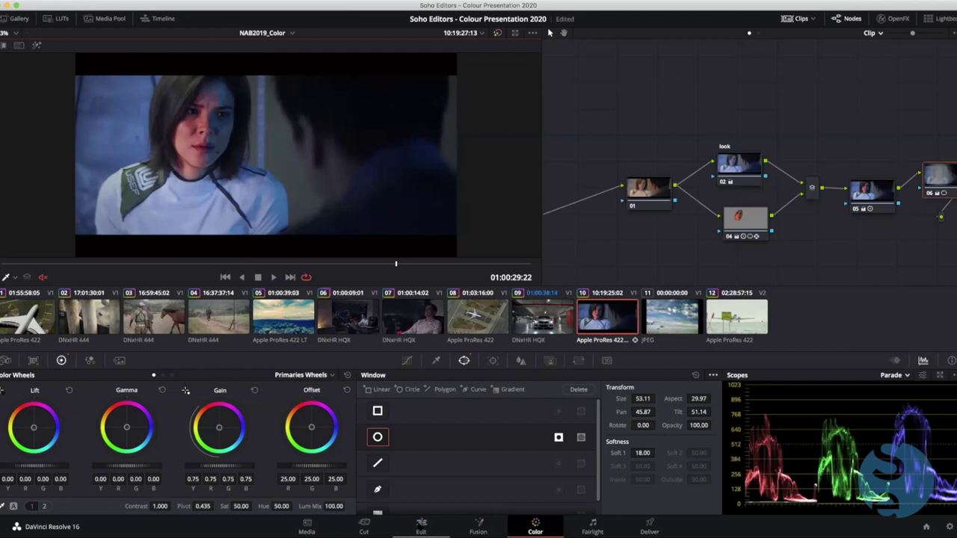
On the Edit page, toggle the South Pole clip on Video 2 off and on to inspect the sky still beneath it
{"action": "left_click", "coordinate": [421, 526]}
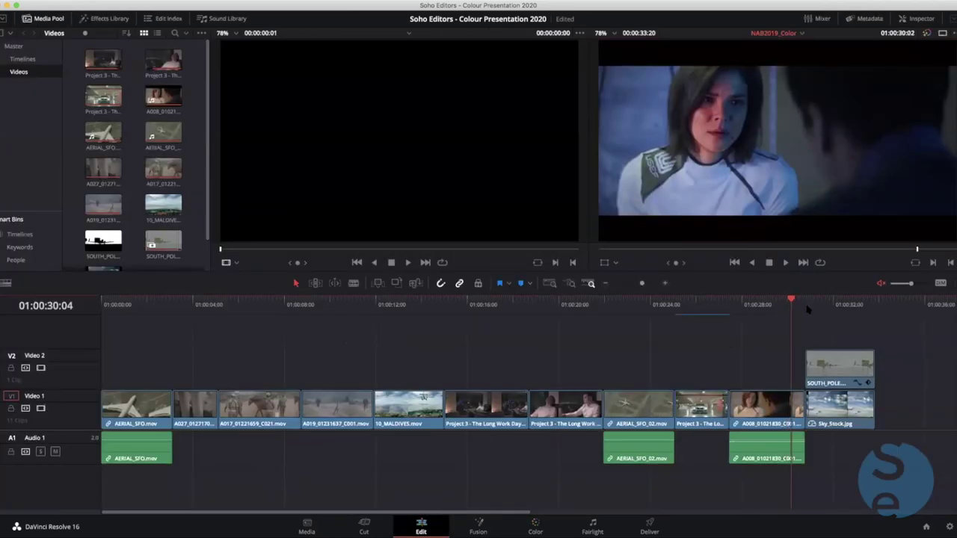
{"action": "left_click", "coordinate": [806, 305]}
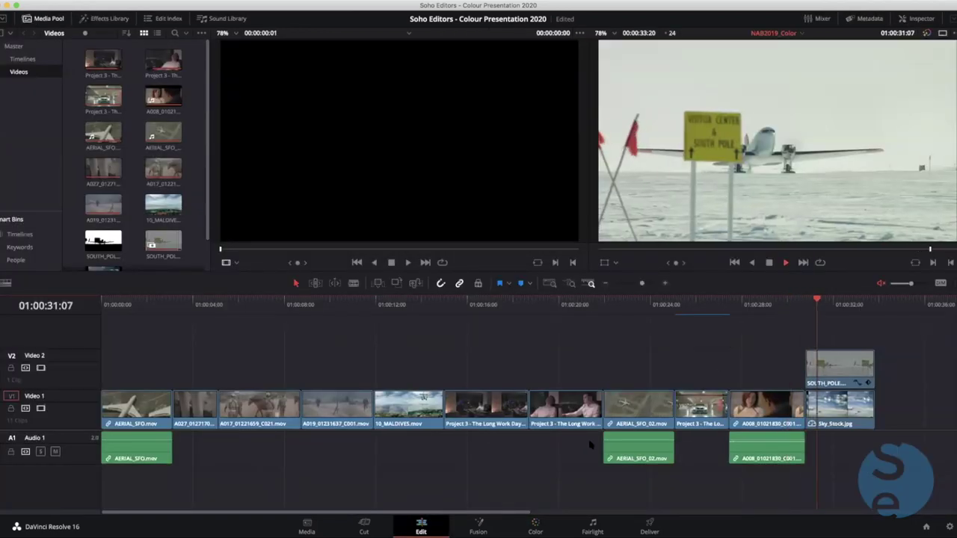
{"action": "key", "text": "space"}
{"action": "left_click", "coordinate": [833, 371]}
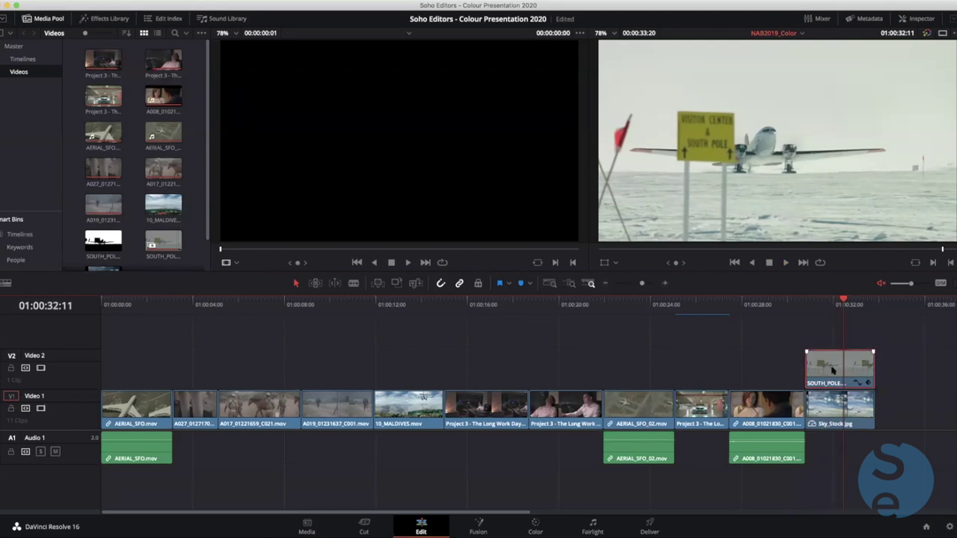
{"action": "key", "text": "d"}
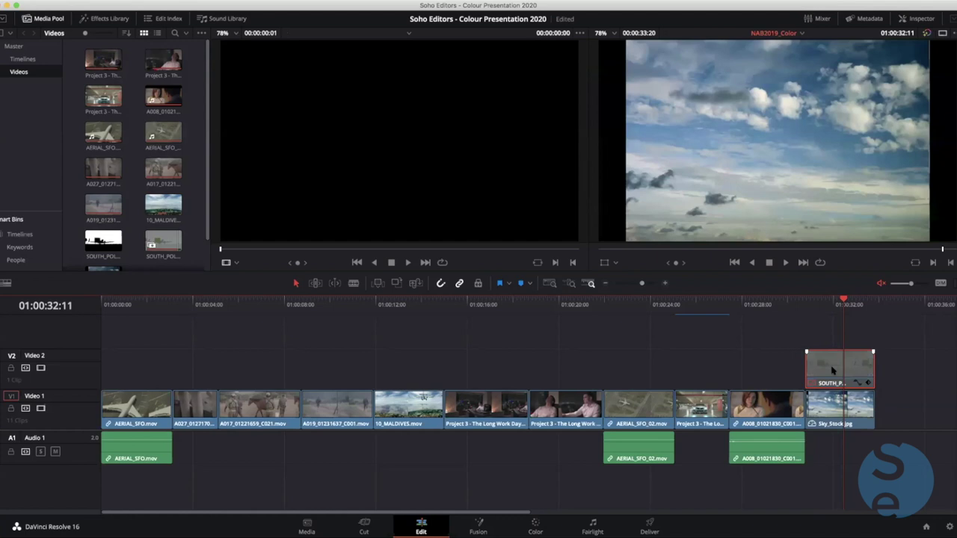
{"action": "key", "text": "d"}
{"action": "key", "text": "d"}
{"action": "key", "text": "d"}
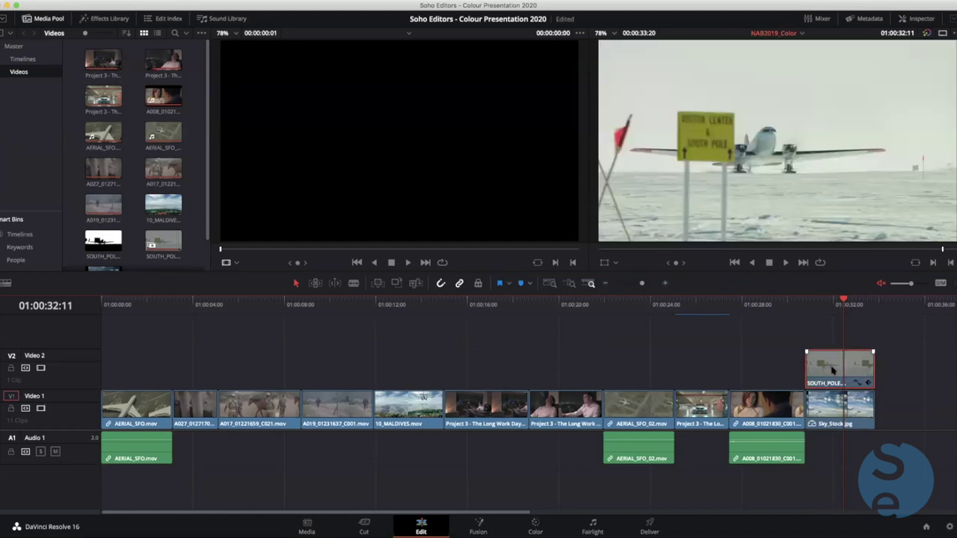
Save the project and play the South Pole clip on the Color page with its source input visible in the node graph
{"action": "key", "text": "super+s"}
{"action": "left_click", "coordinate": [535, 526]}
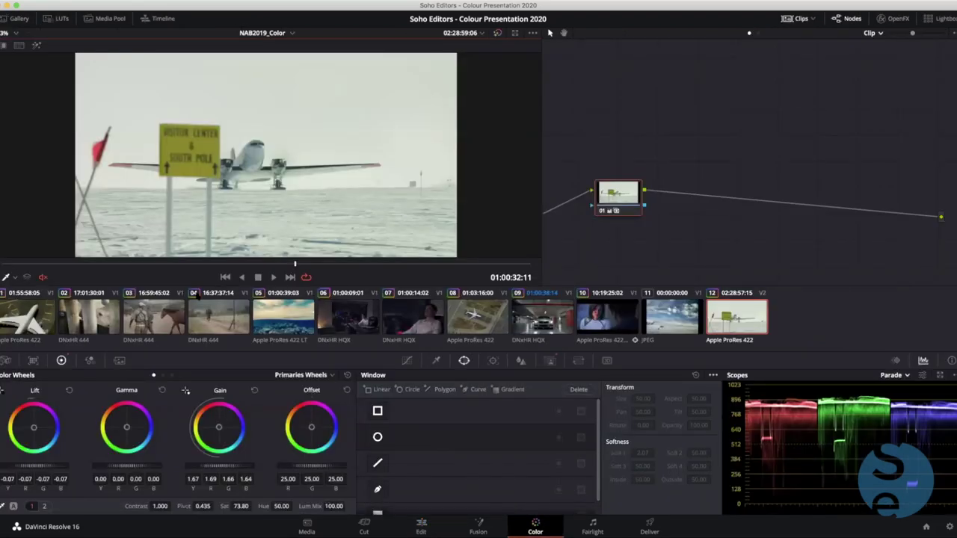
{"action": "left_click_drag", "start_coordinate": [618, 241], "coordinate": [758, 175]}
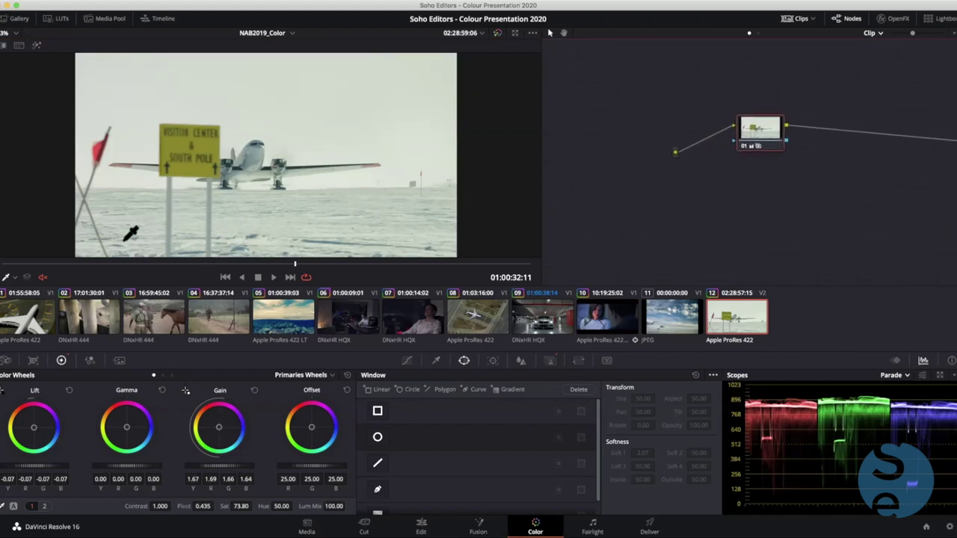
{"action": "key", "text": "space"}
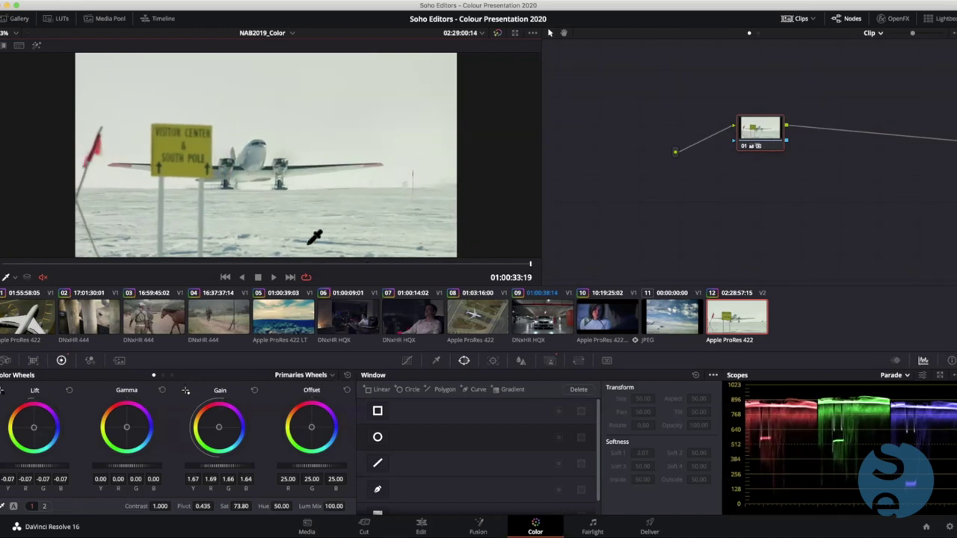
Play the South Pole clip and toggle node 01 off and on to compare its grade with the original image
{"action": "left_click", "coordinate": [274, 273]}
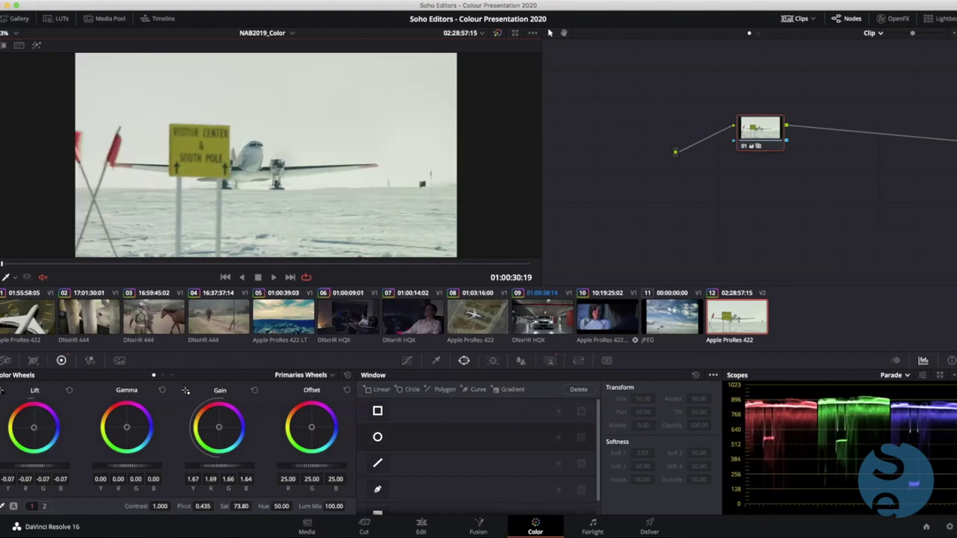
{"action": "left_click", "coordinate": [744, 146]}
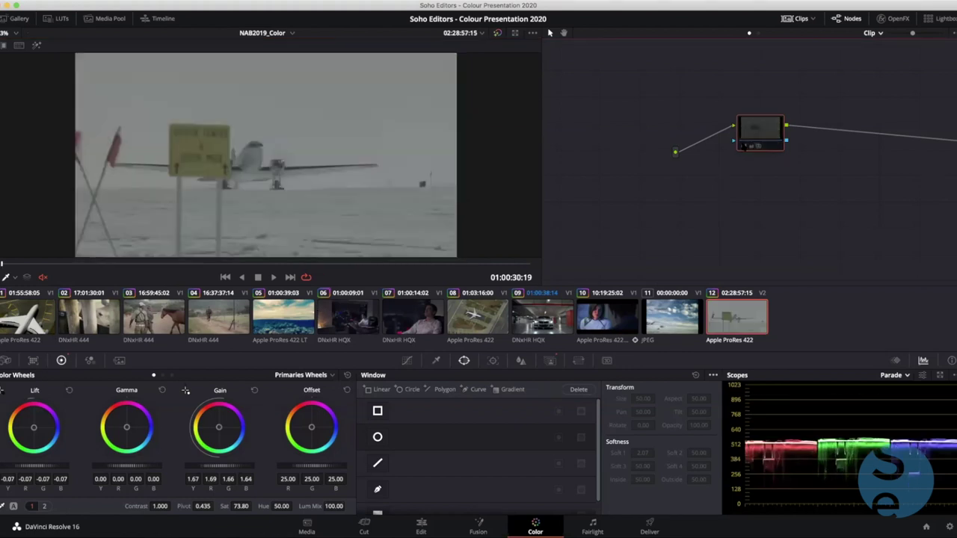
{"action": "left_click", "coordinate": [744, 145]}
Add a serial node after node 01 and bring the South Pole matte clip from the Videos bin into the node graph
{"action": "key", "text": "alt+s"}
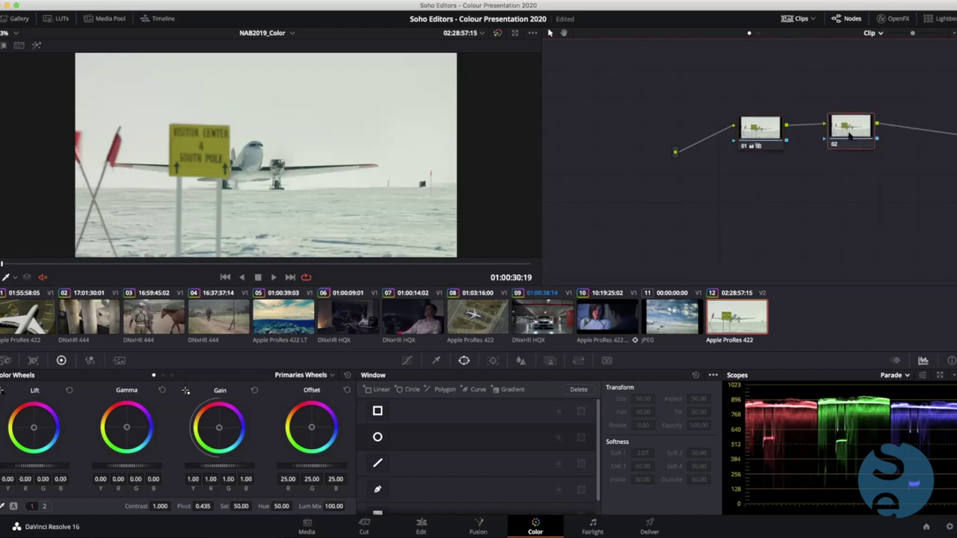
{"action": "left_click_drag", "start_coordinate": [760, 196], "coordinate": [630, 228]}
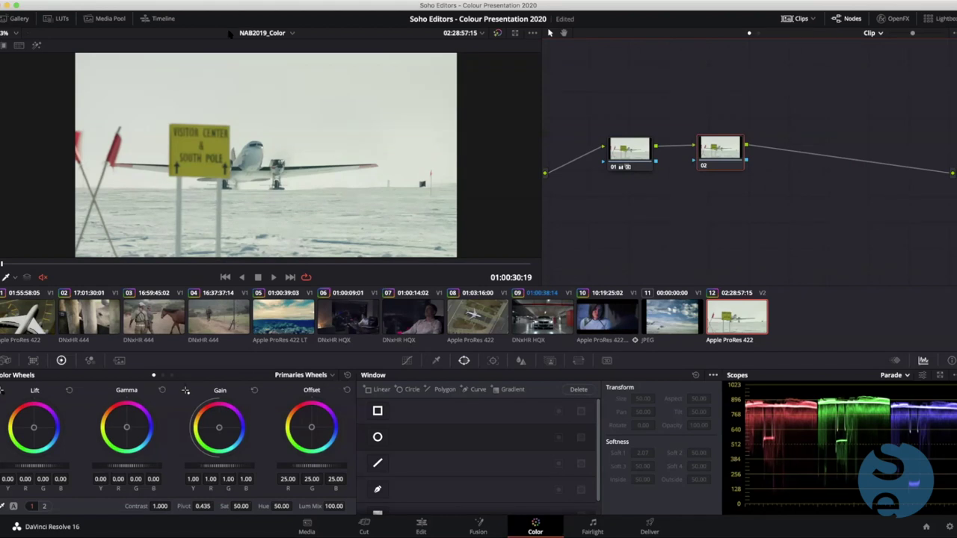
{"action": "left_click", "coordinate": [105, 18]}
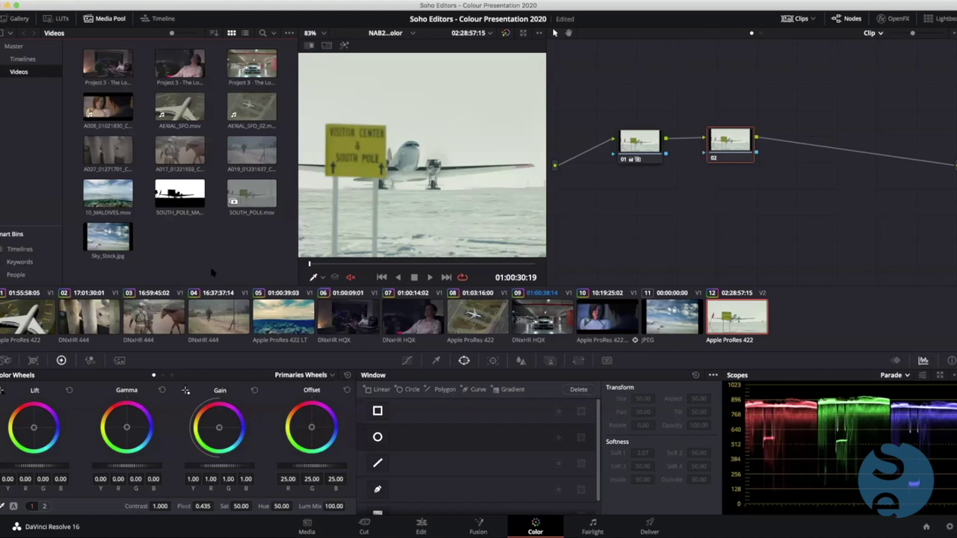
{"action": "left_click", "coordinate": [173, 192]}
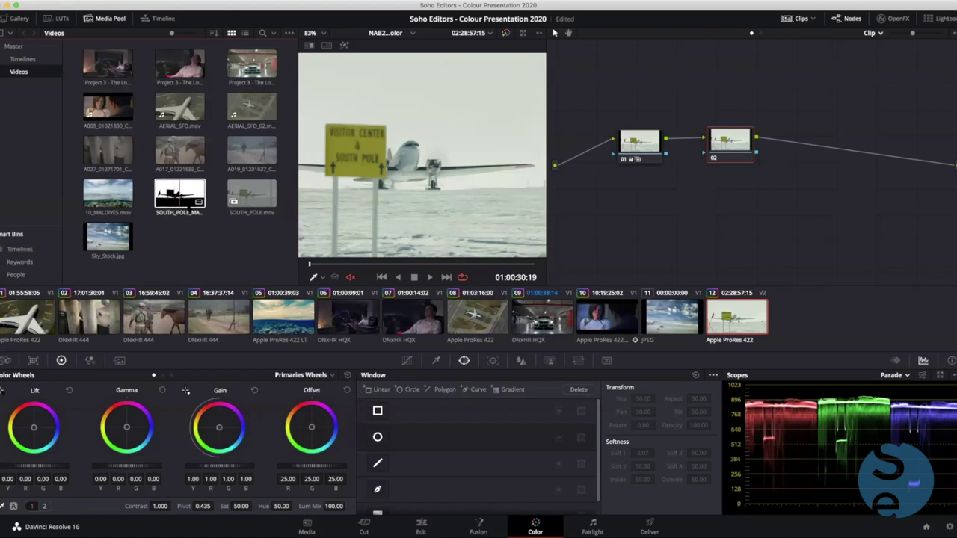
{"action": "left_click", "coordinate": [188, 246]}
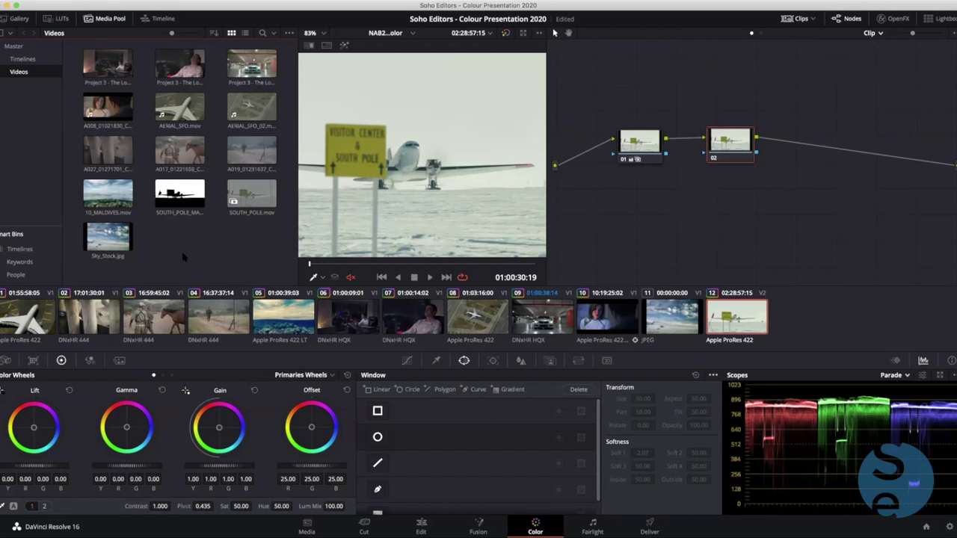
{"action": "left_click", "coordinate": [176, 196]}
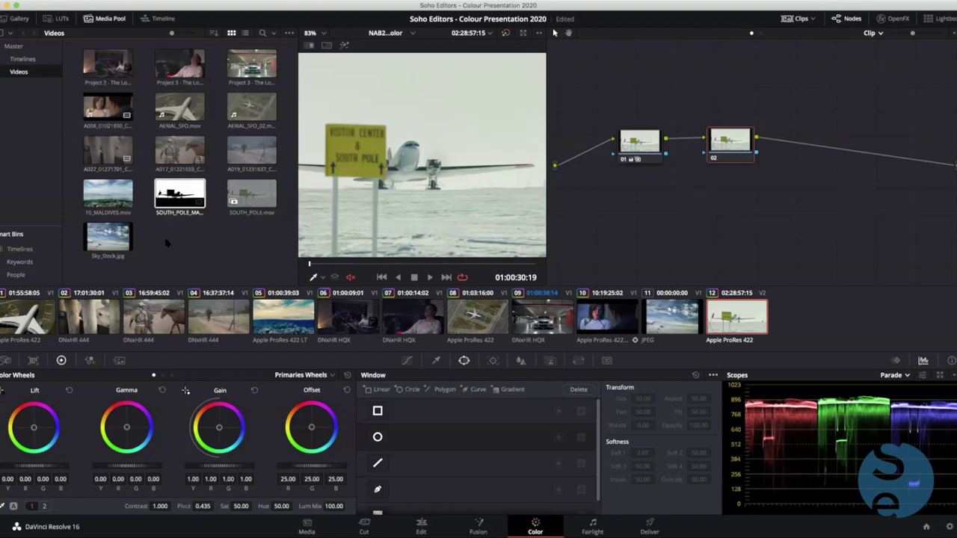
{"action": "left_click_drag", "start_coordinate": [180, 196], "coordinate": [635, 217]}
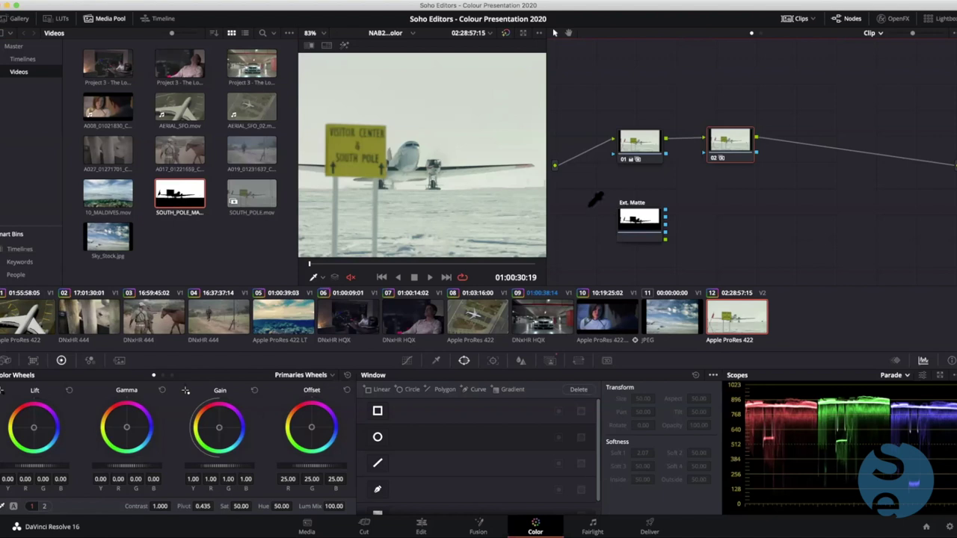
{"action": "left_click", "coordinate": [103, 19]}
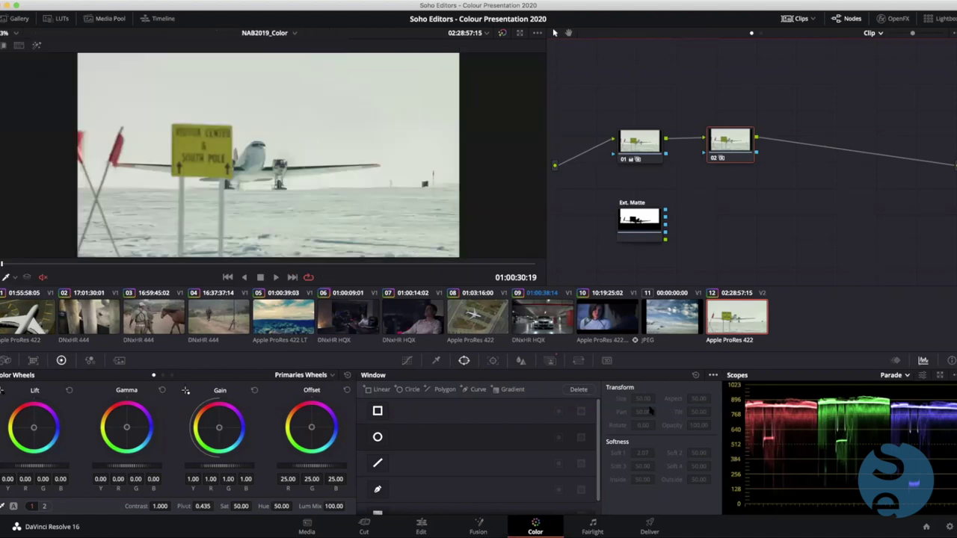
Place the external matte beneath the graph, connect its first key output to node 02's key input, and select node 02
{"action": "left_click_drag", "start_coordinate": [639, 218], "coordinate": [625, 222]}
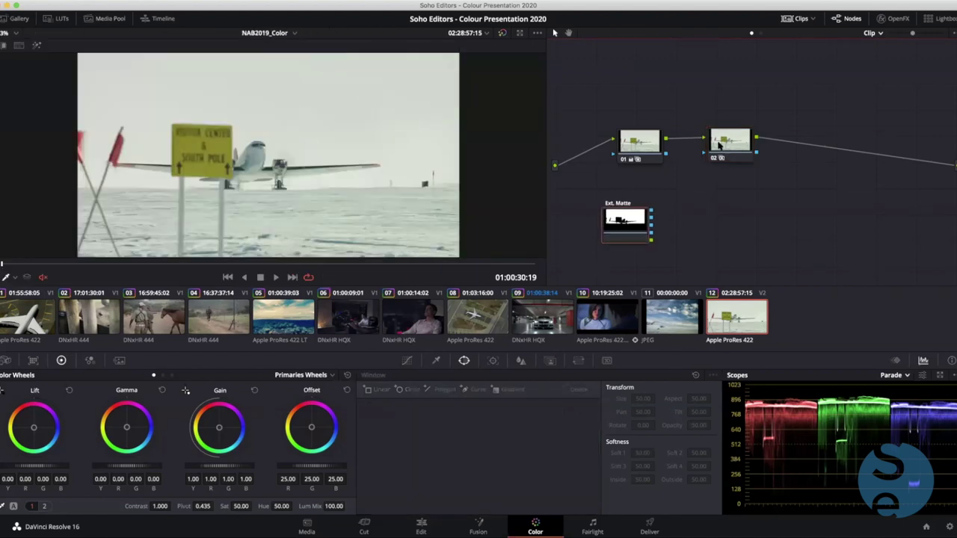
{"action": "left_click_drag", "start_coordinate": [692, 175], "coordinate": [703, 153]}
{"action": "left_click", "coordinate": [730, 144]}
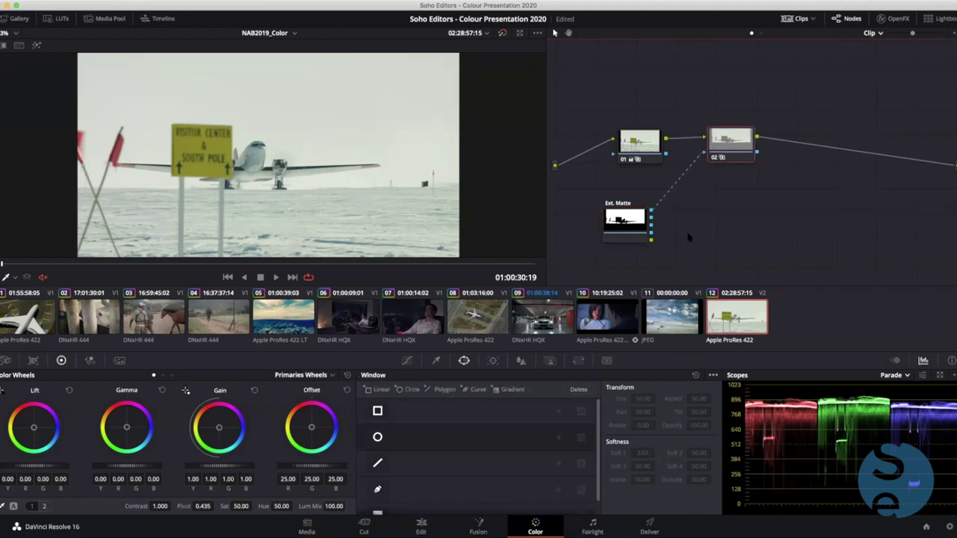
Try tinting the matted sky blue with node 02 gain at red 0.94, green 1.00, blue 1.20, play it, and reset the primaries
{"action": "left_click_drag", "start_coordinate": [217, 426], "coordinate": [246, 434]}
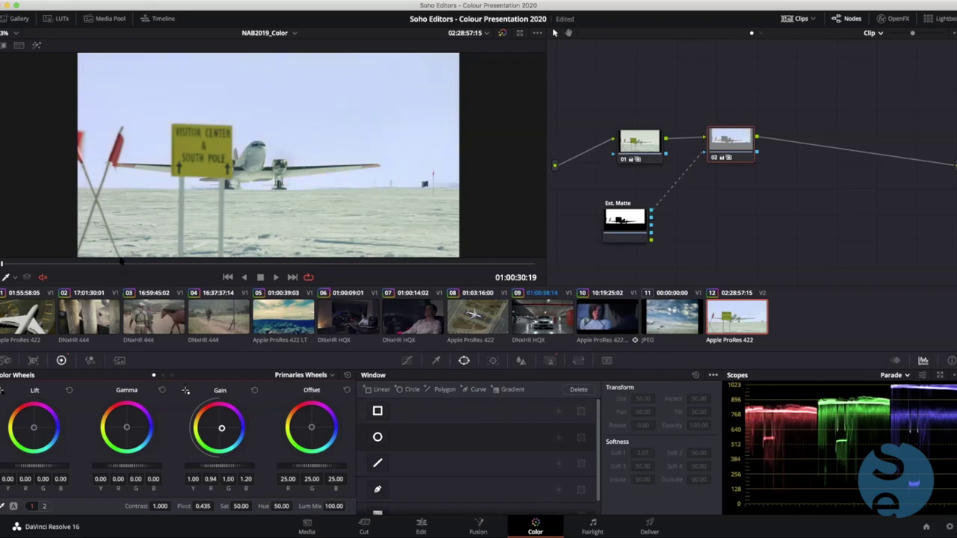
{"action": "key", "text": "space"}
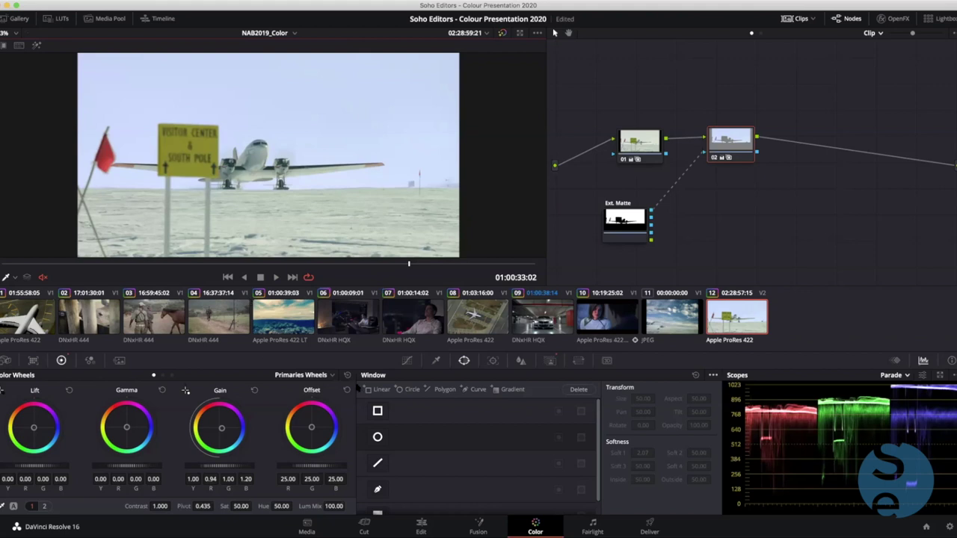
{"action": "left_click", "coordinate": [347, 374]}
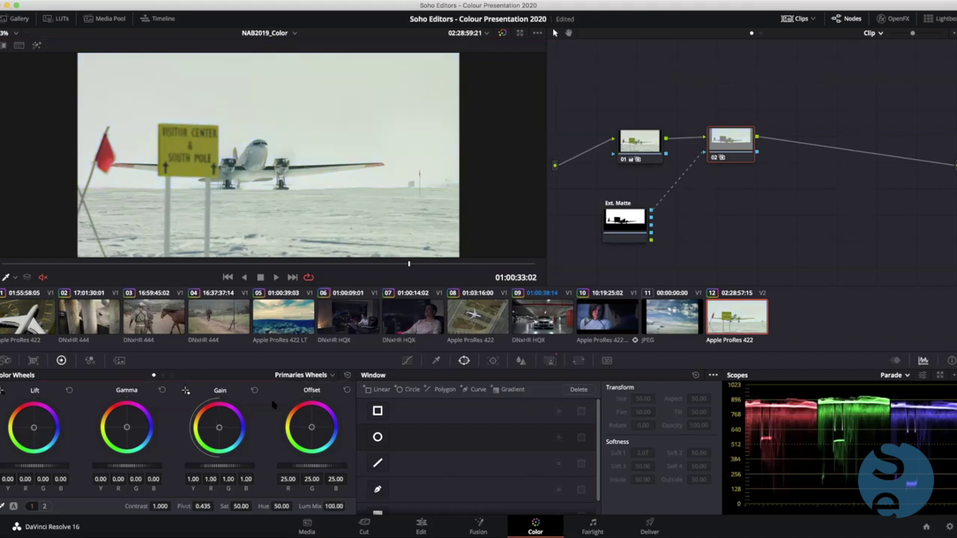
Add an alpha output to the node graph and connect node 02's key output to it
{"action": "left_click", "coordinate": [718, 242]}
{"action": "left_click", "coordinate": [636, 222]}
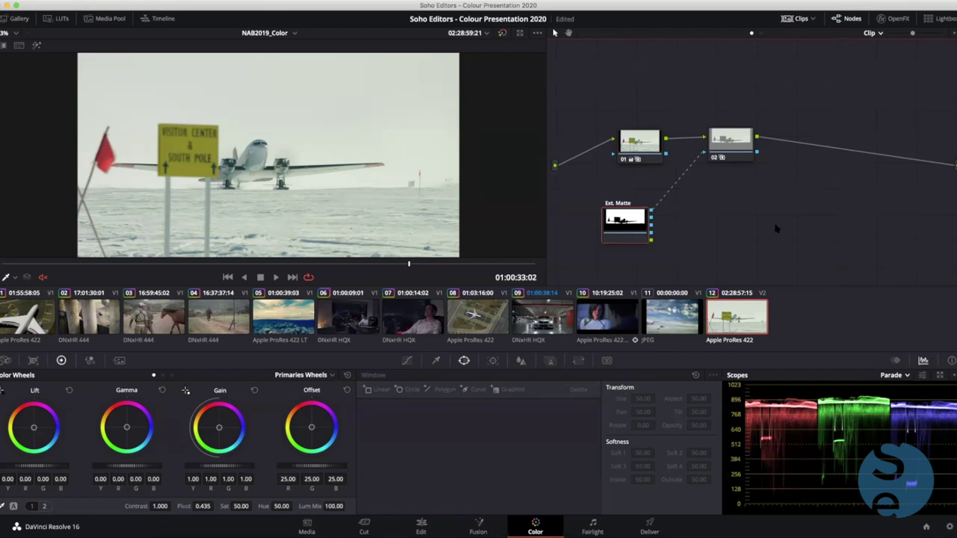
{"action": "right_click", "coordinate": [841, 205]}
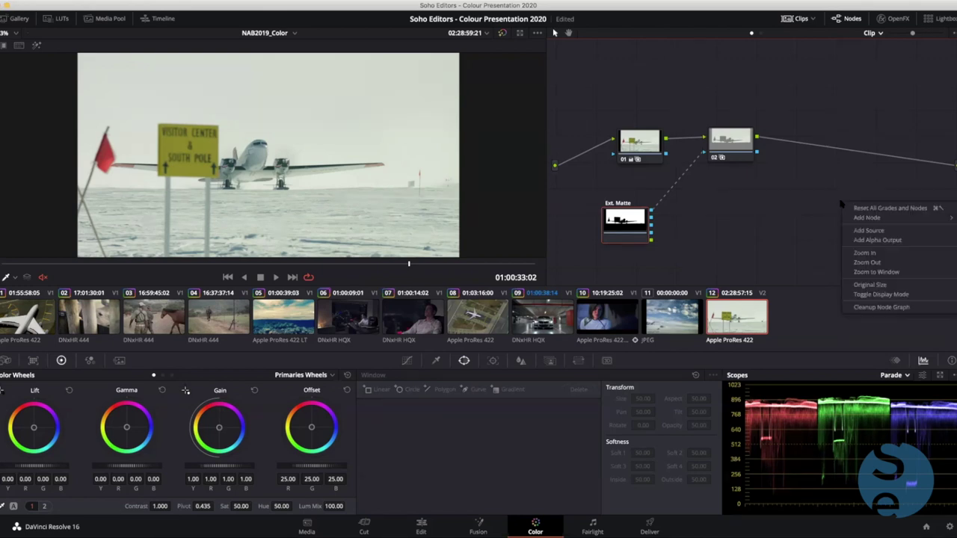
{"action": "left_click", "coordinate": [859, 241]}
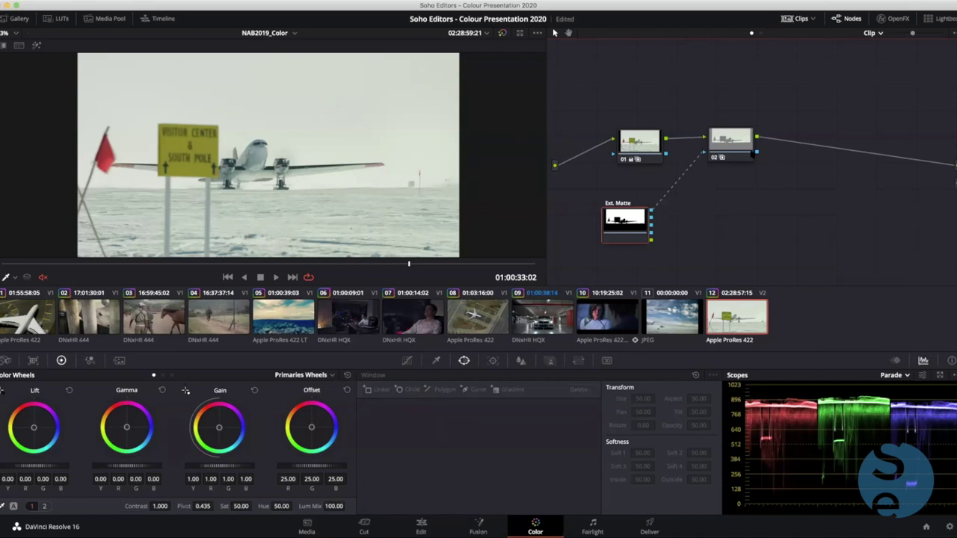
{"action": "left_click_drag", "start_coordinate": [756, 152], "coordinate": [955, 183]}
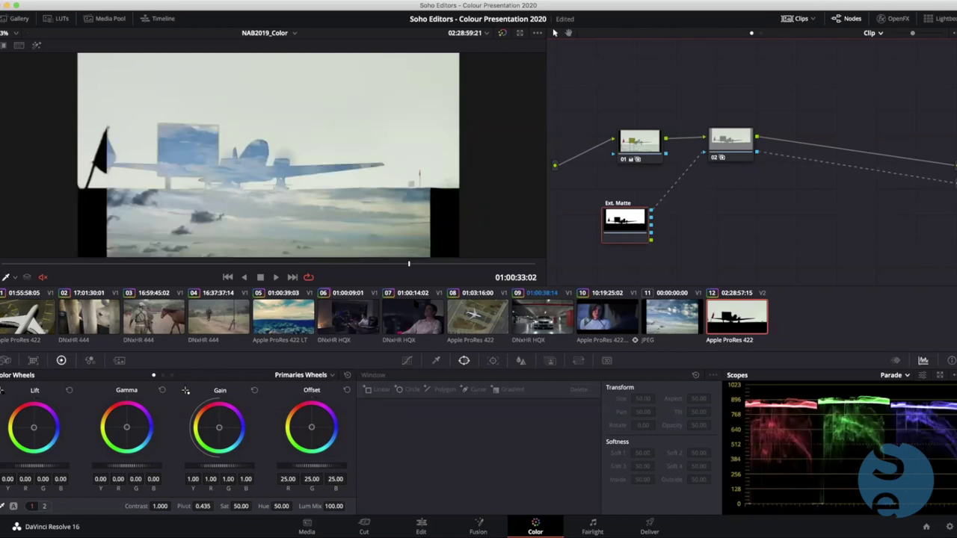
Check the composite at an earlier frame and invert node 02's key input so the sky still replaces the South Pole sky
{"action": "left_click_drag", "start_coordinate": [423, 263], "coordinate": [231, 263]}
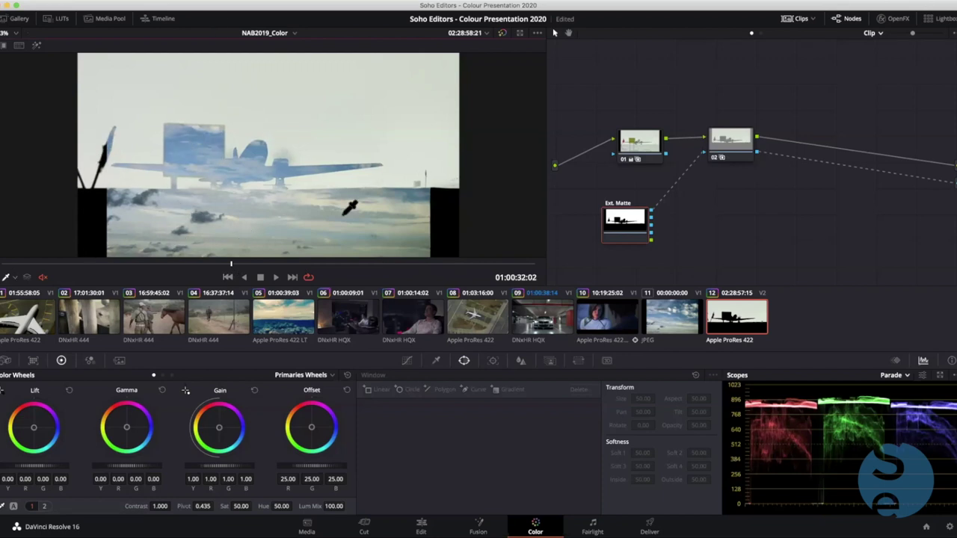
{"action": "left_click", "coordinate": [715, 139]}
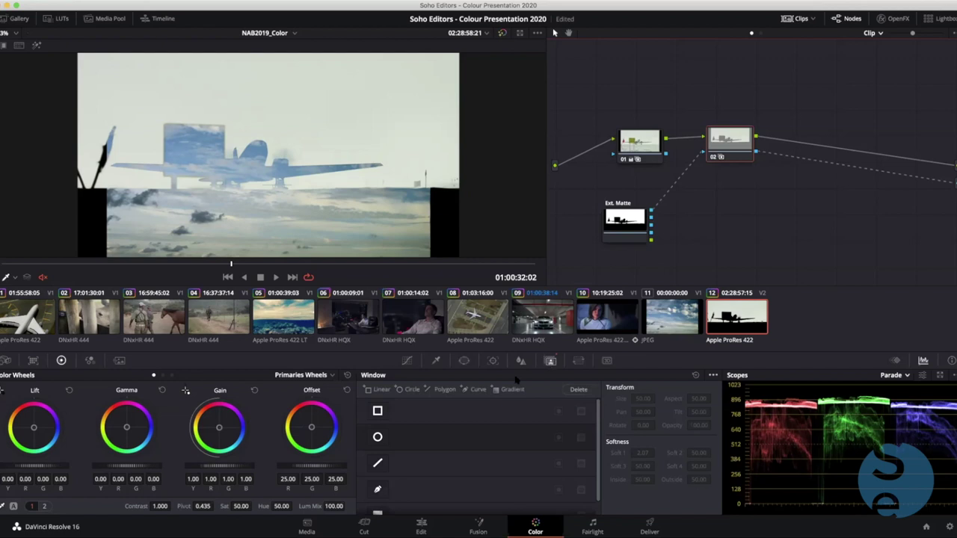
{"action": "left_click", "coordinate": [551, 360]}
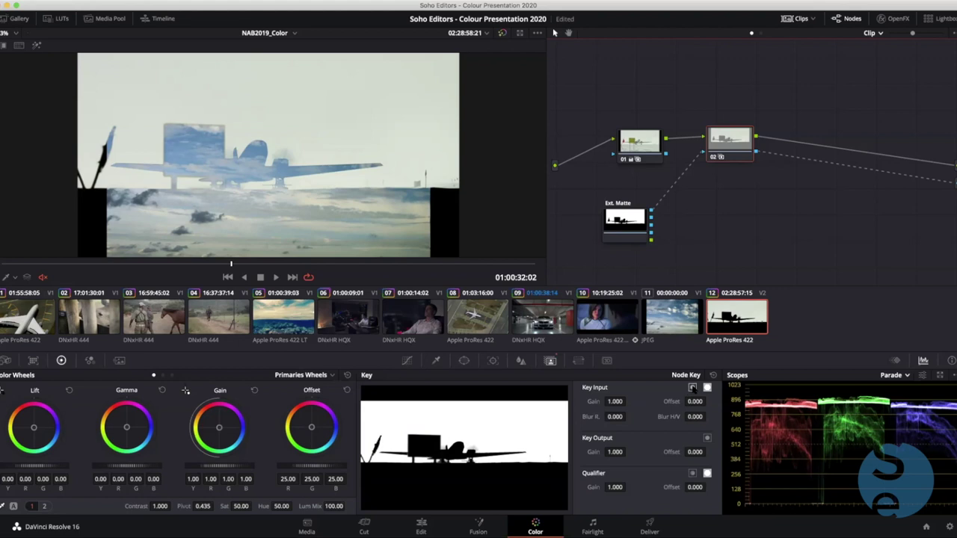
{"action": "left_click", "coordinate": [693, 387]}
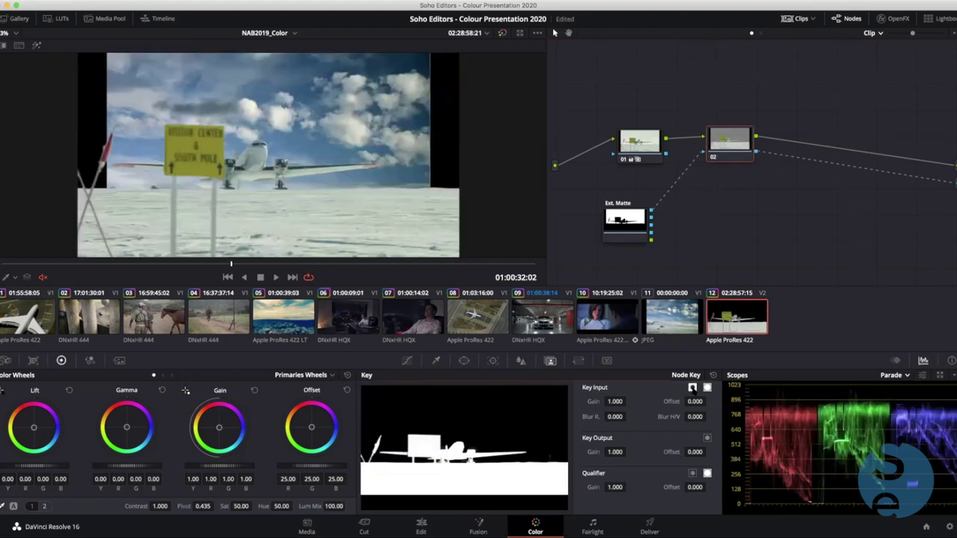
Set the input sizing zoom of the clip 11 sky still to 1.326 so it fills the frame, and play the composite
{"action": "left_click", "coordinate": [671, 318]}
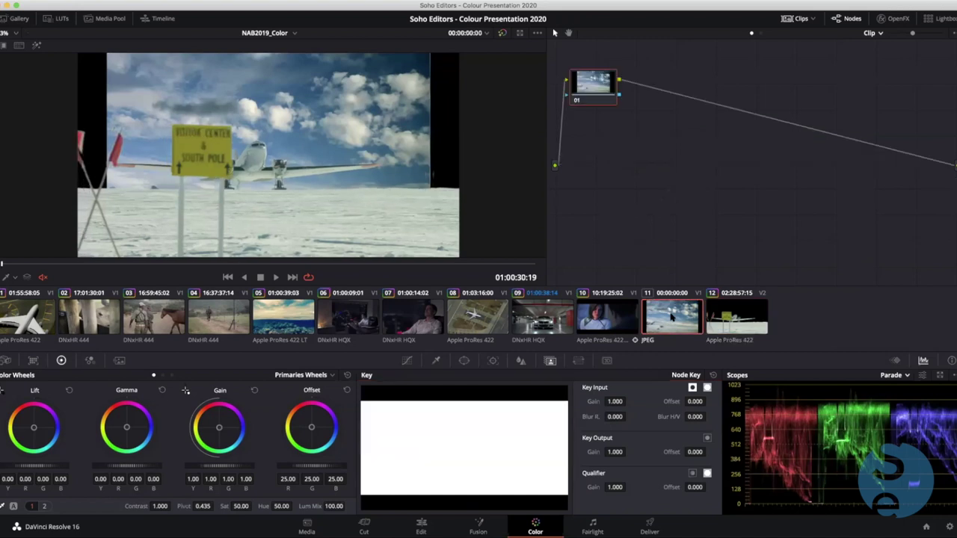
{"action": "left_click", "coordinate": [578, 361]}
{"action": "left_click_drag", "start_coordinate": [415, 444], "coordinate": [431, 444]}
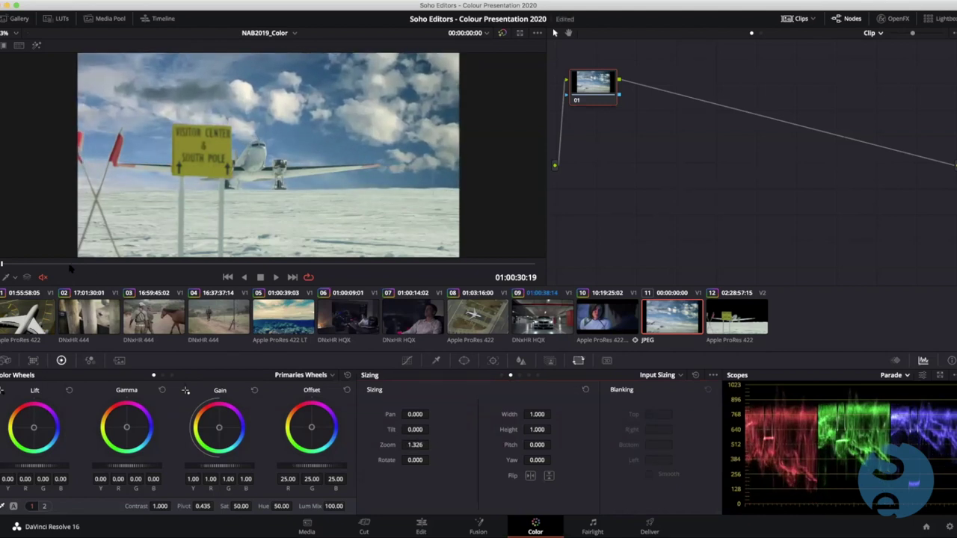
{"action": "key", "text": "space"}
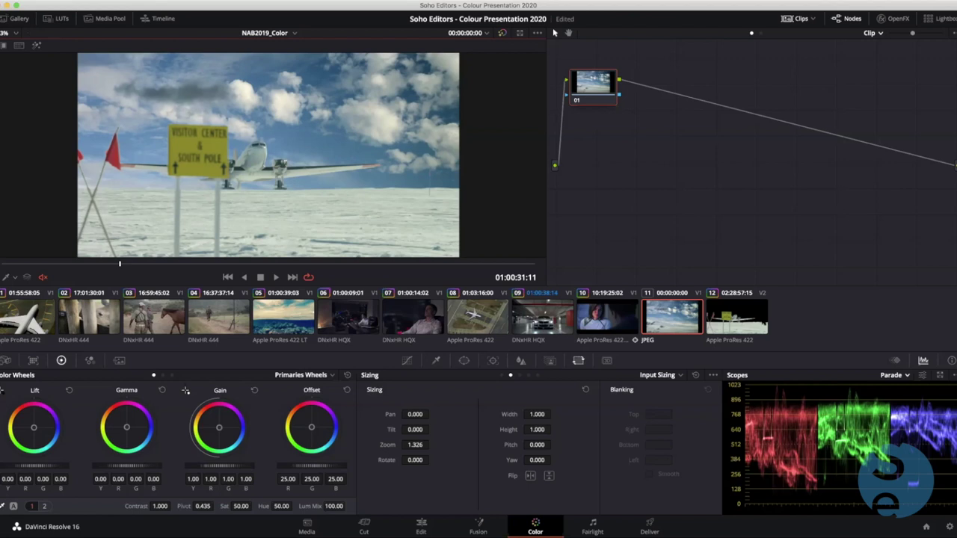
Shot match the clip 11 sky still to the South Pole clip and lower the still's gain to 0.93
{"action": "right_click", "coordinate": [740, 314]}
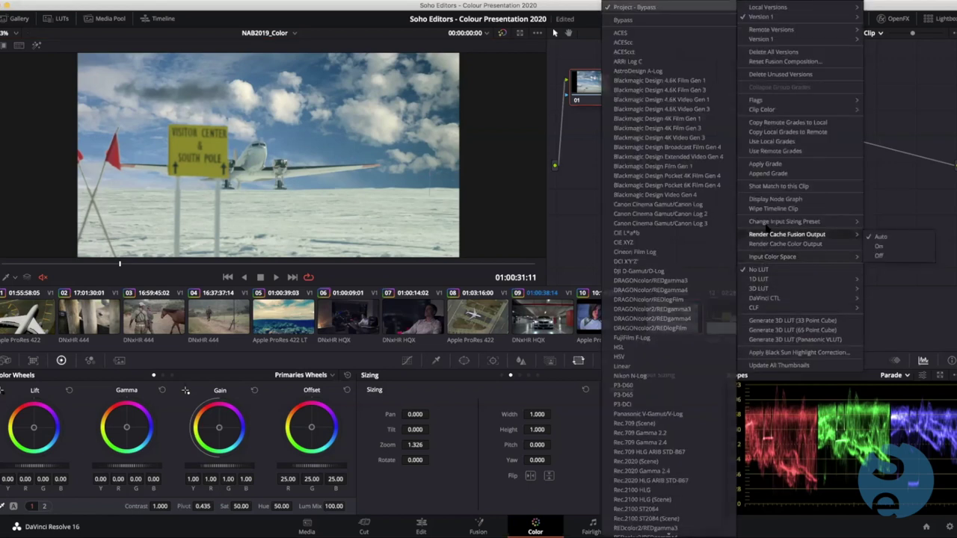
{"action": "left_click", "coordinate": [762, 189]}
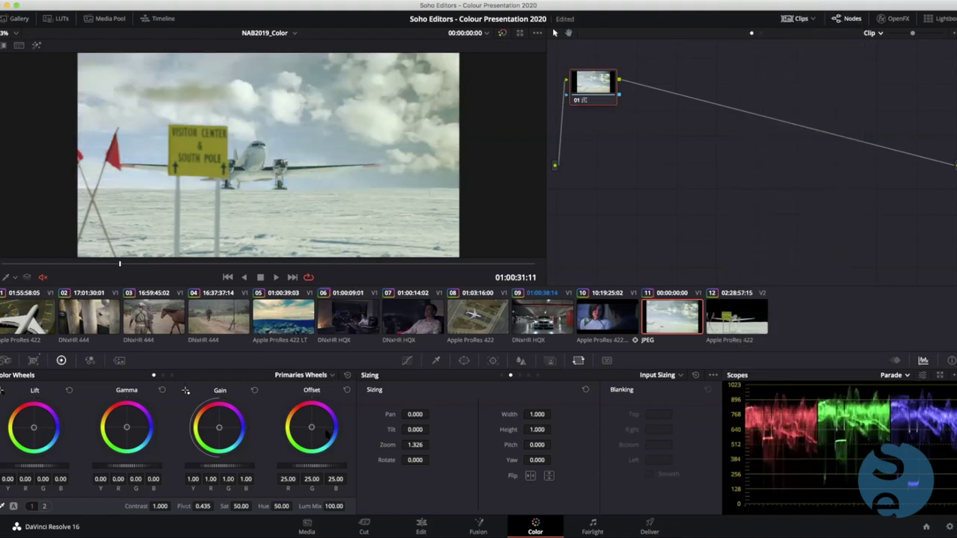
{"action": "mouse_move", "coordinate": [205, 465]}
{"action": "left_mouse_down"}
{"action": "mouse_move", "coordinate": [196, 465]}
{"action": "mouse_move", "coordinate": [216, 469]}
{"action": "left_mouse_up"}
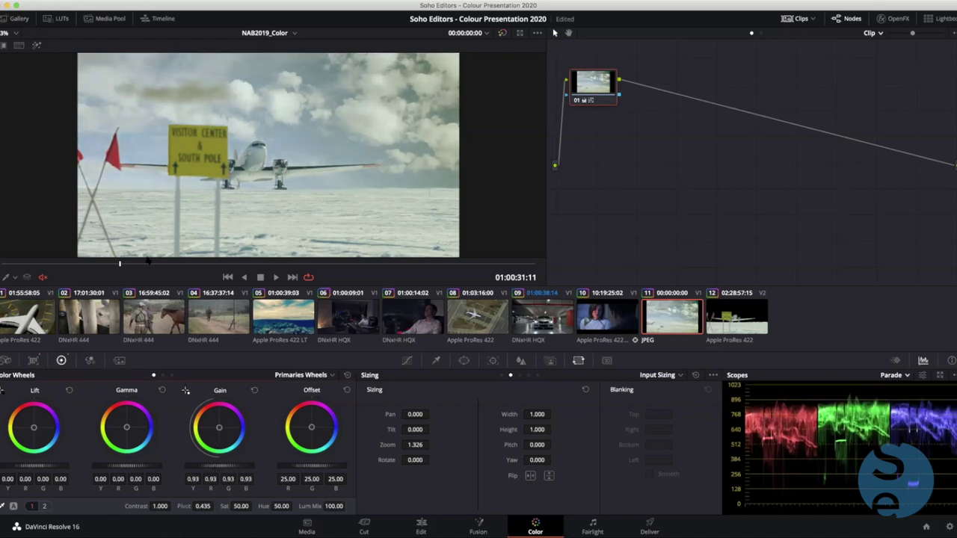
Play the matched sky composite from its start to review it, and return to the first frame
{"action": "left_click_drag", "start_coordinate": [148, 263], "coordinate": [1, 264]}
{"action": "key", "text": "space"}
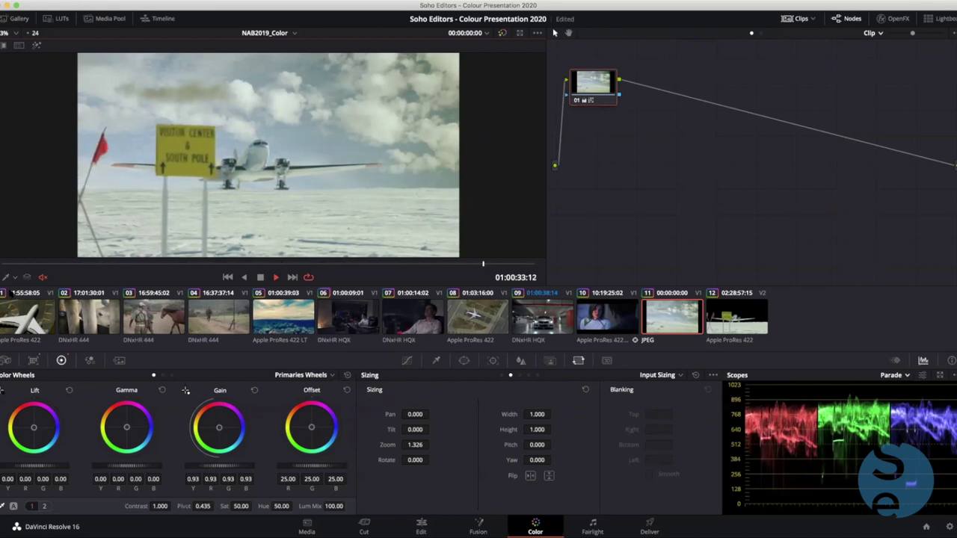
{"action": "key", "text": "space"}
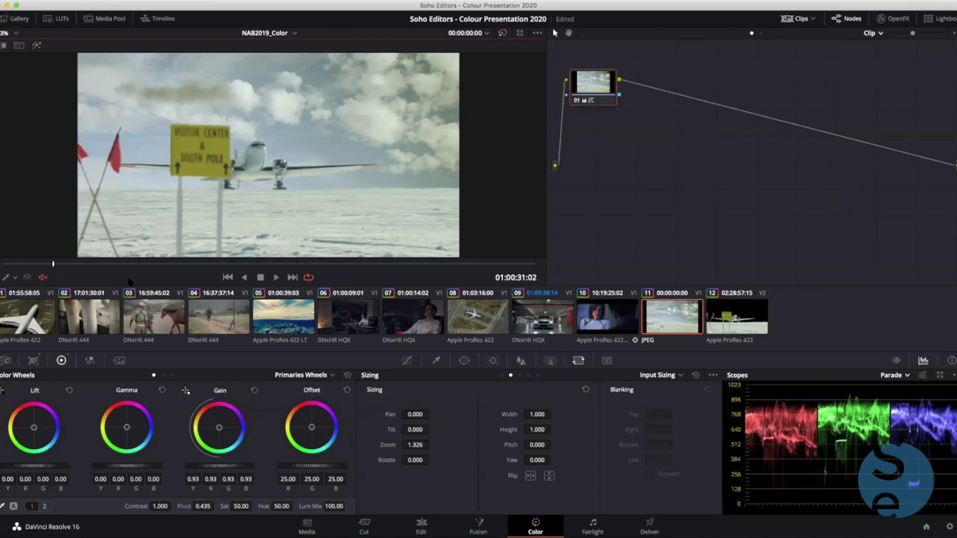
{"action": "left_click_drag", "start_coordinate": [141, 264], "coordinate": [2, 263]}
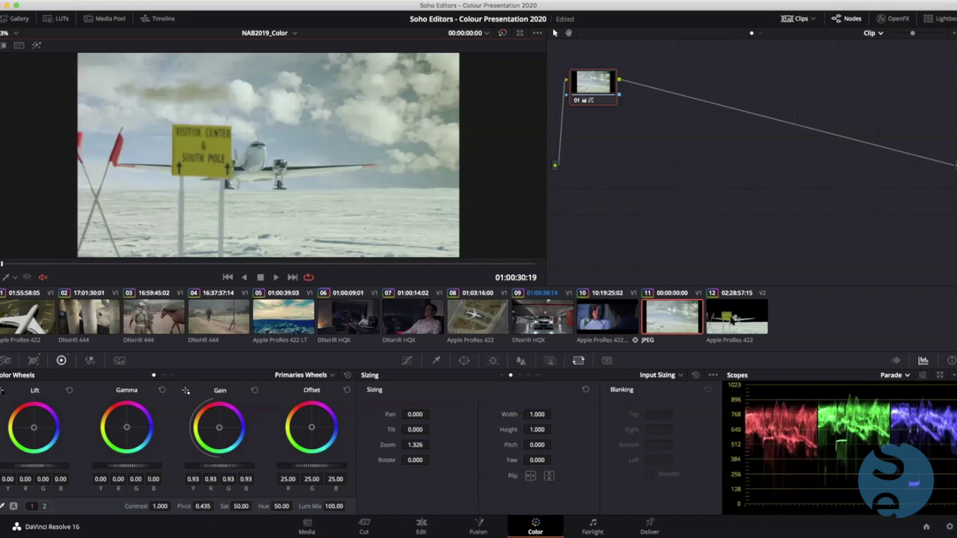
Add a circular window on node 02 of the South Pole clip and fit it over the yellow sign with softness 0
{"action": "left_click", "coordinate": [731, 320]}
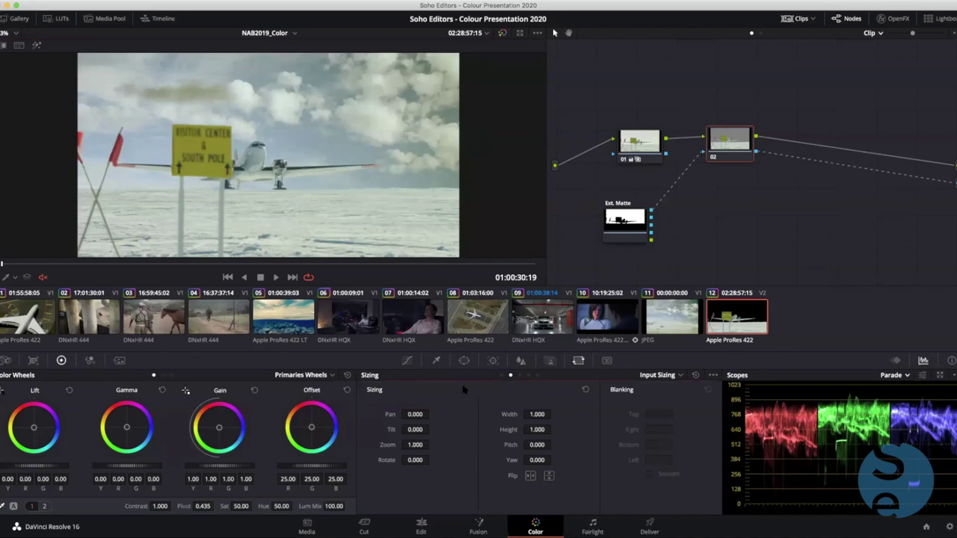
{"action": "left_click", "coordinate": [463, 360]}
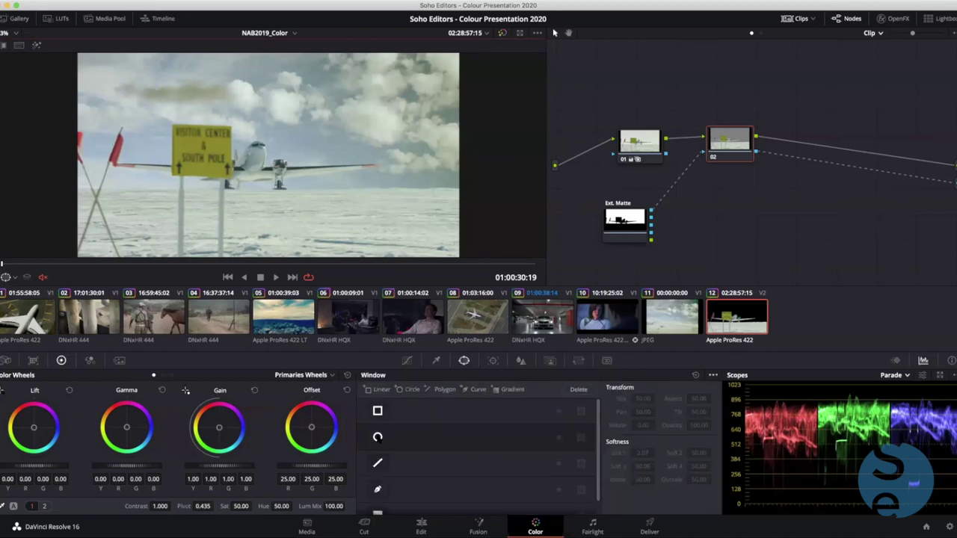
{"action": "left_click", "coordinate": [378, 437]}
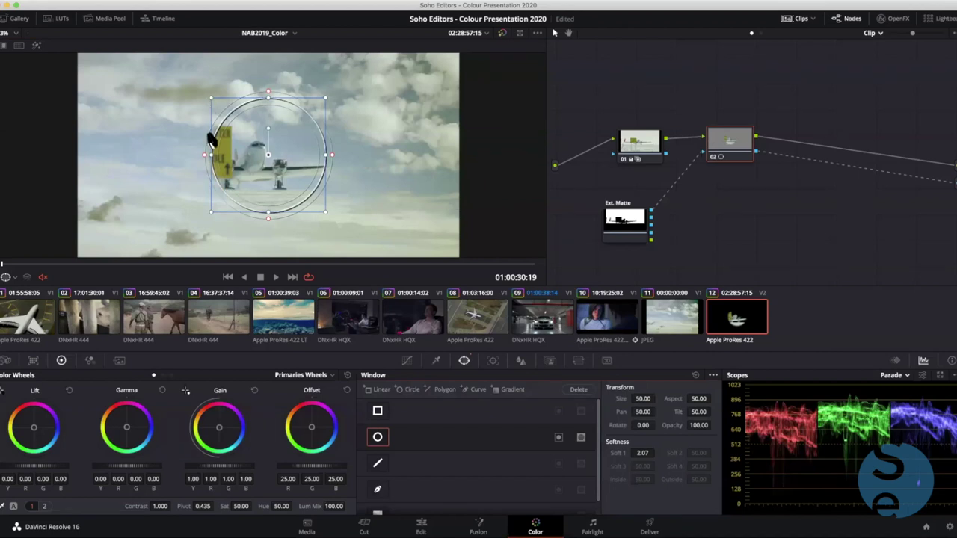
{"action": "mouse_move", "coordinate": [205, 155]}
{"action": "left_mouse_down"}
{"action": "mouse_move", "coordinate": [252, 167]}
{"action": "mouse_move", "coordinate": [165, 154]}
{"action": "mouse_move", "coordinate": [213, 154]}
{"action": "mouse_move", "coordinate": [184, 125]}
{"action": "mouse_move", "coordinate": [202, 151]}
{"action": "left_mouse_up"}
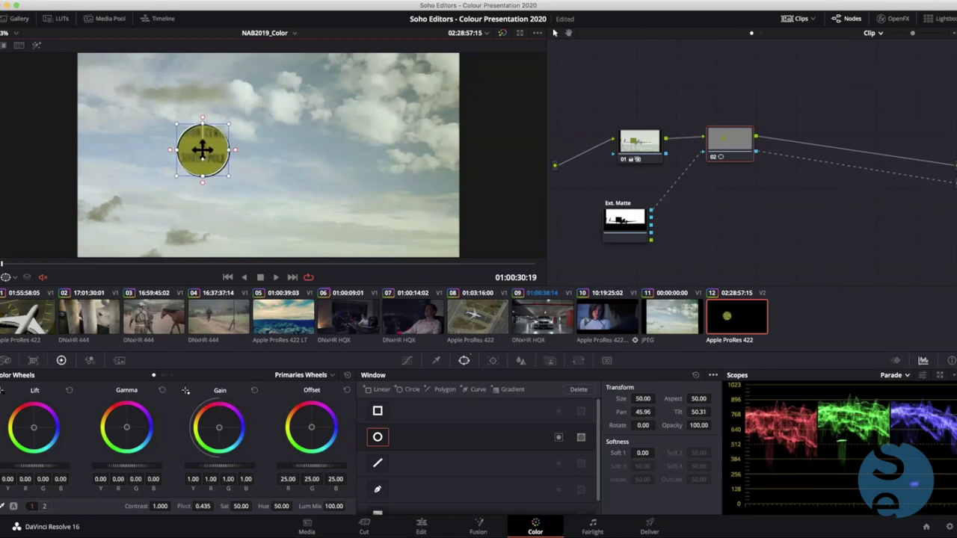
Track the circular window forward through the South Pole clip and disable the window on node 02
{"action": "left_click", "coordinate": [493, 361]}
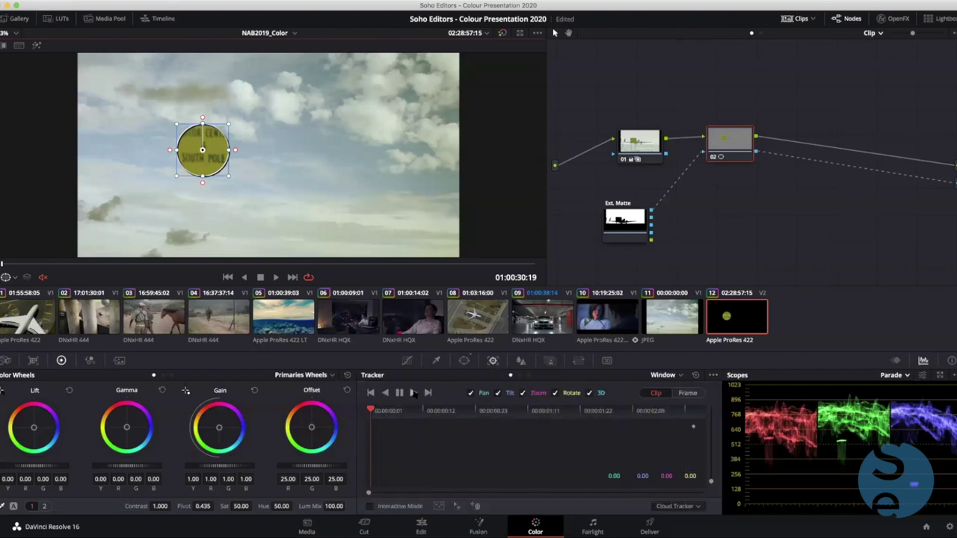
{"action": "left_click", "coordinate": [414, 393]}
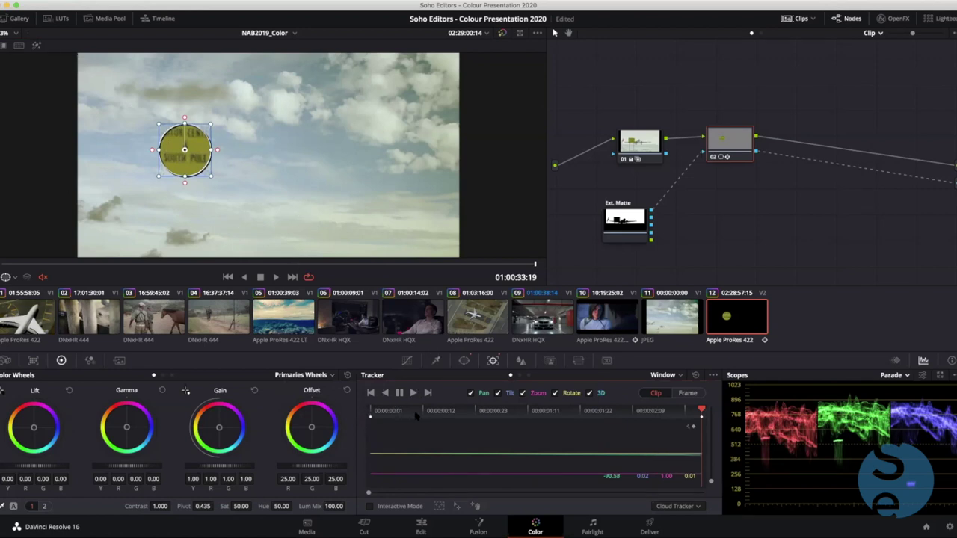
{"action": "left_click", "coordinate": [464, 361]}
{"action": "left_click", "coordinate": [378, 438]}
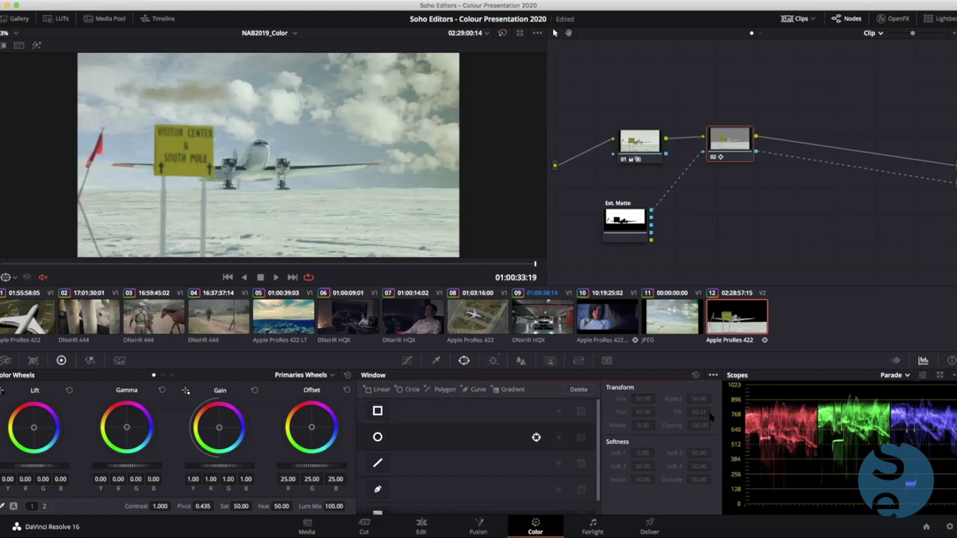
Copy the sign window's track data from the tracker
{"action": "left_click", "coordinate": [493, 361]}
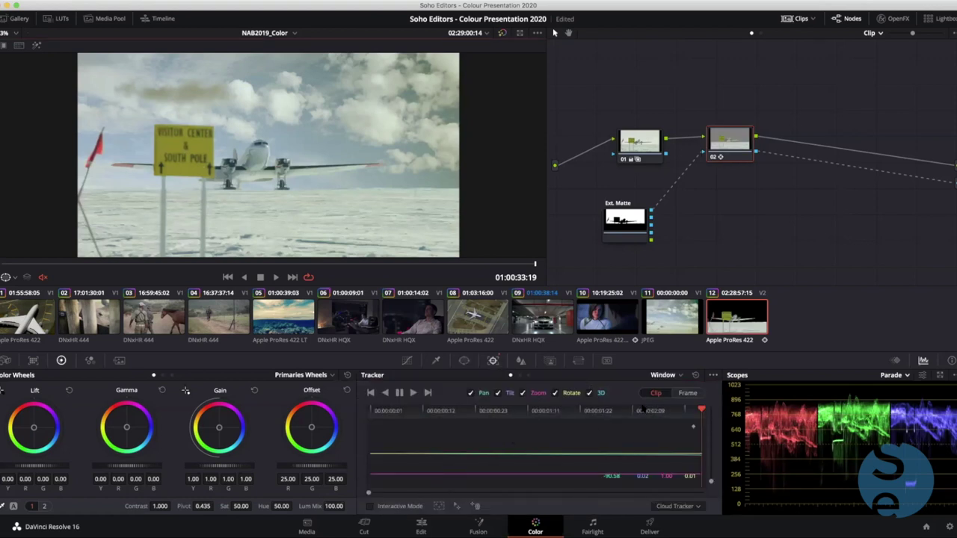
{"action": "left_click", "coordinate": [714, 376]}
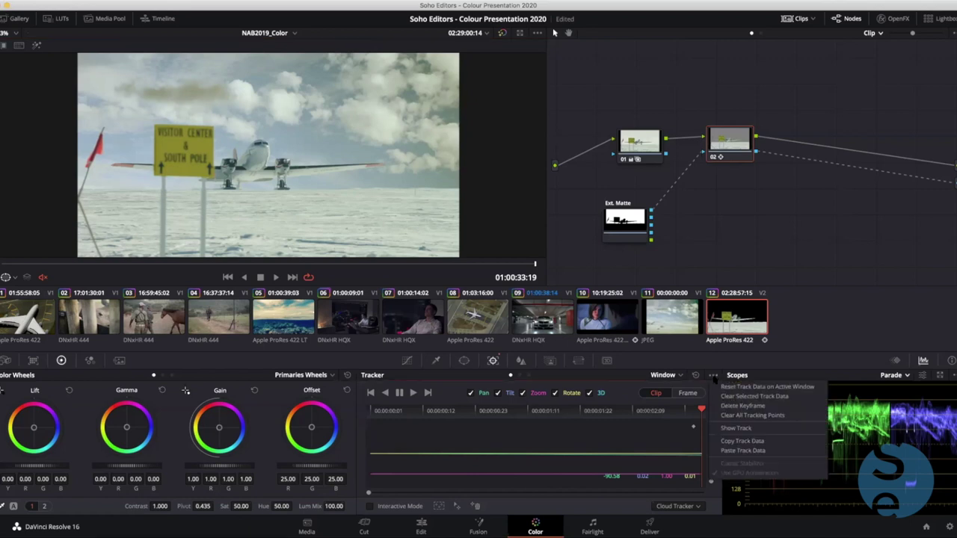
{"action": "left_click", "coordinate": [732, 442]}
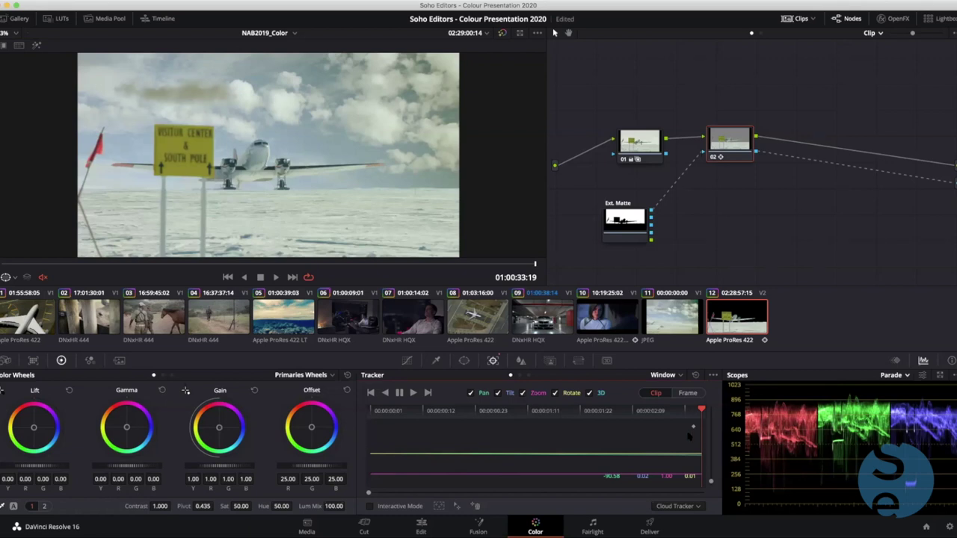
Set the clip 11 sky still's tracker to the Classic Stabilizer and paste the copied track data
{"action": "left_click", "coordinate": [671, 321]}
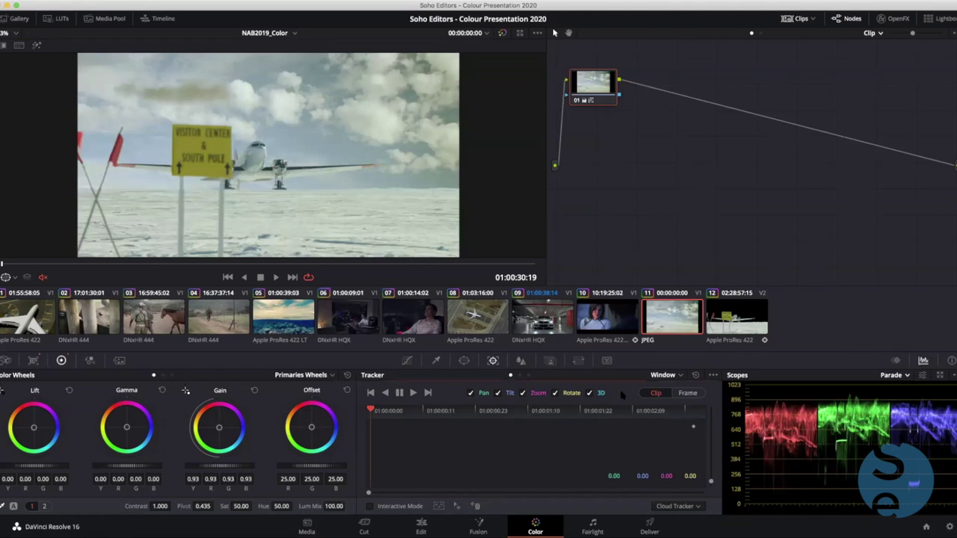
{"action": "left_click", "coordinate": [664, 376]}
{"action": "left_click", "coordinate": [674, 398]}
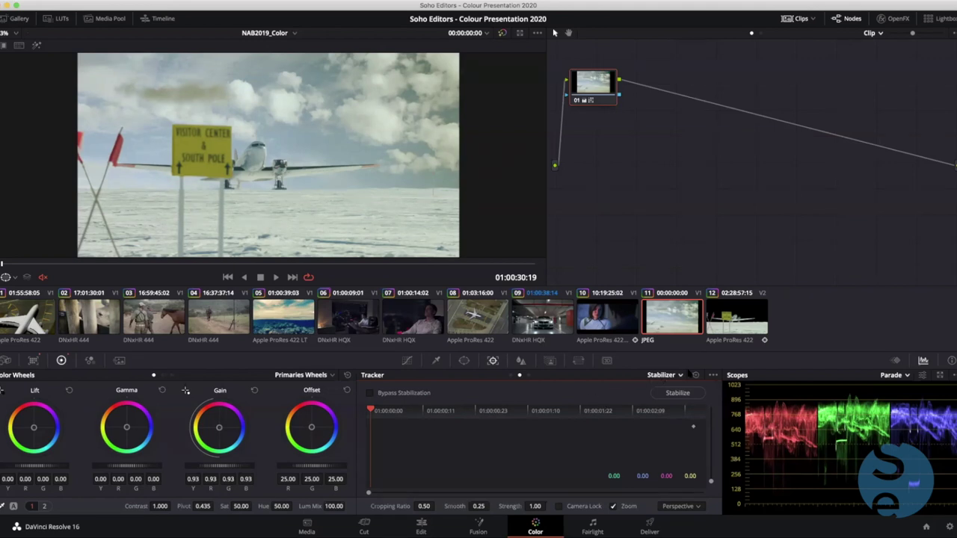
{"action": "left_click", "coordinate": [714, 375]}
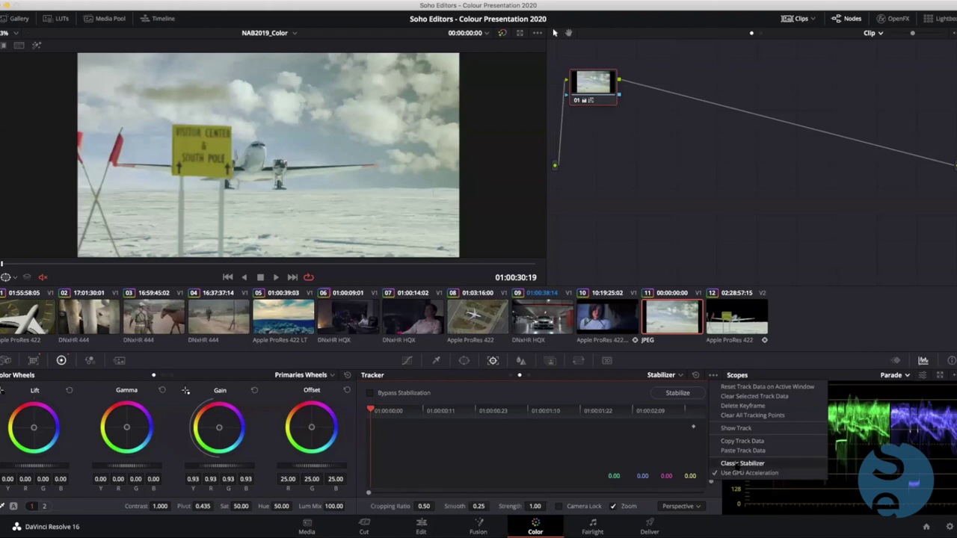
{"action": "left_click", "coordinate": [735, 464]}
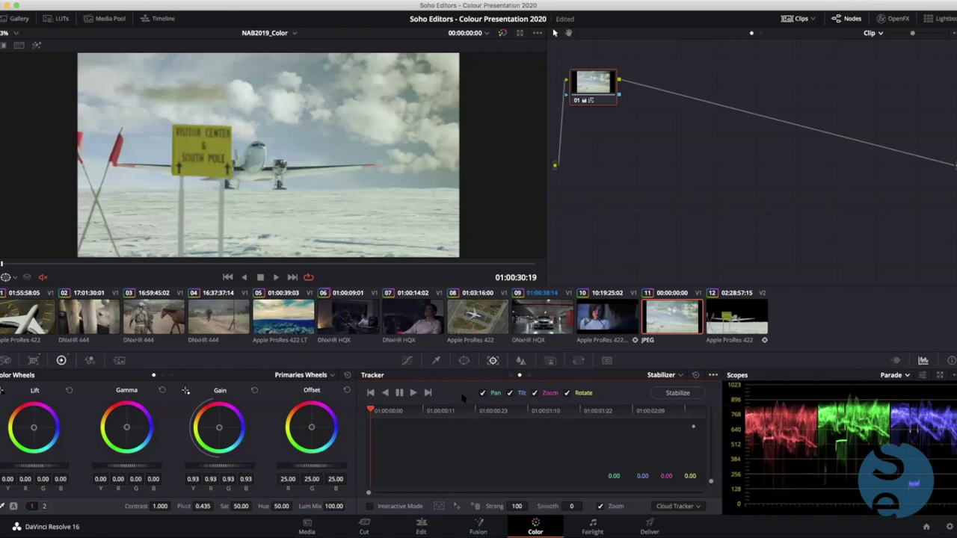
{"action": "left_click", "coordinate": [714, 375]}
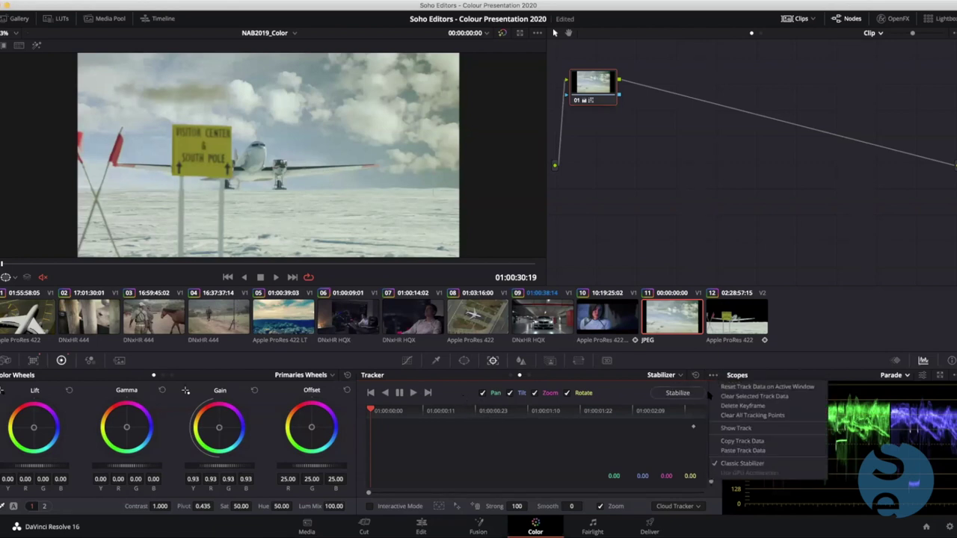
{"action": "left_click", "coordinate": [742, 450]}
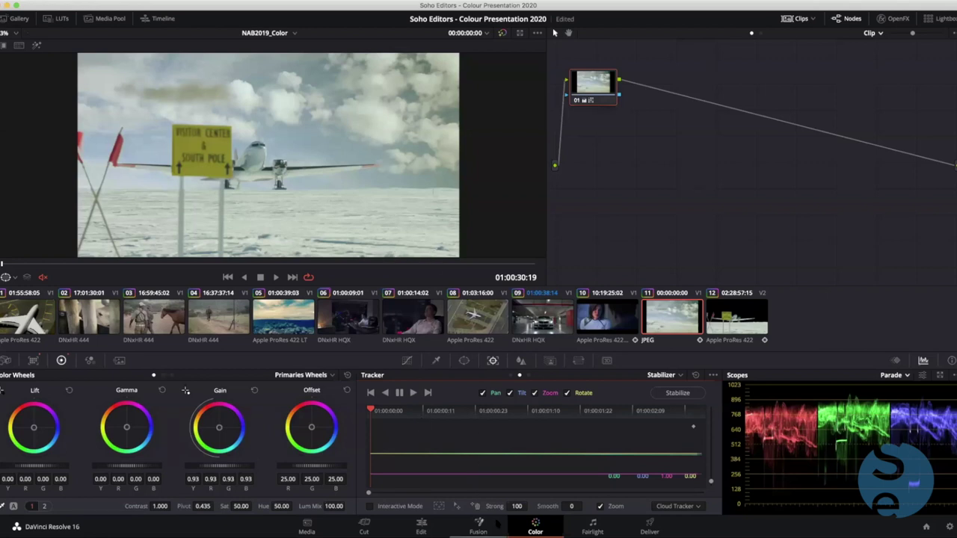
Set the stabilizer strength to -100, stabilize the sky still with the pasted track, and play the clip
{"action": "left_click", "coordinate": [514, 507]}
{"action": "double_click", "coordinate": [515, 506]}
{"action": "type", "text": "-100"}
{"action": "key", "text": "Return"}
{"action": "left_click", "coordinate": [671, 396]}
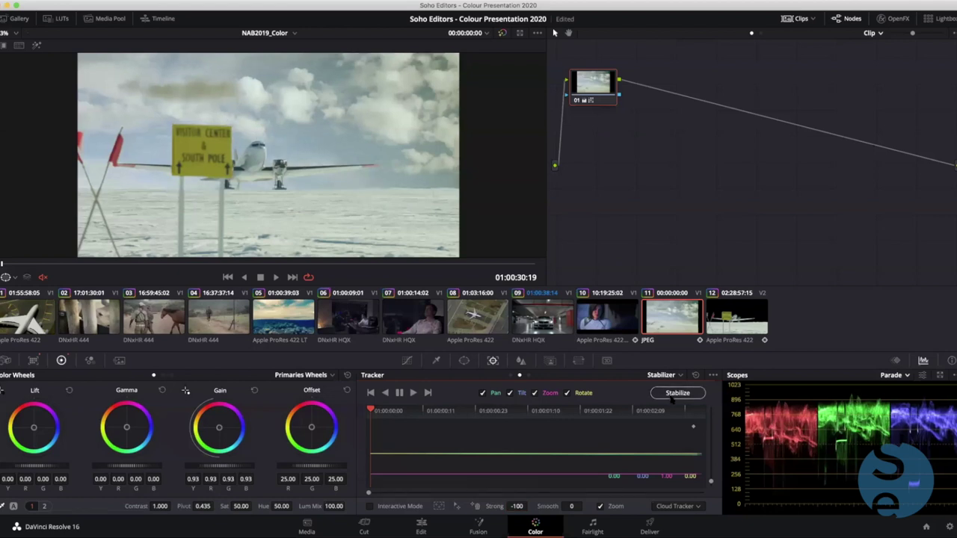
{"action": "key", "text": "space"}
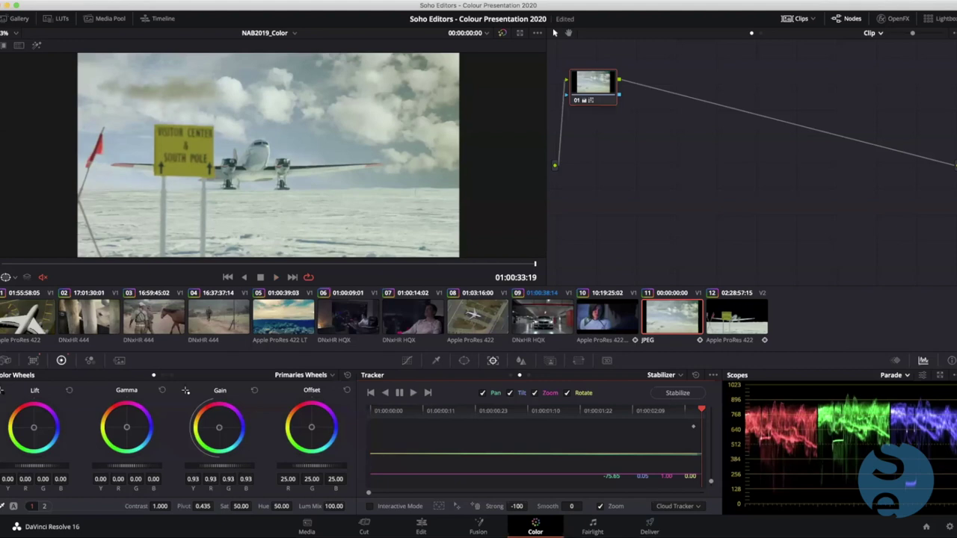
Switch to the Edit page and play the timeline from just before the South Pole shot to review the sky's movement
{"action": "left_click", "coordinate": [421, 526]}
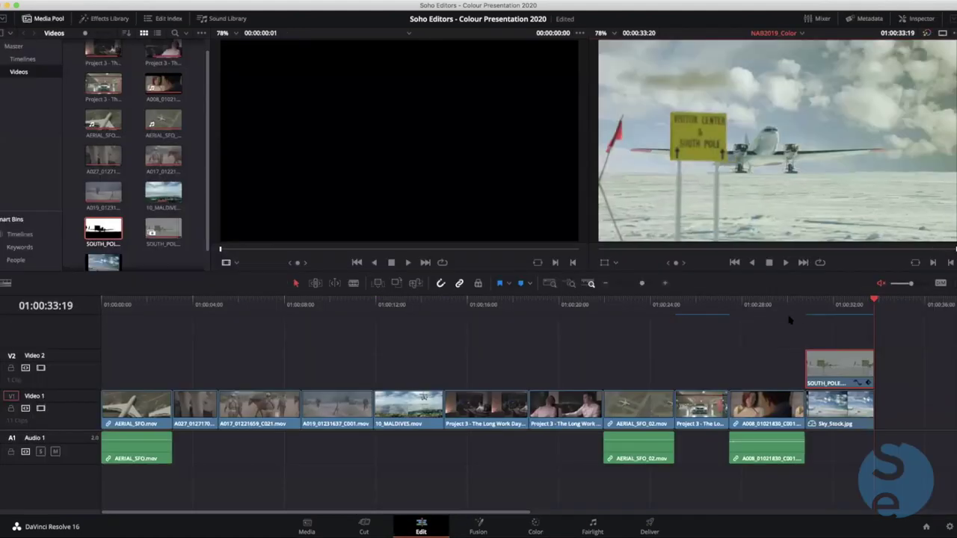
{"action": "key", "text": "space"}
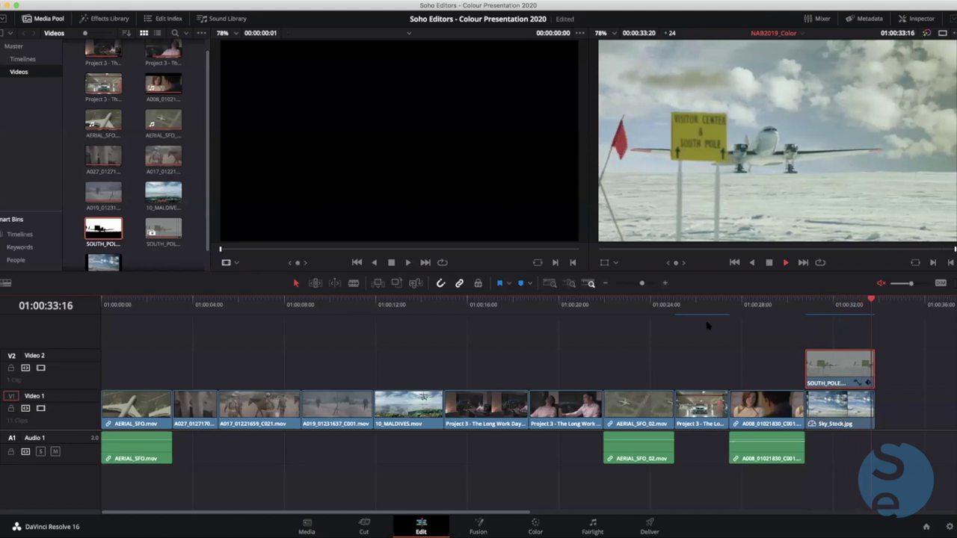
{"action": "left_click", "coordinate": [778, 306]}
{"action": "key", "text": "space"}
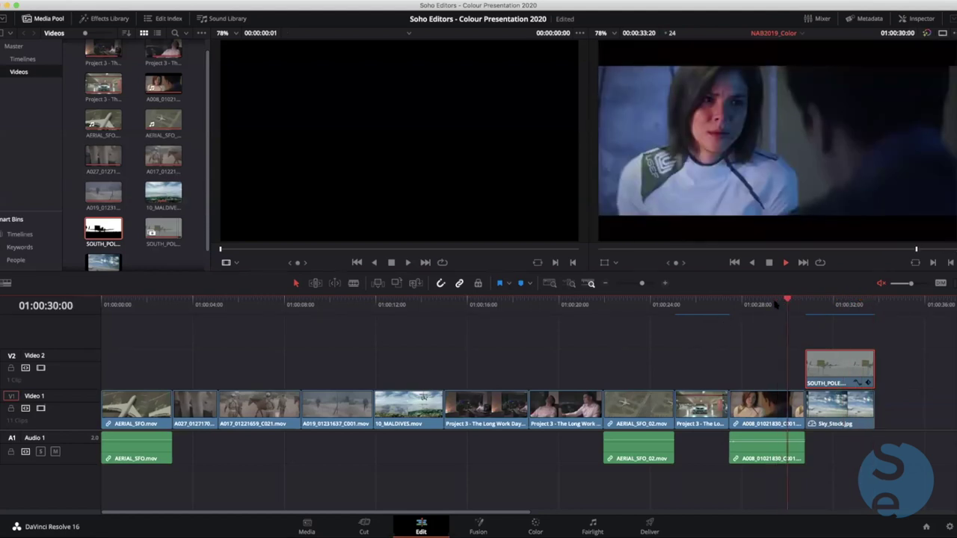
{"action": "key", "text": "space"}
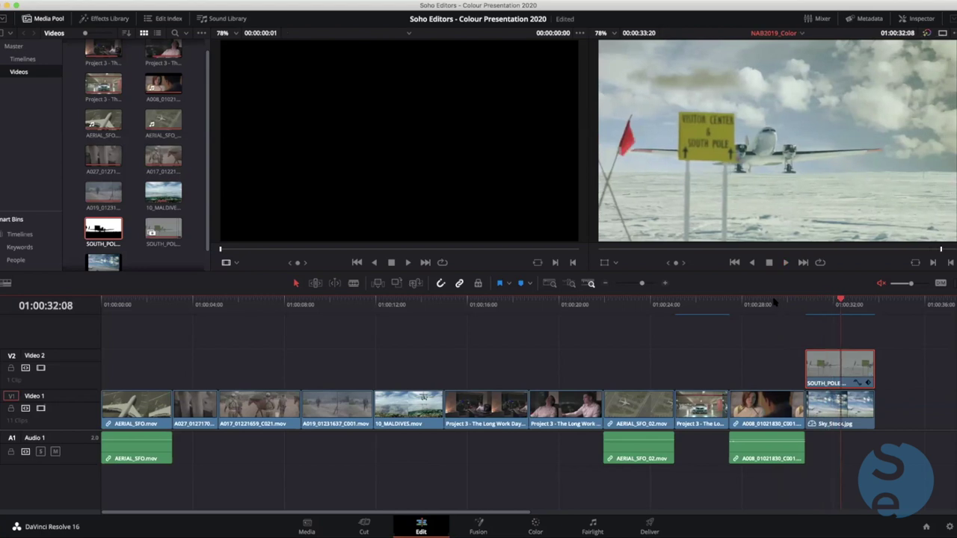